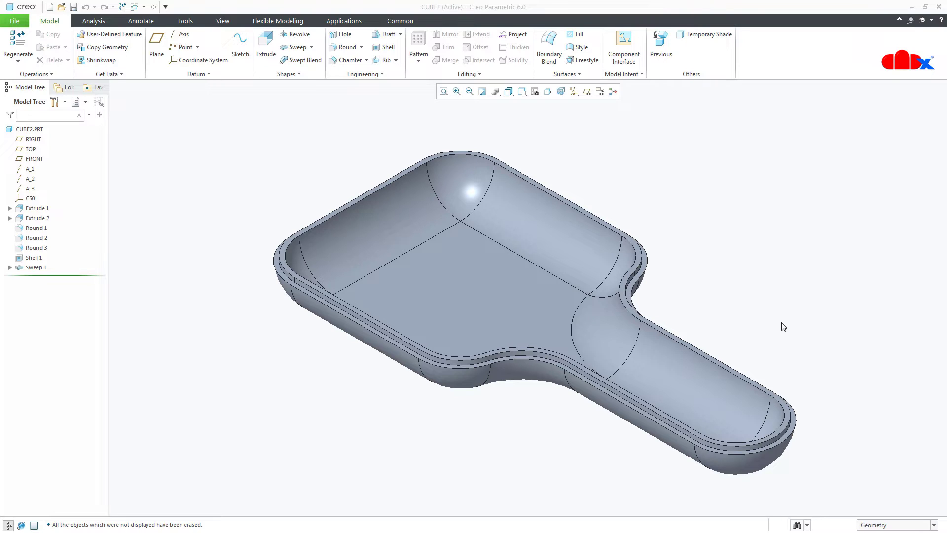
# Open plate.prt from the udf folder, examine the grid plate model in a full-size window, and close it to return to CUBE2
pyautogui.hotkey('ctrl', 'g')
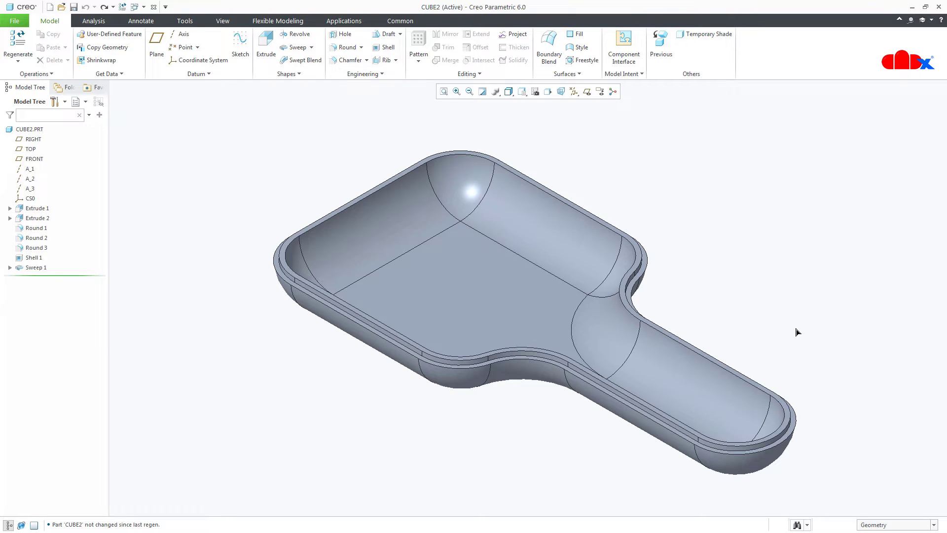
pyautogui.click(61, 8)
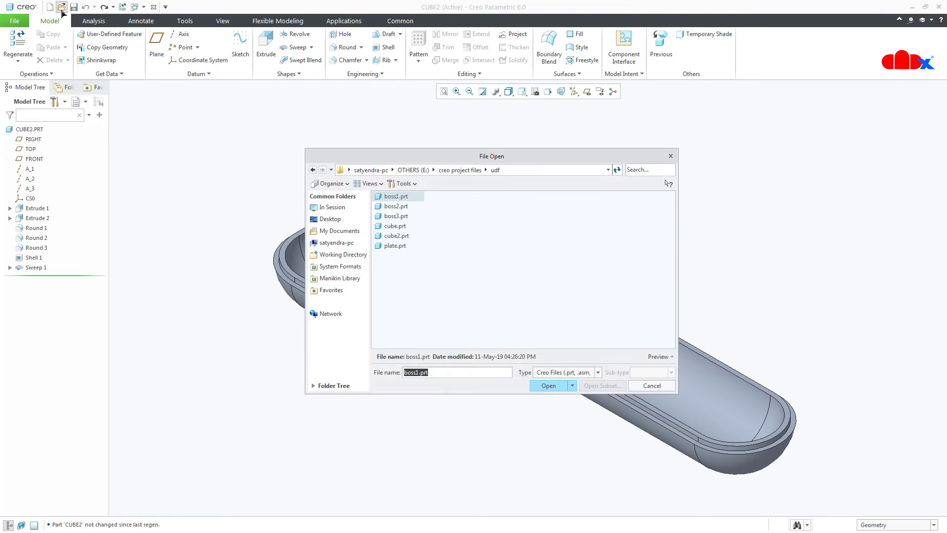
pyautogui.doubleClick(390, 246)
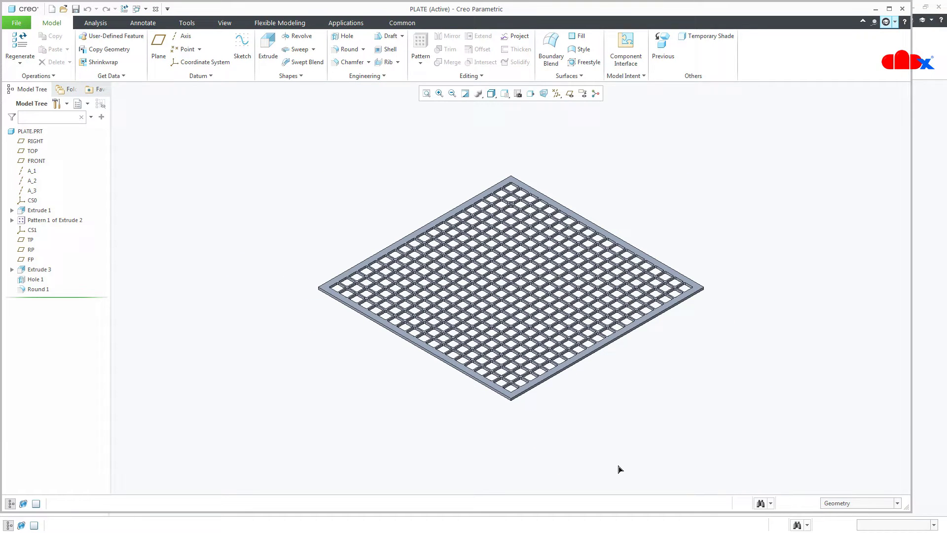
pyautogui.click(889, 10)
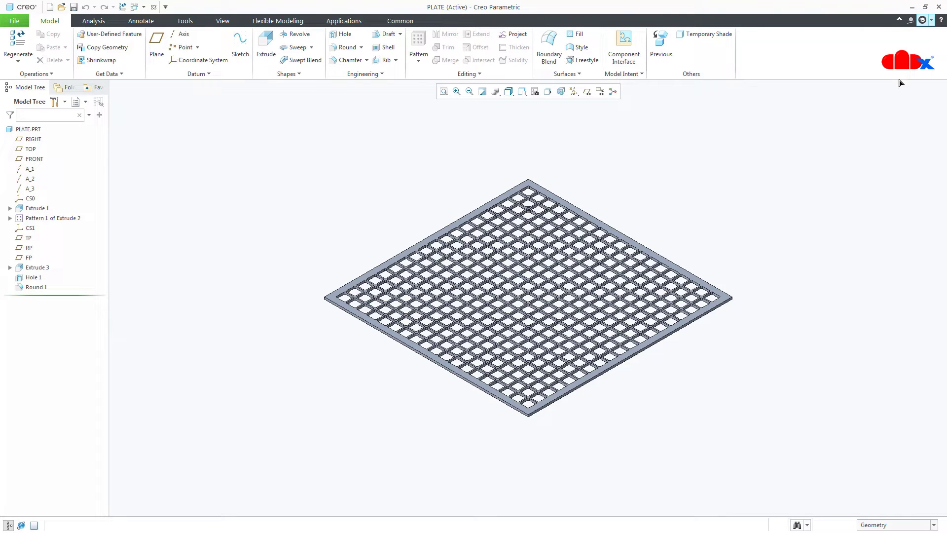
pyautogui.click(940, 8)
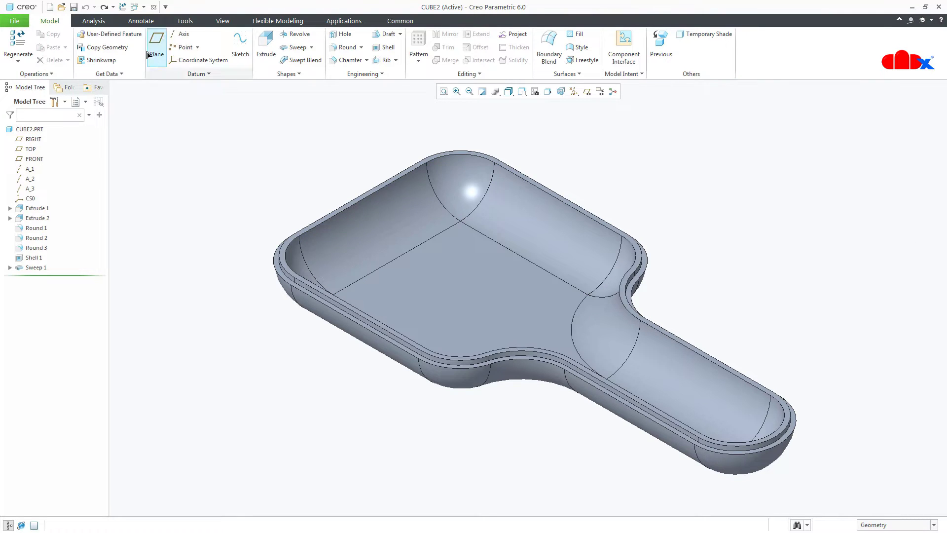
# Insert the boss-SAB.gph user-defined feature with advanced reference configuration, placing its on-surface coordinate system on the tray's flat inner floor
pyautogui.click(126, 35)
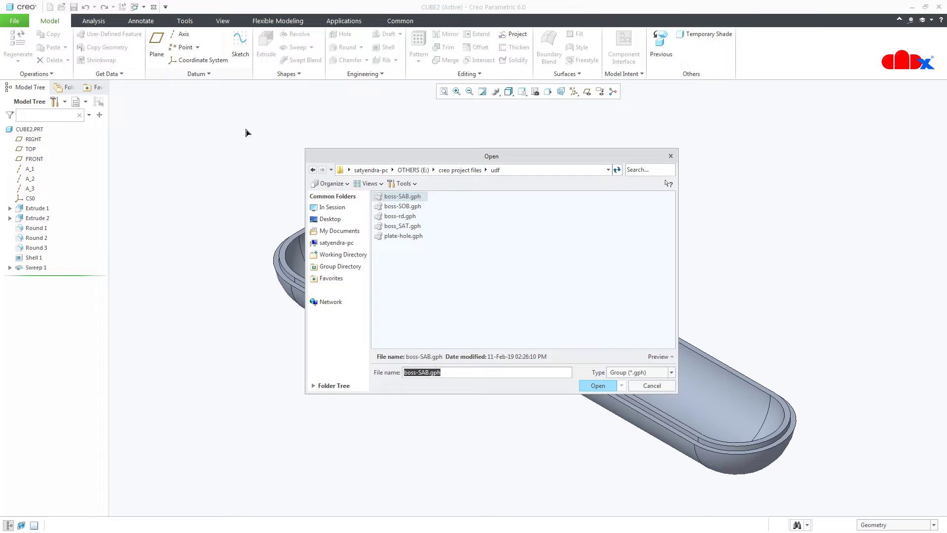
pyautogui.click(380, 199)
pyautogui.doubleClick(381, 199)
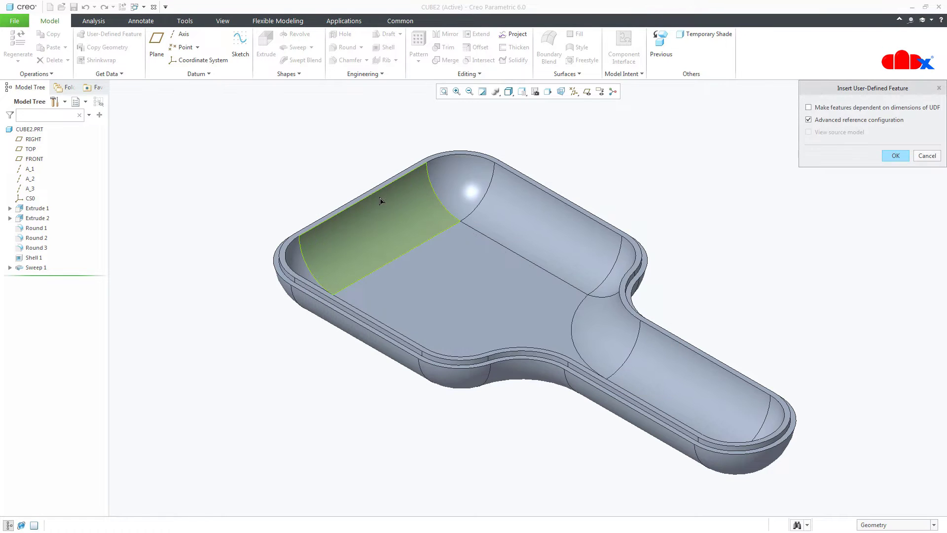
pyautogui.middleClick(469, 290)
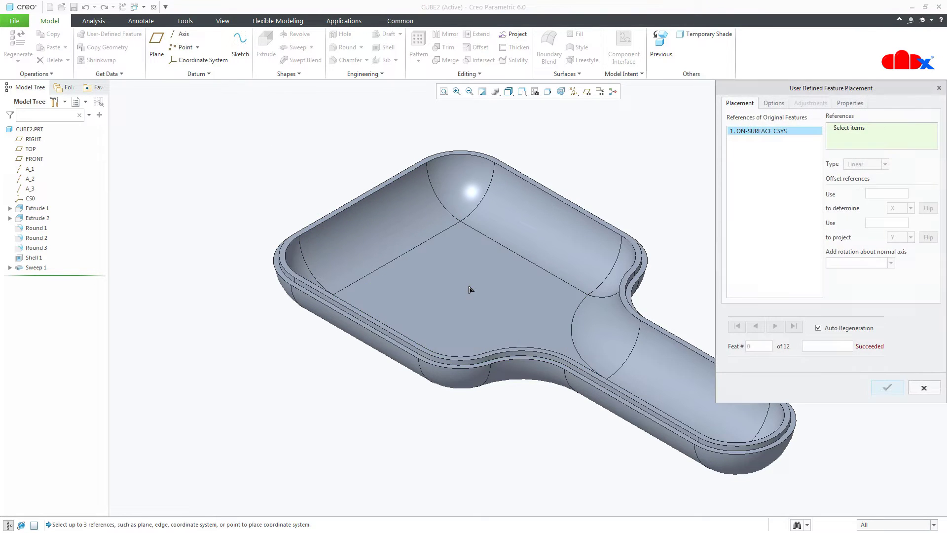
pyautogui.click(470, 289)
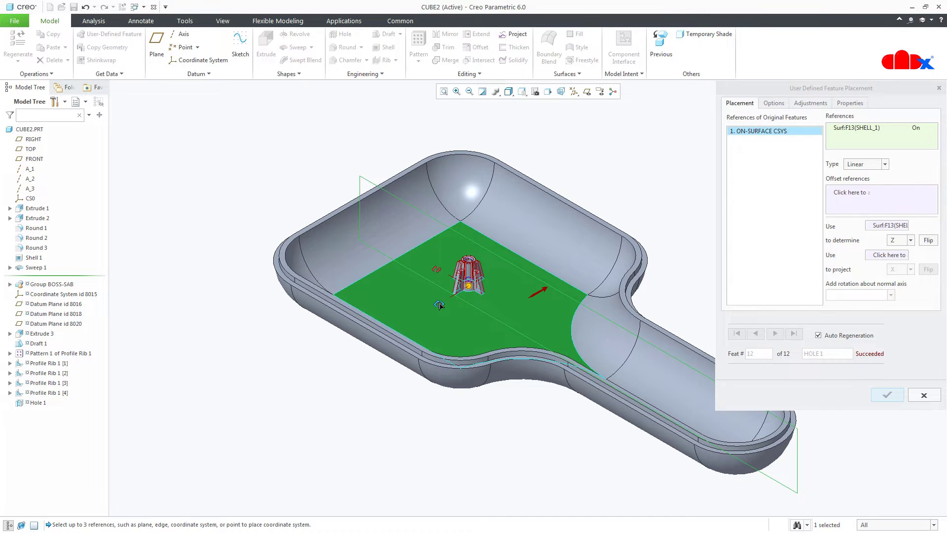
# Attach the boss's offset handles to the tray's edges, accept the placement, and undo the inserted boss group
pyautogui.moveTo(440, 305); pyautogui.dragTo(394, 332)
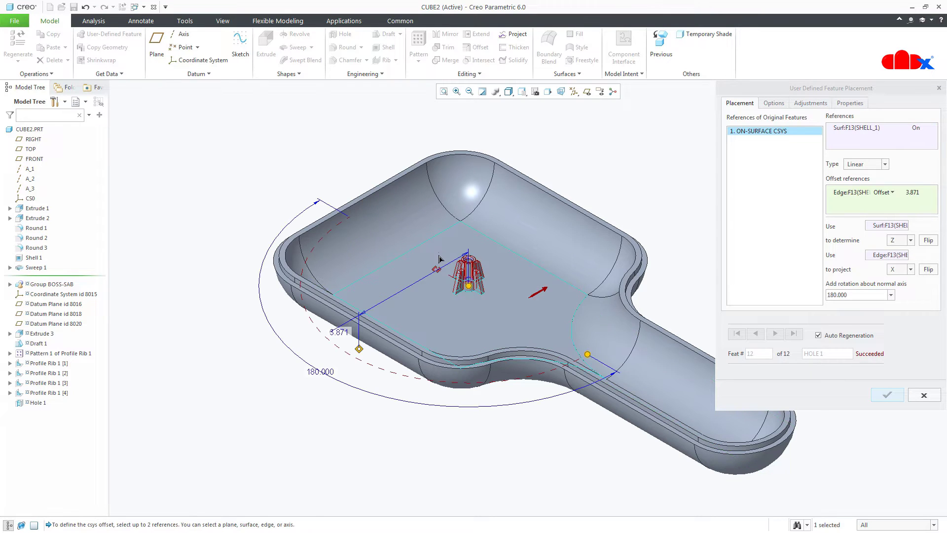
pyautogui.moveTo(436, 269); pyautogui.dragTo(362, 203)
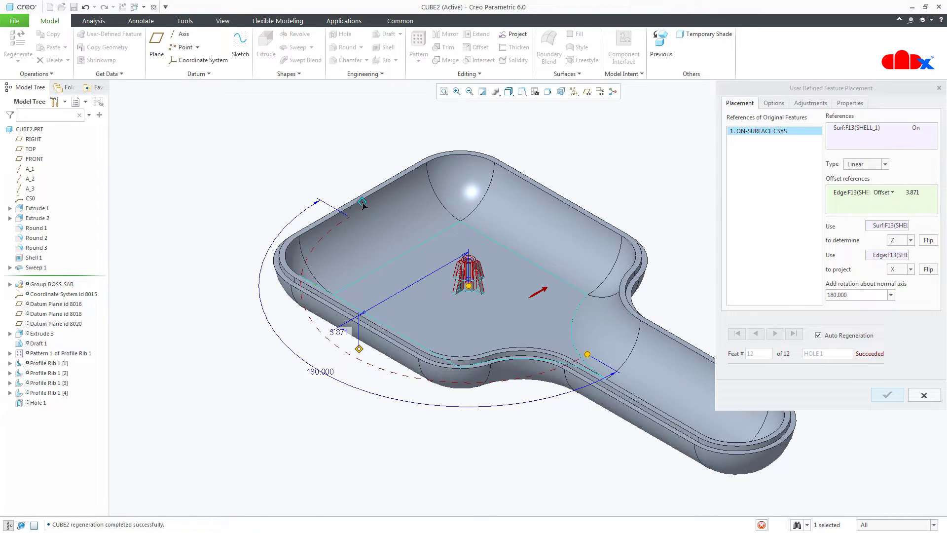
pyautogui.click(884, 396)
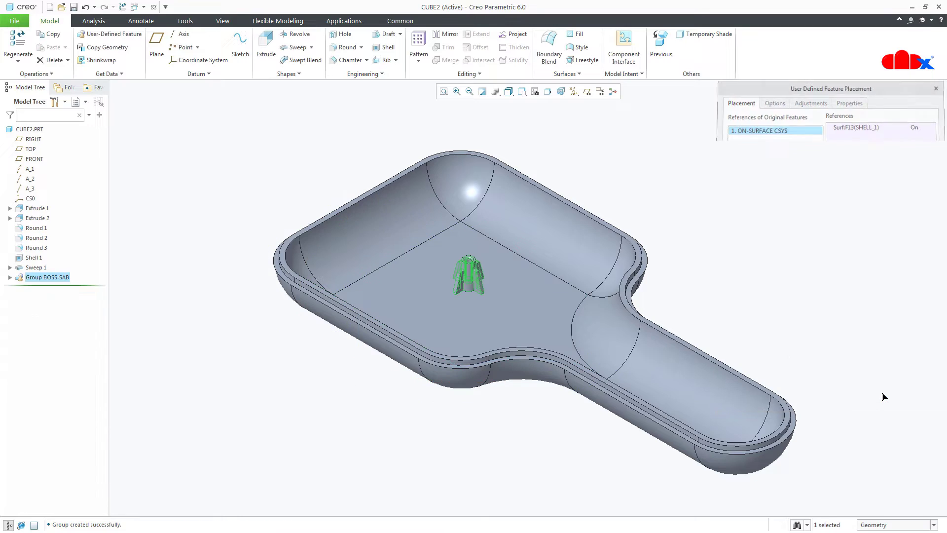
pyautogui.click(873, 390)
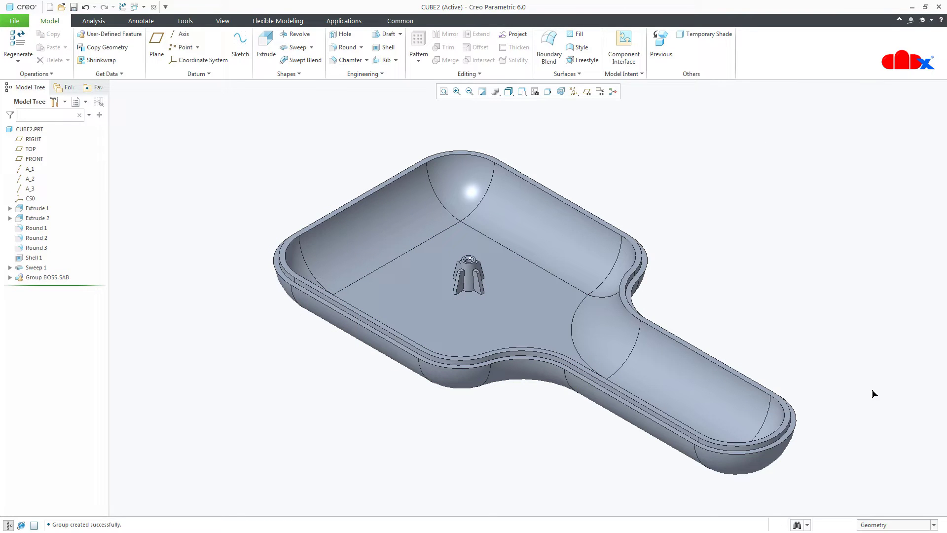
pyautogui.hotkey('ctrl', 'z')
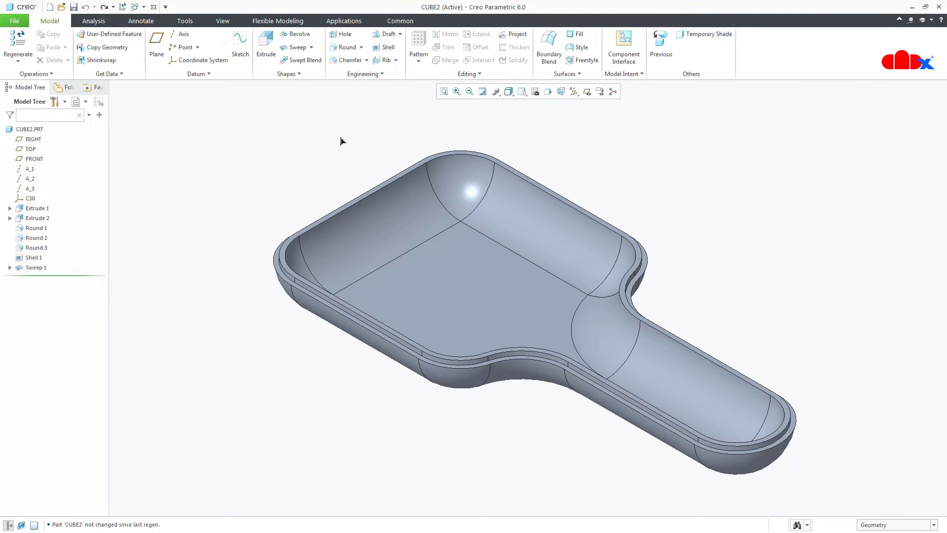
# Insert the boss-rd user-defined feature, assigning the RIGHT plane, coordinate system CS0 and the FRONT plane as its second to fourth references
pyautogui.click(131, 36)
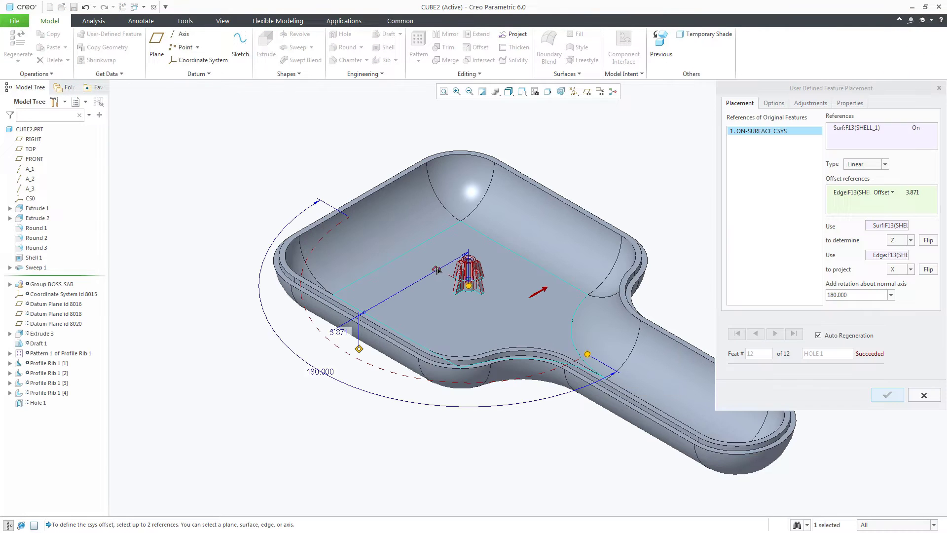
pyautogui.click(363, 204)
pyautogui.click(886, 395)
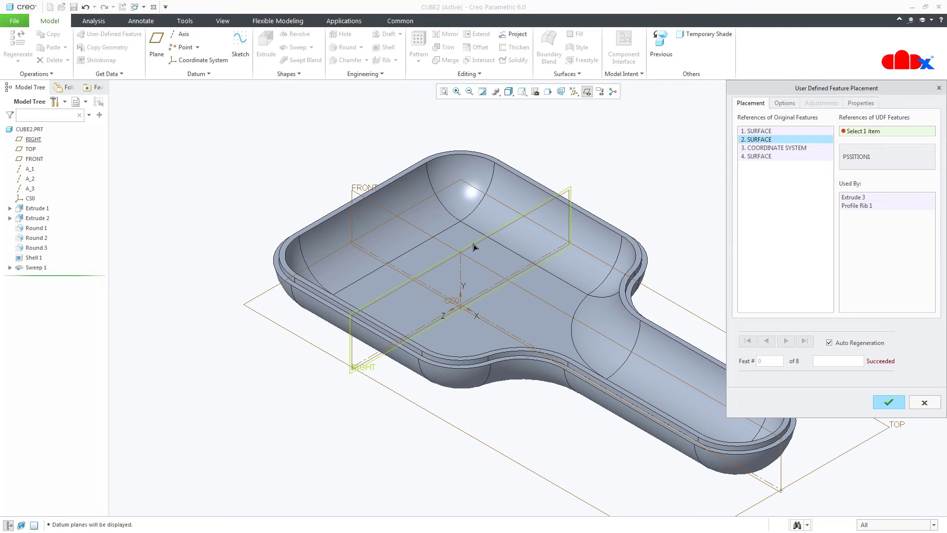
pyautogui.click(474, 247)
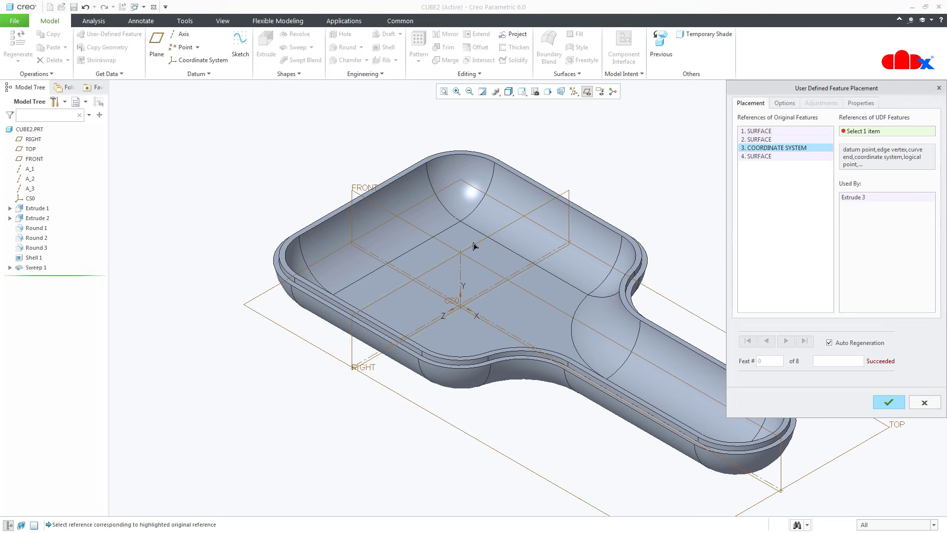
pyautogui.click(456, 302)
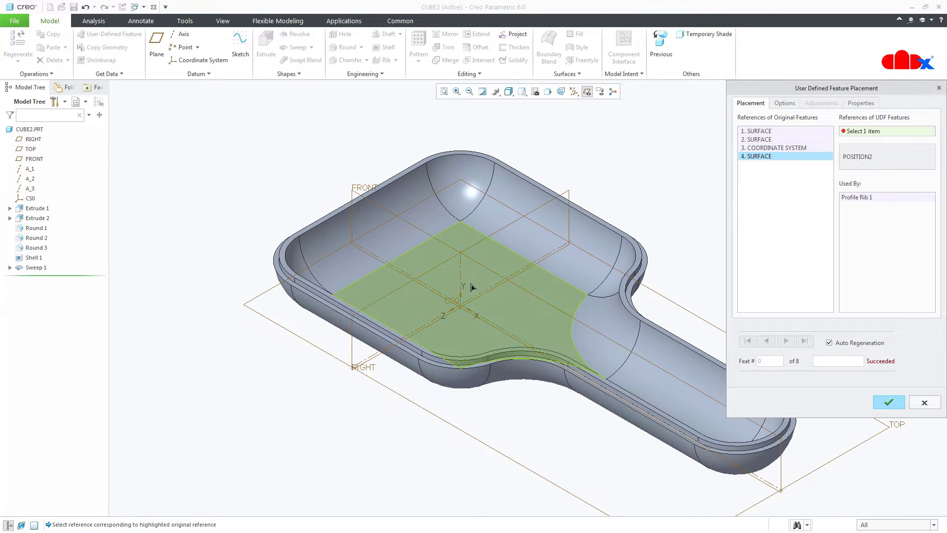
pyautogui.click(487, 273)
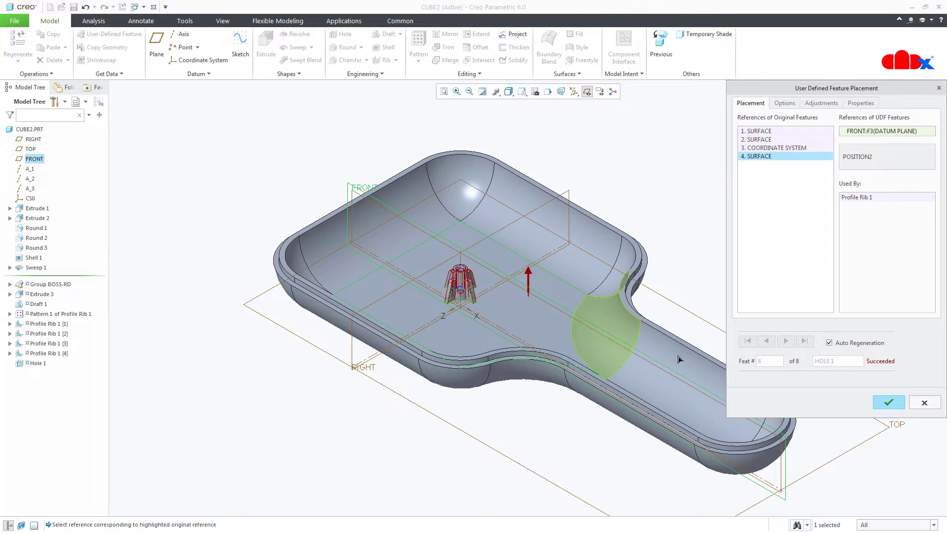
# Accept the boss-rd placement, hide the datum planes, and undo the inserted boss group
pyautogui.click(883, 401)
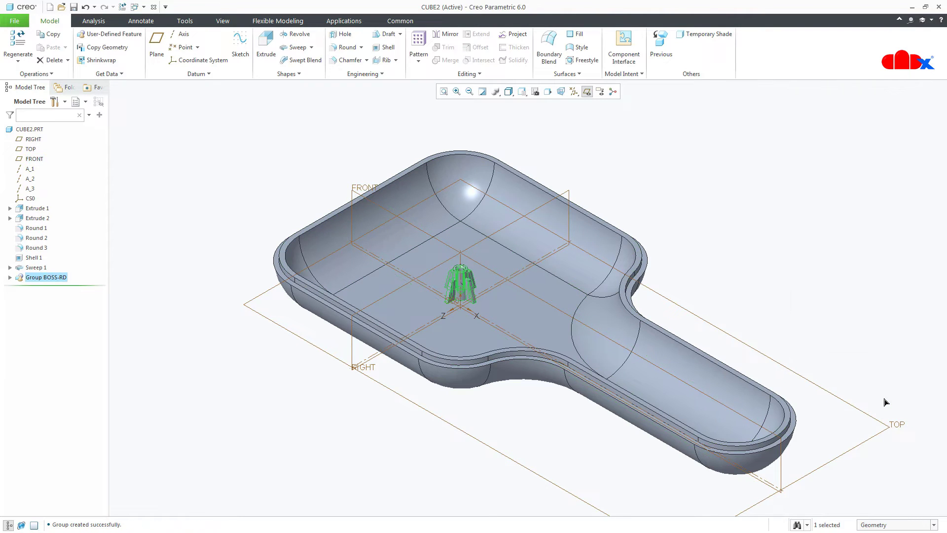
pyautogui.click(884, 402)
pyautogui.press('F2')
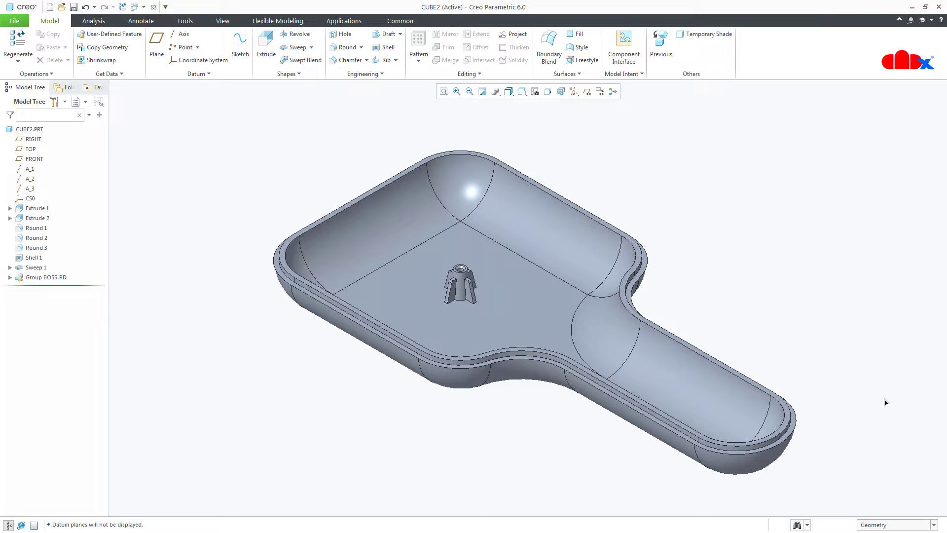
pyautogui.hotkey('ctrl', 'z')
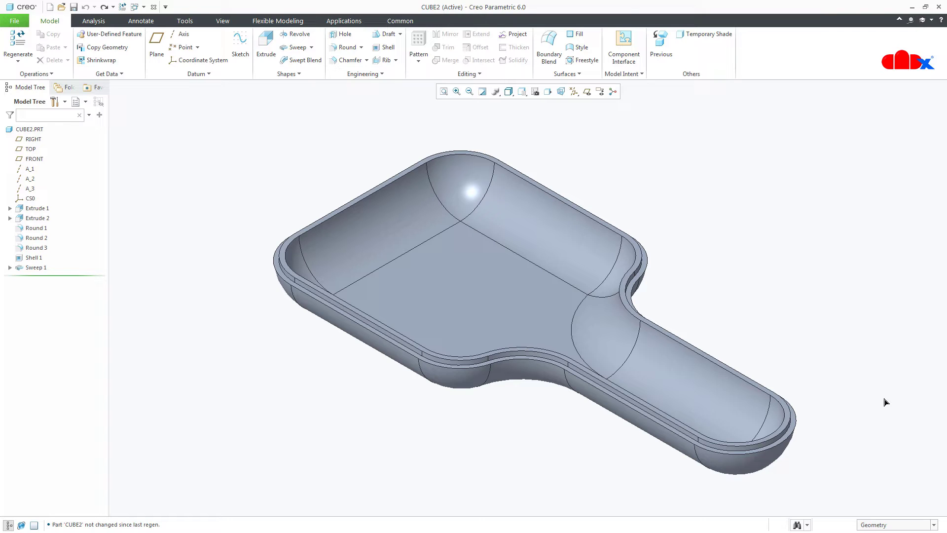
# Start a UDF named A in the UDF library, review its Stand Alone and Subordinate options, and leave without creating it
pyautogui.click(187, 23)
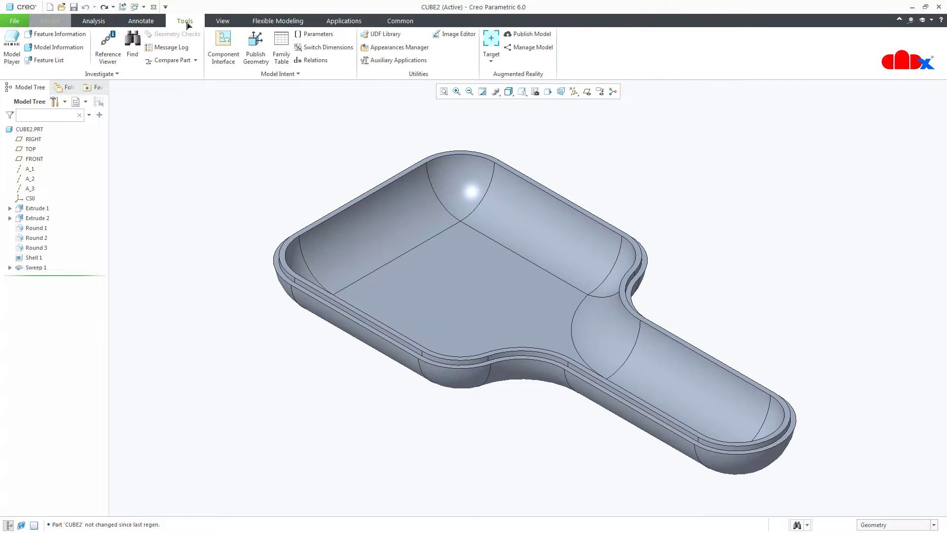
pyautogui.click(384, 35)
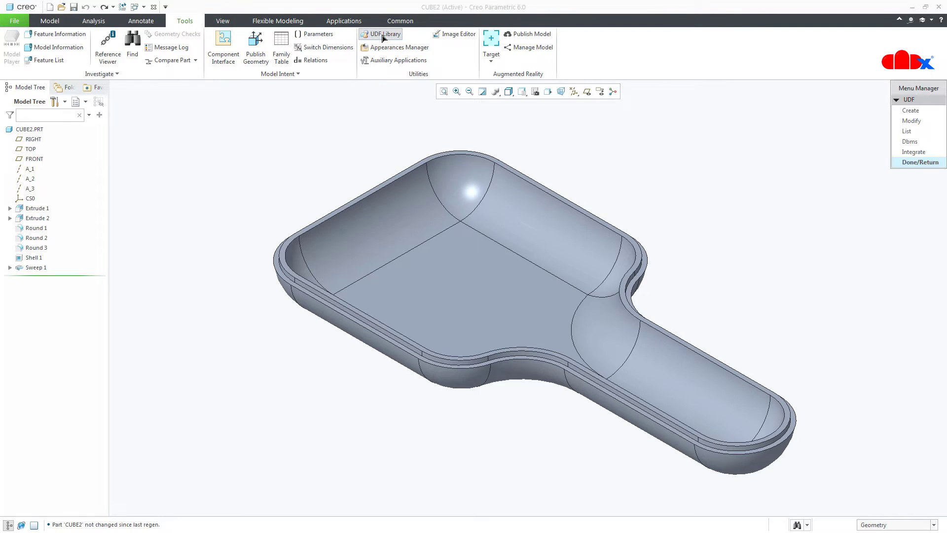
pyautogui.click(911, 112)
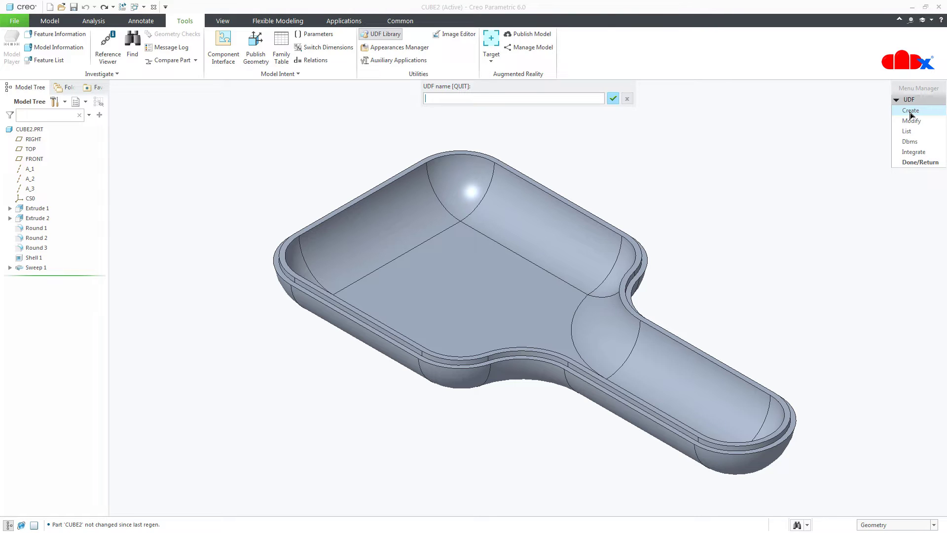
pyautogui.write('A')
pyautogui.press('Return')
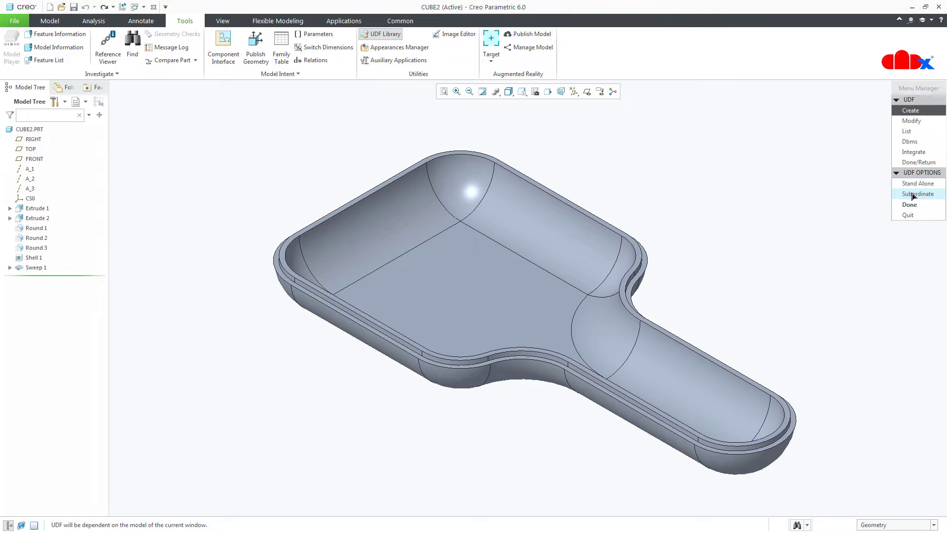
pyautogui.click(913, 194)
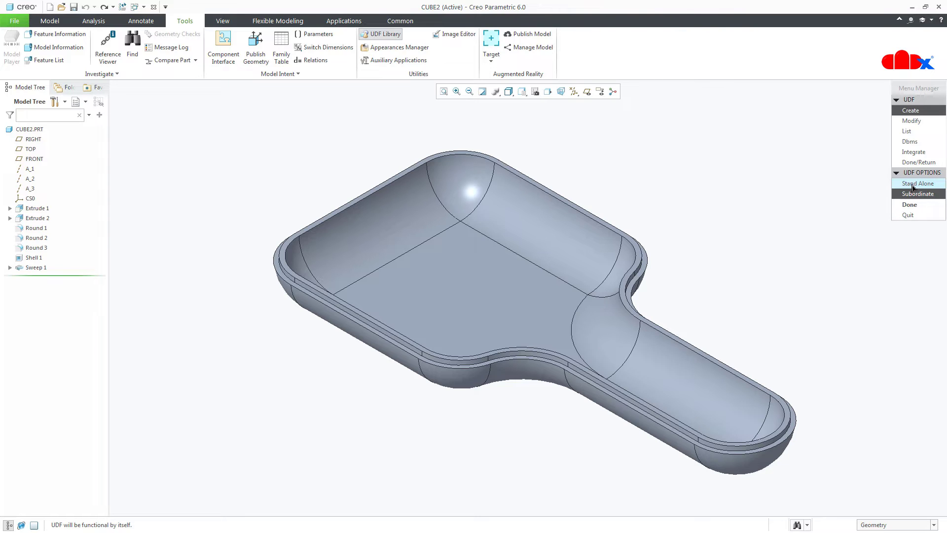
pyautogui.click(911, 204)
pyautogui.write('A')
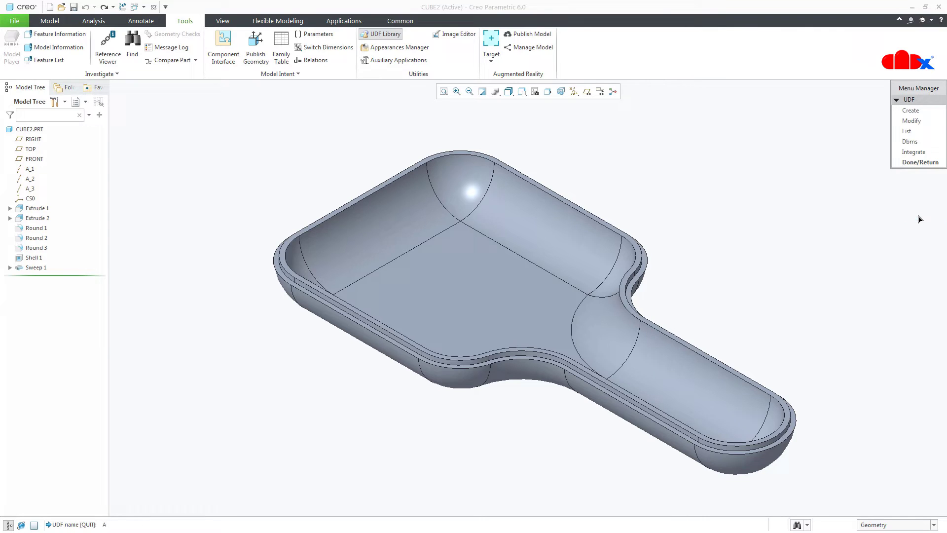
pyautogui.click(921, 162)
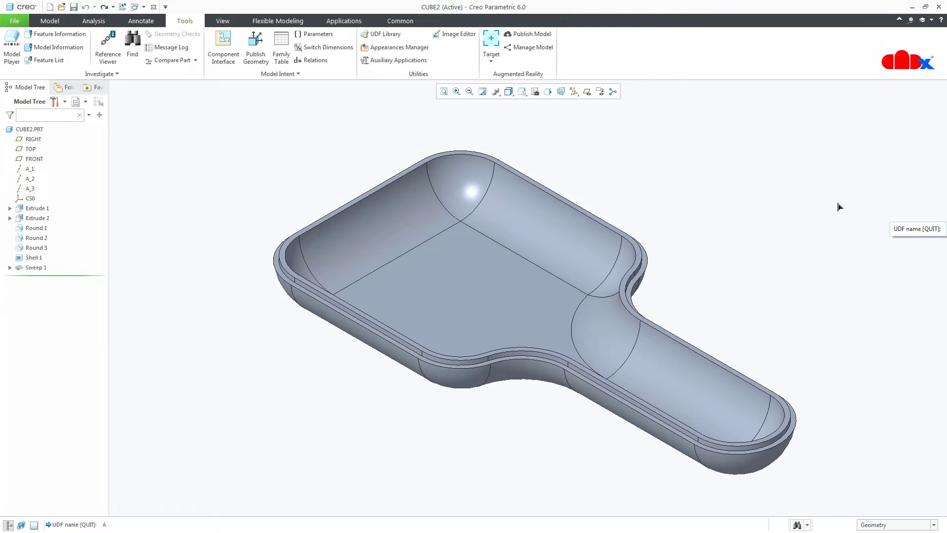
# Insert the boss-SAB user-defined feature and place it on the tray's inner floor surface
pyautogui.click(56, 23)
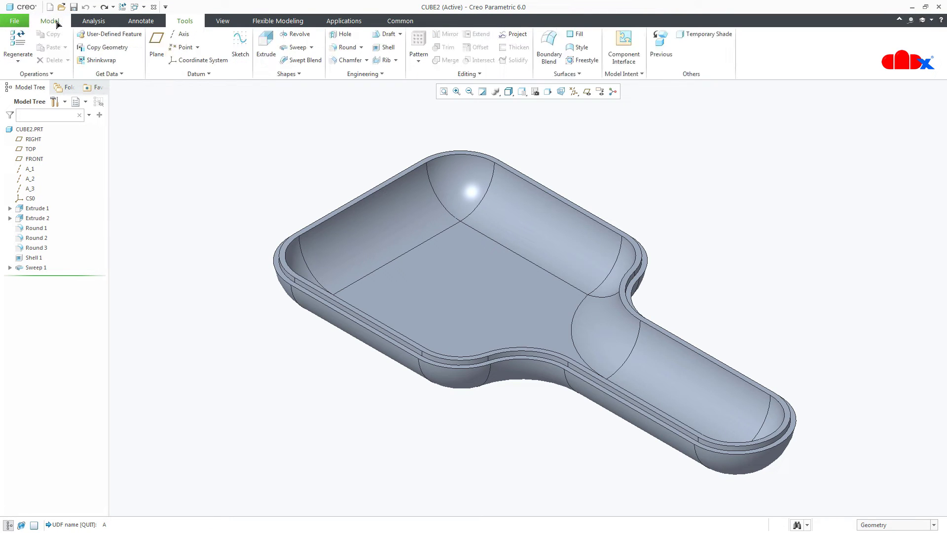
pyautogui.click(89, 36)
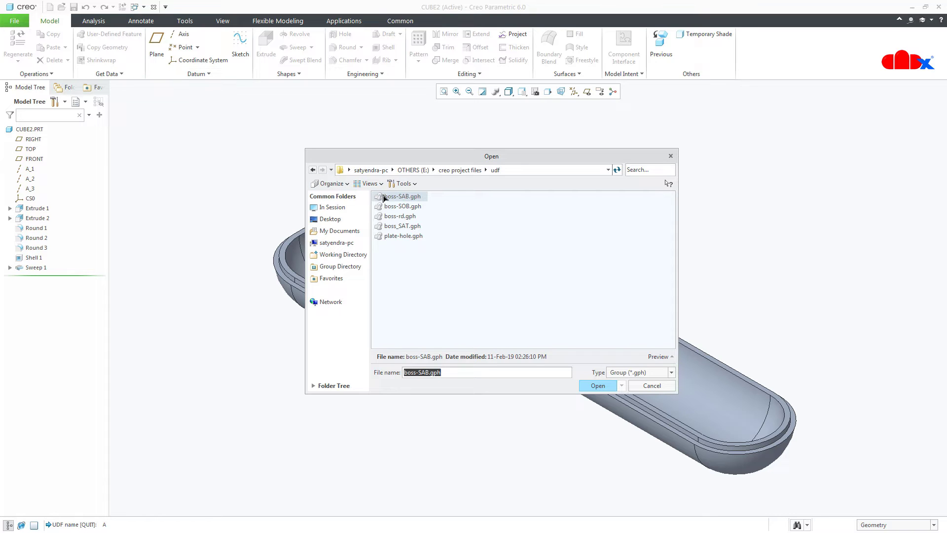
pyautogui.doubleClick(402, 197)
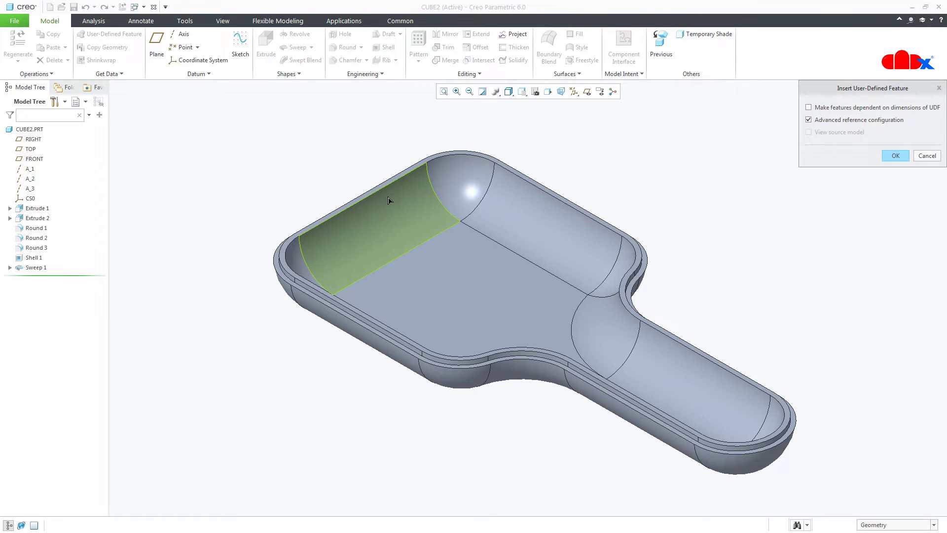
pyautogui.middleClick(462, 281)
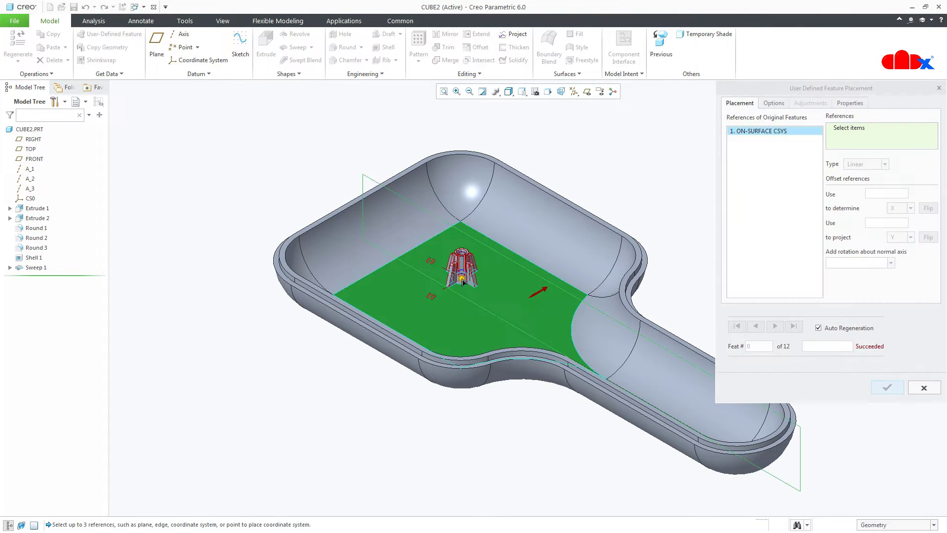
pyautogui.click(462, 282)
# Offset the boss about 4.27 from a Sweep 1 edge and about 3.12 from the adjacent Sweep 1 rim surface, and accept the placement
pyautogui.moveTo(462, 281); pyautogui.dragTo(484, 299, button='middle')
pyautogui.scroll(4, 454, 280)
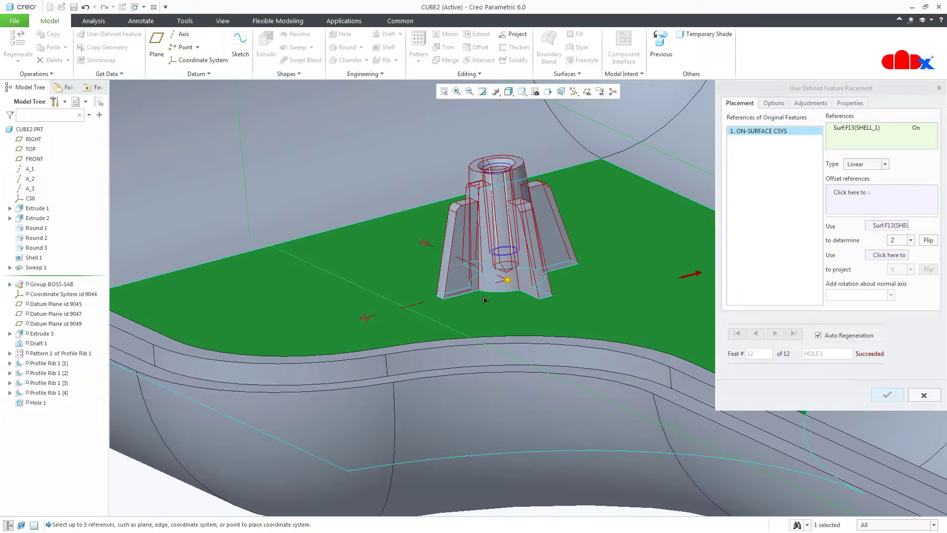
pyautogui.scroll(-4, 507, 274)
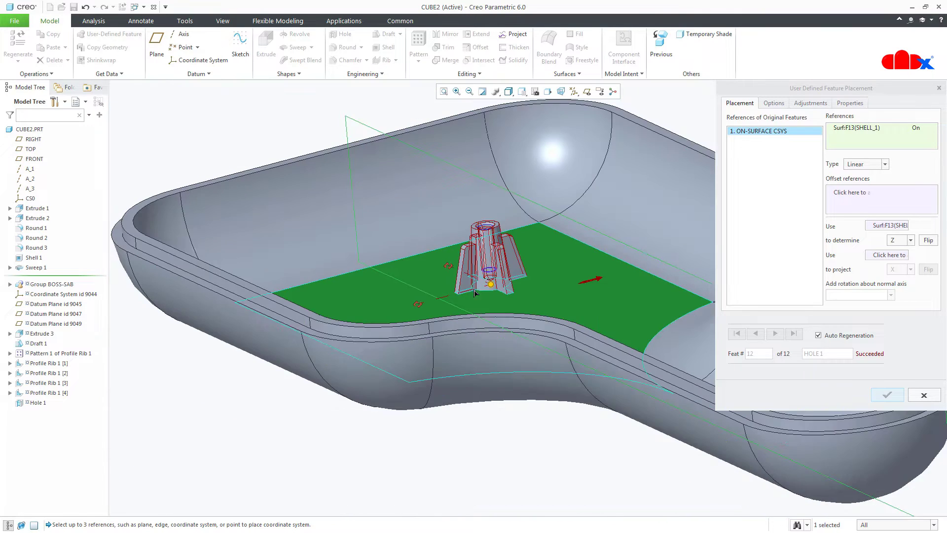
pyautogui.scroll(2, 424, 306)
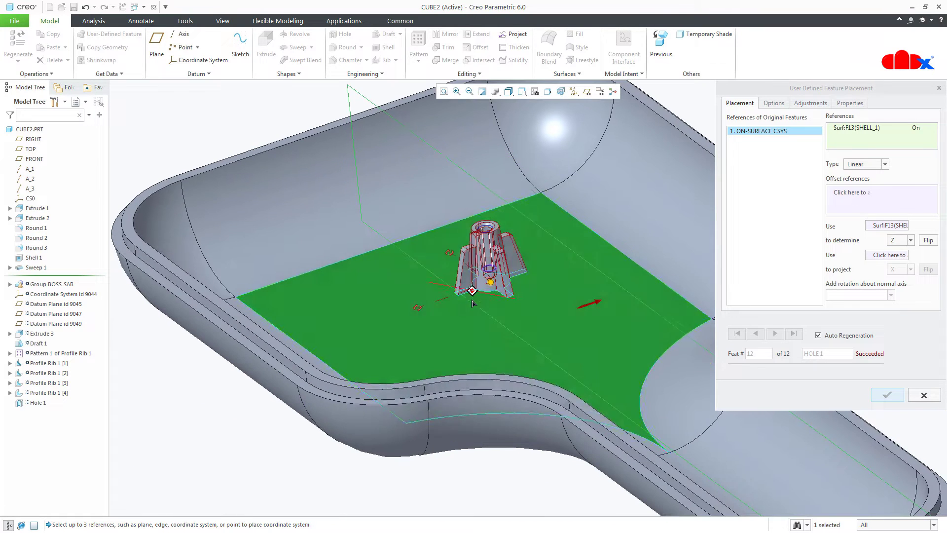
pyautogui.click(308, 363)
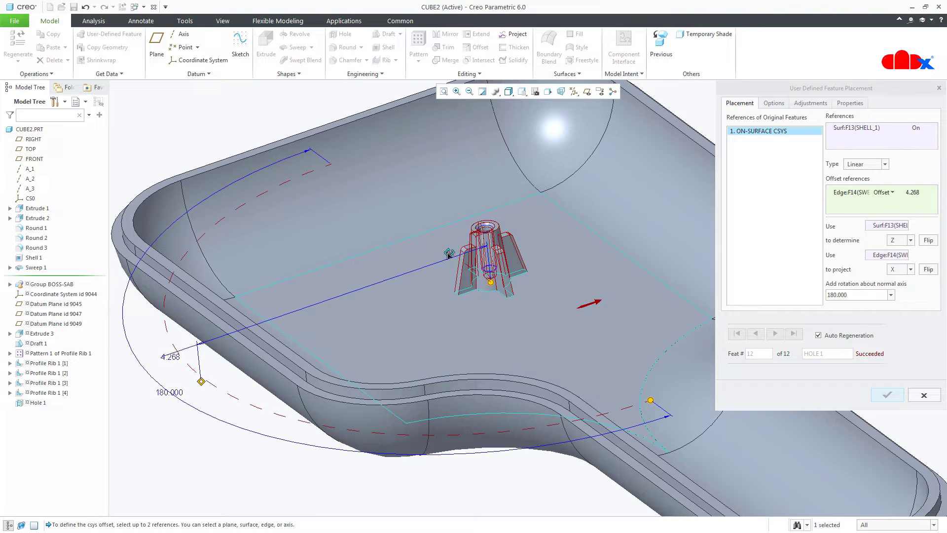
pyautogui.click(375, 126)
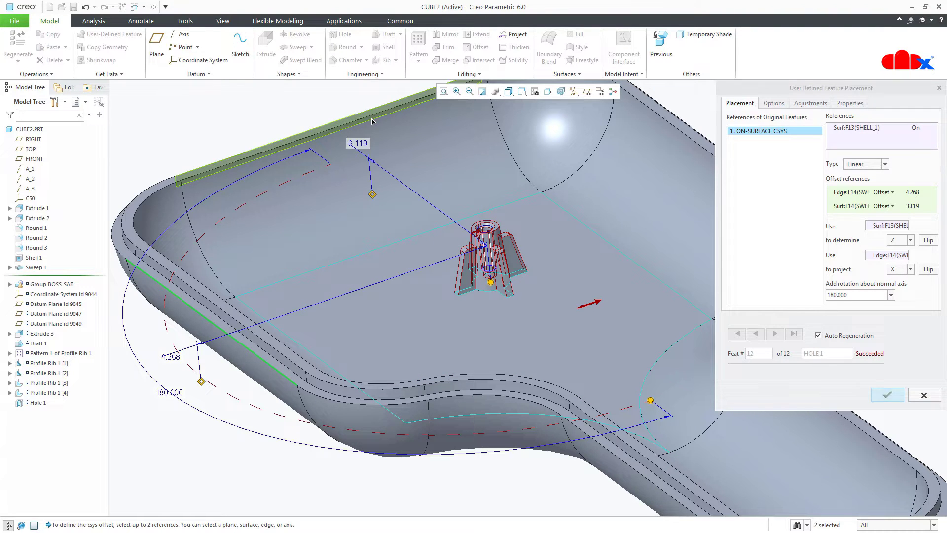
pyautogui.click(887, 395)
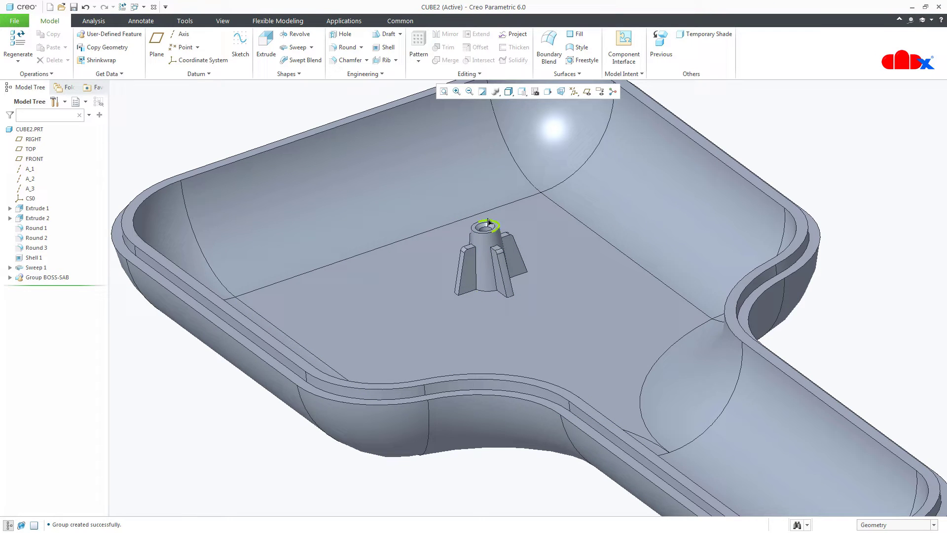
# Insert the boss_SAT user-defined feature on the Extrude 1 rim surface, offset about 3.66 and 6.05 from two adjacent rim edges
pyautogui.click(126, 38)
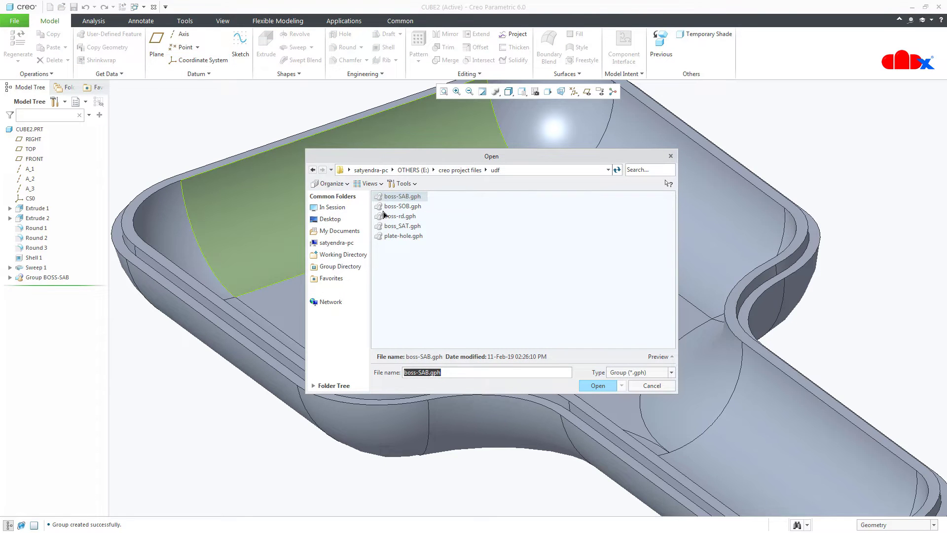
pyautogui.doubleClick(400, 226)
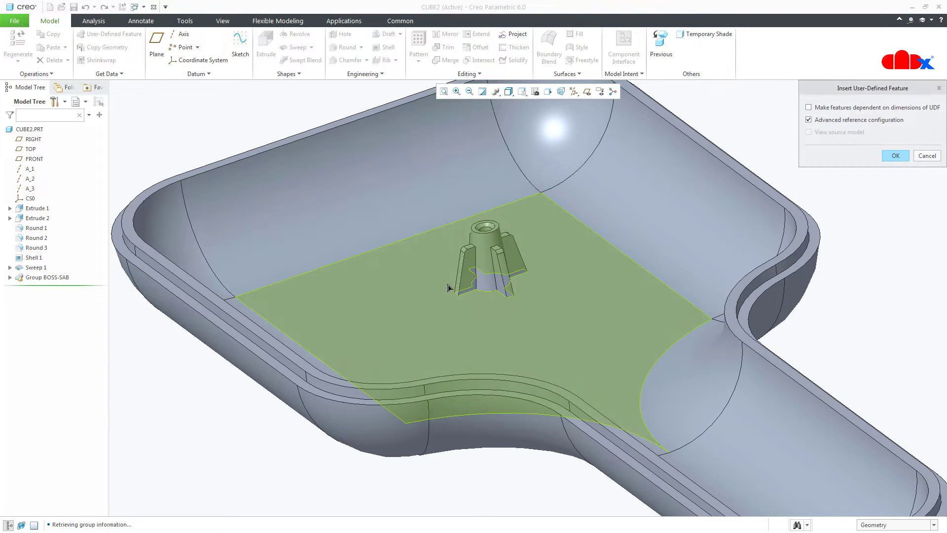
pyautogui.press('Return')
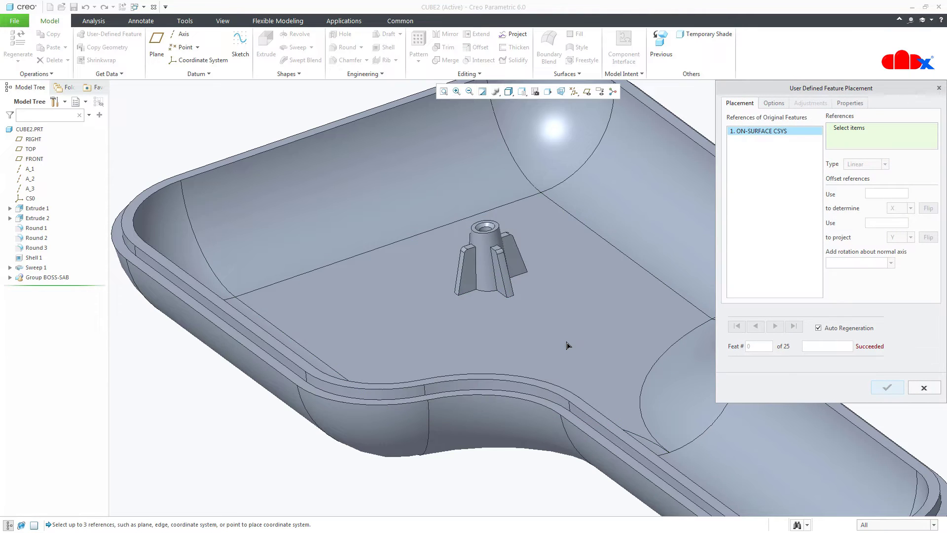
pyautogui.click(541, 385)
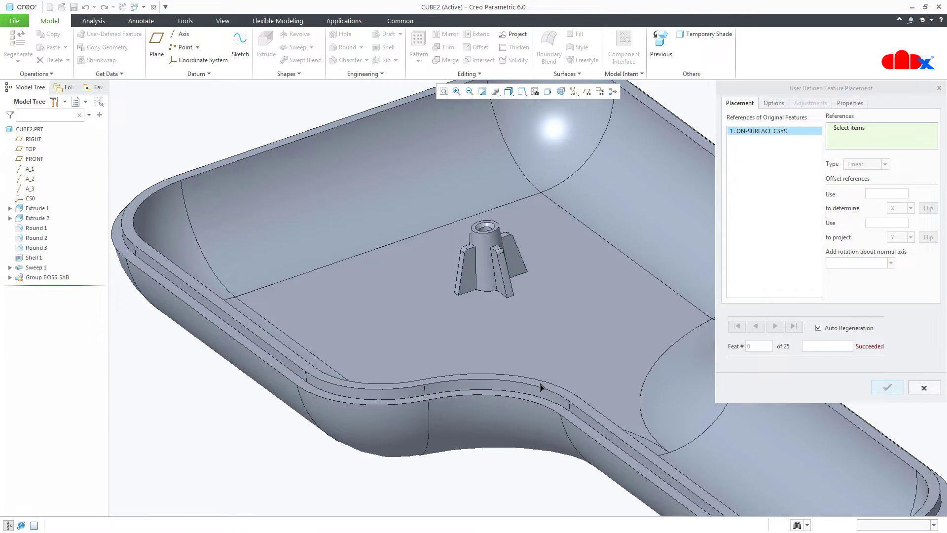
pyautogui.moveTo(546, 383); pyautogui.dragTo(572, 288)
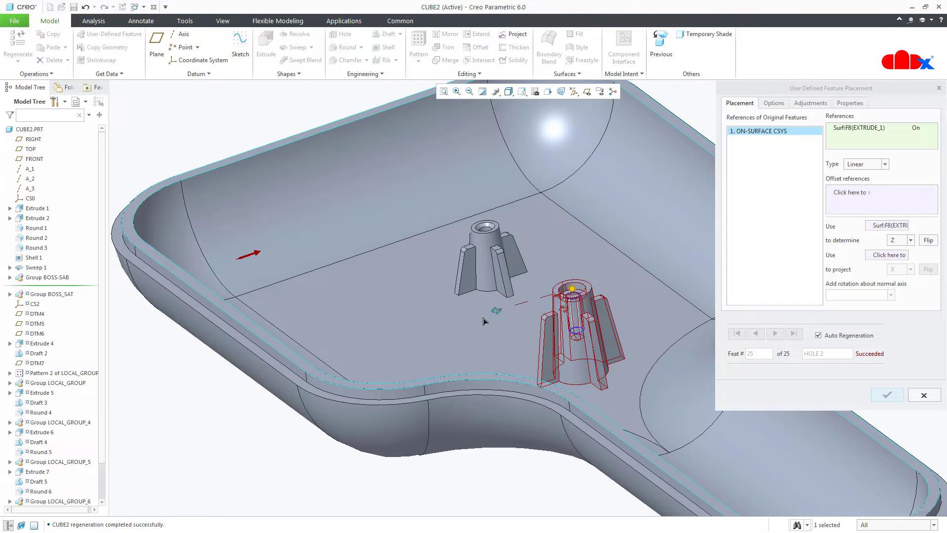
pyautogui.click(269, 334)
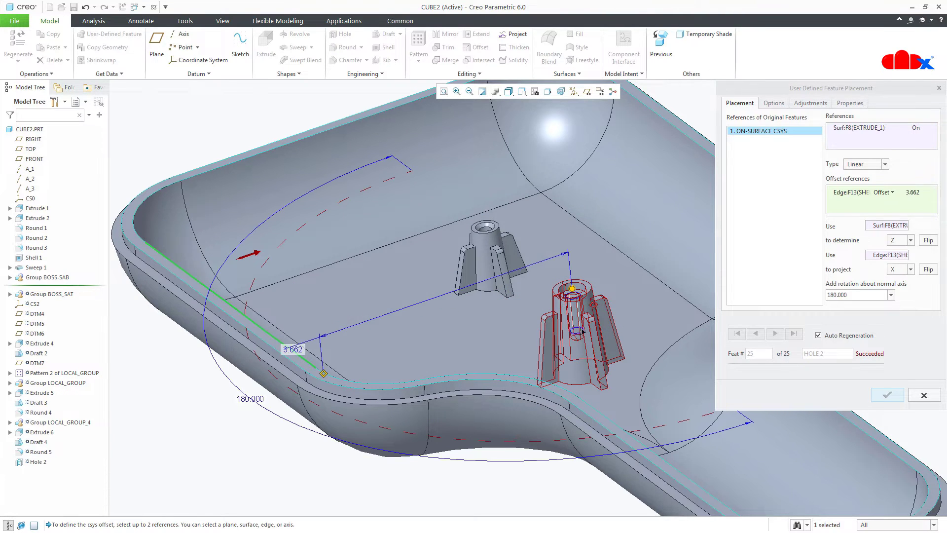
pyautogui.keyDown('ctrl'); pyautogui.click(427, 173); pyautogui.keyUp('ctrl')
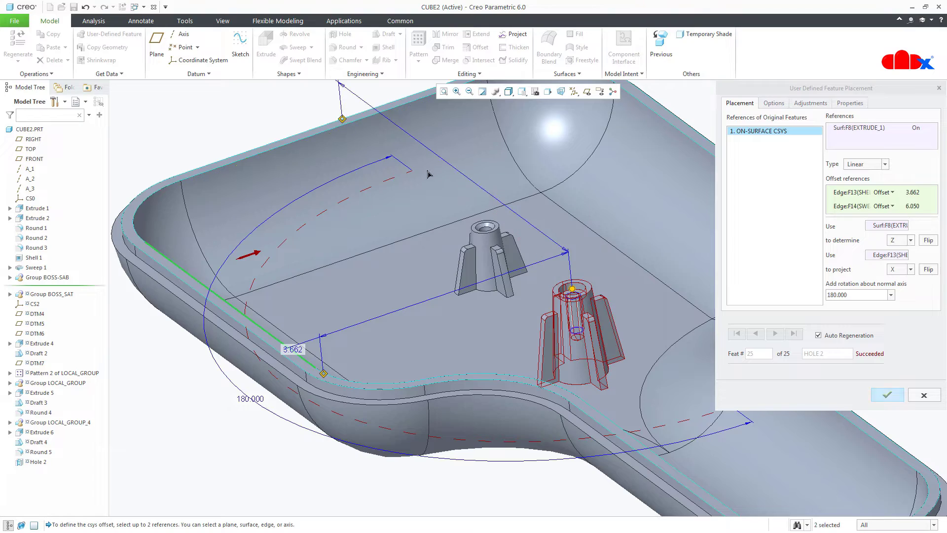
# Examine from several angles how the previewed boss_SAT rises from the tray floor to the rim level
pyautogui.moveTo(427, 172); pyautogui.dragTo(463, 353, button='middle')
pyautogui.scroll(5, 463, 354)
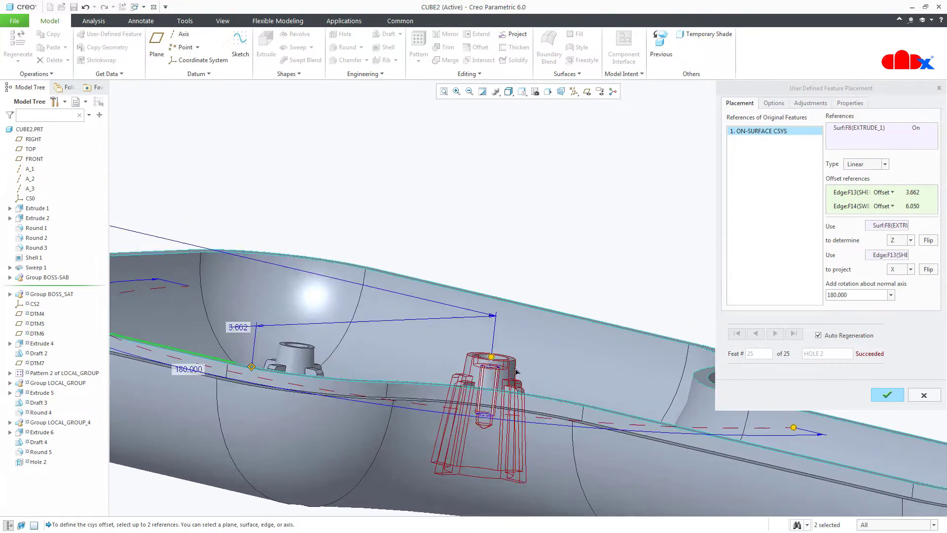
pyautogui.scroll(-6, 478, 410)
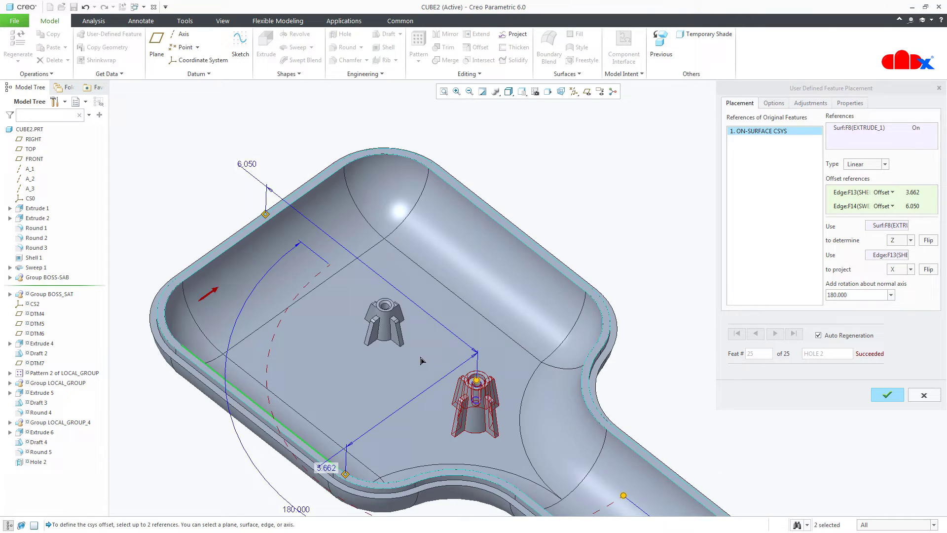
pyautogui.scroll(-3, 420, 360)
pyautogui.moveTo(421, 361); pyautogui.dragTo(401, 390, button='middle')
pyautogui.scroll(2, 402, 390)
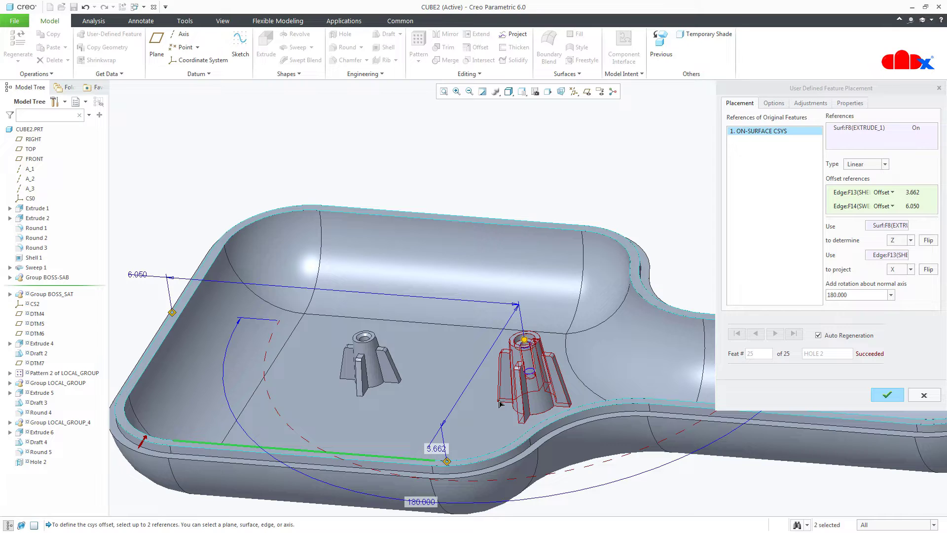
pyautogui.moveTo(500, 404); pyautogui.dragTo(374, 381, button='middle')
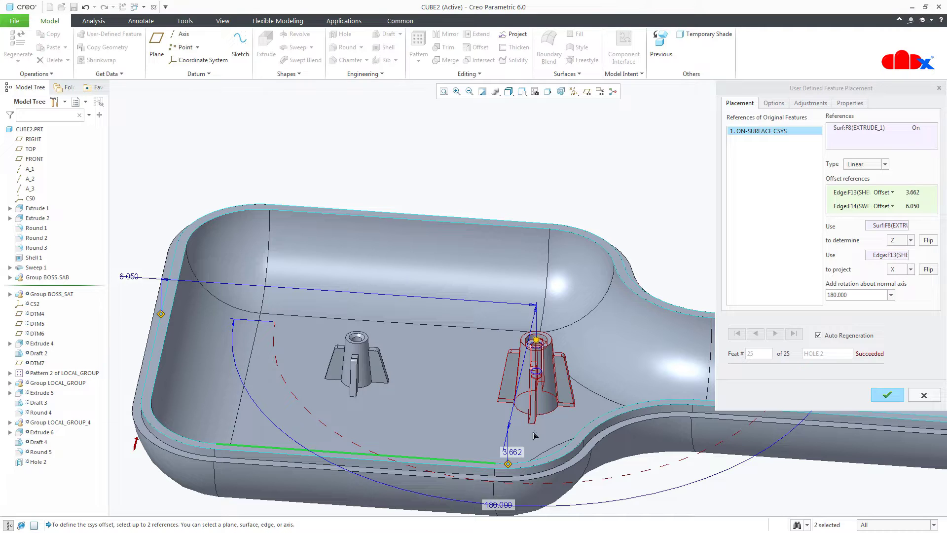
pyautogui.scroll(3, 478, 396)
pyautogui.moveTo(478, 396)
pyautogui.mouseDown(button='middle')
pyautogui.moveTo(510, 415)
pyautogui.moveTo(517, 397)
pyautogui.moveTo(534, 405)
pyautogui.moveTo(528, 424)
pyautogui.mouseUp(button='middle')
pyautogui.scroll(-2, 535, 416)
pyautogui.scroll(1, 437, 403)
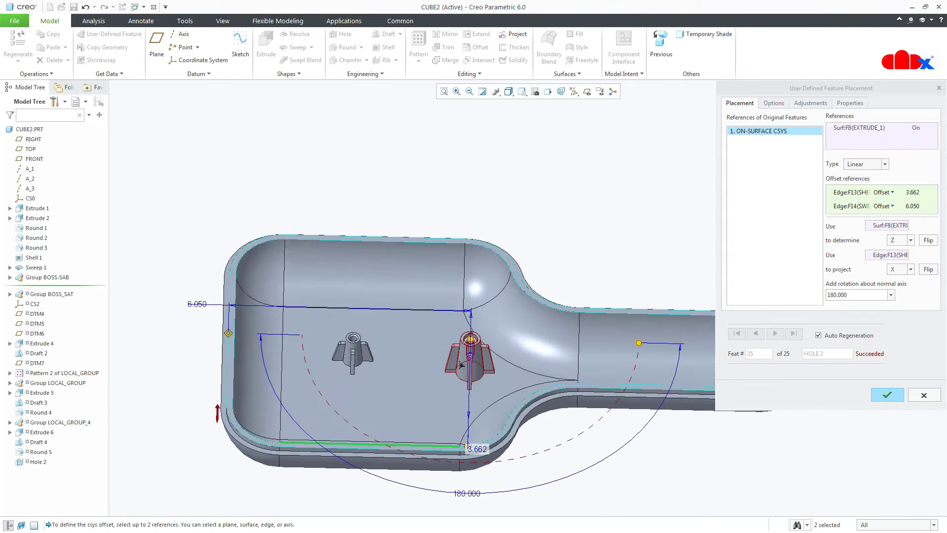
pyautogui.scroll(2, 416, 383)
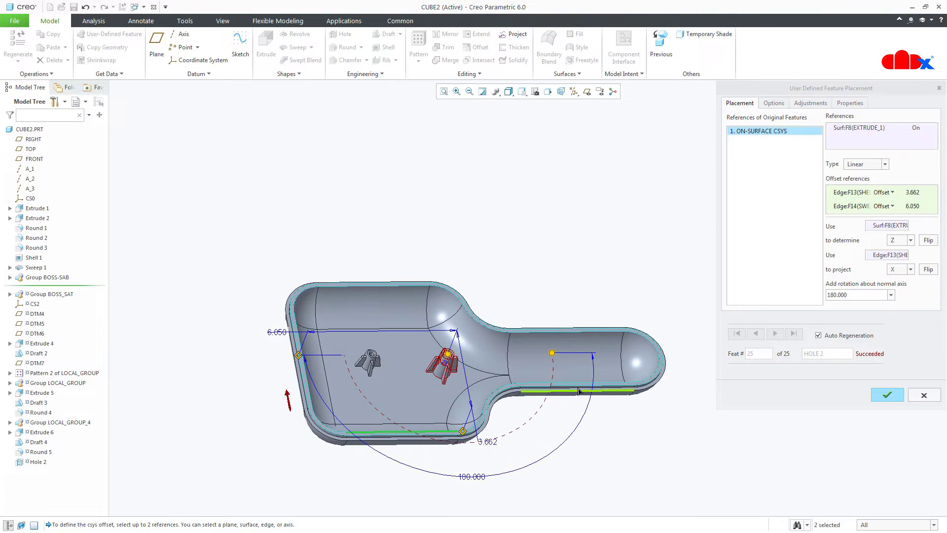
pyautogui.scroll(-3, 597, 319)
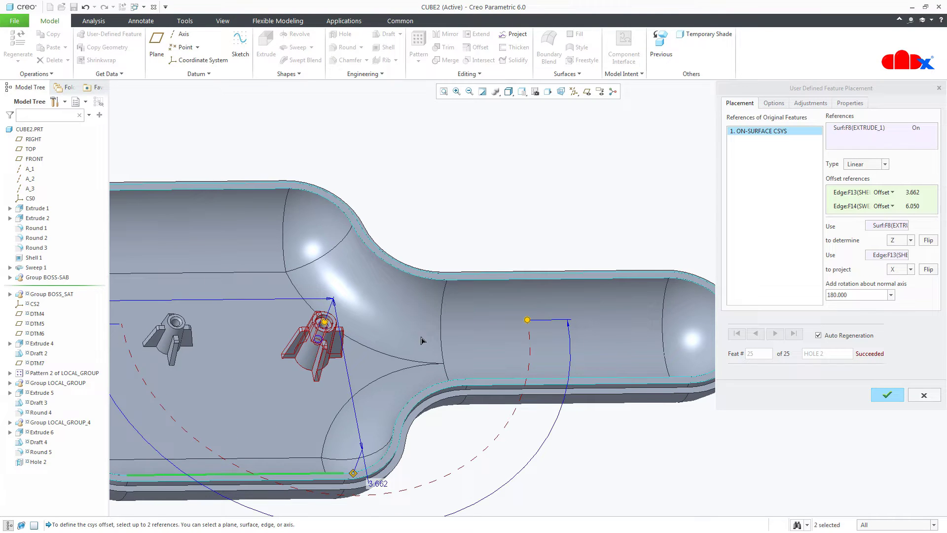
# Move the previewed boss_SAT into the tray's handle, with edge offsets of about 4.15 and 11.14
pyautogui.moveTo(358, 328); pyautogui.dragTo(563, 310)
pyautogui.moveTo(533, 365)
pyautogui.mouseDown(button='middle')
pyautogui.moveTo(521, 337)
pyautogui.moveTo(499, 324)
pyautogui.moveTo(517, 398)
pyautogui.moveTo(500, 381)
pyautogui.moveTo(520, 366)
pyautogui.mouseUp(button='middle')
pyautogui.scroll(-5, 555, 318)
pyautogui.scroll(4, 486, 387)
pyautogui.scroll(-2, 543, 275)
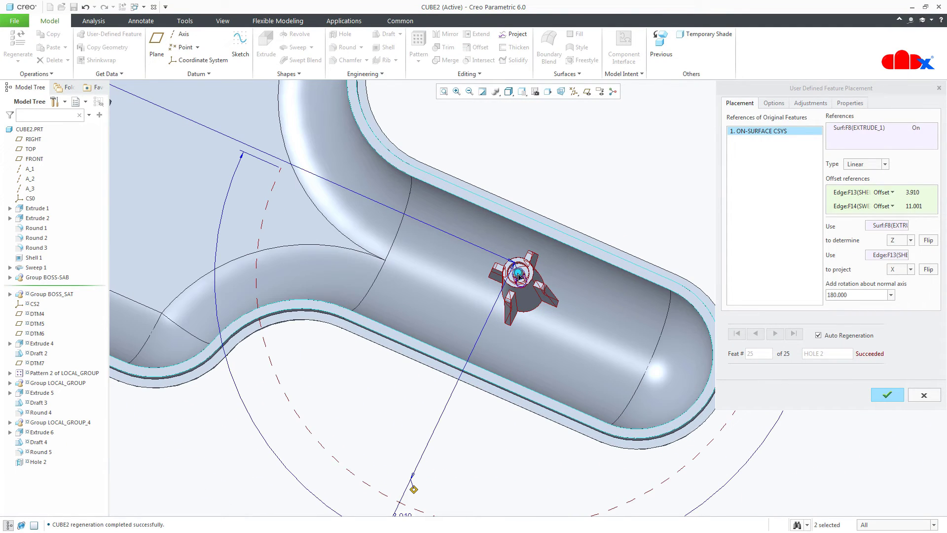
pyautogui.moveTo(522, 277); pyautogui.dragTo(534, 266)
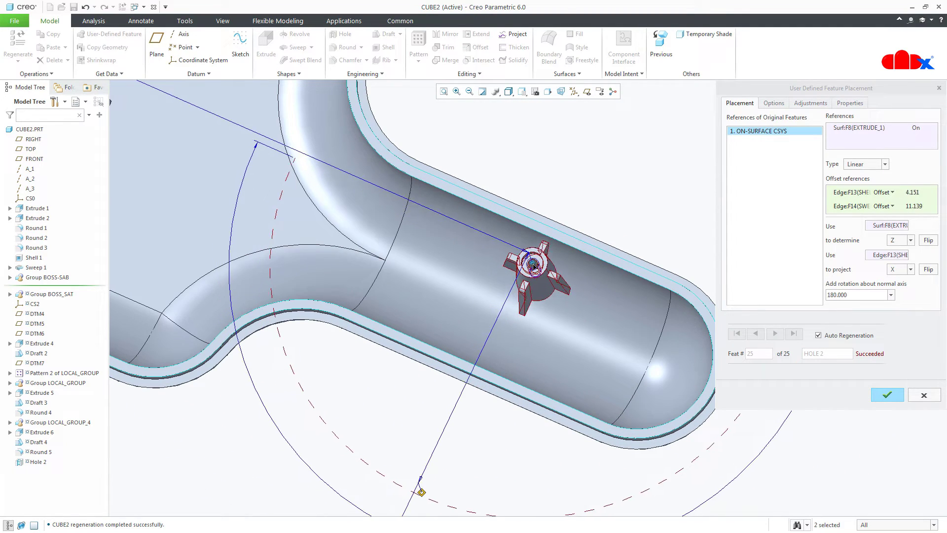
# Compare the boss in the handle with the boss on the tray floor and check how its base meets the curved surface
pyautogui.moveTo(532, 267)
pyautogui.mouseDown(button='middle')
pyautogui.moveTo(597, 316)
pyautogui.moveTo(561, 321)
pyautogui.mouseUp(button='middle')
pyautogui.scroll(-4, 600, 319)
pyautogui.scroll(-2, 597, 314)
pyautogui.scroll(6, 506, 335)
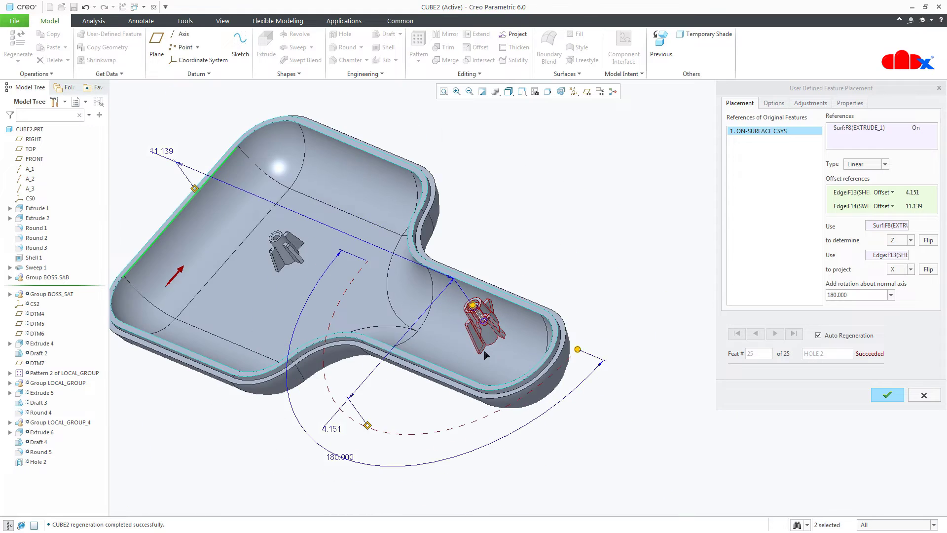
pyautogui.moveTo(483, 350); pyautogui.dragTo(531, 359, button='middle')
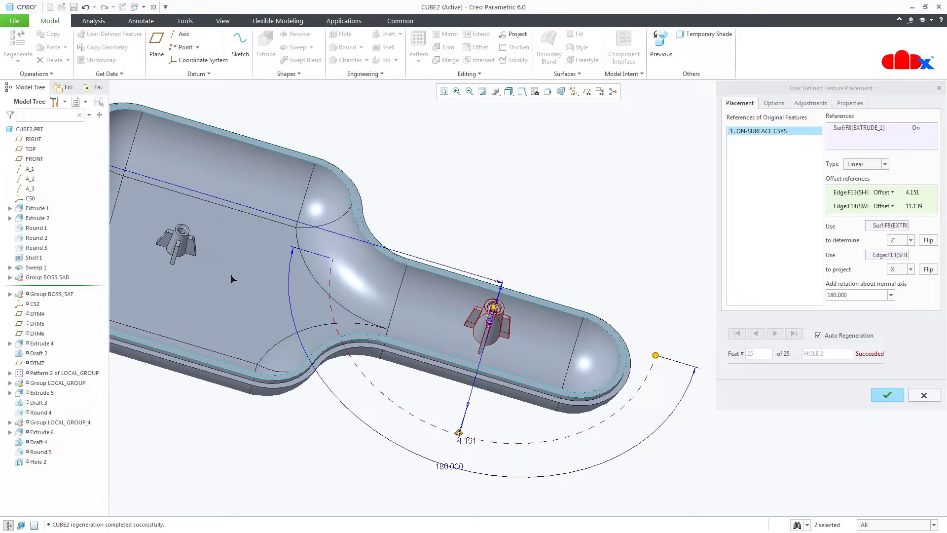
pyautogui.moveTo(231, 278)
pyautogui.mouseDown(button='middle')
pyautogui.moveTo(204, 253)
pyautogui.moveTo(207, 270)
pyautogui.mouseUp(button='middle')
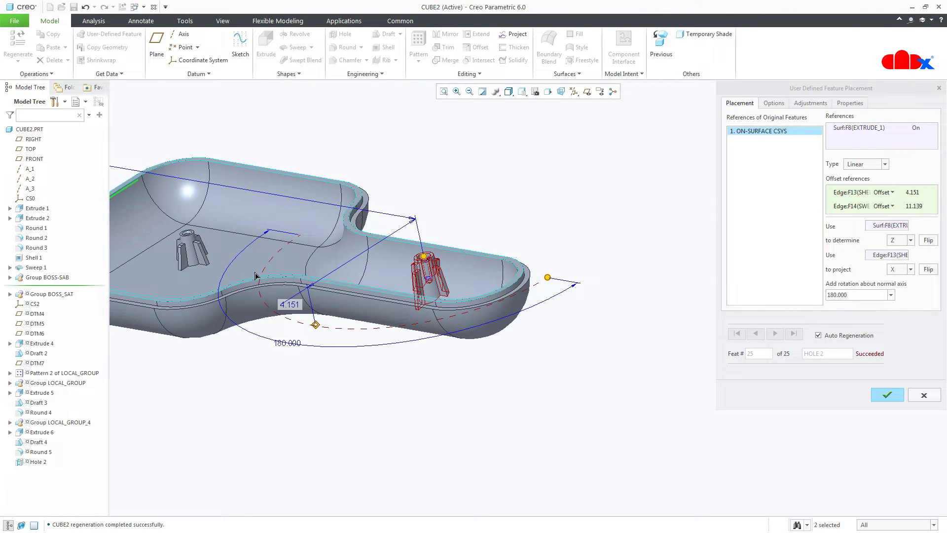
pyautogui.scroll(-5, 253, 273)
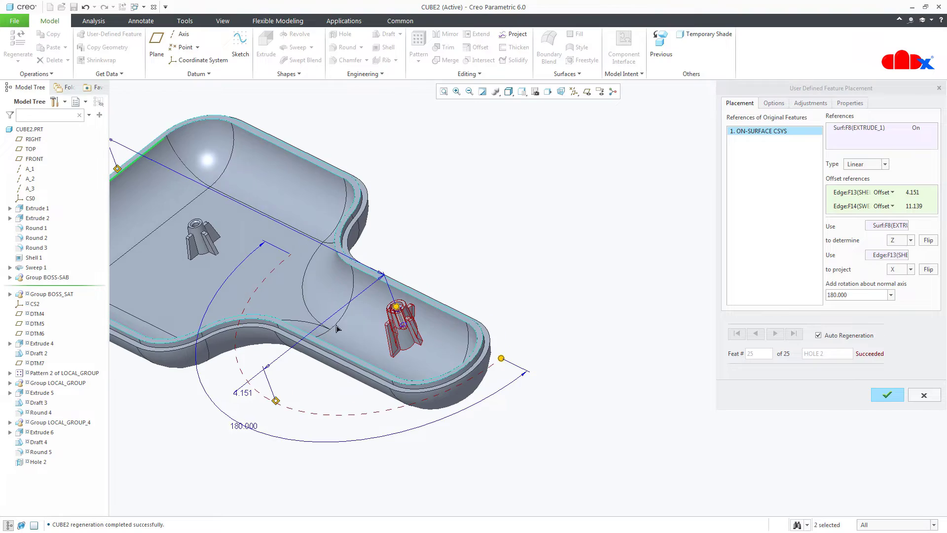
pyautogui.scroll(-1, 363, 343)
pyautogui.moveTo(372, 342)
pyautogui.mouseDown(button='middle')
pyautogui.moveTo(393, 356)
pyautogui.moveTo(390, 320)
pyautogui.mouseUp(button='middle')
pyautogui.scroll(3, 441, 336)
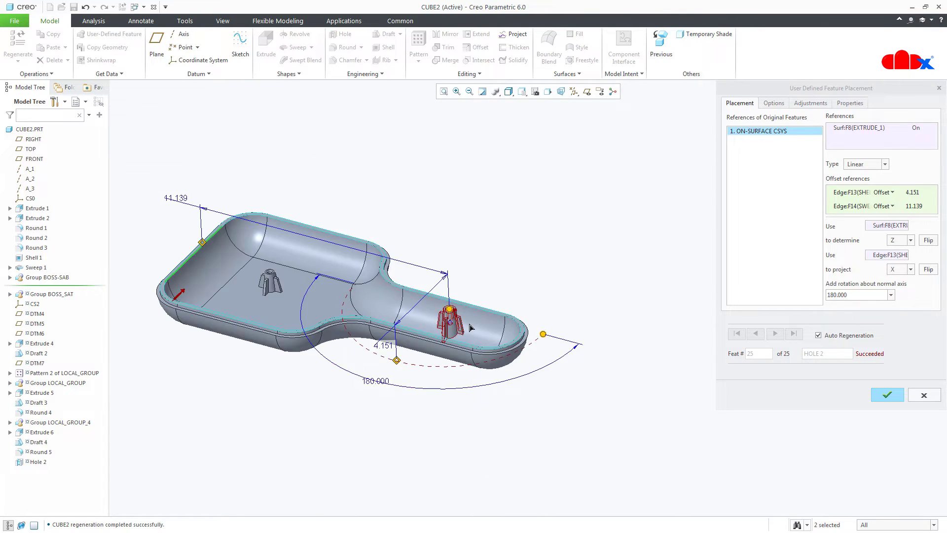
pyautogui.moveTo(469, 326); pyautogui.dragTo(448, 306, button='middle')
pyautogui.scroll(-1, 386, 303)
pyautogui.scroll(-1, 415, 307)
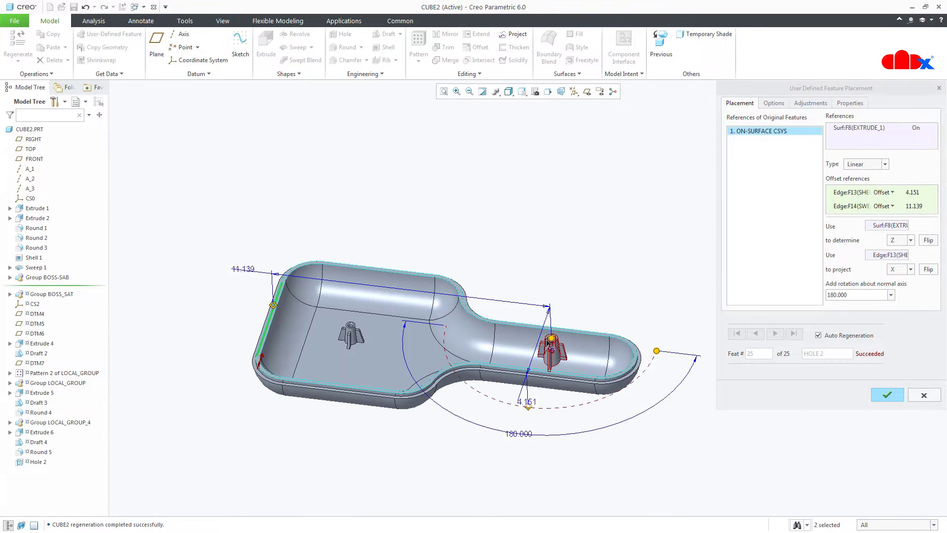
# Shift the boss toward the handle's side wall, with edge offsets of about 3.39 and 11.03, and highlight its ON-SURFACE CSYS placement reference
pyautogui.moveTo(551, 347); pyautogui.dragTo(553, 365)
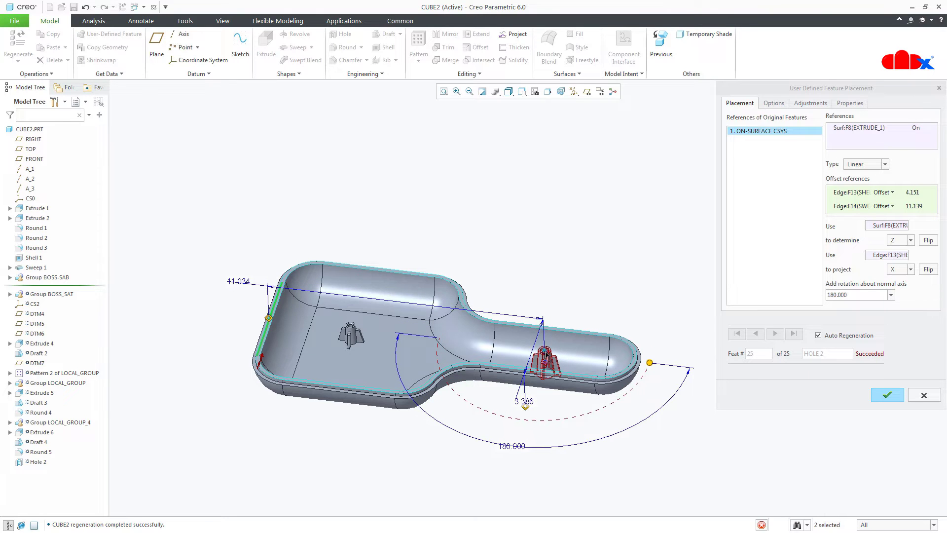
pyautogui.scroll(-3, 554, 365)
pyautogui.scroll(-5, 544, 382)
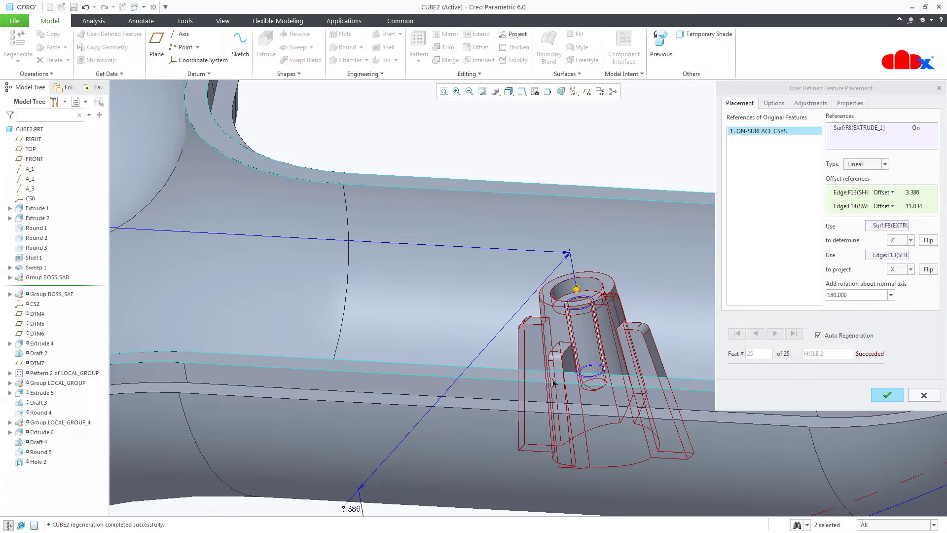
pyautogui.click(769, 132)
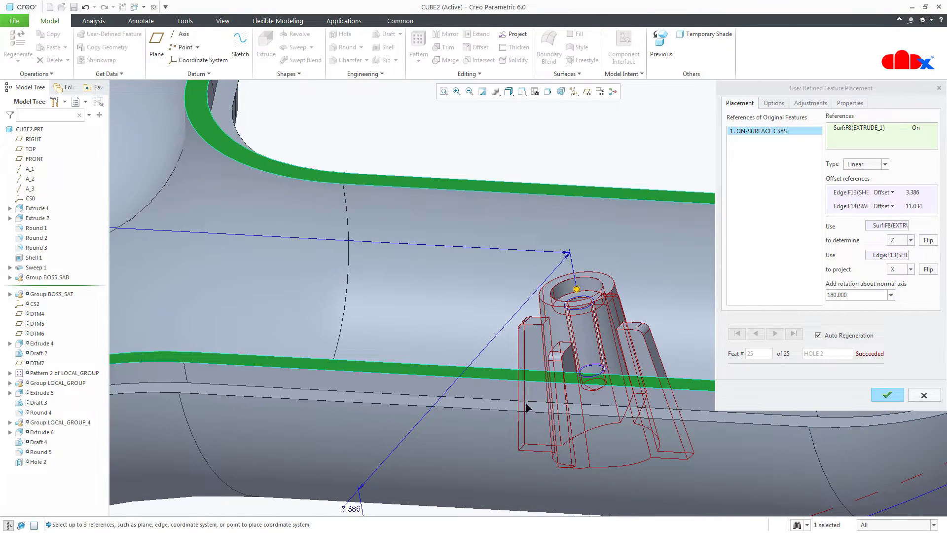
# Move the previewed boss_SAT to the junction between the tray and its handle, with edge offsets of about 2.18 and 7.01
pyautogui.click(527, 406)
pyautogui.moveTo(528, 409)
pyautogui.mouseDown(button='middle')
pyautogui.moveTo(543, 390)
pyautogui.moveTo(539, 406)
pyautogui.mouseUp(button='middle')
pyautogui.moveTo(533, 394); pyautogui.dragTo(588, 326)
pyautogui.moveTo(588, 326); pyautogui.dragTo(556, 382, button='middle')
pyautogui.moveTo(556, 382); pyautogui.dragTo(292, 318)
pyautogui.moveTo(343, 431); pyautogui.dragTo(344, 466, button='middle')
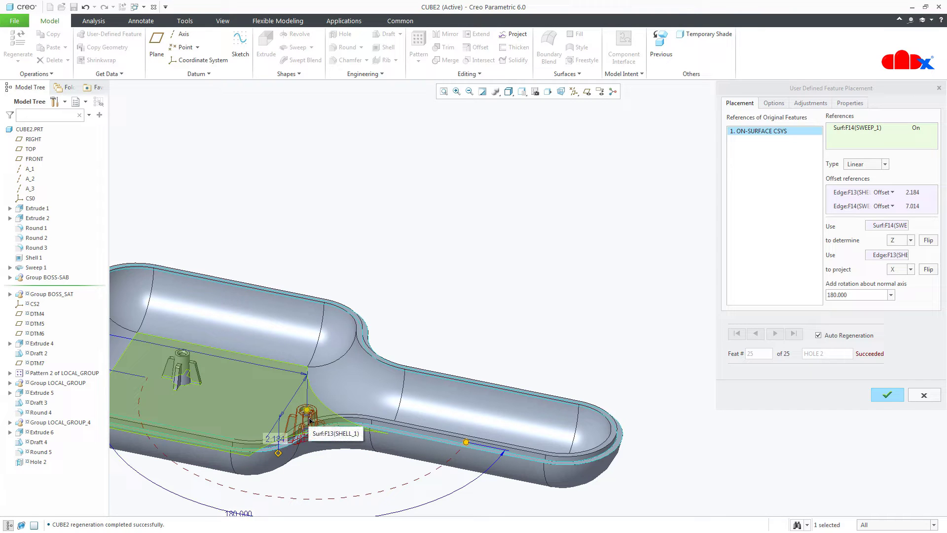
pyautogui.moveTo(310, 420); pyautogui.dragTo(295, 400, button='middle')
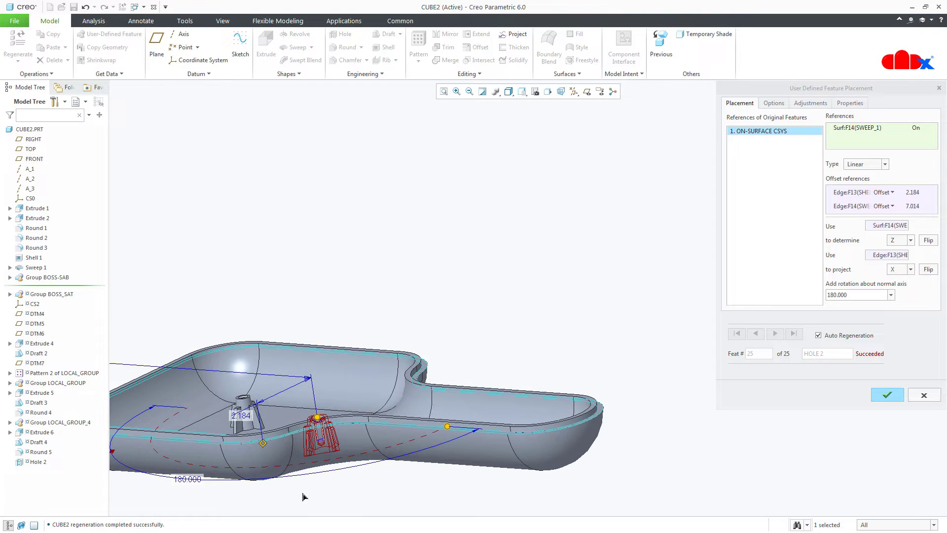
# Accept the boss_SAT placement at the junction and save the CUBE2 part in its default orientation
pyautogui.moveTo(303, 496); pyautogui.dragTo(321, 502, button='middle')
pyautogui.click(887, 395)
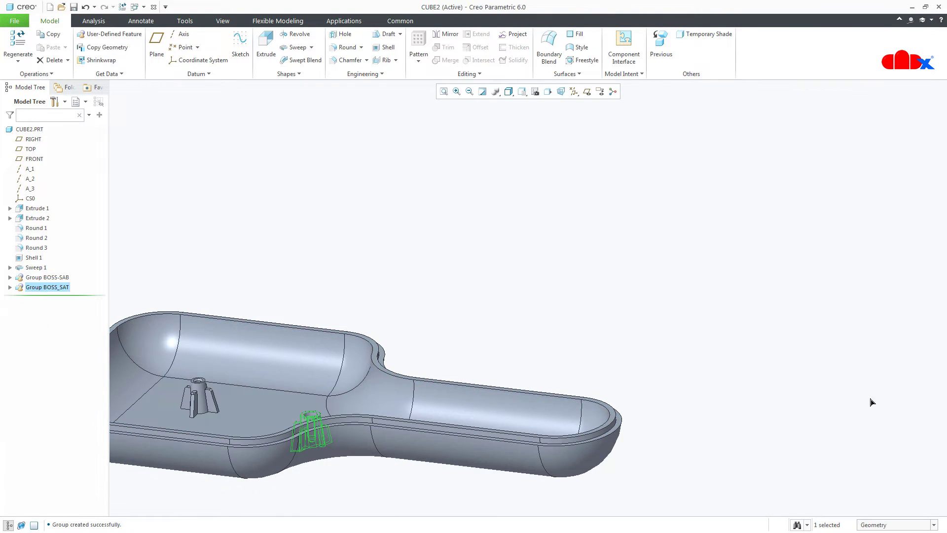
pyautogui.click(872, 402)
pyautogui.scroll(-4, 827, 393)
pyautogui.hotkey('ctrl', 'd')
pyautogui.hotkey('ctrl', 's')
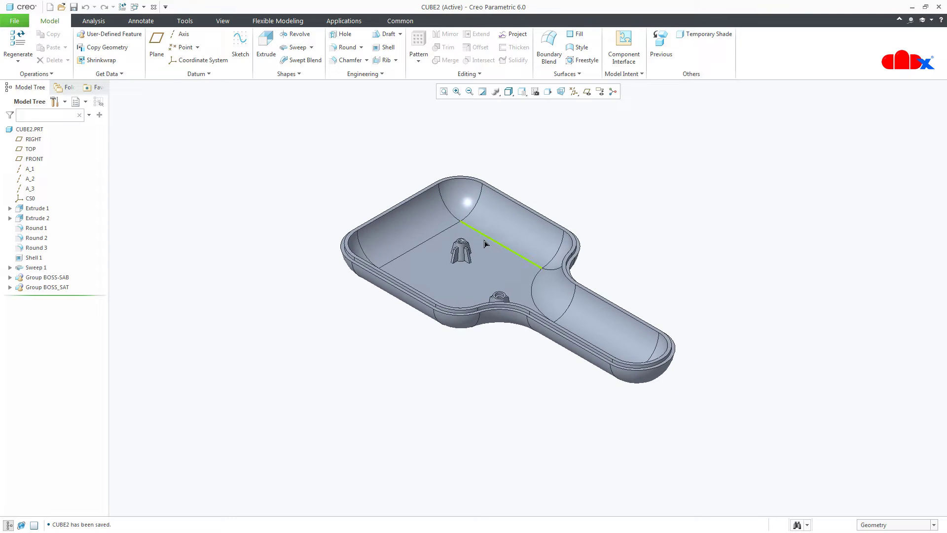
pyautogui.scroll(3, 463, 225)
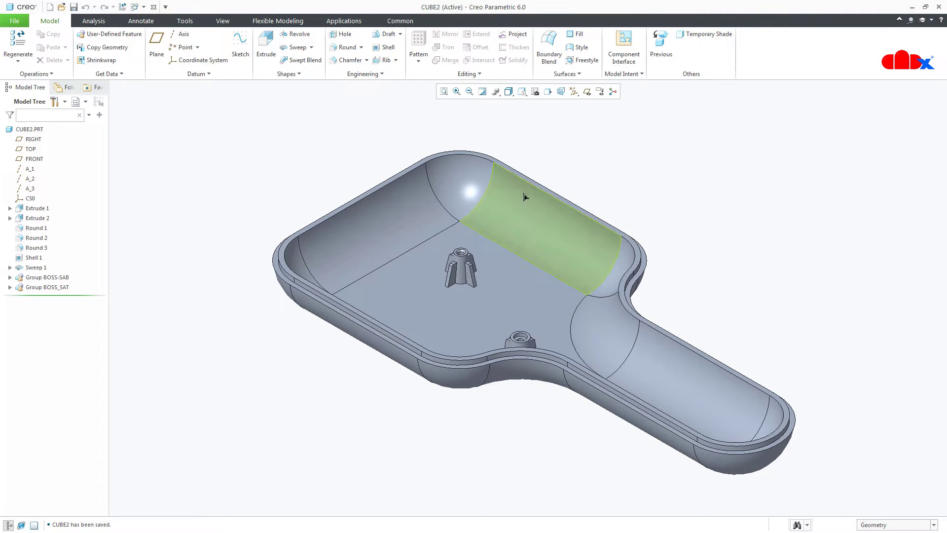
# Open plate.prt from the udf folder and examine the ringed hole at the rib crossing near the grille's corner
pyautogui.click(60, 8)
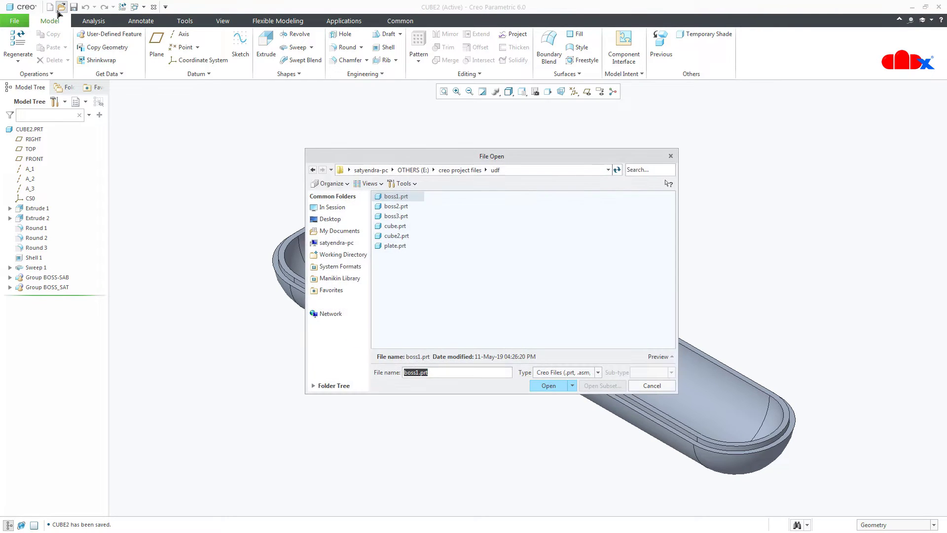
pyautogui.click(394, 245)
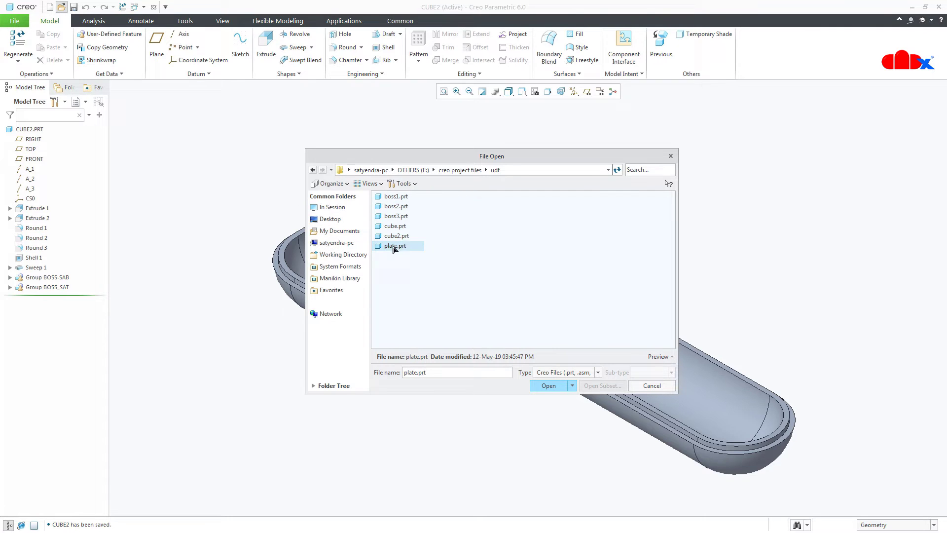
pyautogui.click(547, 385)
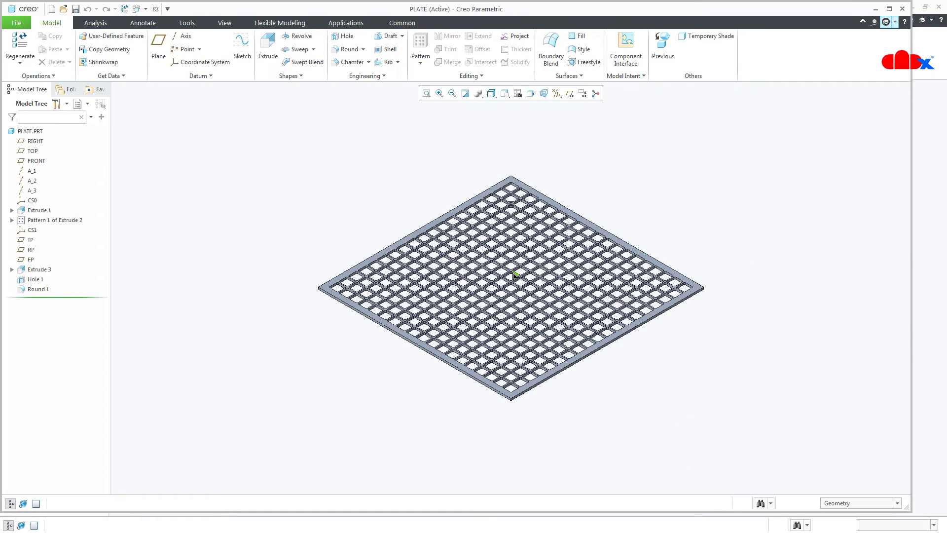
pyautogui.moveTo(734, 325); pyautogui.dragTo(530, 274, button='middle')
pyautogui.scroll(-5, 432, 215)
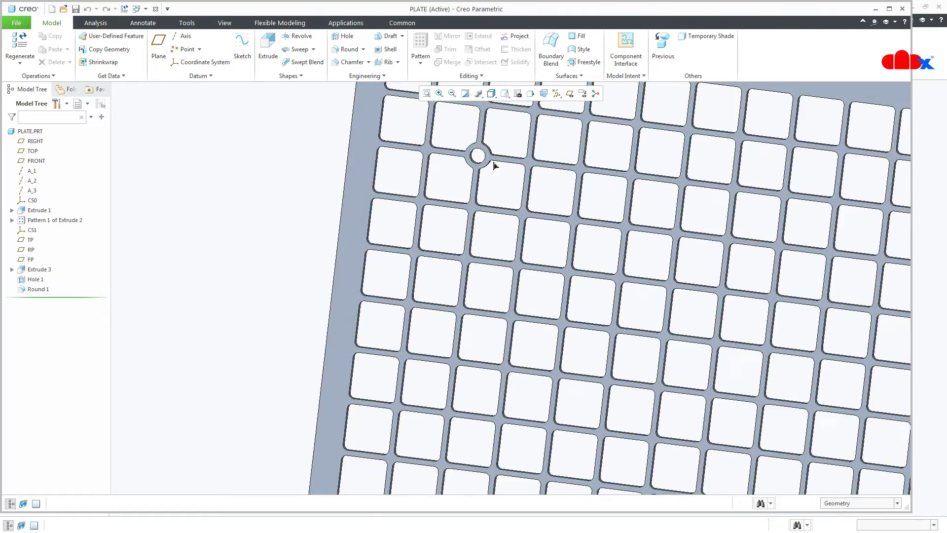
pyautogui.scroll(5, 454, 195)
pyautogui.scroll(-2, 461, 182)
pyautogui.scroll(3, 469, 174)
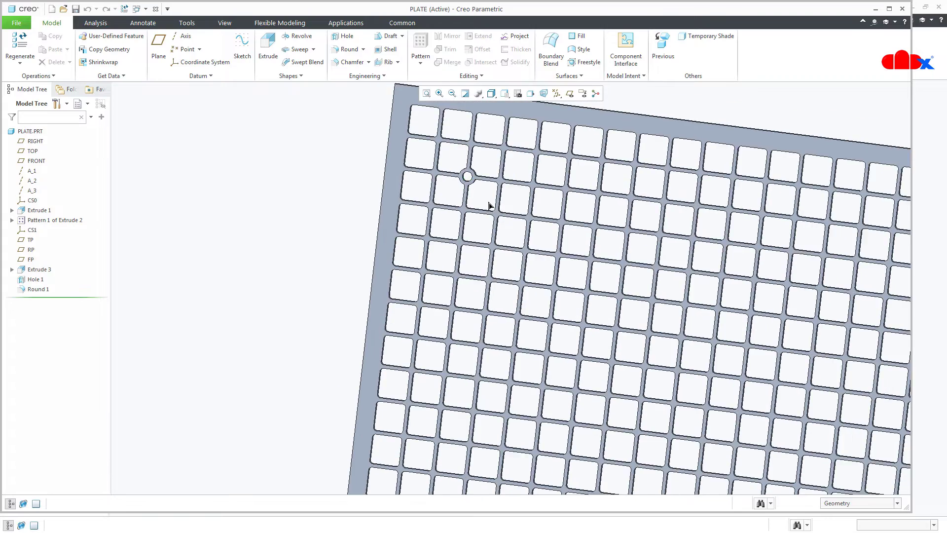
pyautogui.moveTo(714, 225)
pyautogui.mouseDown(button='middle')
pyautogui.moveTo(722, 209)
pyautogui.moveTo(724, 229)
pyautogui.mouseUp(button='middle')
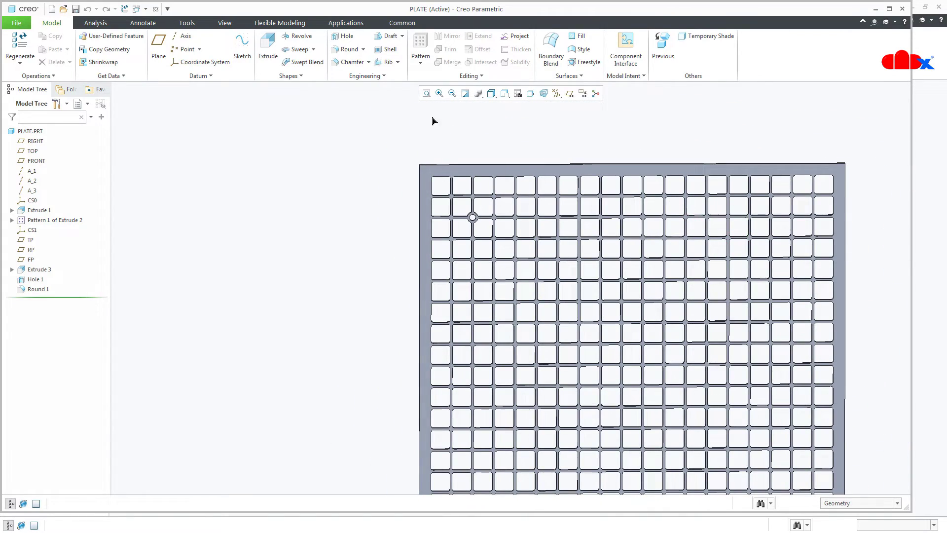
# Insert the saved plate-hole.gph user-defined feature into the plate using the advanced reference configuration
pyautogui.click(121, 38)
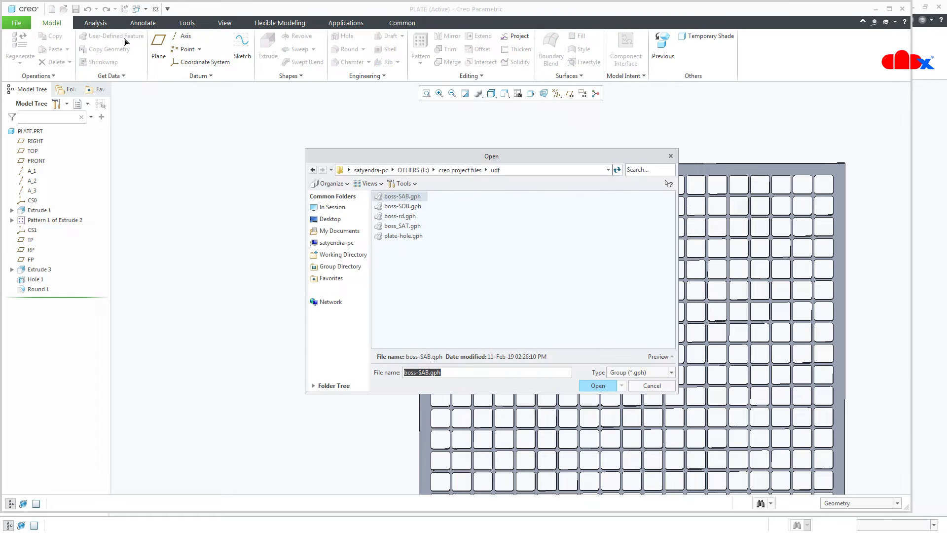
pyautogui.doubleClick(403, 236)
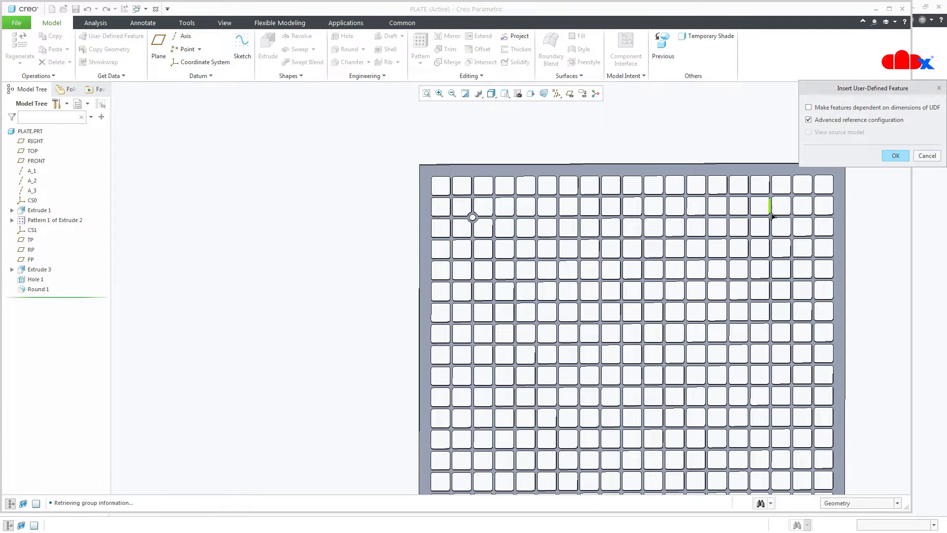
pyautogui.scroll(-3, 772, 215)
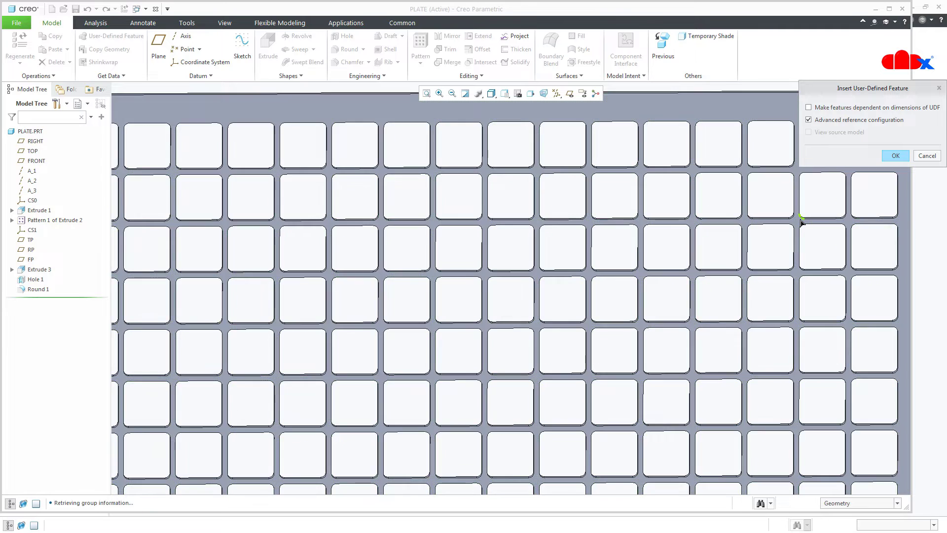
pyautogui.scroll(-2, 797, 220)
pyautogui.press('Return')
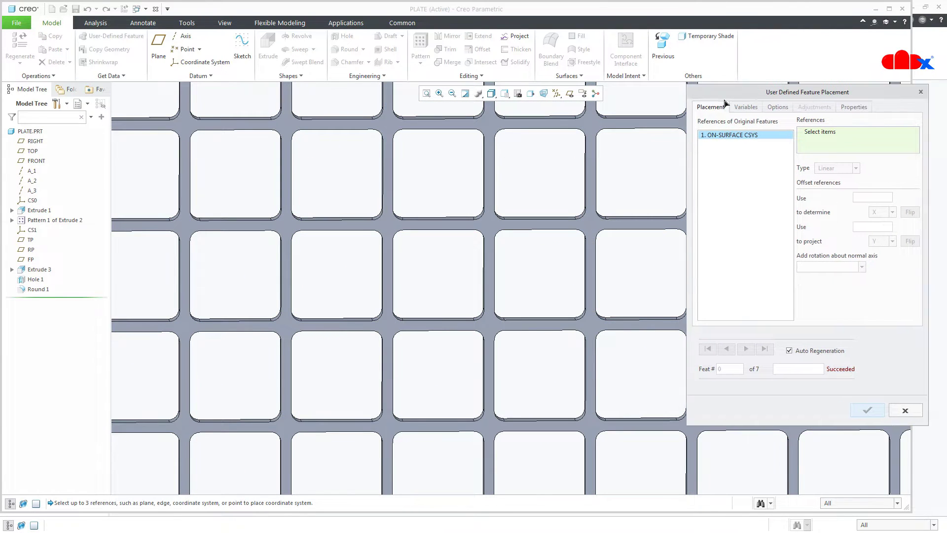
# Place the plate-hole feature on the plate's face at the rib crossing near the adjacent corner, about 12.5 from both neighbouring outer edges
pyautogui.click(794, 225)
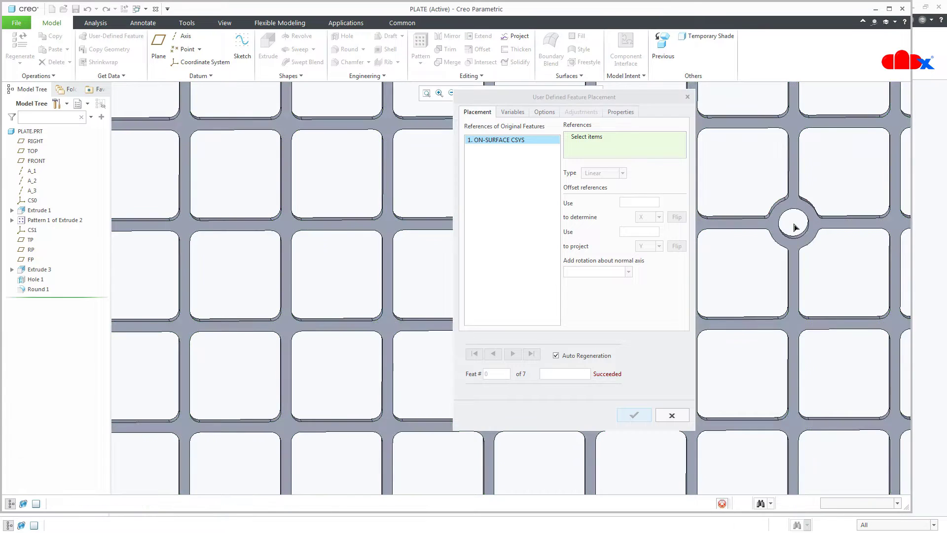
pyautogui.scroll(-6, 772, 283)
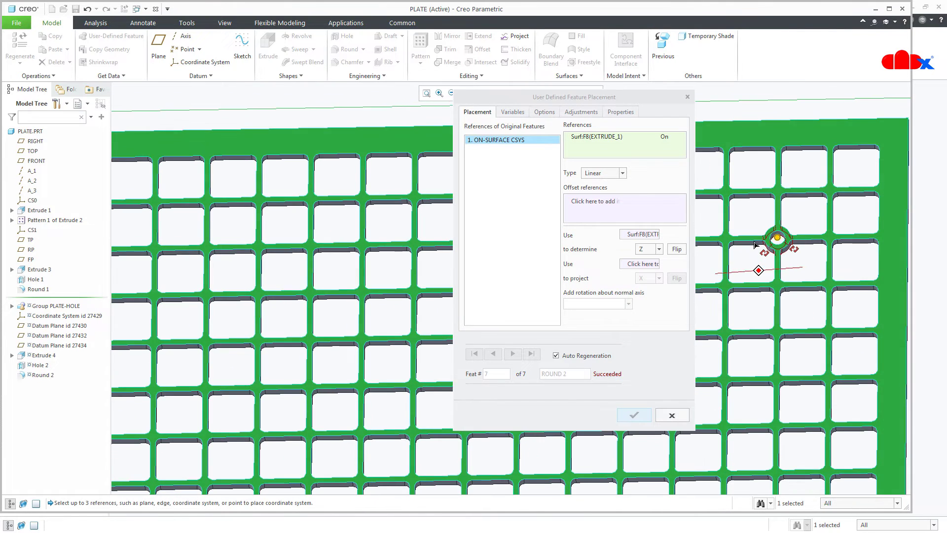
pyautogui.scroll(2, 786, 265)
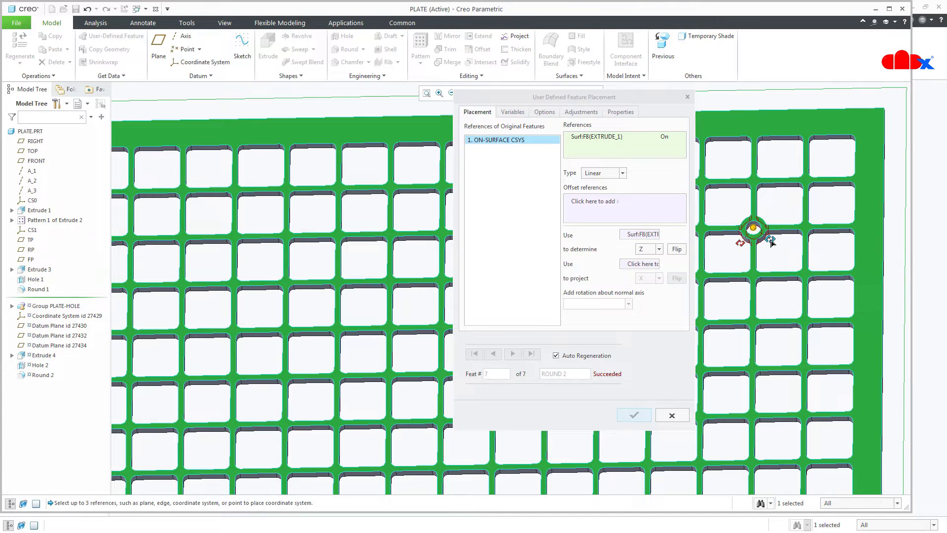
pyautogui.click(883, 240)
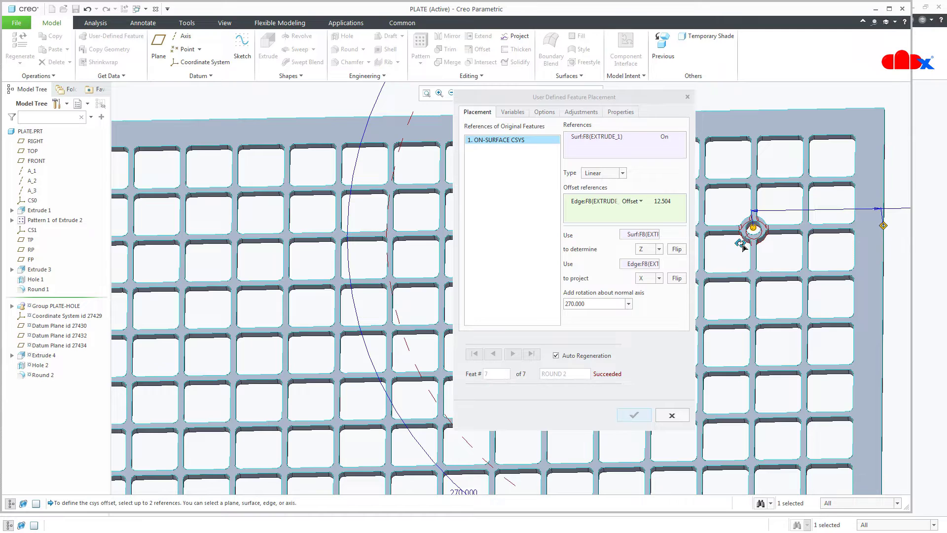
pyautogui.click(747, 111)
pyautogui.scroll(3, 718, 202)
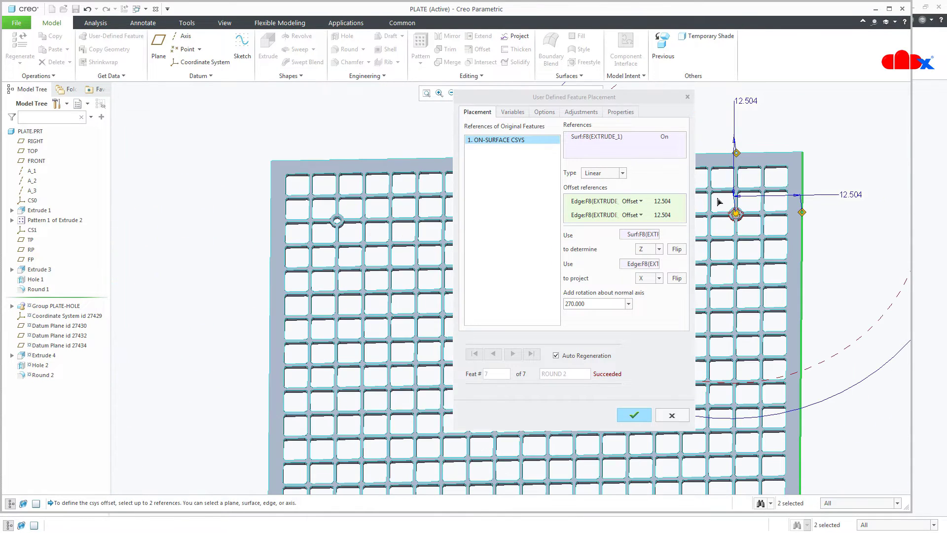
# Set both edge offsets of the plate-hole feature to 12.5 and accept its placement
pyautogui.doubleClick(858, 195)
pyautogui.click(862, 192)
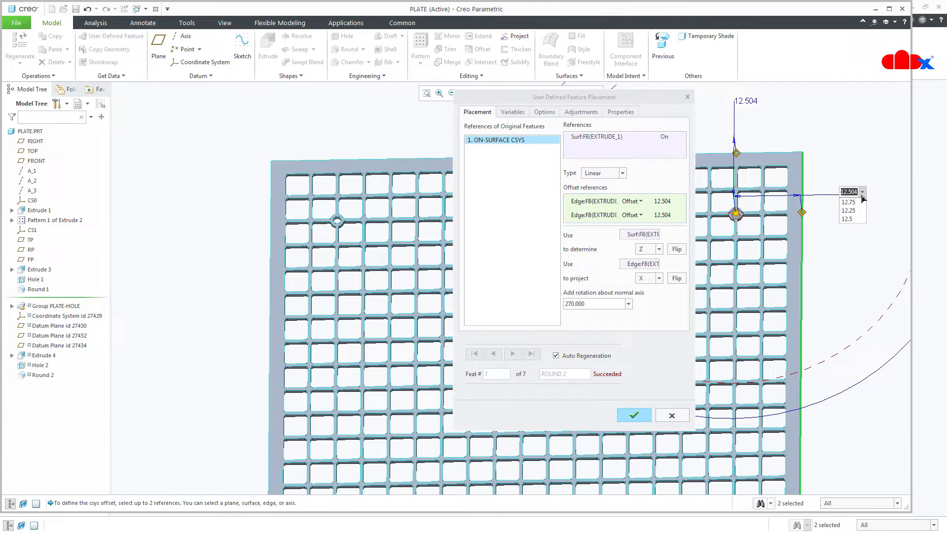
pyautogui.click(855, 220)
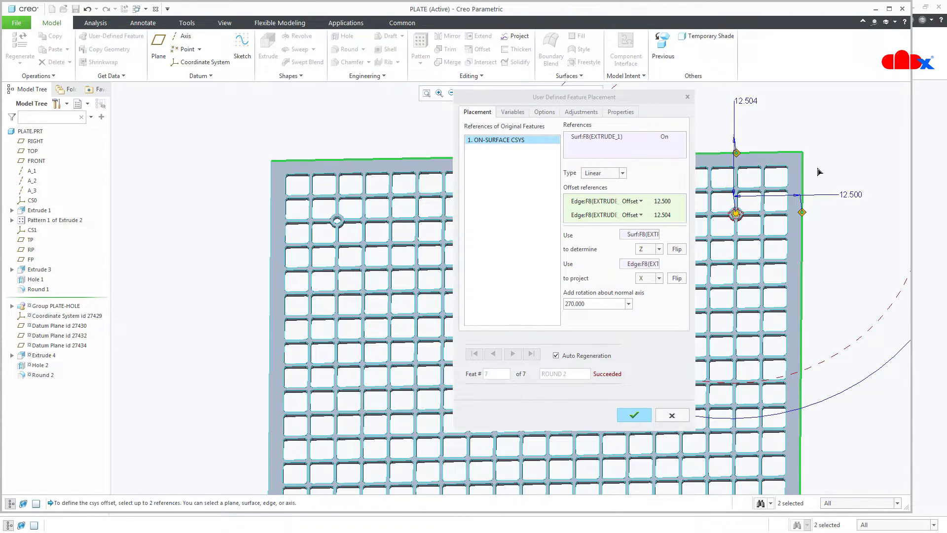
pyautogui.doubleClick(743, 101)
pyautogui.click(758, 98)
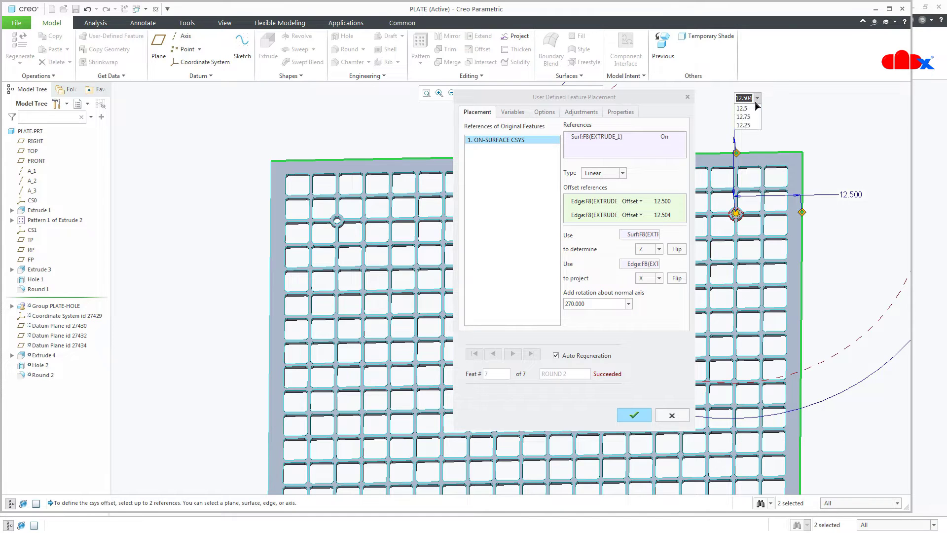
pyautogui.click(752, 118)
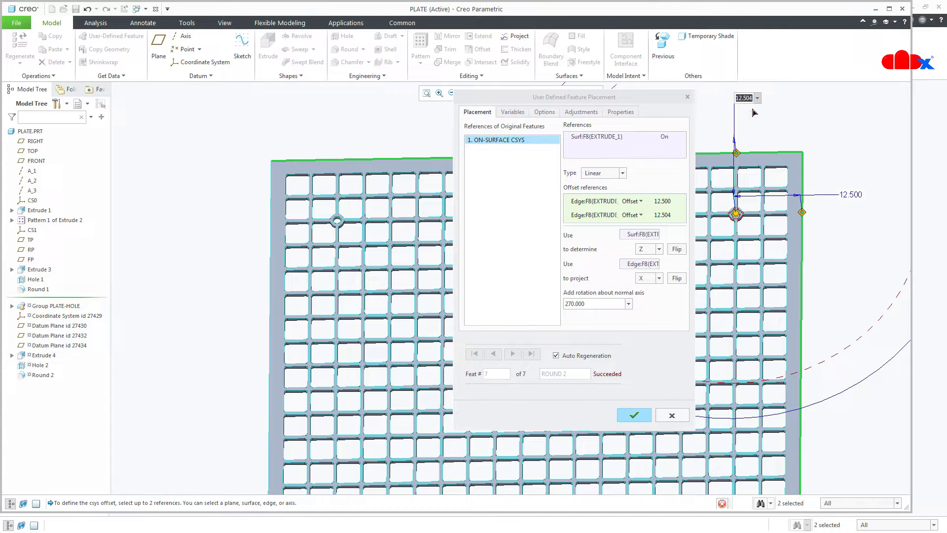
pyautogui.click(634, 415)
# Examine the newly inserted ringed hole up close and review the features inside Group PLATE-HOLE
pyautogui.scroll(5, 731, 258)
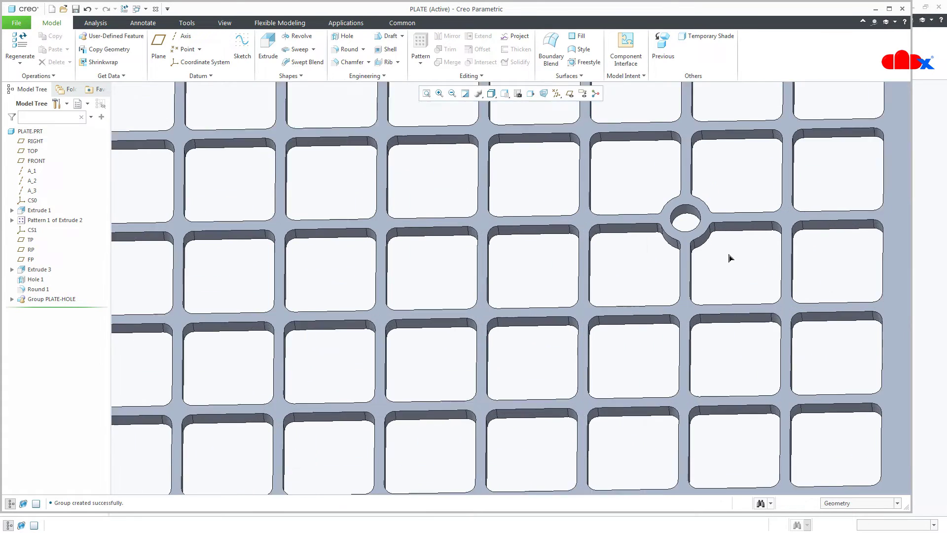
pyautogui.scroll(3, 731, 258)
pyautogui.moveTo(705, 237)
pyautogui.mouseDown(button='middle')
pyautogui.moveTo(709, 247)
pyautogui.moveTo(705, 226)
pyautogui.mouseUp(button='middle')
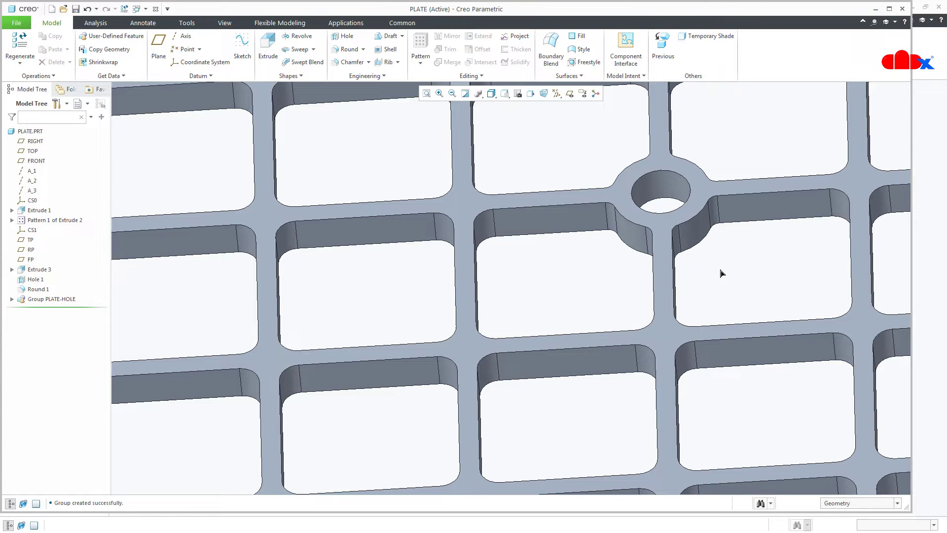
pyautogui.click(72, 301)
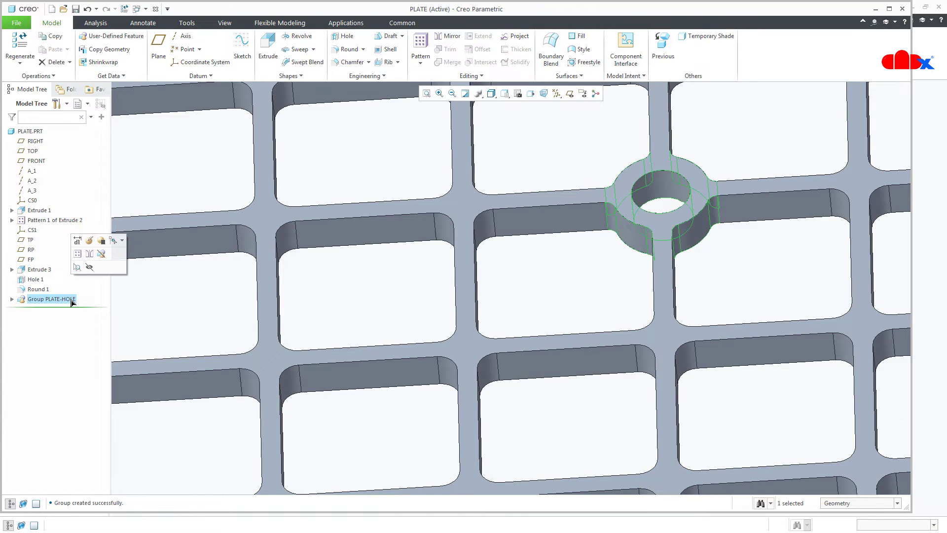
pyautogui.click(12, 299)
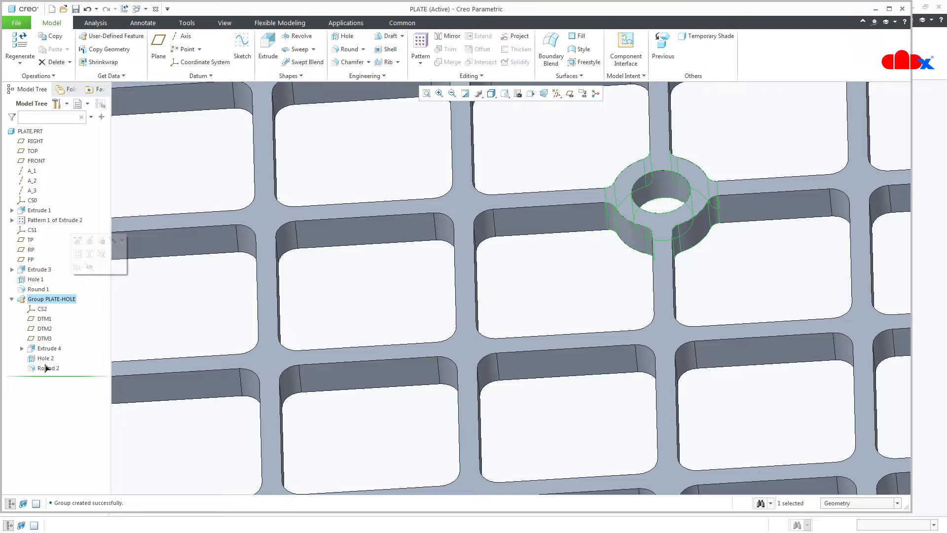
pyautogui.click(159, 332)
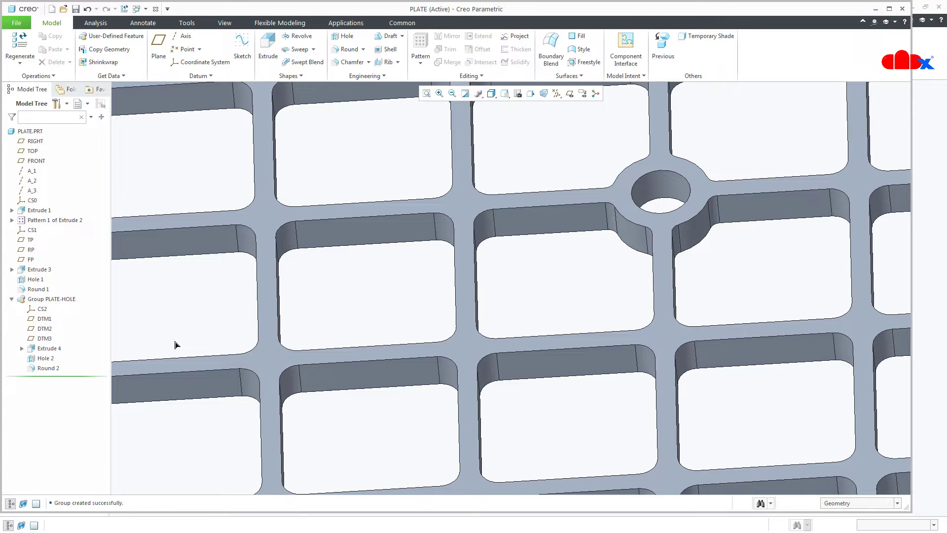
# Delete Group PLATE-HOLE with all its features from the plate
pyautogui.hotkey('ctrl', 'd')
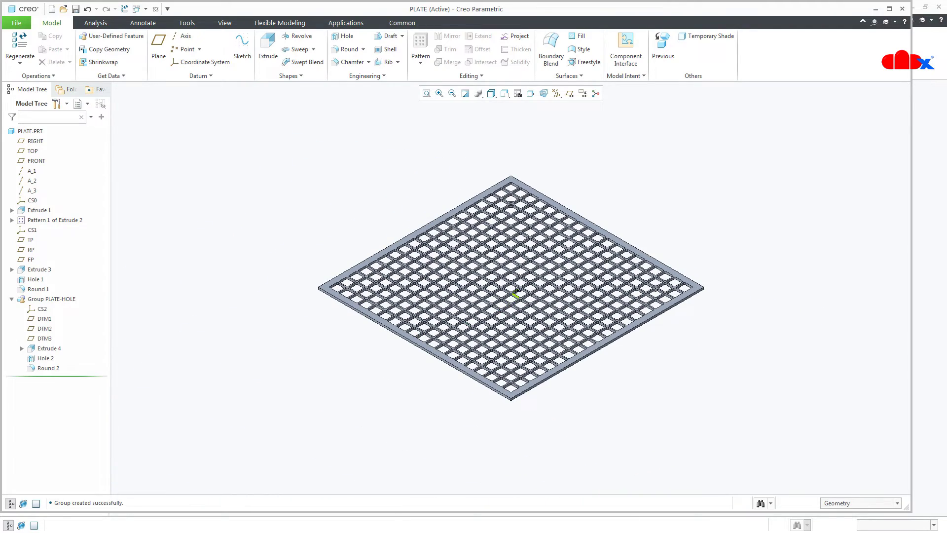
pyautogui.scroll(2, 518, 283)
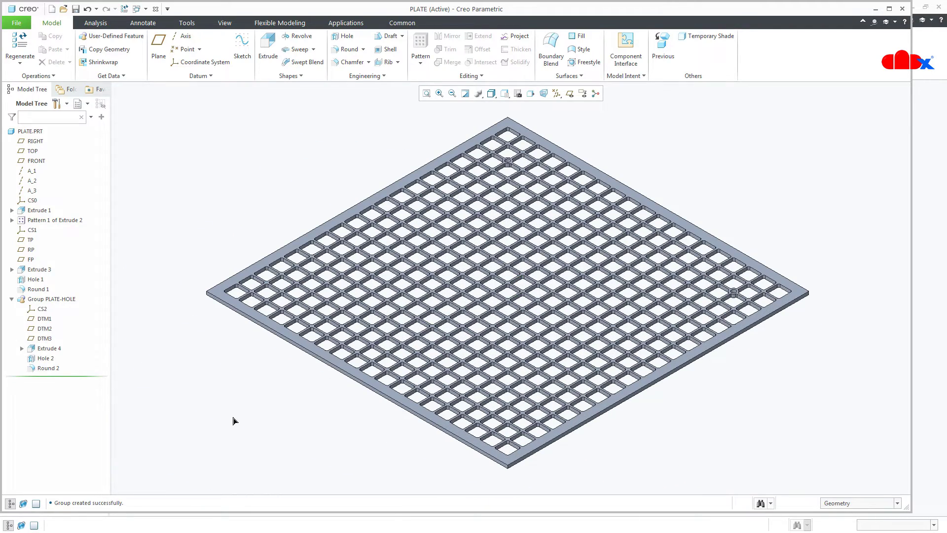
pyautogui.rightClick(65, 299)
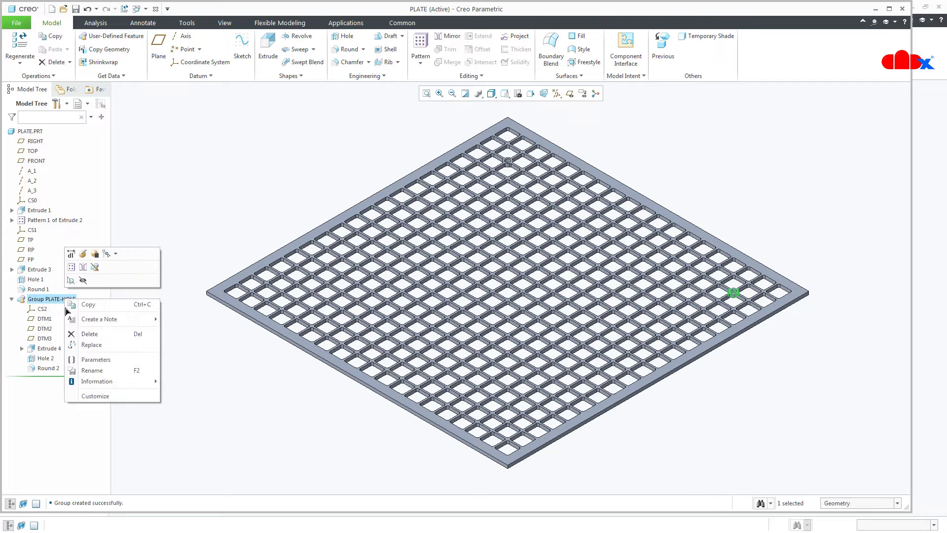
pyautogui.click(79, 336)
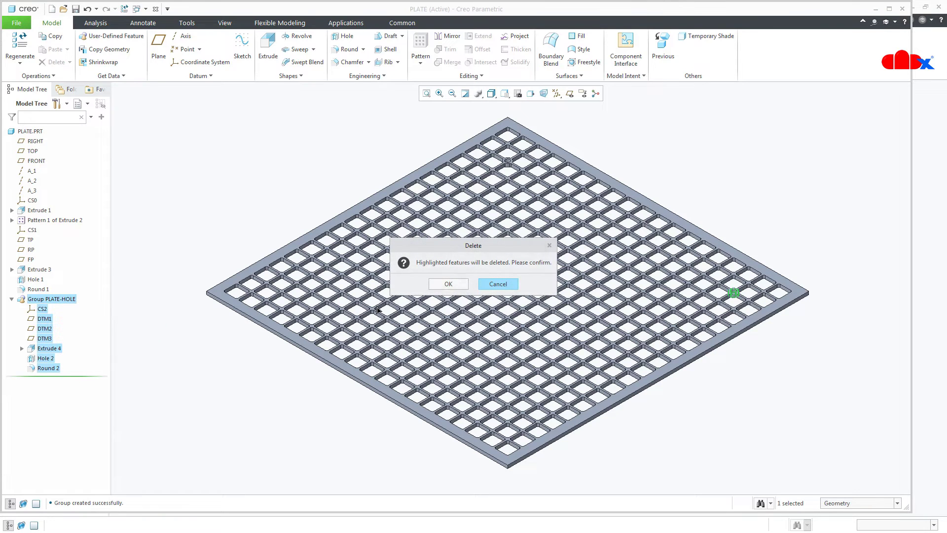
pyautogui.click(447, 284)
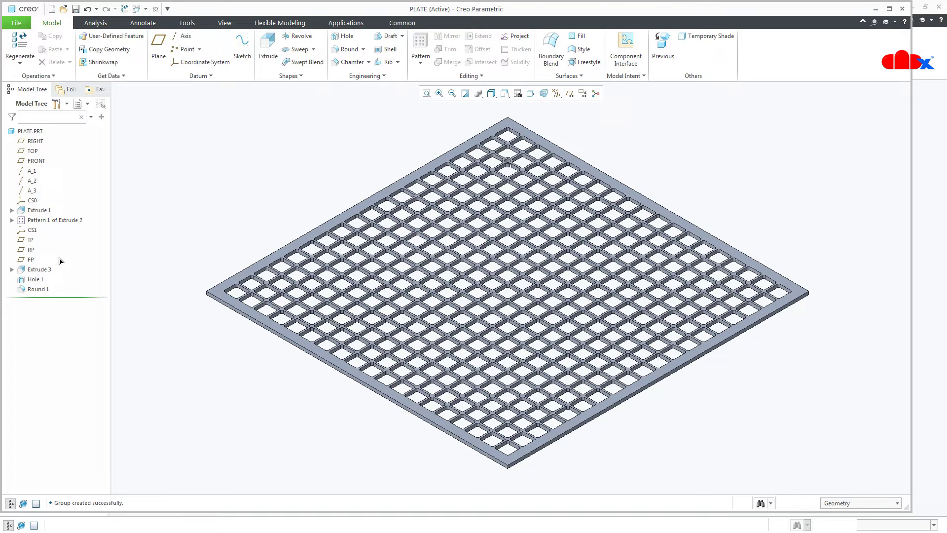
# Delete the plate's features from coordinate system CS1 through Round 1, leaving the grid pattern as the last feature
pyautogui.click(30, 231)
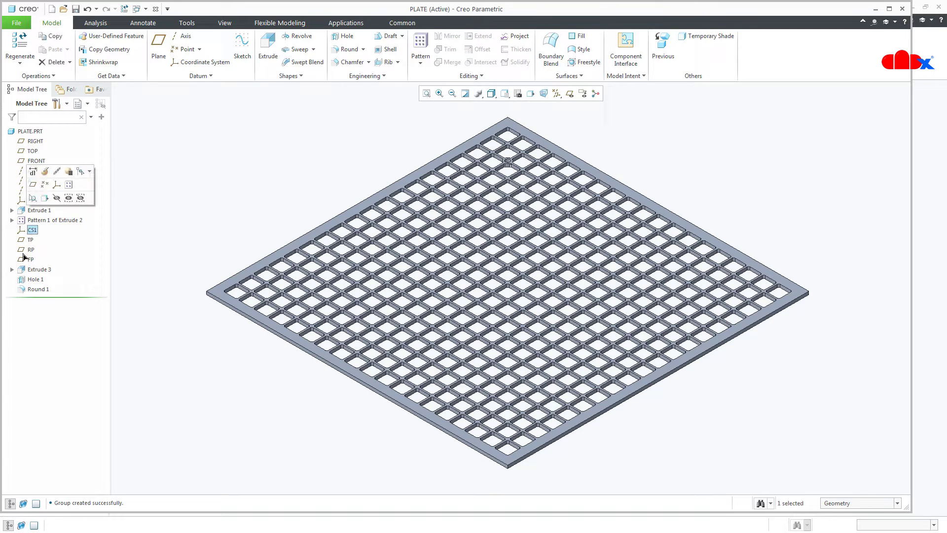
pyautogui.keyDown('shift'); pyautogui.click(26, 289); pyautogui.keyUp('shift')
pyautogui.rightClick(26, 288)
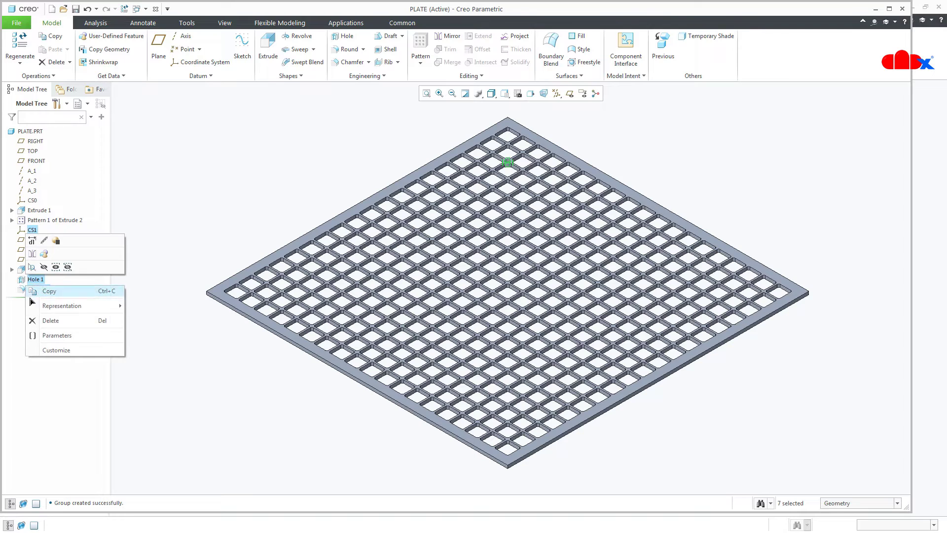
pyautogui.click(45, 321)
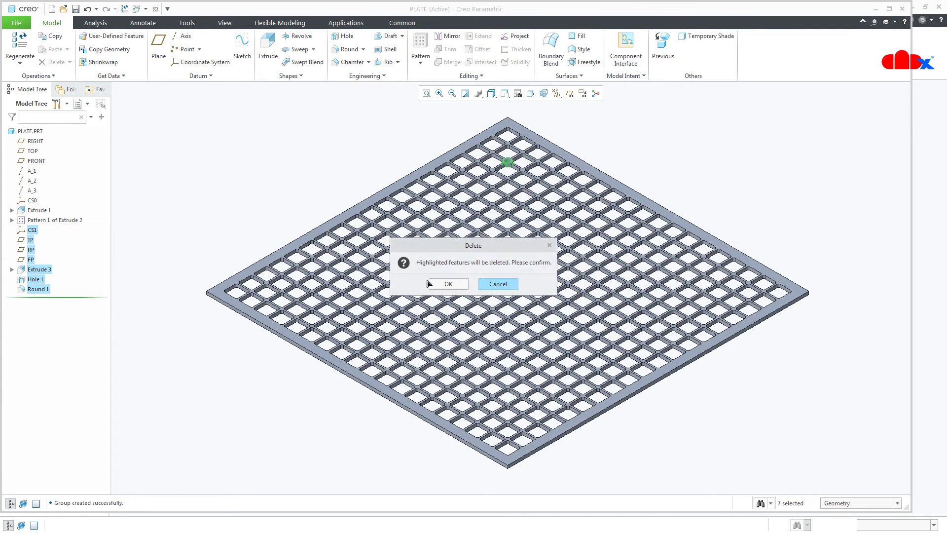
pyautogui.click(445, 284)
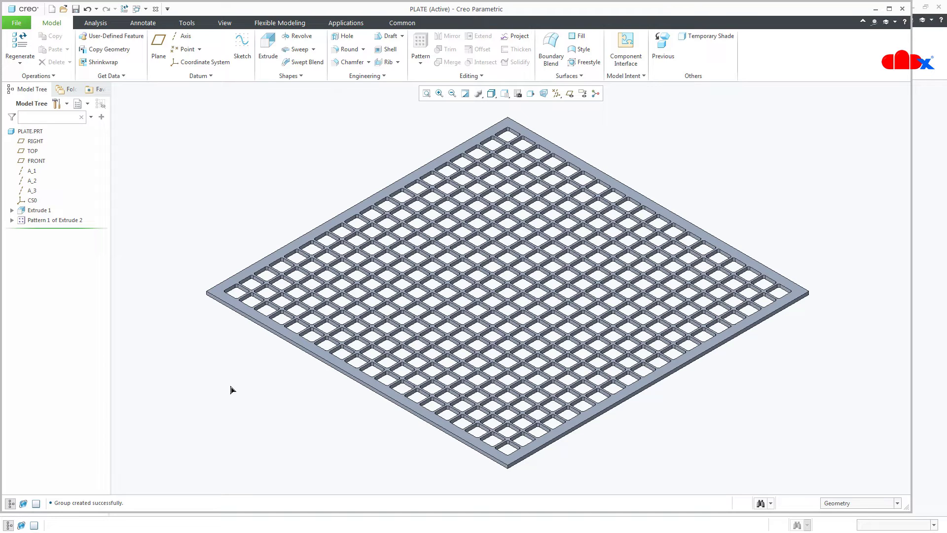
# Start a new coordinate system and place its origin on the plate's face at a rib crossing near the outer border
pyautogui.click(193, 64)
pyautogui.moveTo(556, 235)
pyautogui.mouseDown(button='middle')
pyautogui.moveTo(554, 292)
pyautogui.moveTo(544, 267)
pyautogui.mouseUp(button='middle')
pyautogui.scroll(-4, 542, 231)
pyautogui.moveTo(531, 197)
pyautogui.mouseDown(button='middle')
pyautogui.moveTo(501, 196)
pyautogui.moveTo(525, 227)
pyautogui.moveTo(524, 197)
pyautogui.mouseUp(button='middle')
pyautogui.scroll(-4, 524, 197)
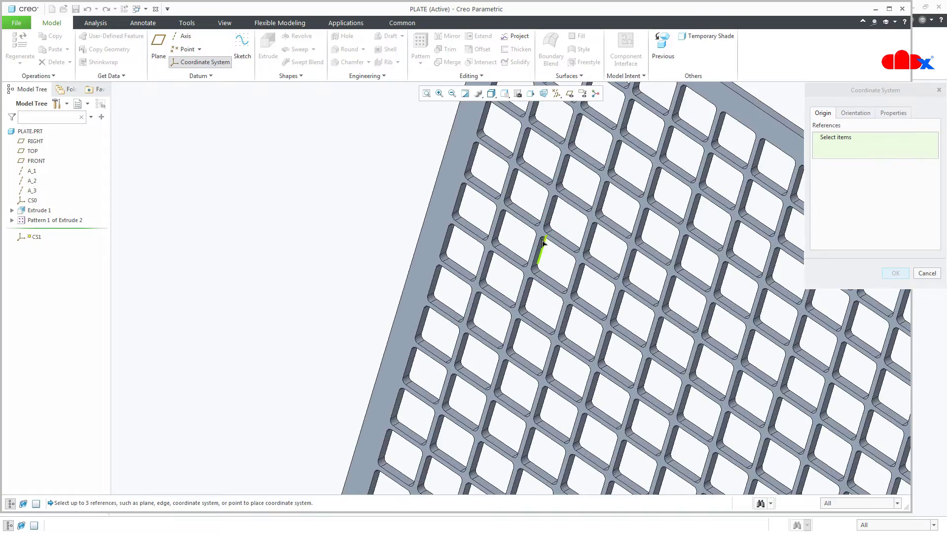
pyautogui.moveTo(542, 248); pyautogui.dragTo(559, 229, button='middle')
pyautogui.scroll(-5, 561, 230)
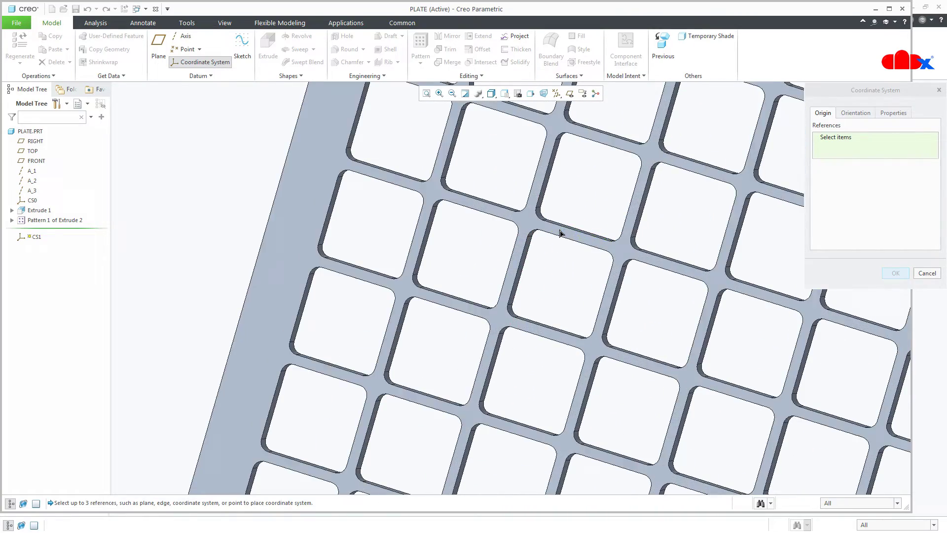
pyautogui.click(529, 226)
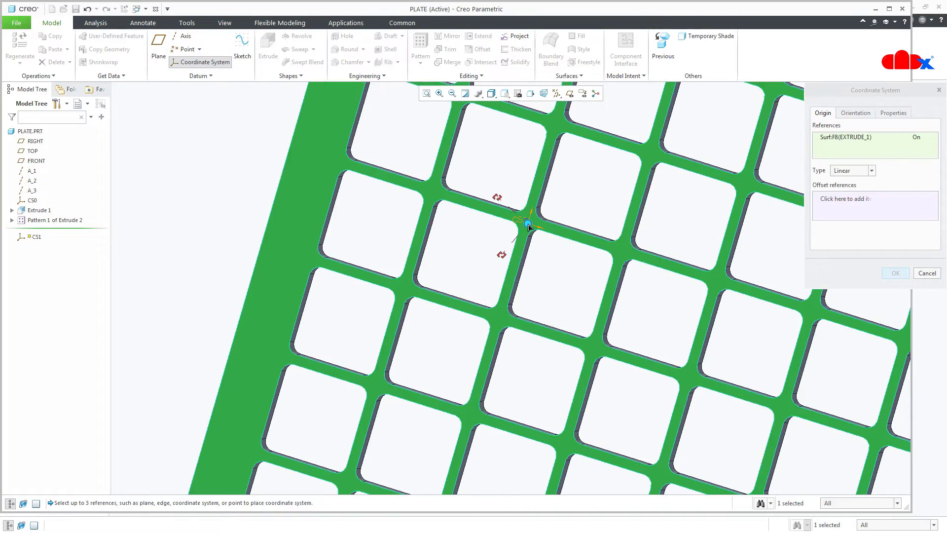
# Reference the coordinate system's offsets to the two neighbouring outer sides of the plate, about 12.6 and 27.6 away
pyautogui.moveTo(549, 273)
pyautogui.mouseDown(button='middle')
pyautogui.moveTo(545, 249)
pyautogui.moveTo(572, 248)
pyautogui.mouseUp(button='middle')
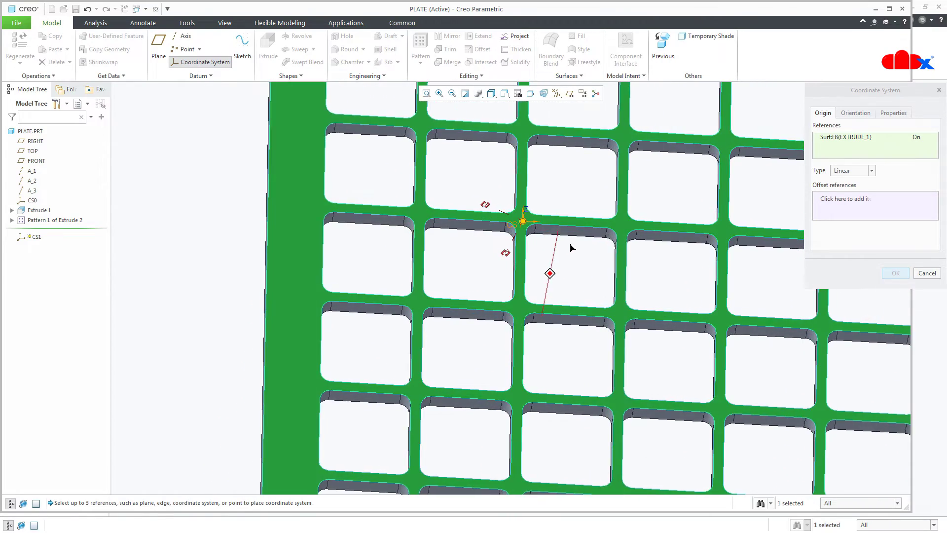
pyautogui.scroll(-5, 539, 210)
pyautogui.moveTo(514, 326)
pyautogui.mouseDown(button='middle')
pyautogui.moveTo(501, 318)
pyautogui.moveTo(513, 310)
pyautogui.moveTo(508, 351)
pyautogui.mouseUp(button='middle')
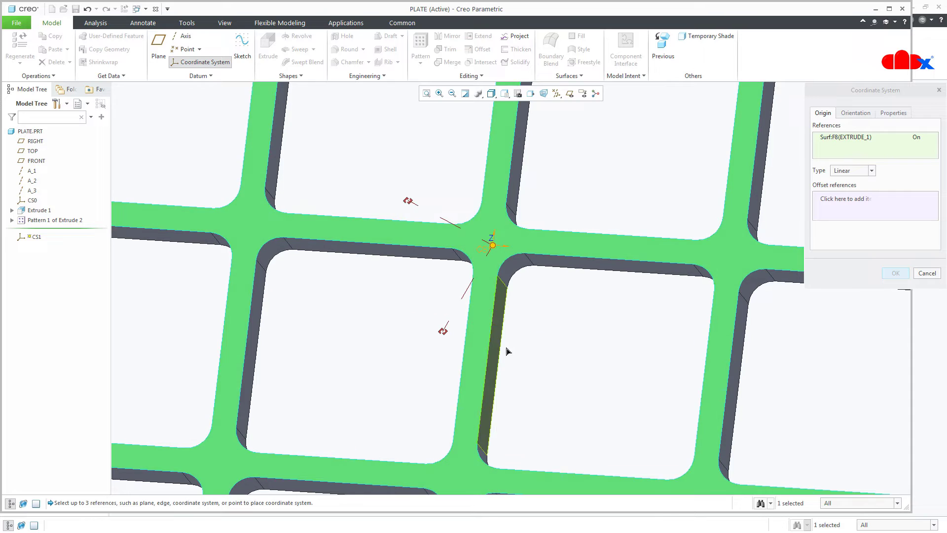
pyautogui.scroll(4, 508, 351)
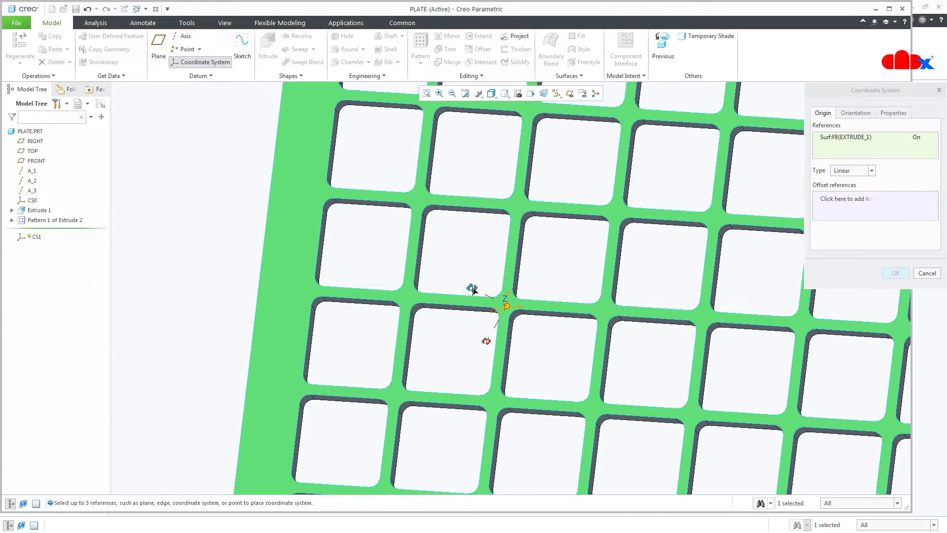
pyautogui.moveTo(473, 290); pyautogui.dragTo(262, 292)
pyautogui.scroll(3, 488, 320)
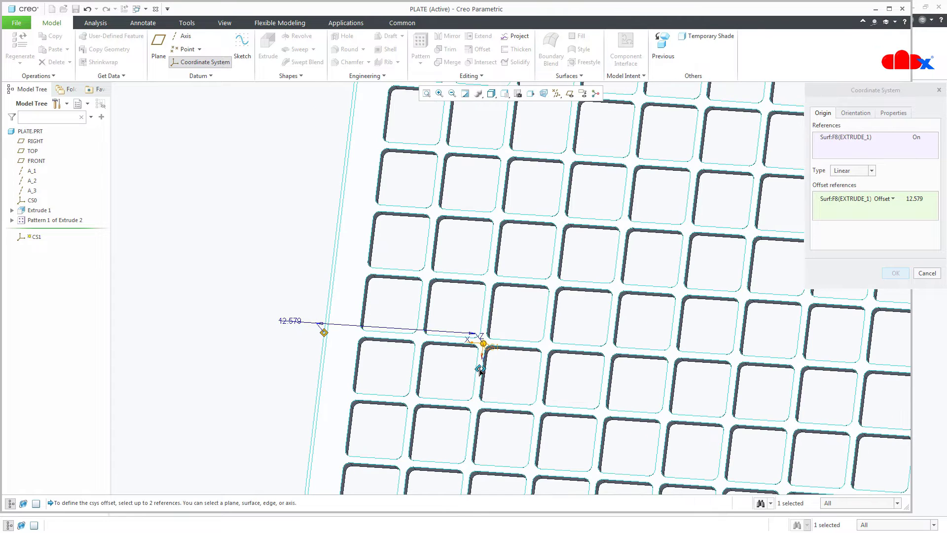
pyautogui.scroll(4, 483, 340)
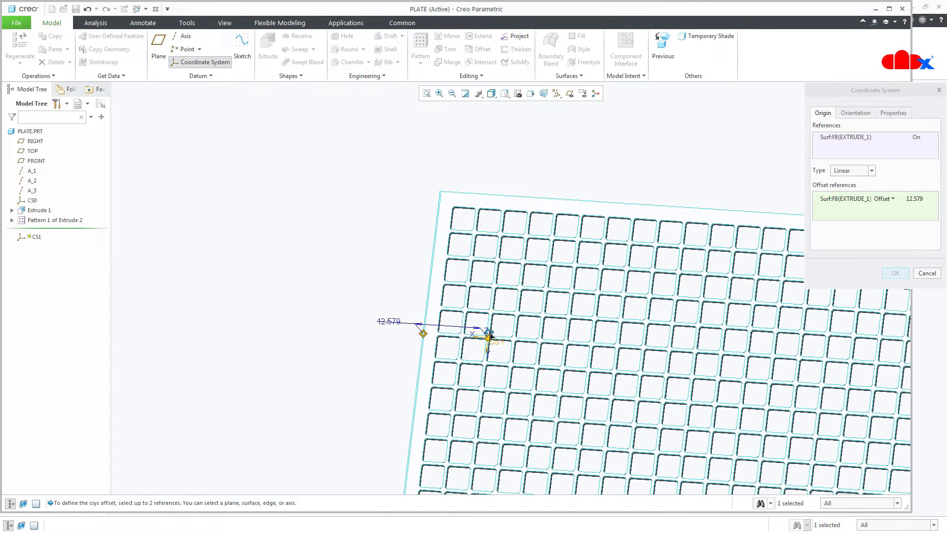
pyautogui.moveTo(491, 298); pyautogui.dragTo(506, 197)
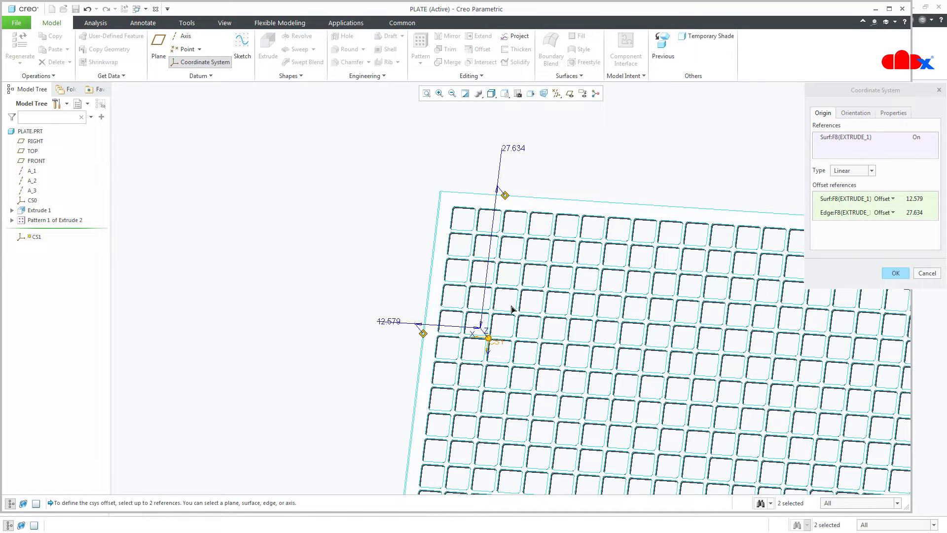
pyautogui.scroll(-8, 493, 365)
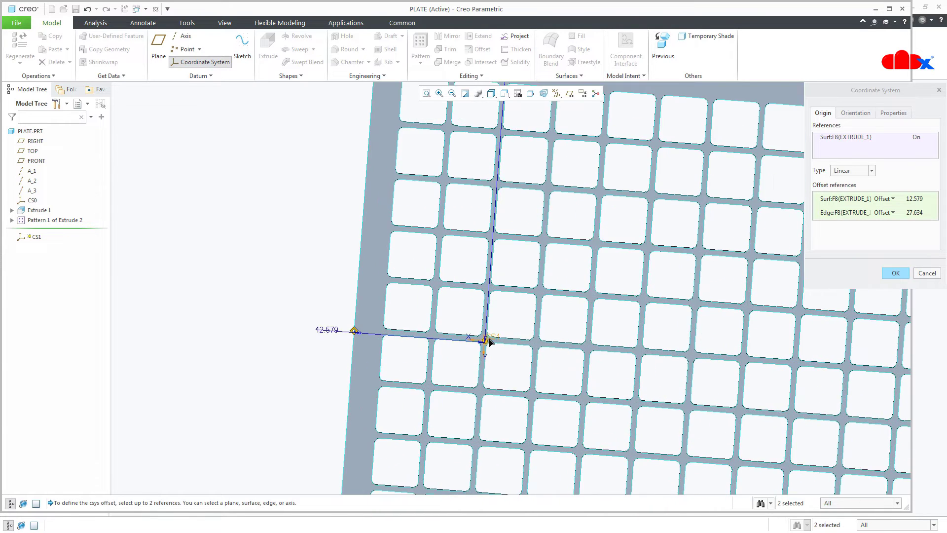
pyautogui.moveTo(495, 366); pyautogui.dragTo(493, 359, button='middle')
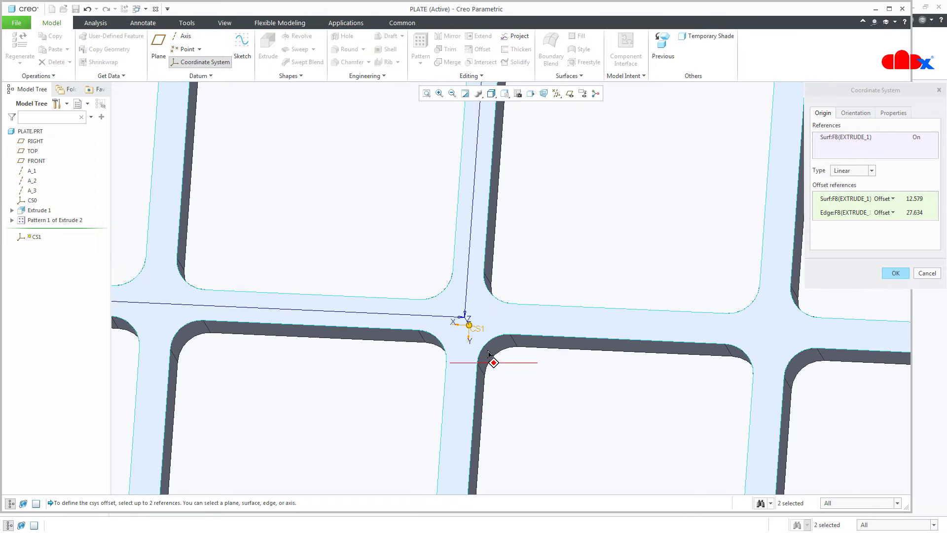
# Flip the coordinate system's projected X direction so it points into the plate, and accept the coordinate system
pyautogui.click(857, 114)
pyautogui.click(929, 211)
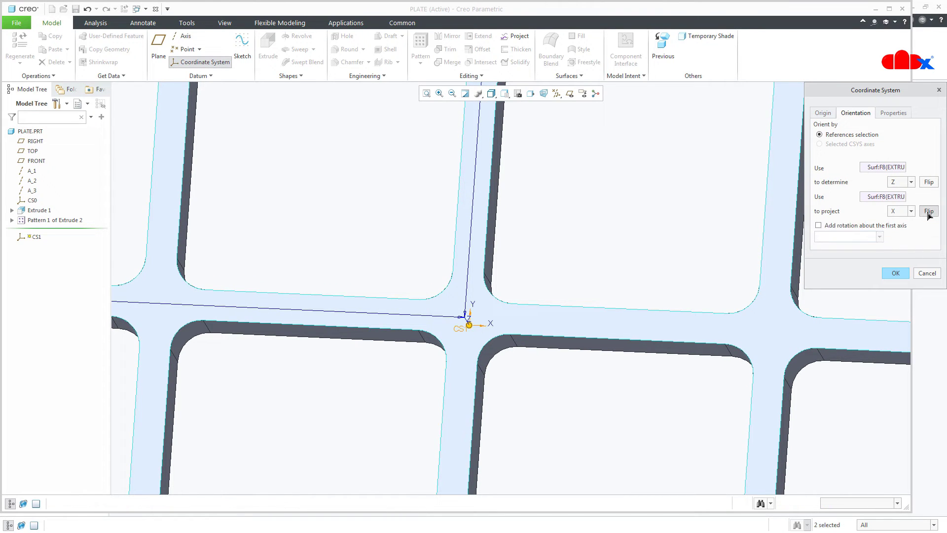
pyautogui.click(896, 273)
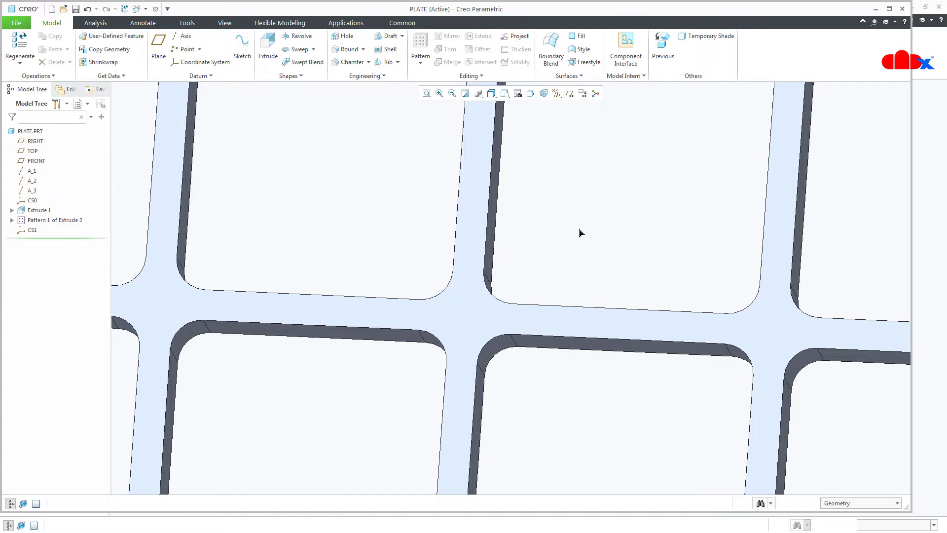
# Turn on the display of all datum types: axes, points, coordinate systems and planes
pyautogui.click(557, 93)
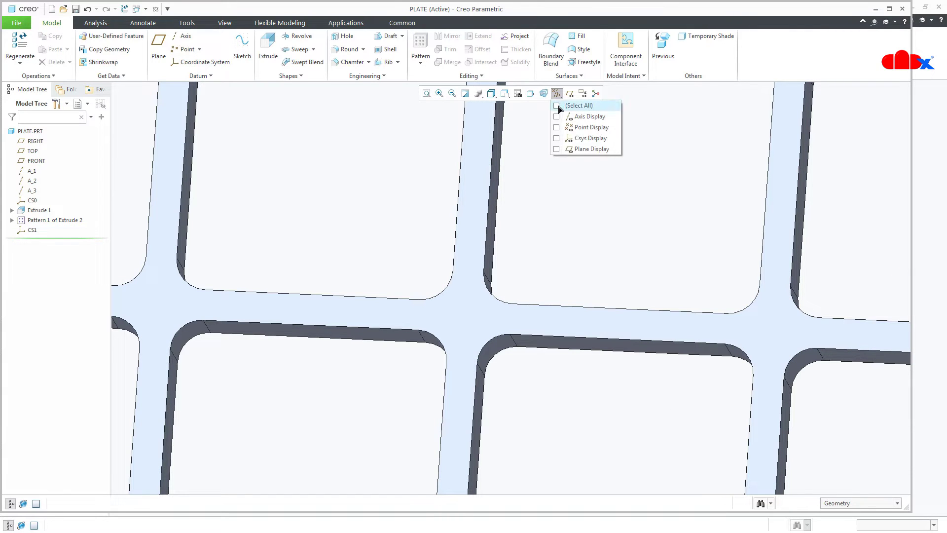
pyautogui.click(562, 106)
pyautogui.click(575, 403)
pyautogui.moveTo(574, 403)
pyautogui.mouseDown(button='middle')
pyautogui.moveTo(557, 399)
pyautogui.moveTo(575, 409)
pyautogui.mouseUp(button='middle')
pyautogui.moveTo(555, 452); pyautogui.dragTo(554, 446, button='middle')
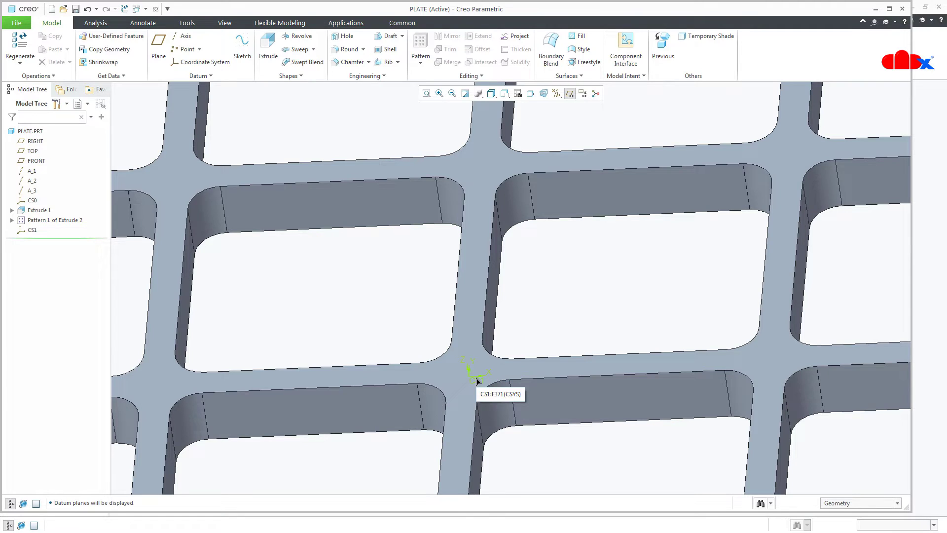
# Create a datum plane named RP from coordinate system CS1 with an X translation of 0
pyautogui.click(156, 42)
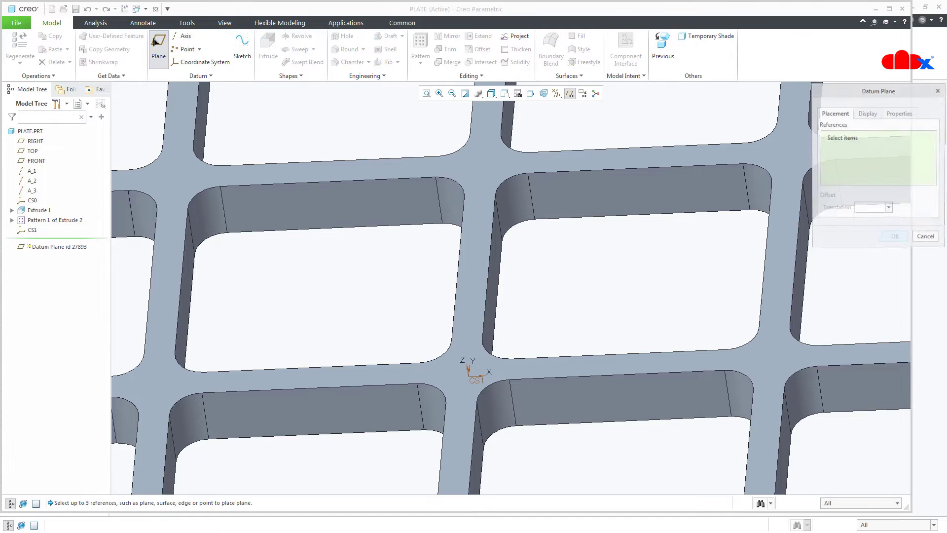
pyautogui.click(478, 384)
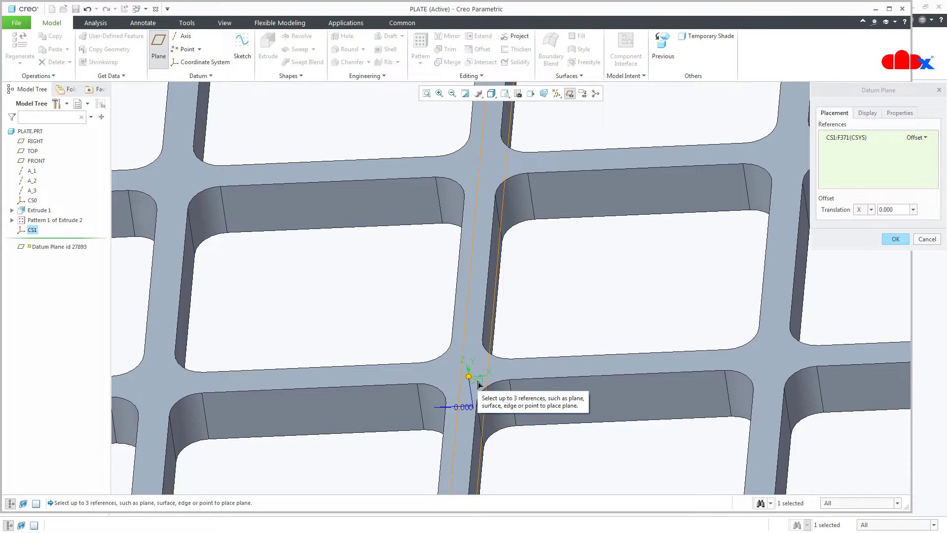
pyautogui.click(900, 113)
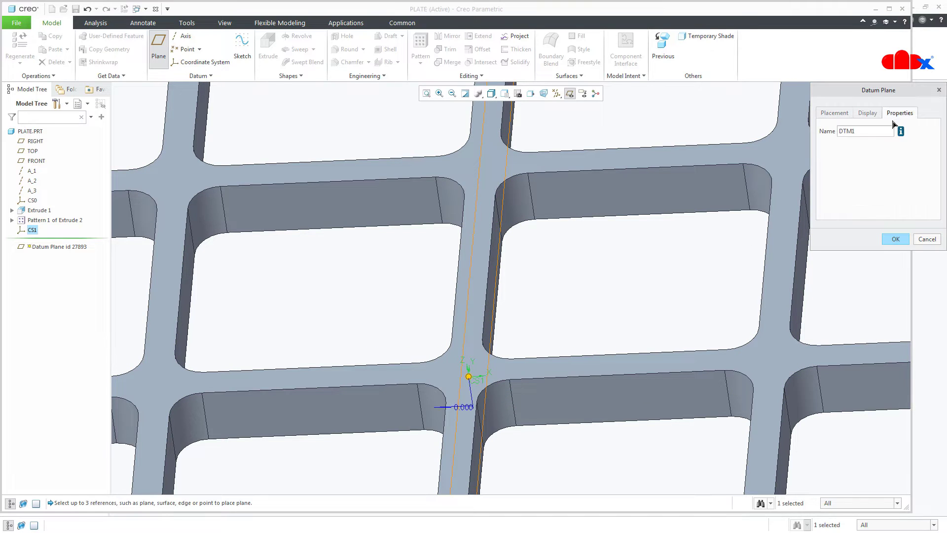
pyautogui.doubleClick(877, 131)
pyautogui.write('R')
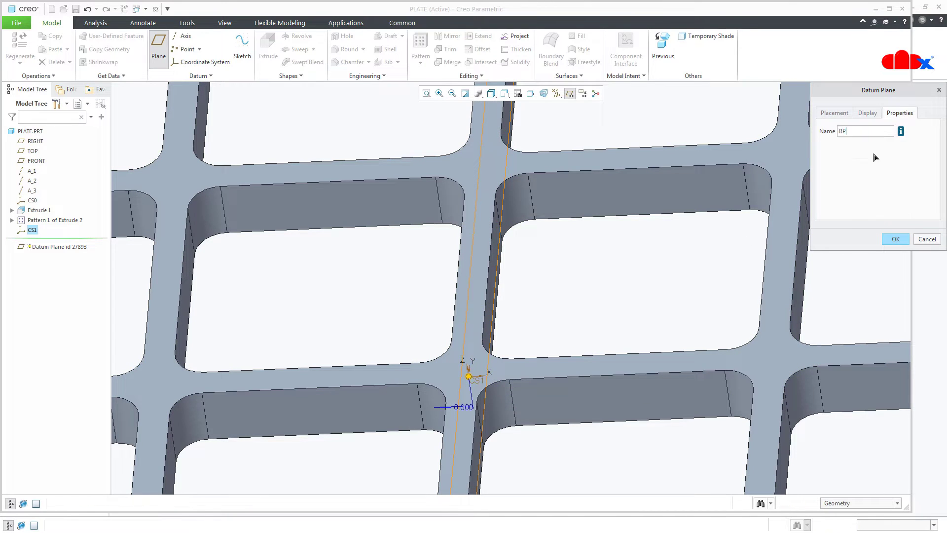
pyautogui.write('P')
pyautogui.click(895, 238)
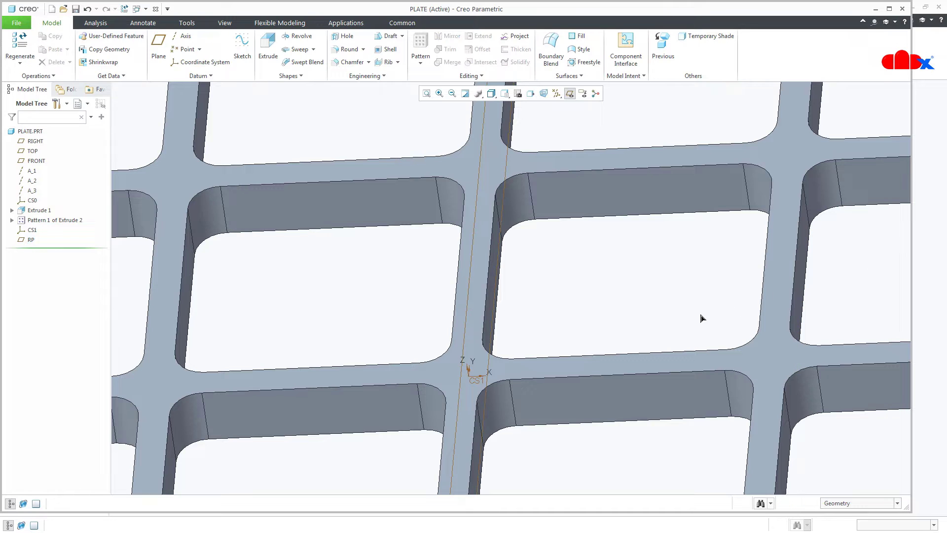
# Create a datum plane named FP from coordinate system CS1 with a Y translation of 0
pyautogui.click(158, 47)
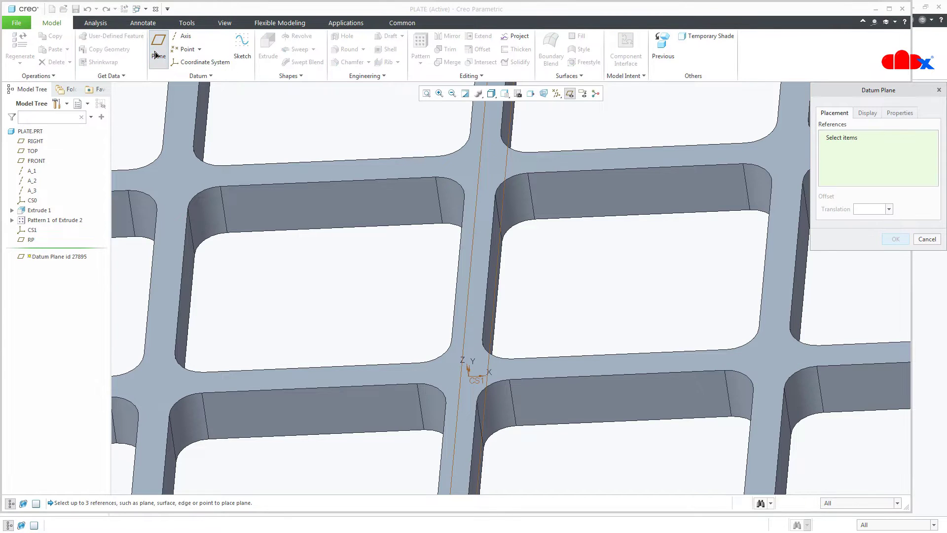
pyautogui.click(474, 383)
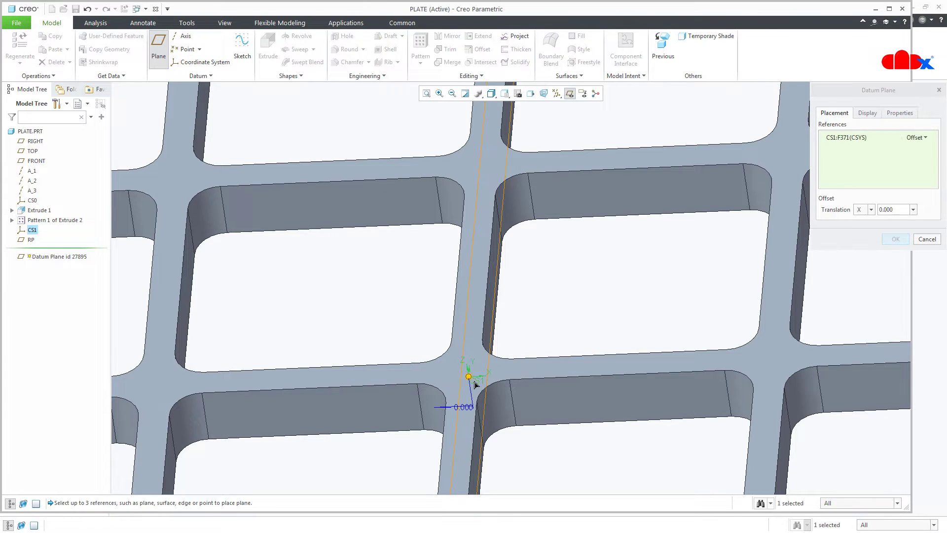
pyautogui.click(872, 210)
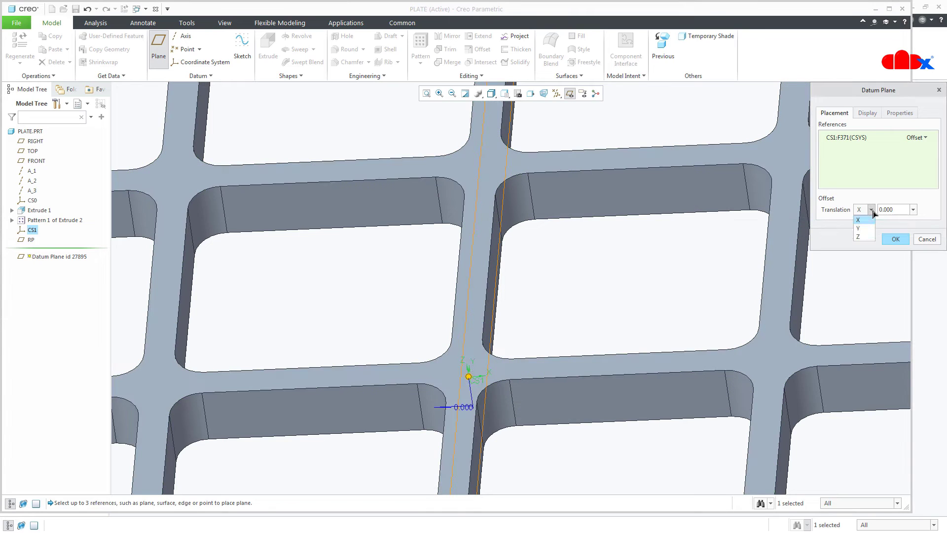
pyautogui.click(865, 228)
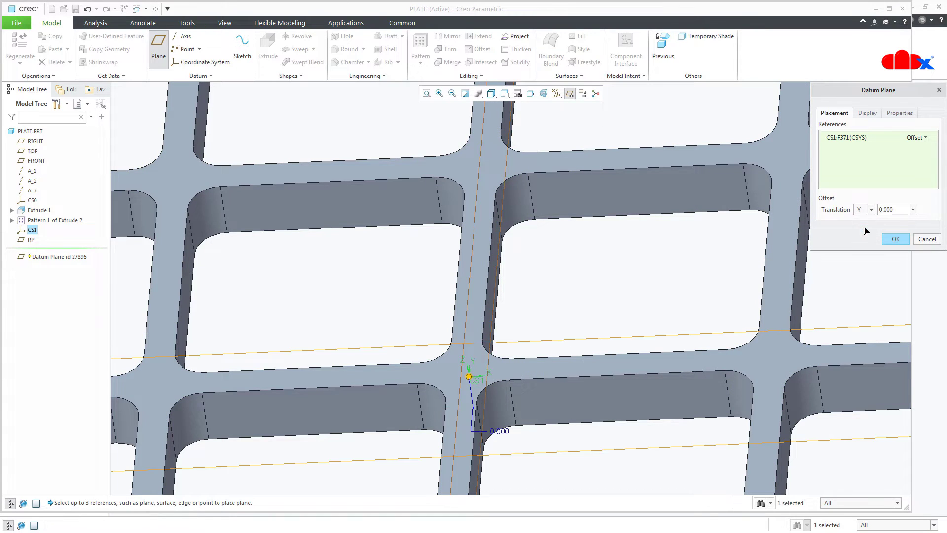
pyautogui.click(903, 114)
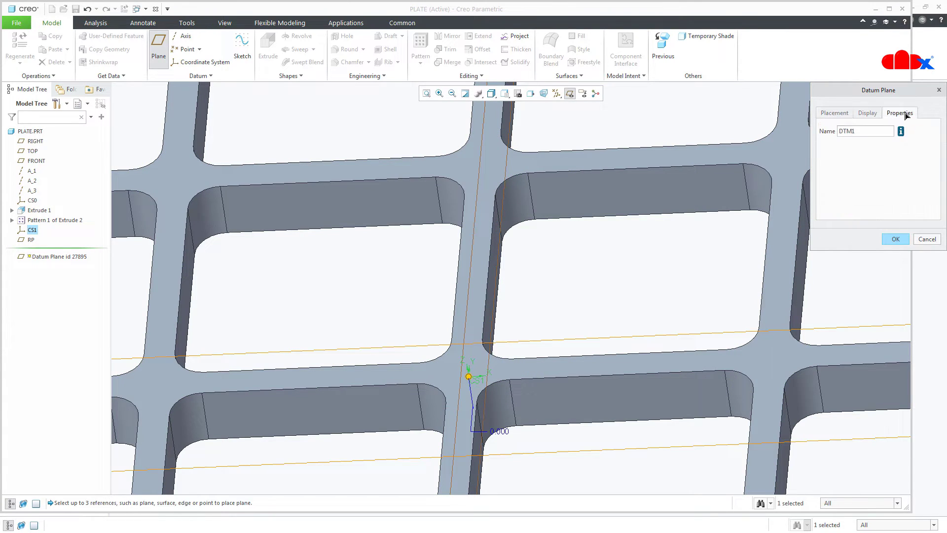
pyautogui.doubleClick(877, 134)
pyautogui.write('FP')
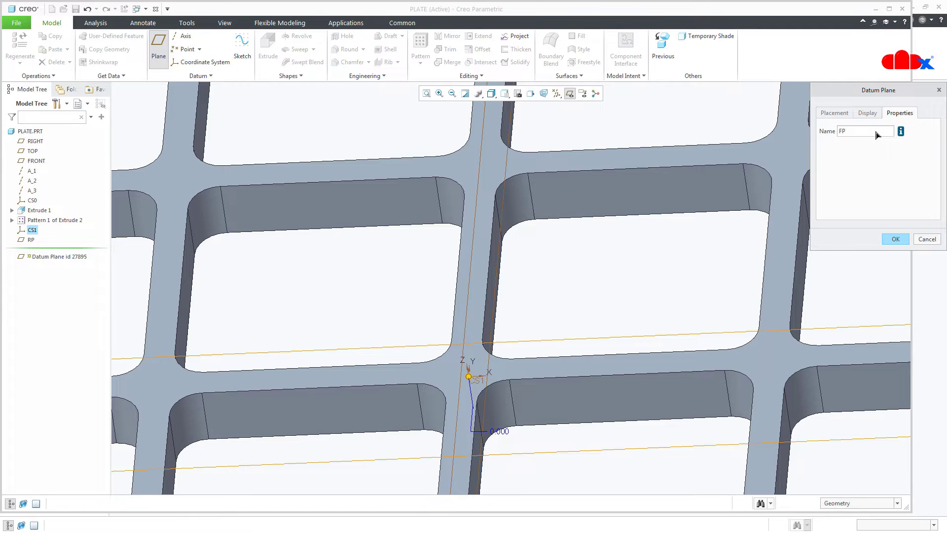
pyautogui.click(896, 241)
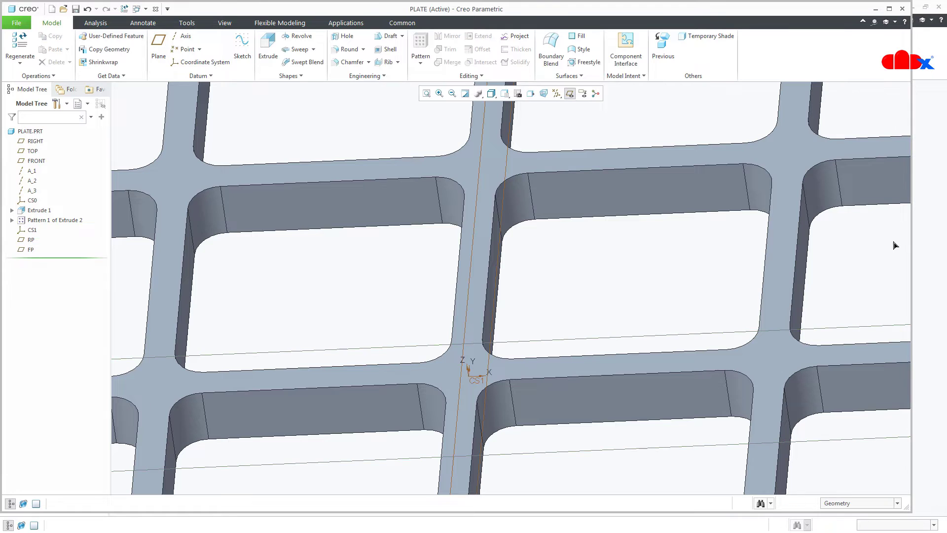
# Create a datum plane named TP from coordinate system CS1 with a Z translation of 0
pyautogui.click(160, 52)
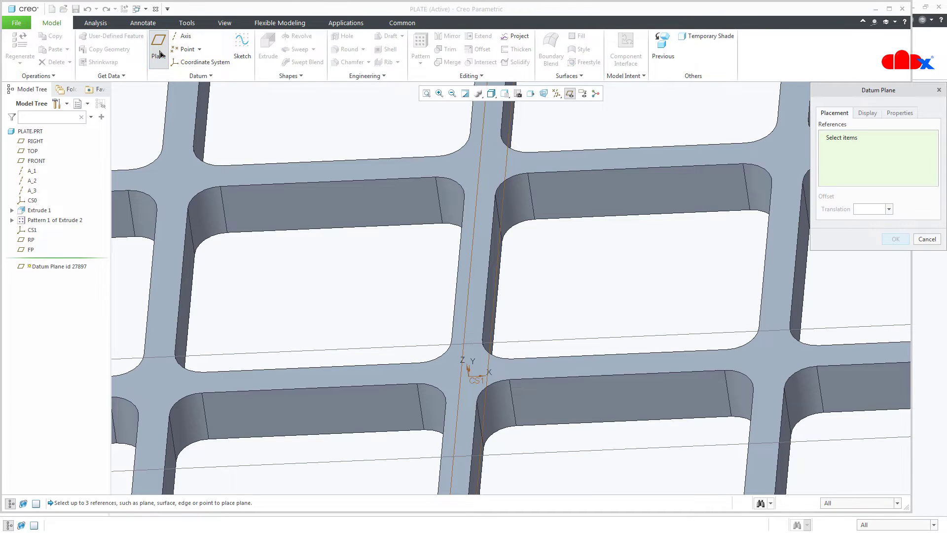
pyautogui.click(475, 382)
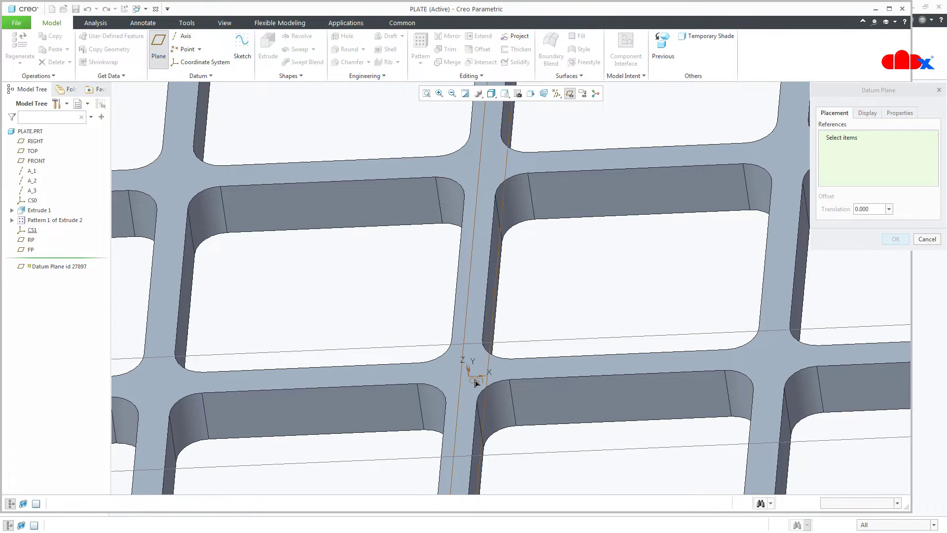
pyautogui.click(475, 382)
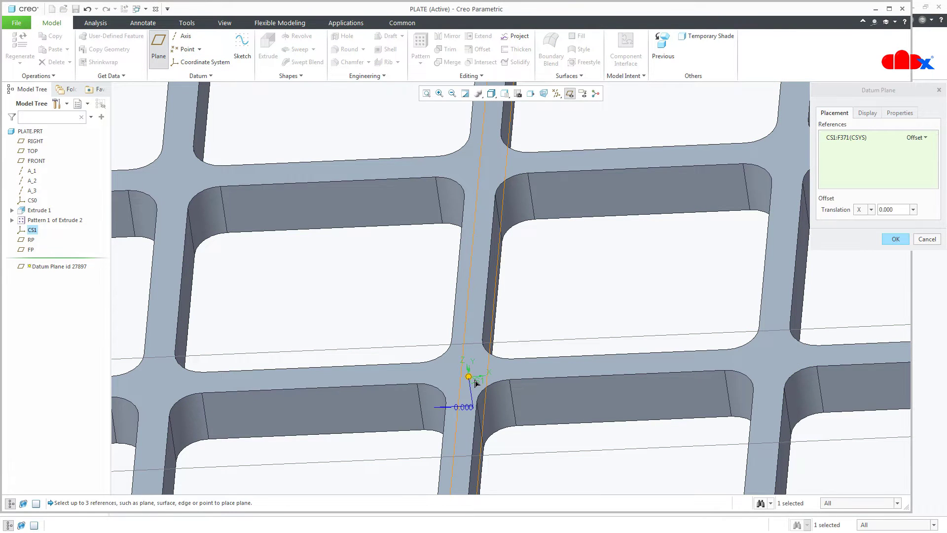
pyautogui.click(872, 210)
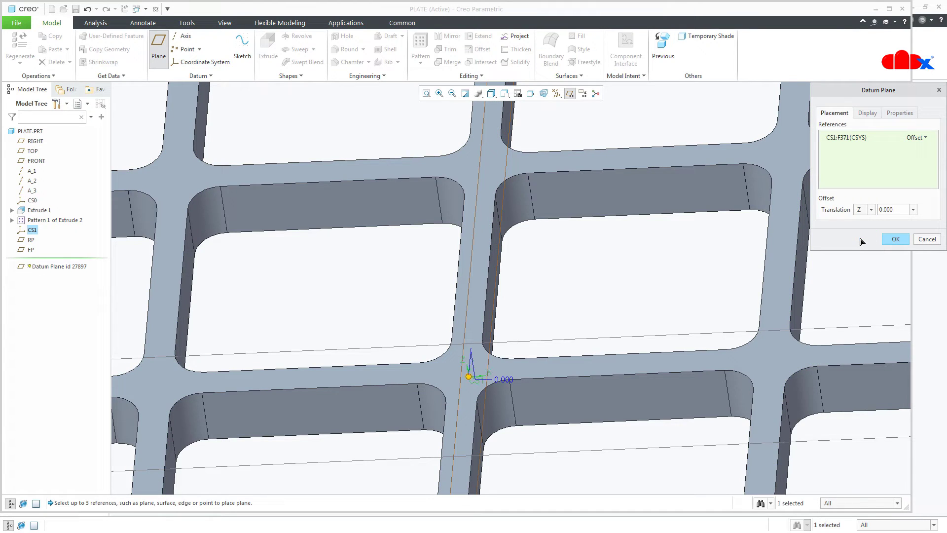
pyautogui.click(901, 114)
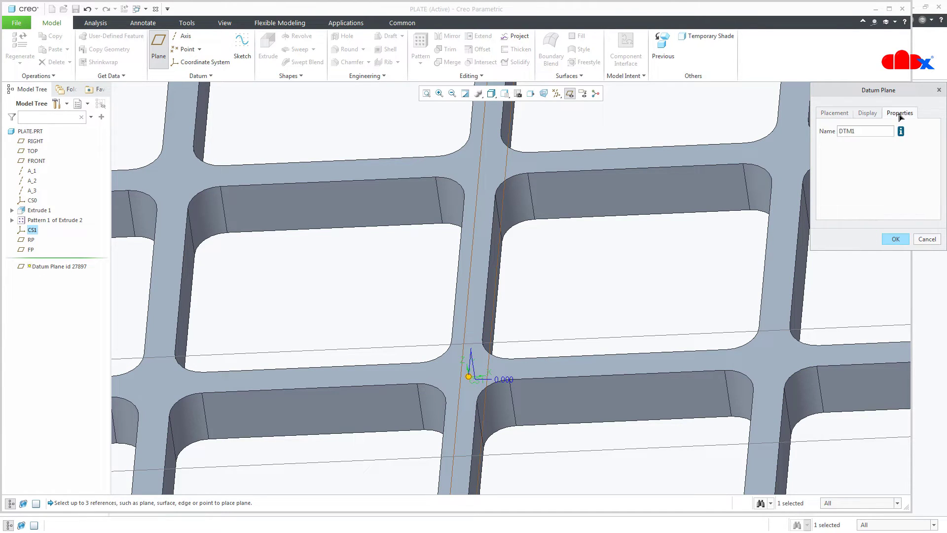
pyautogui.doubleClick(878, 132)
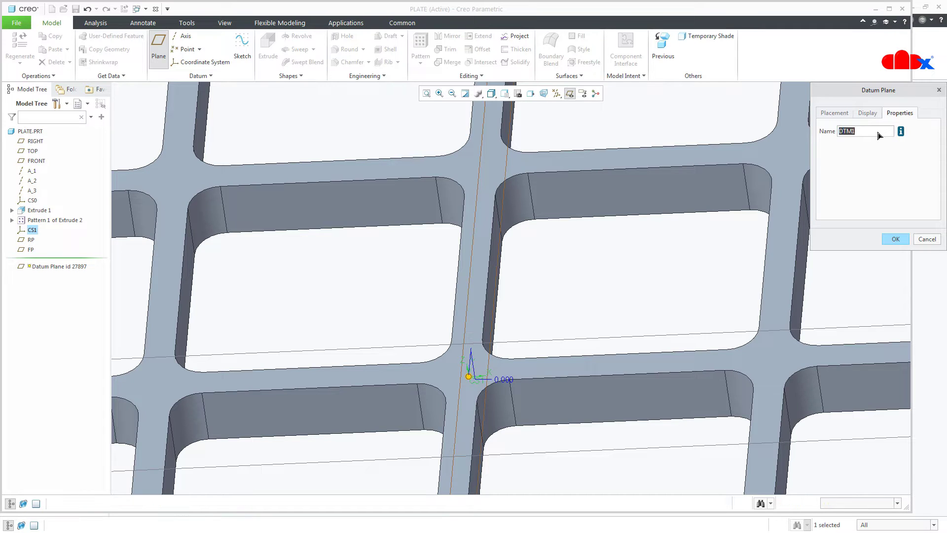
pyautogui.write('TP')
pyautogui.click(894, 239)
# Examine coordinate system CS1 and the datum planes built from it on the grille plate
pyautogui.scroll(-3, 559, 405)
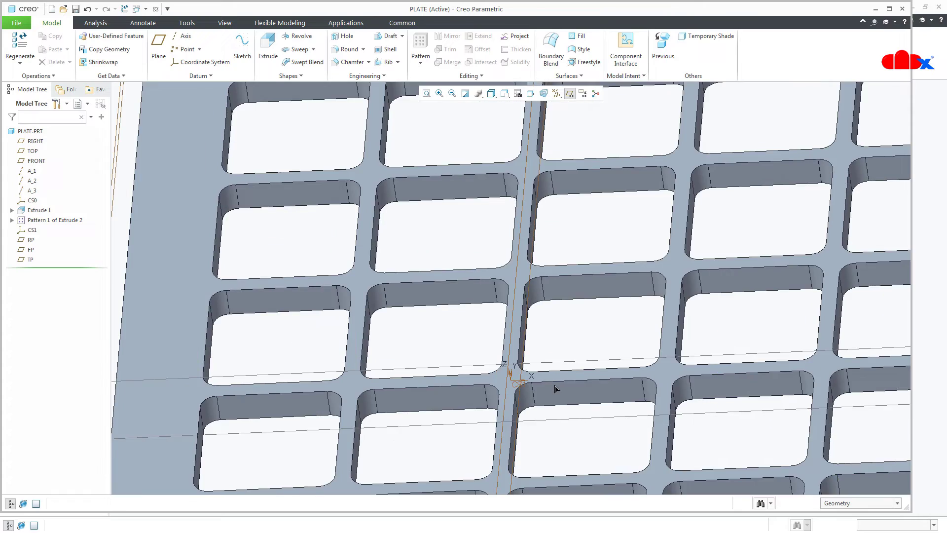
pyautogui.moveTo(556, 390); pyautogui.dragTo(540, 439, button='middle')
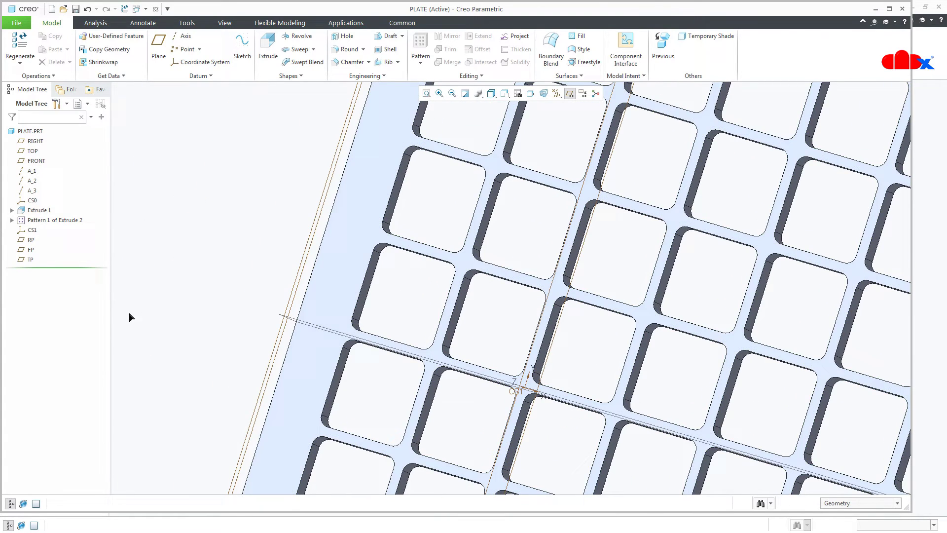
pyautogui.click(33, 261)
pyautogui.click(31, 240)
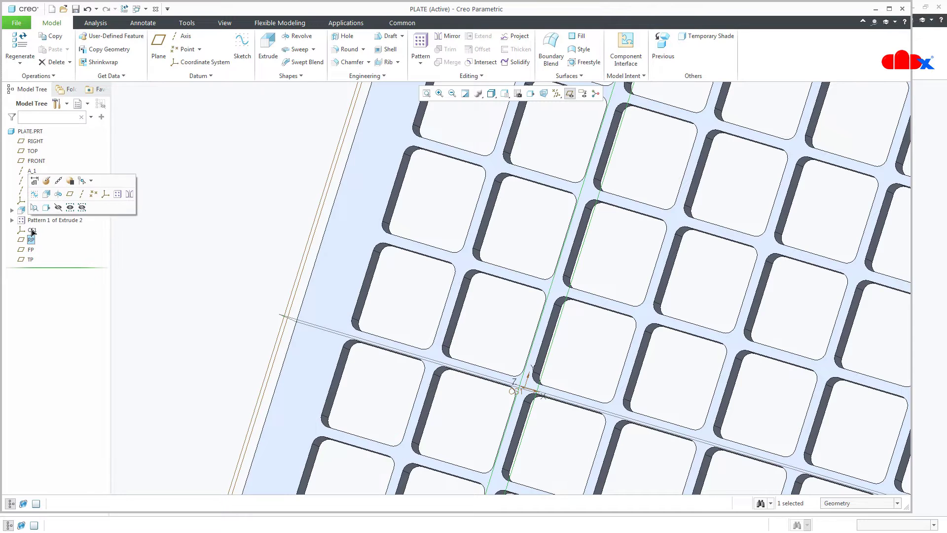
pyautogui.click(173, 293)
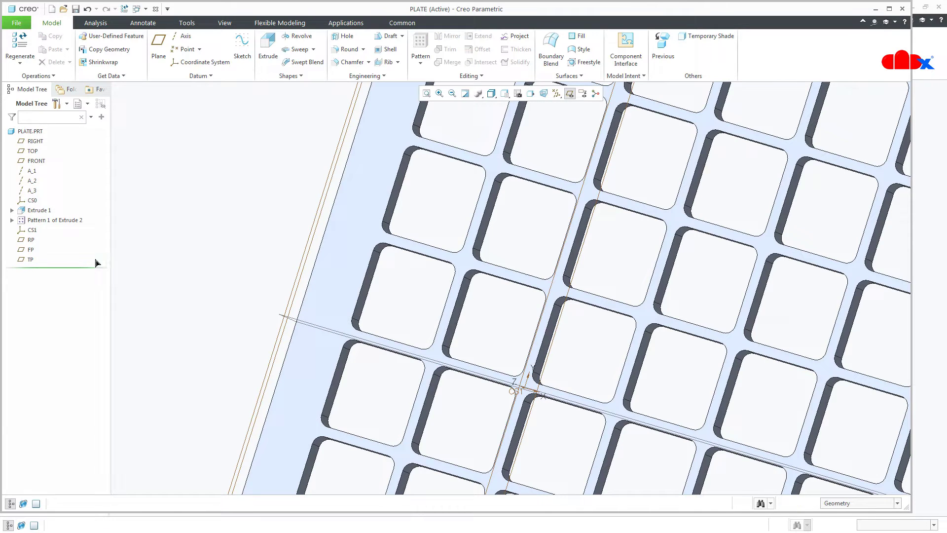
pyautogui.click(31, 230)
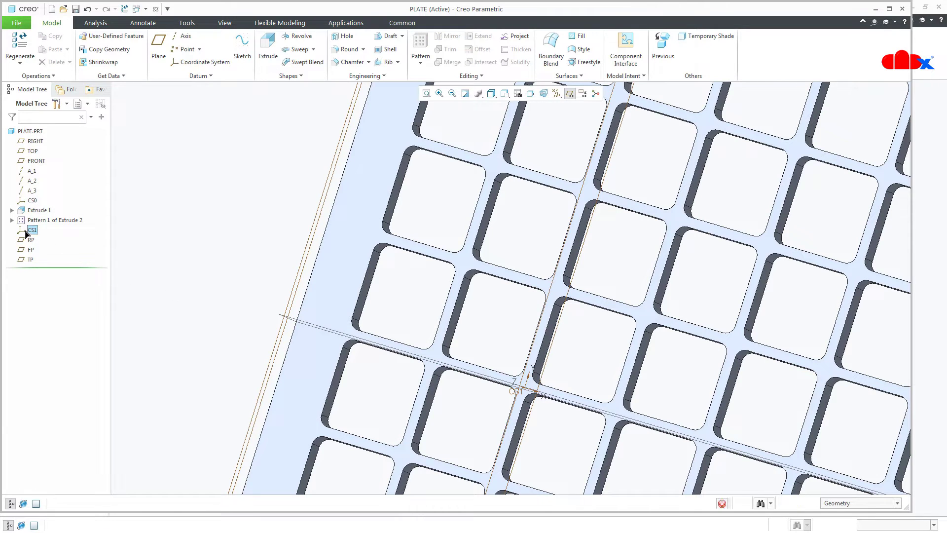
pyautogui.click(180, 265)
pyautogui.moveTo(180, 262); pyautogui.dragTo(180, 243, button='middle')
pyautogui.scroll(2, 227, 328)
pyautogui.moveTo(277, 389)
pyautogui.mouseDown(button='middle')
pyautogui.moveTo(308, 369)
pyautogui.moveTo(296, 376)
pyautogui.mouseUp(button='middle')
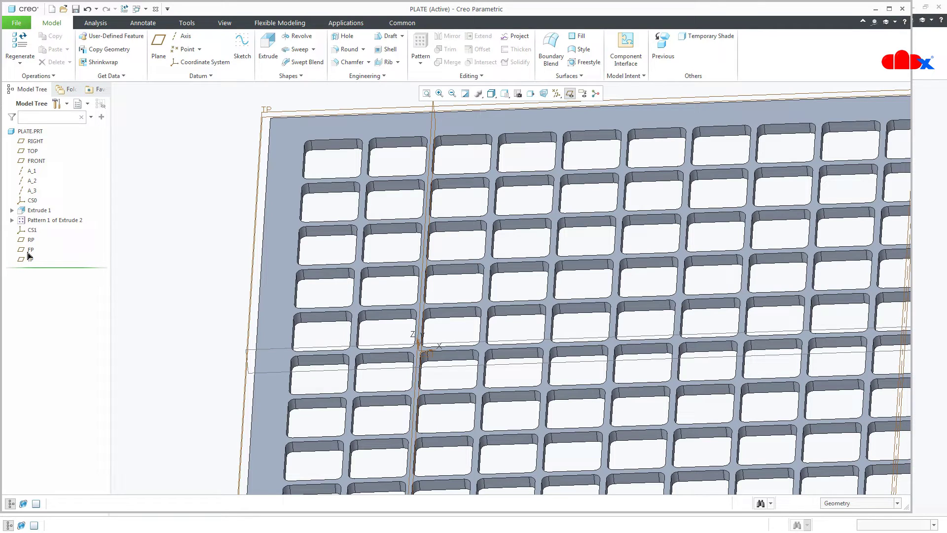
# Start an extrusion sketched on datum plane TP and draw a circle about 2.43 in diameter centred on CS1
pyautogui.click(274, 54)
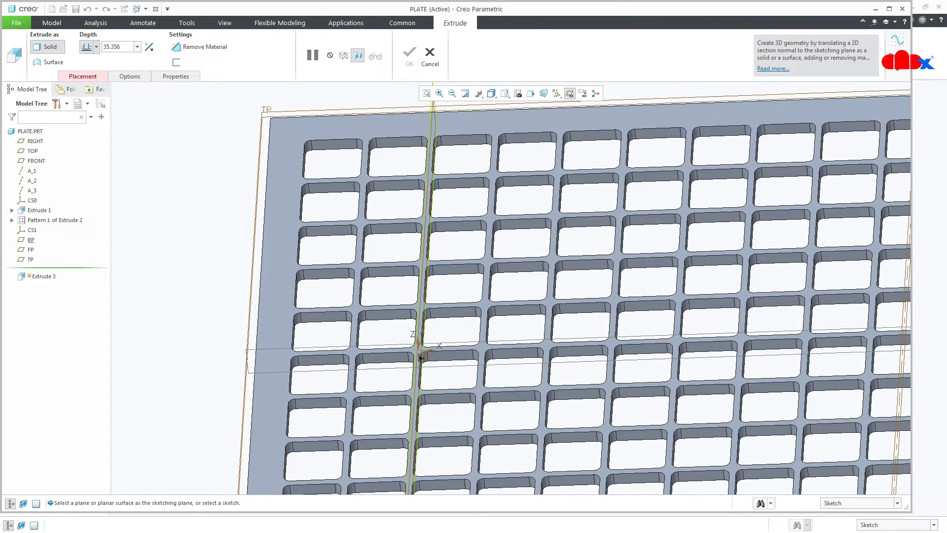
pyautogui.scroll(-5, 419, 356)
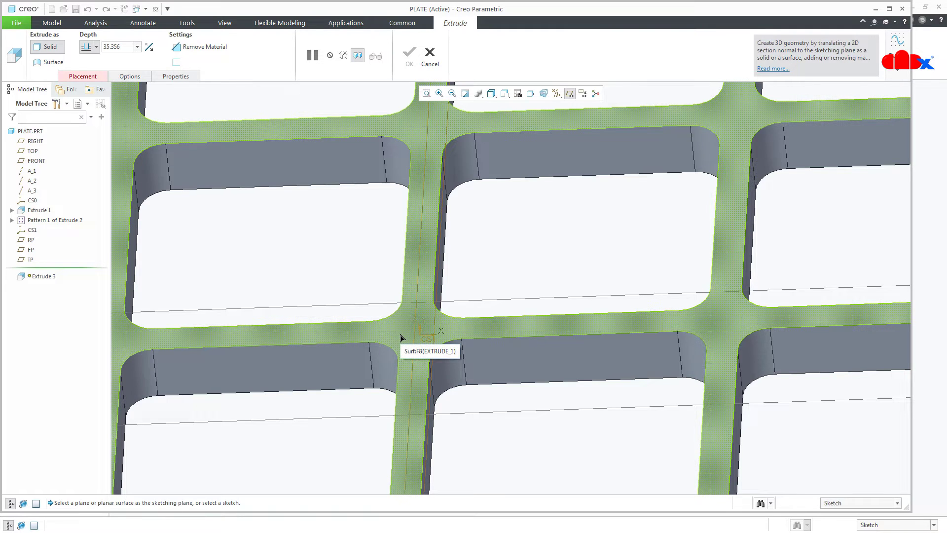
pyautogui.click(31, 260)
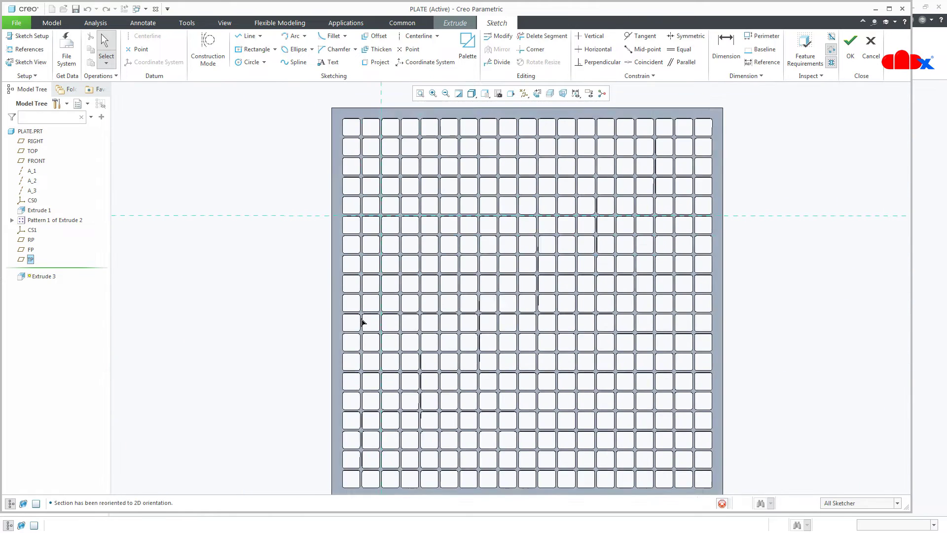
pyautogui.scroll(10, 394, 207)
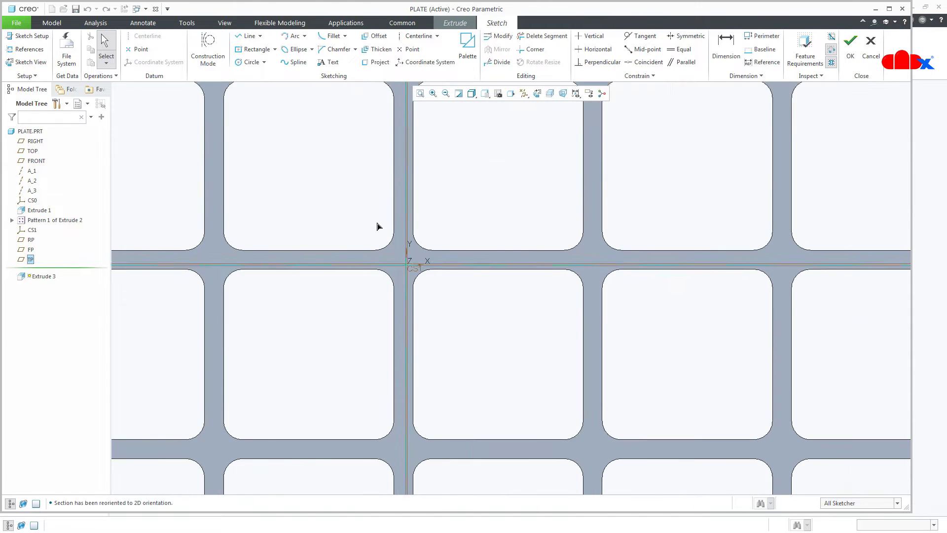
pyautogui.press('c')
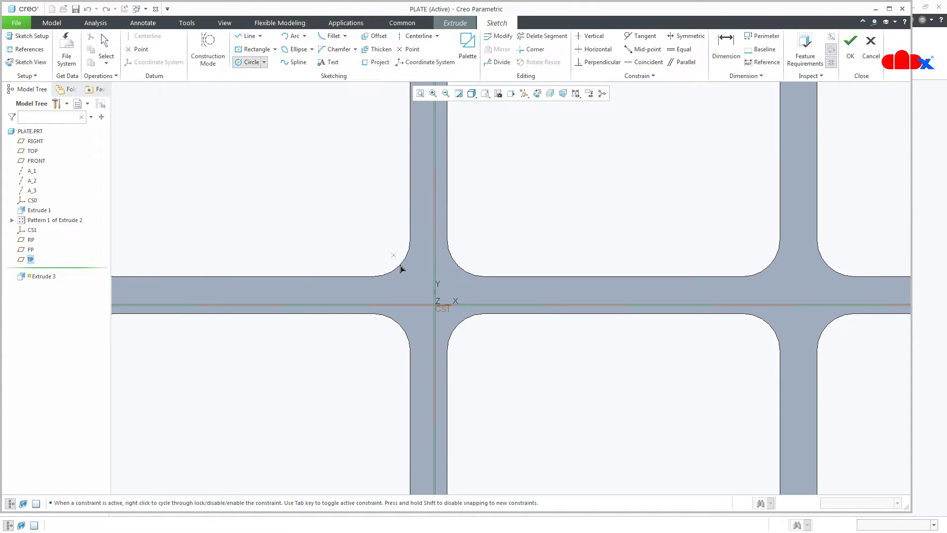
pyautogui.click(434, 305)
pyautogui.click(475, 388)
pyautogui.middleClick(539, 415)
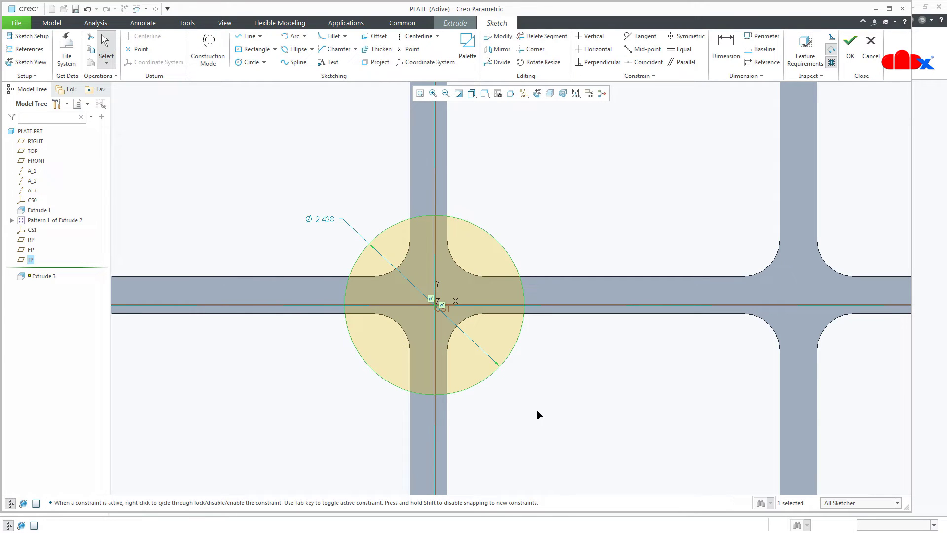
# Set the circle's diameter to 2.5 and accept the sketch
pyautogui.doubleClick(332, 221)
pyautogui.write('2')
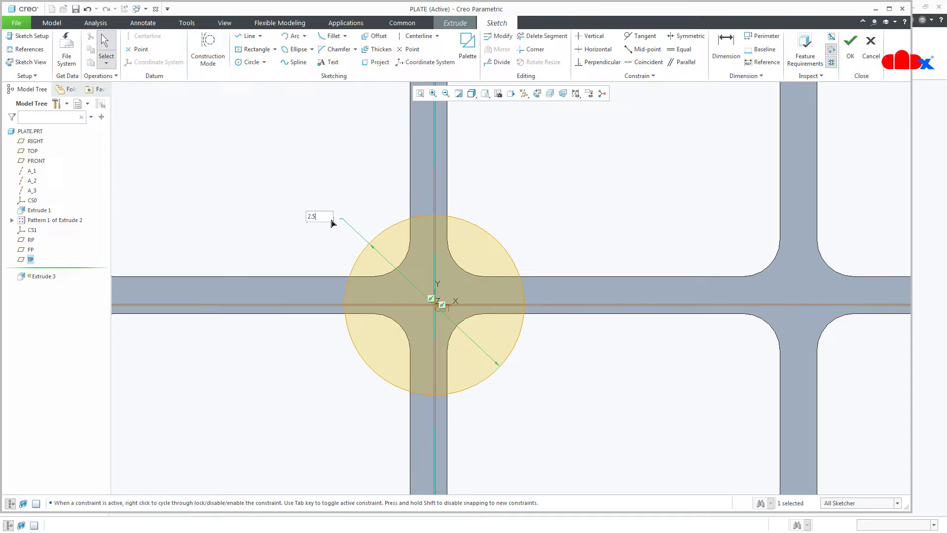
pyautogui.write('.5')
pyautogui.press('Return')
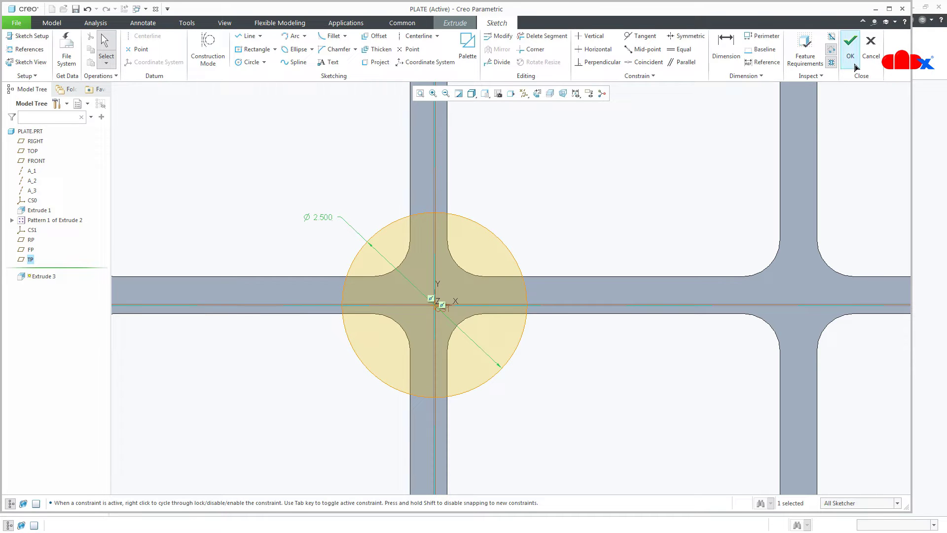
pyautogui.click(852, 53)
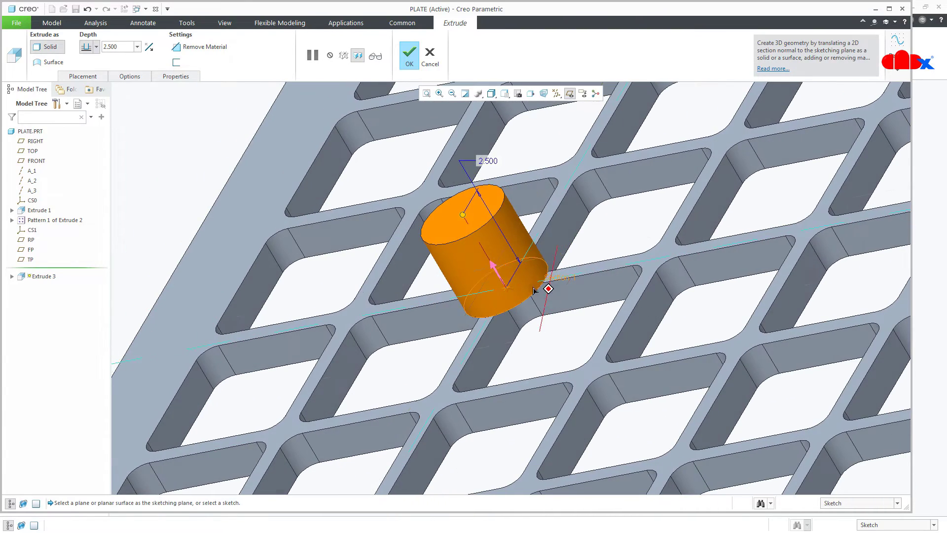
# Flip the extrusion so it goes into the plate, set its depth to 1, and accept it
pyautogui.click(493, 267)
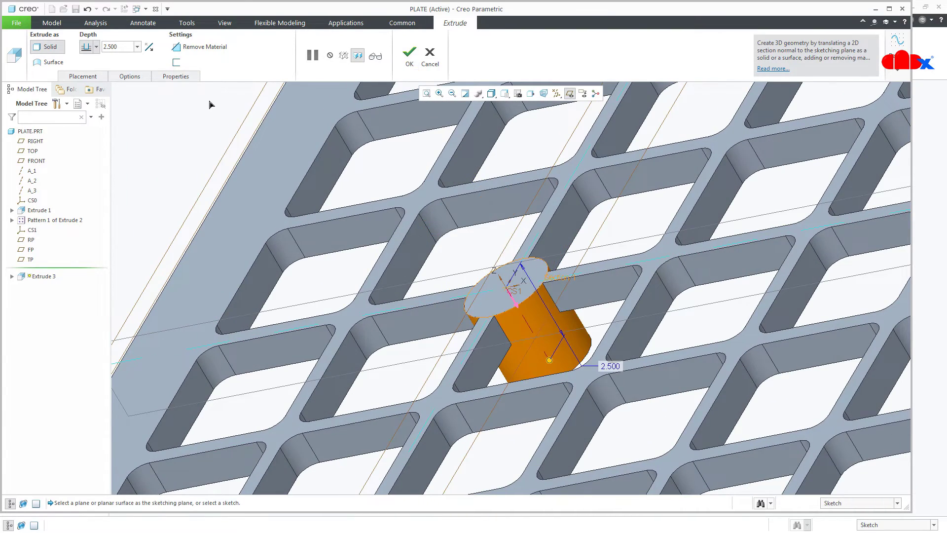
pyautogui.click(125, 47)
pyautogui.write('1')
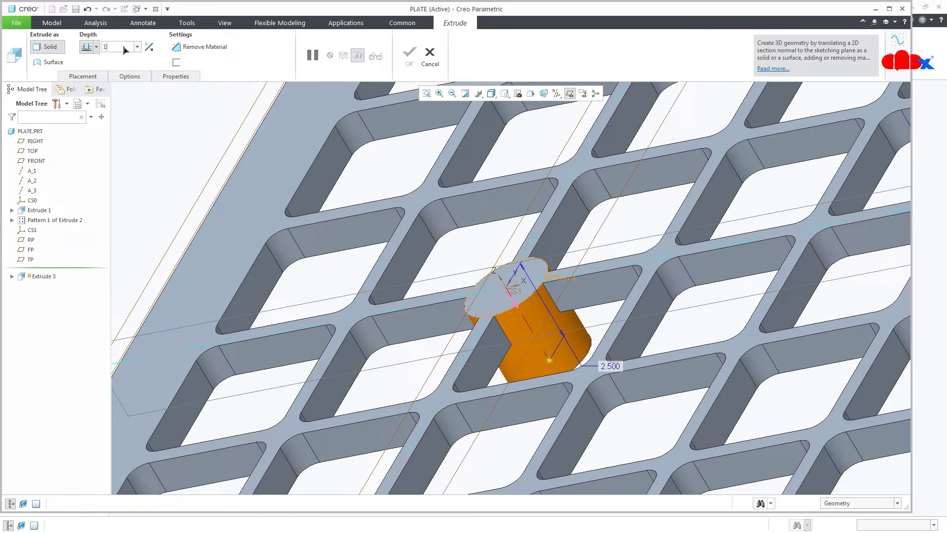
pyautogui.press('Return')
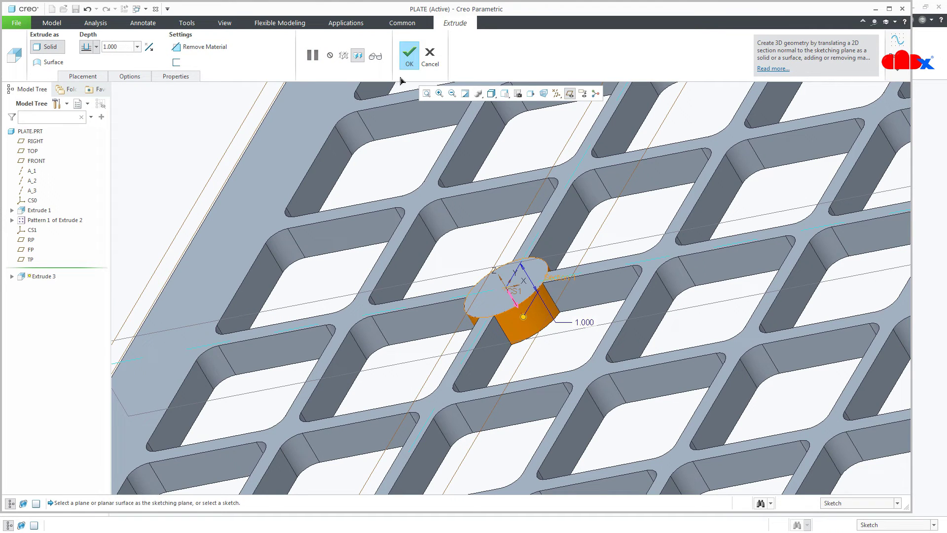
pyautogui.click(409, 55)
# Edit the dimensions of coordinate system CS1 and set its horizontal offset from the plate's side edge to 12.5
pyautogui.moveTo(472, 244); pyautogui.dragTo(508, 268, button='middle')
pyautogui.click(506, 267)
pyautogui.moveTo(505, 266); pyautogui.dragTo(515, 276, button='middle')
pyautogui.scroll(2, 549, 353)
pyautogui.moveTo(559, 347); pyautogui.dragTo(553, 360, button='middle')
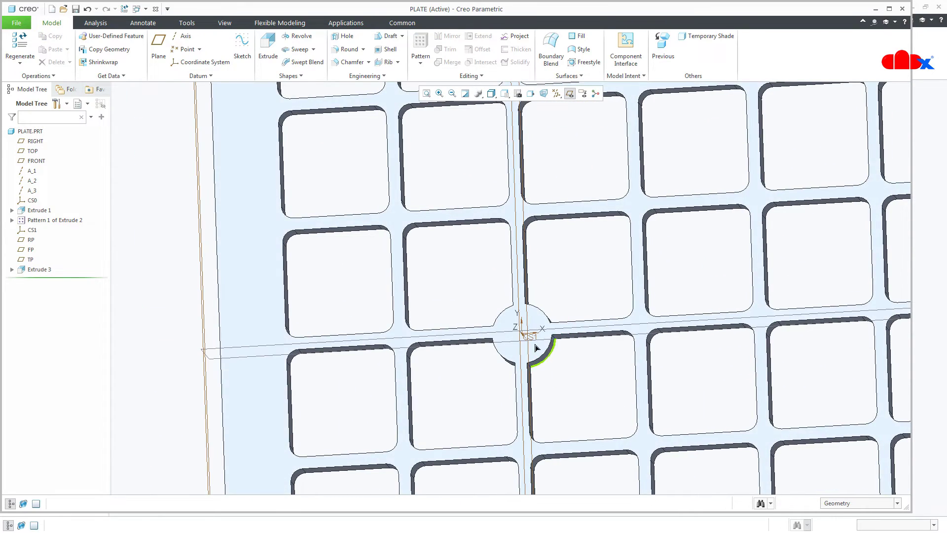
pyautogui.click(20, 233)
pyautogui.click(29, 169)
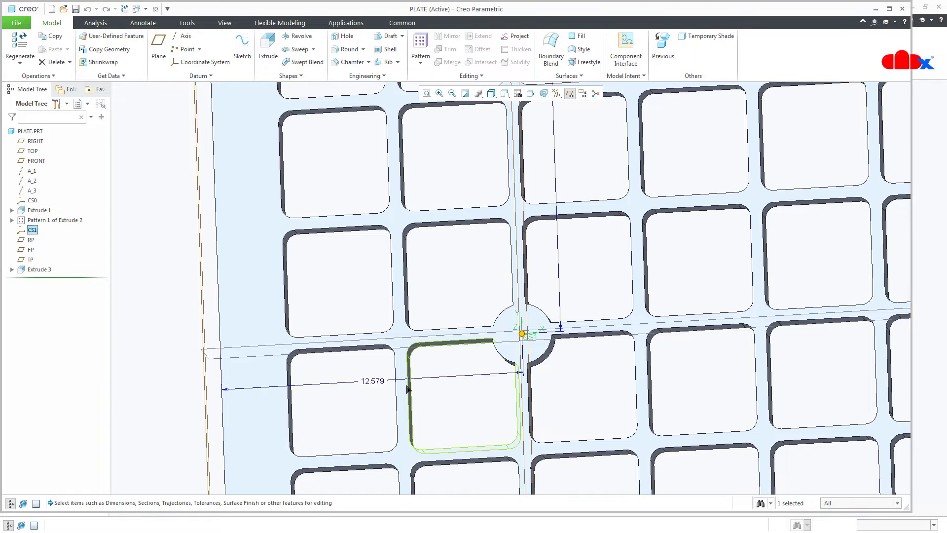
pyautogui.doubleClick(372, 381)
pyautogui.click(384, 378)
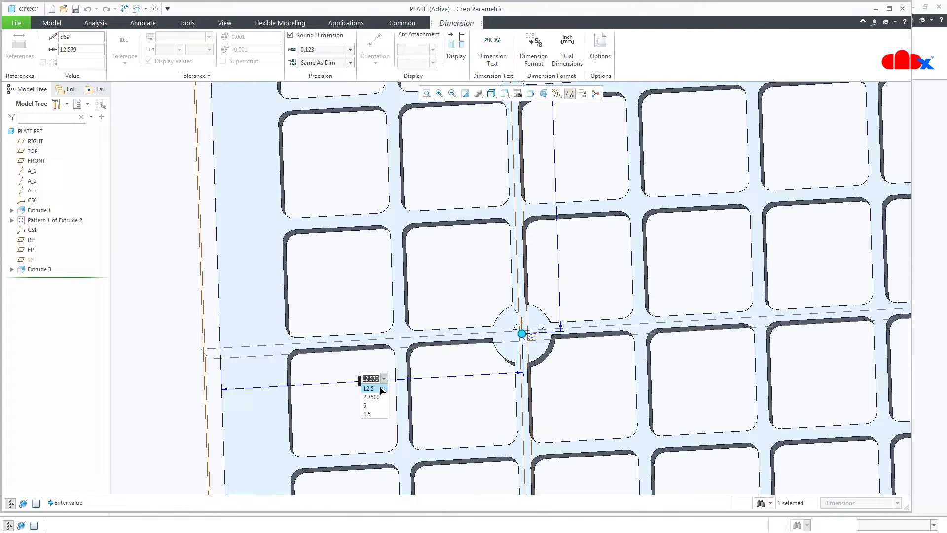
pyautogui.click(381, 390)
# Set CS1's vertical offset dimension to 27.5 and finish editing its dimensions
pyautogui.scroll(2, 466, 405)
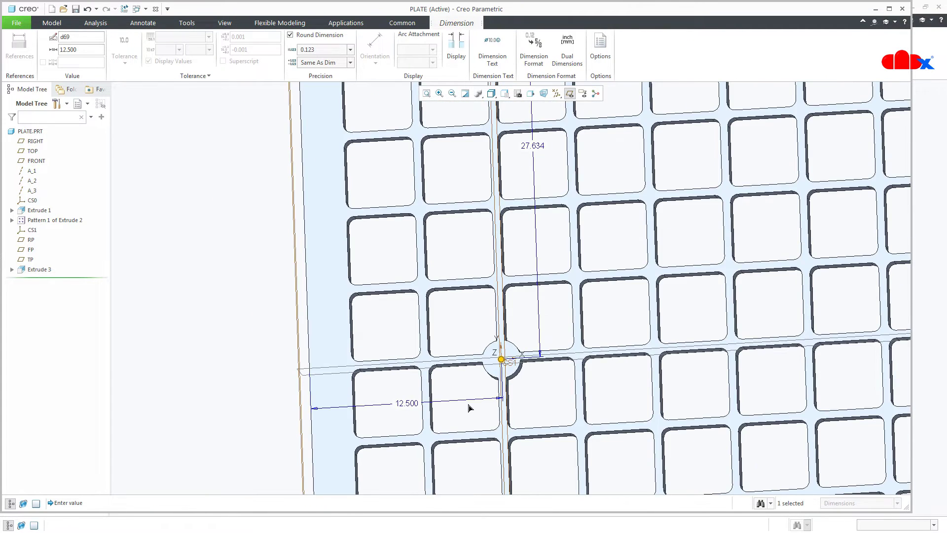
pyautogui.doubleClick(533, 145)
pyautogui.write('27.5')
pyautogui.press('Return')
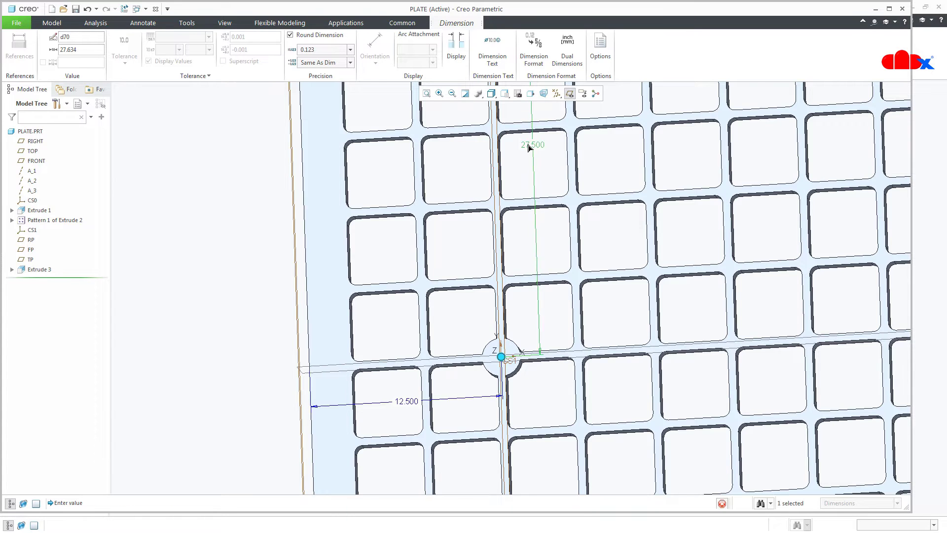
pyautogui.doubleClick(468, 157)
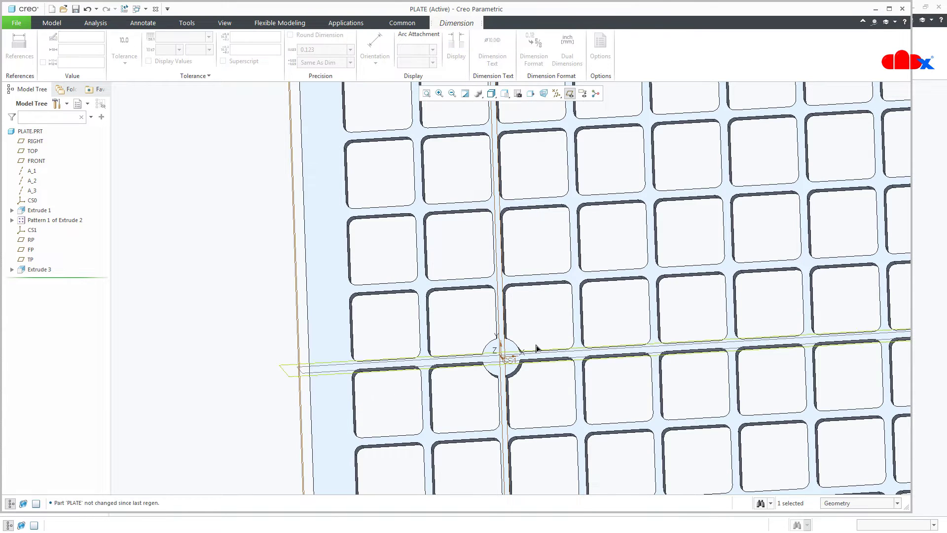
pyautogui.hotkey('ctrl', '3')
# Place a simple hole with a diameter of 1.5 at the centre of the round boss, using datum plane TP as a placement reference
pyautogui.scroll(-6, 523, 379)
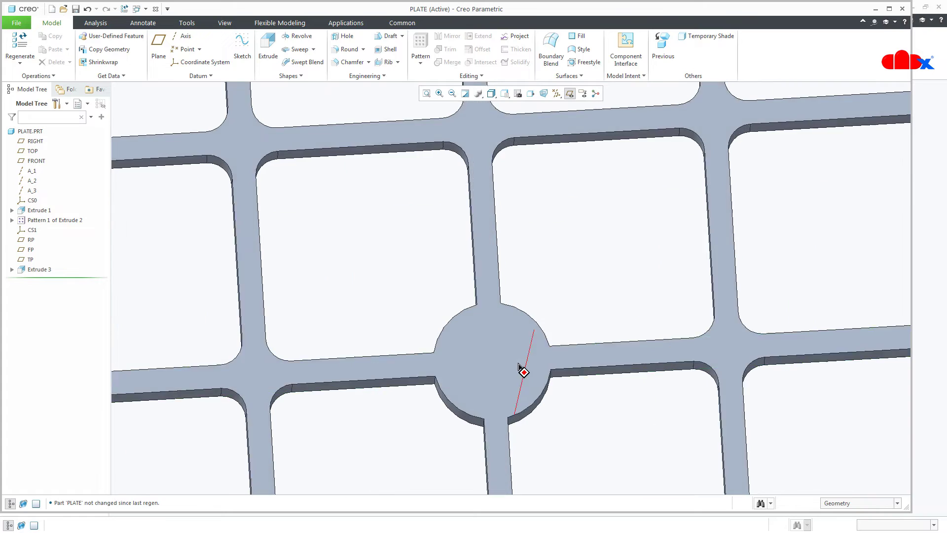
pyautogui.moveTo(513, 347); pyautogui.dragTo(558, 404, button='middle')
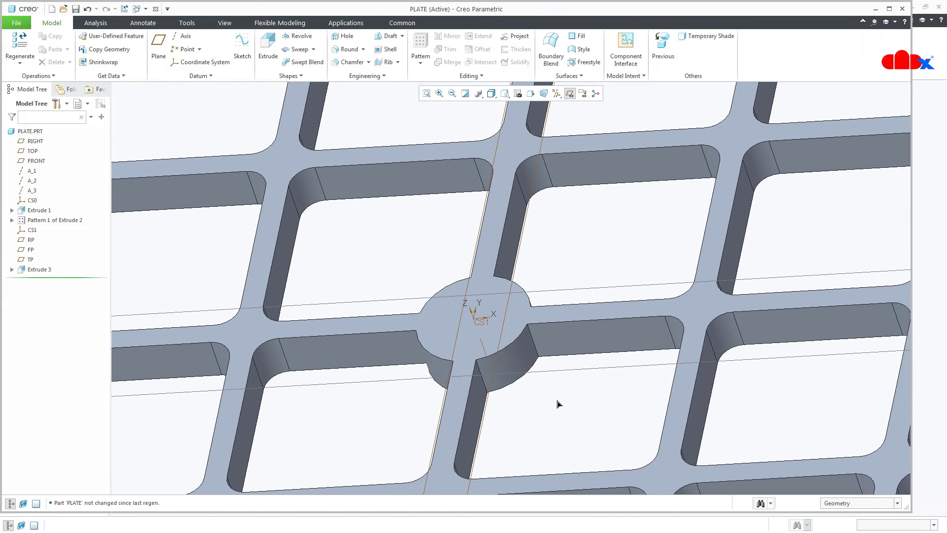
pyautogui.click(345, 37)
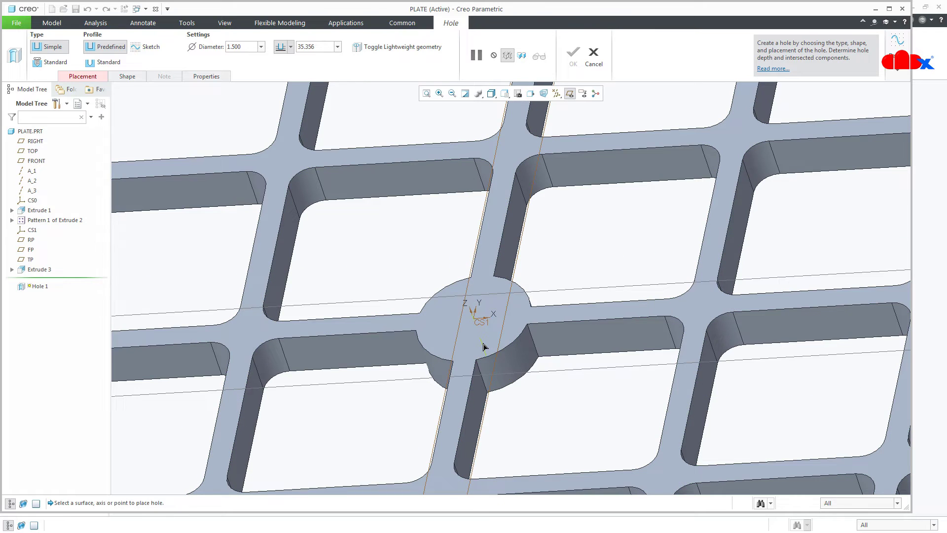
pyautogui.click(483, 346)
pyautogui.click(500, 328)
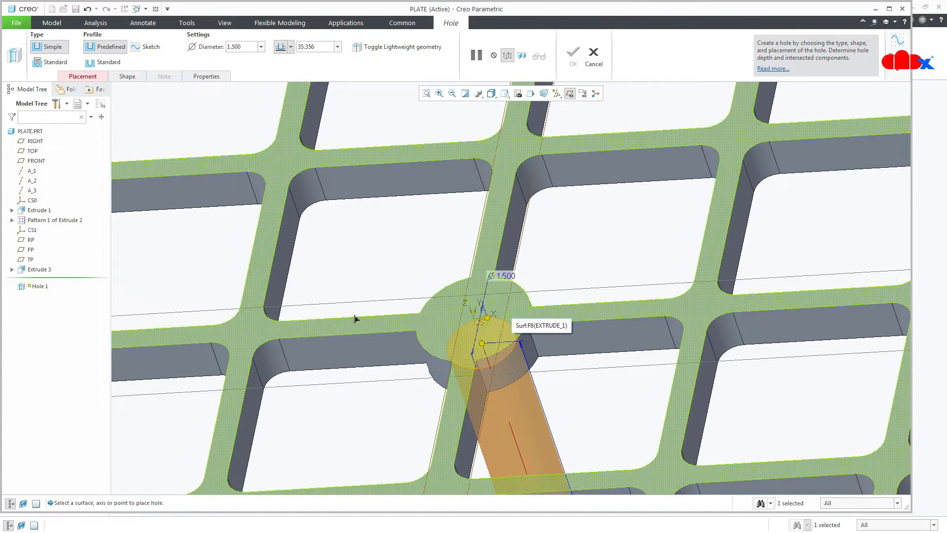
pyautogui.keyDown('ctrl'); pyautogui.click(30, 260); pyautogui.keyUp('ctrl')
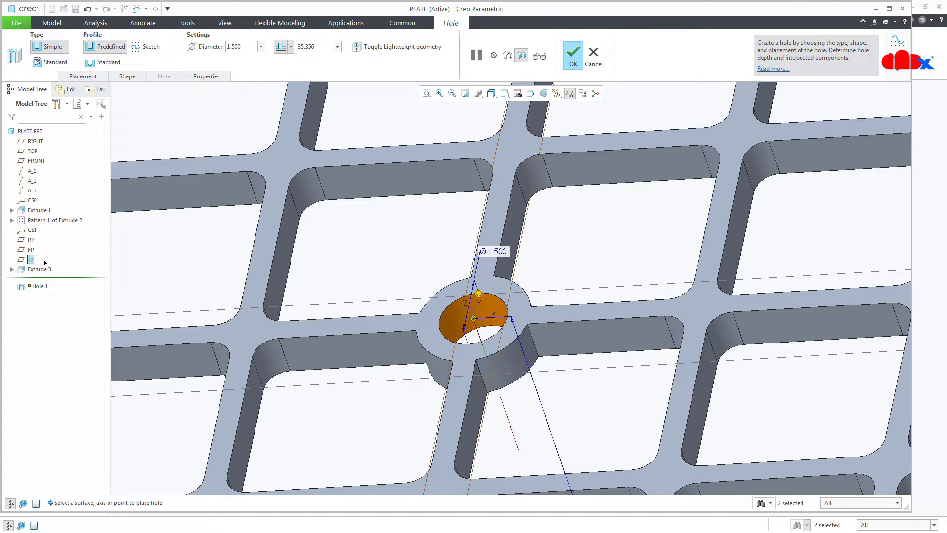
# Set the hole's depth to go through all of the plate and accept the hole
pyautogui.click(291, 48)
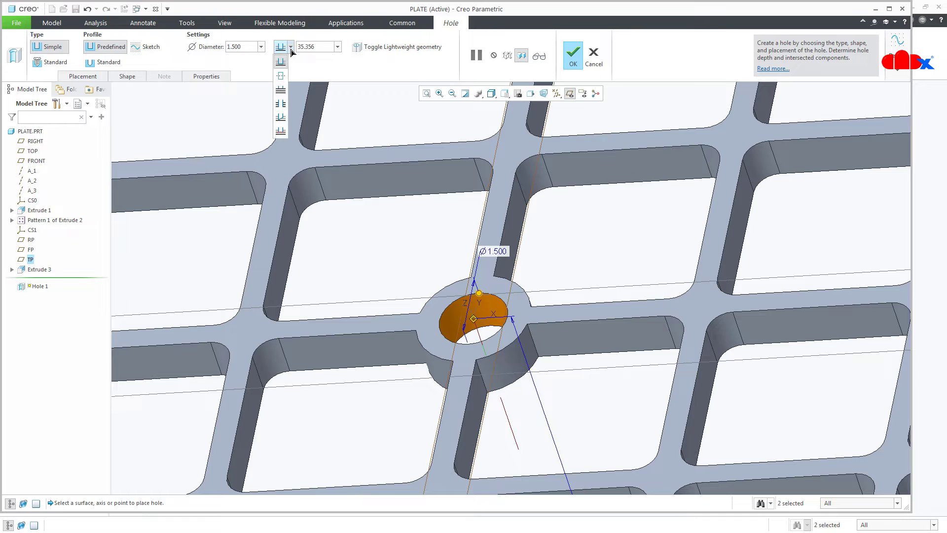
pyautogui.click(281, 103)
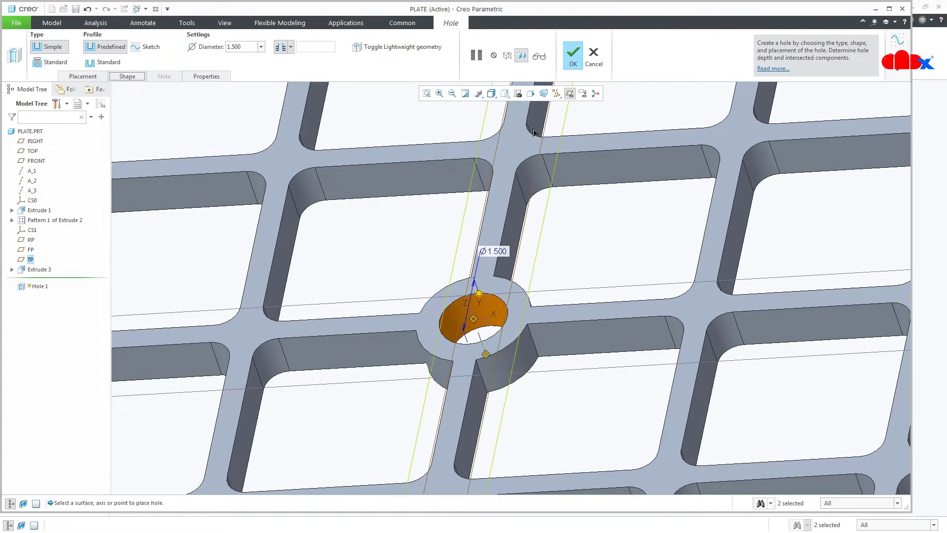
pyautogui.click(577, 63)
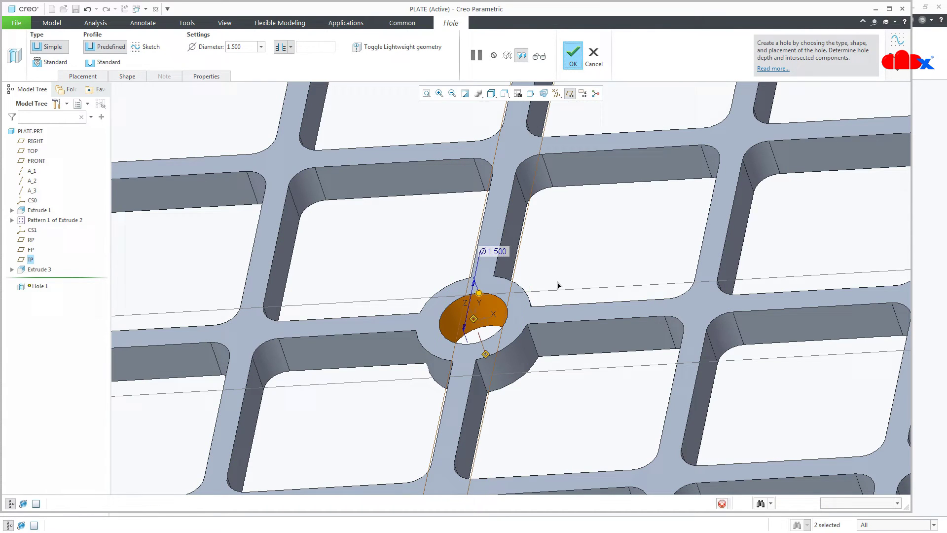
pyautogui.click(546, 417)
pyautogui.moveTo(545, 417)
pyautogui.mouseDown(button='middle')
pyautogui.moveTo(562, 421)
pyautogui.moveTo(541, 408)
pyautogui.mouseUp(button='middle')
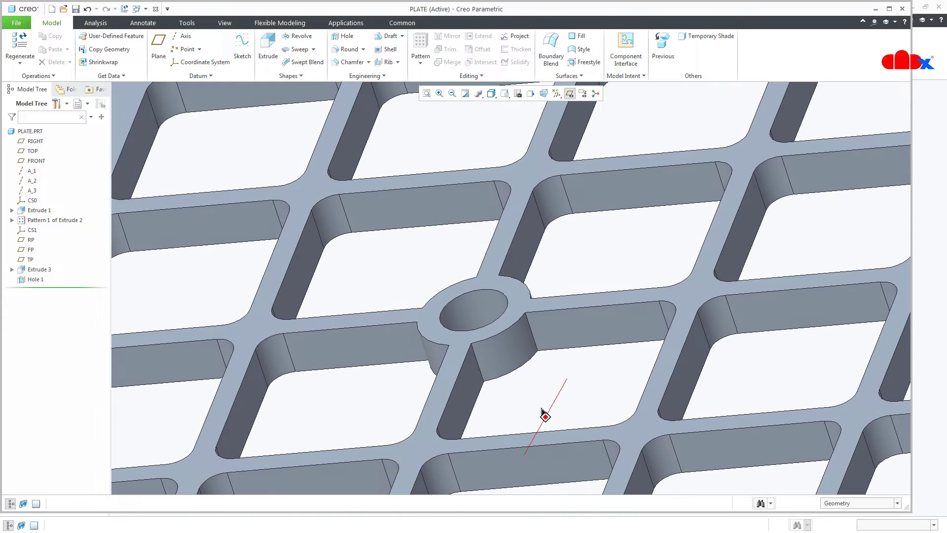
# Round all the corner edges where the boss meets the ribs with a radius of 0.25, selecting them as one intent edge set
pyautogui.click(350, 49)
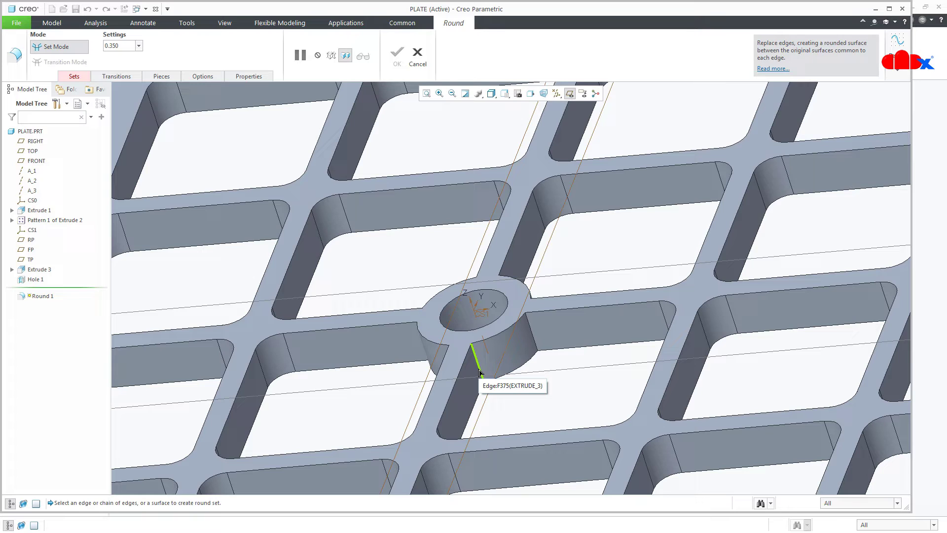
pyautogui.click(479, 373)
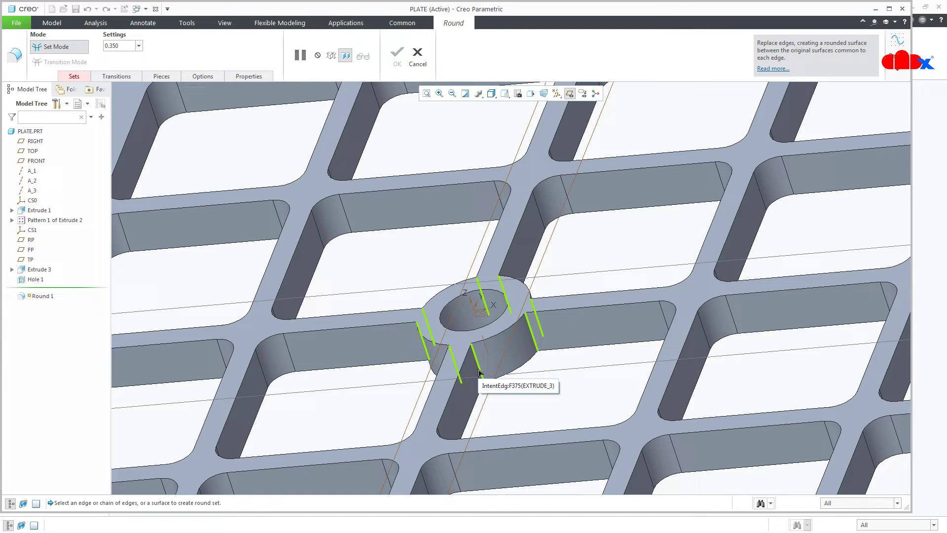
pyautogui.click(480, 372)
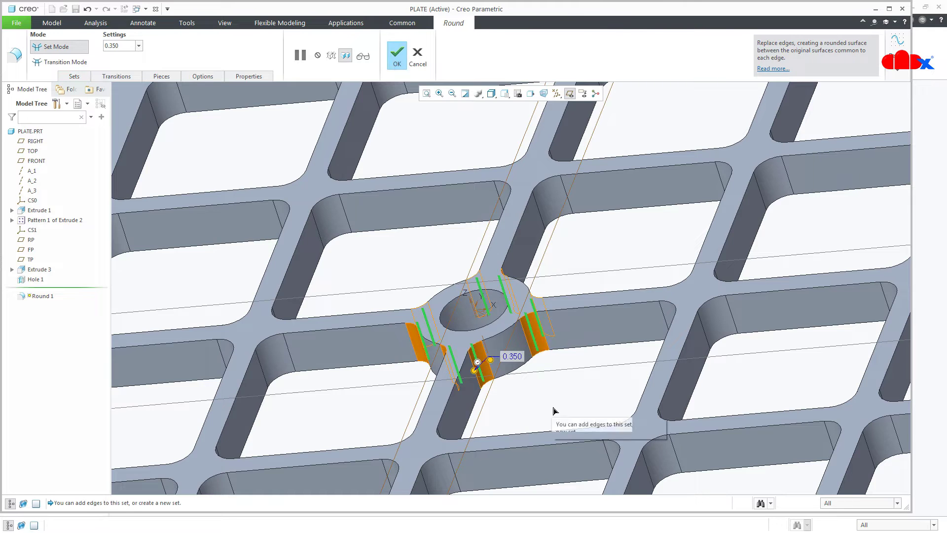
pyautogui.moveTo(552, 409); pyautogui.dragTo(559, 425, button='middle')
pyautogui.doubleClick(525, 384)
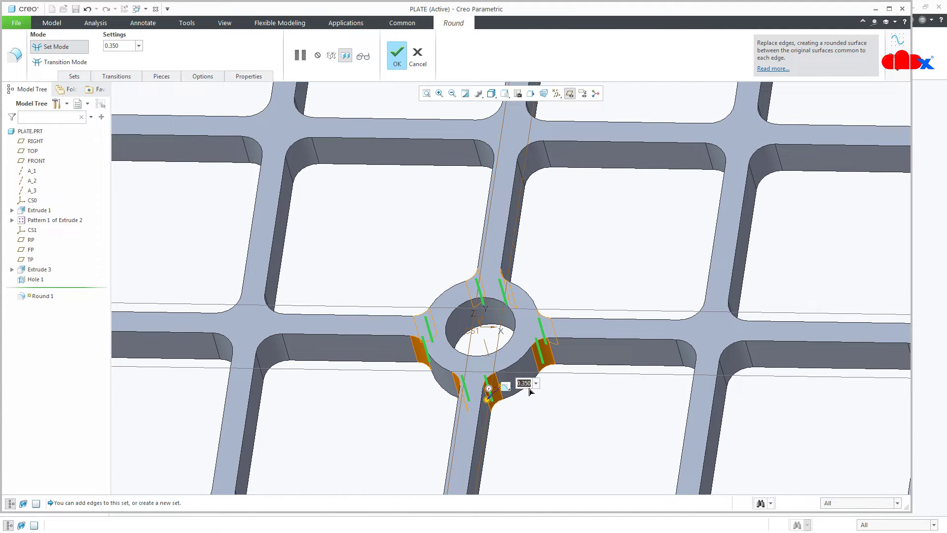
pyautogui.press('Return')
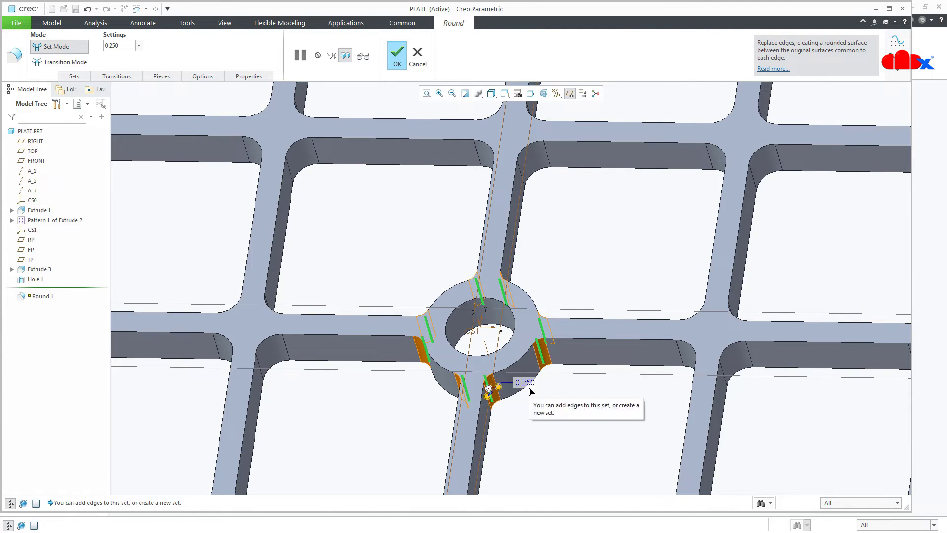
pyautogui.middleClick(552, 441)
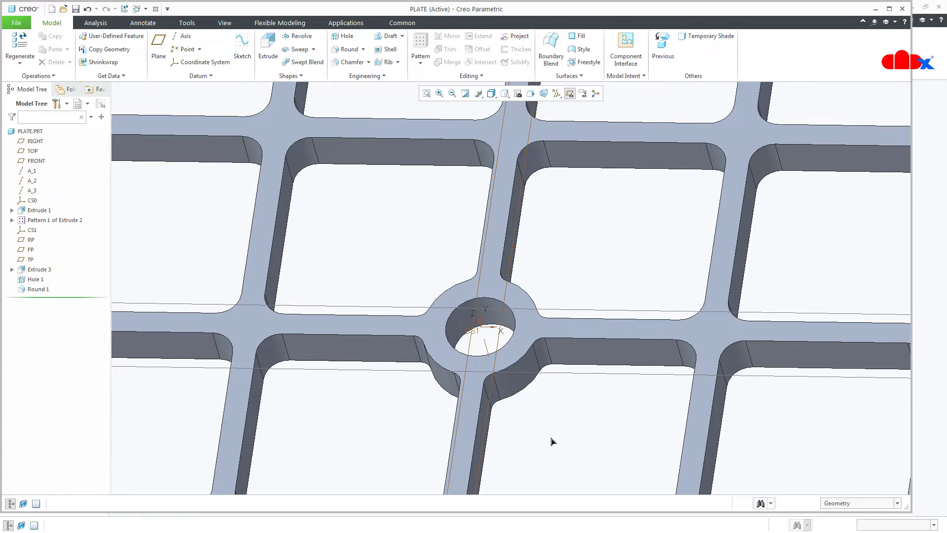
pyautogui.moveTo(552, 441)
pyautogui.mouseDown(button='middle')
pyautogui.moveTo(555, 454)
pyautogui.moveTo(549, 434)
pyautogui.mouseUp(button='middle')
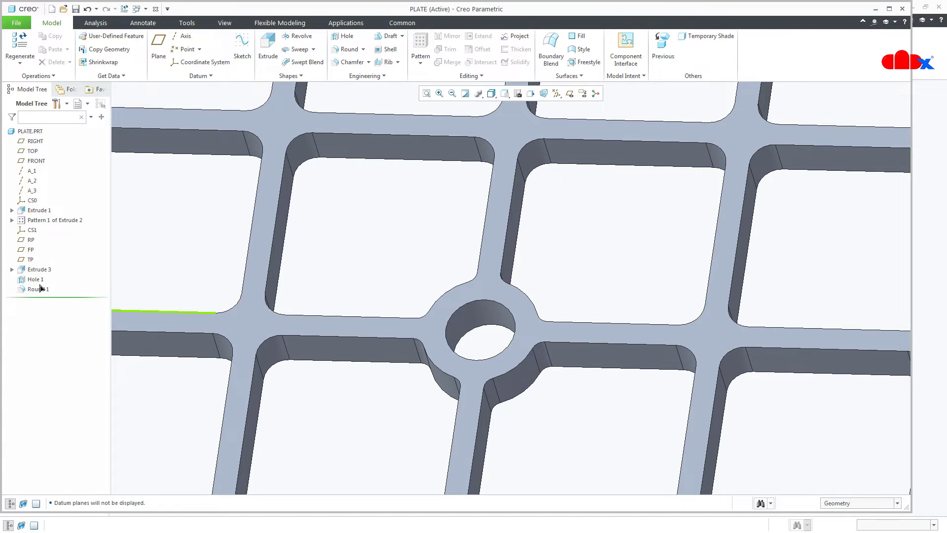
# Create a new user-defined feature named SCREW-HOLE in the UDF library
pyautogui.scroll(-4, 370, 285)
pyautogui.scroll(6, 525, 389)
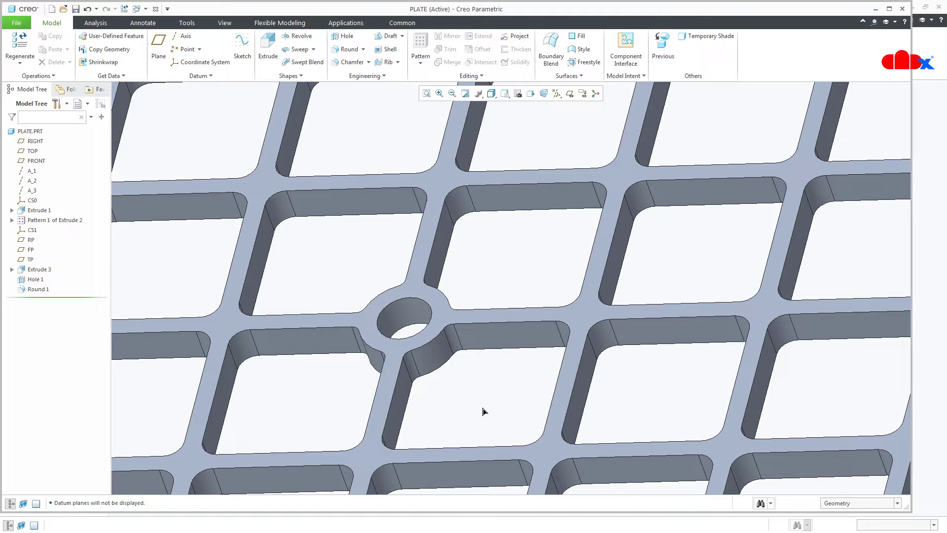
pyautogui.click(187, 23)
pyautogui.click(389, 37)
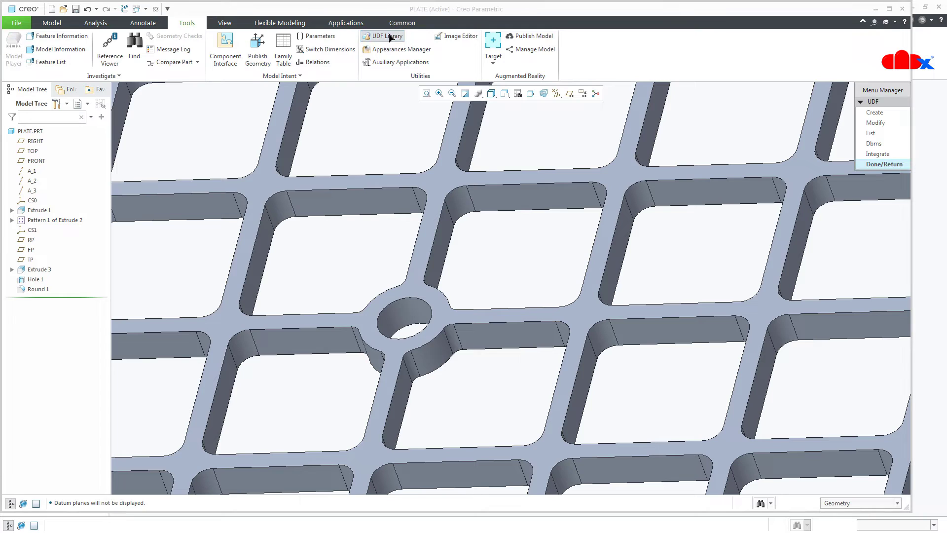
pyautogui.click(869, 112)
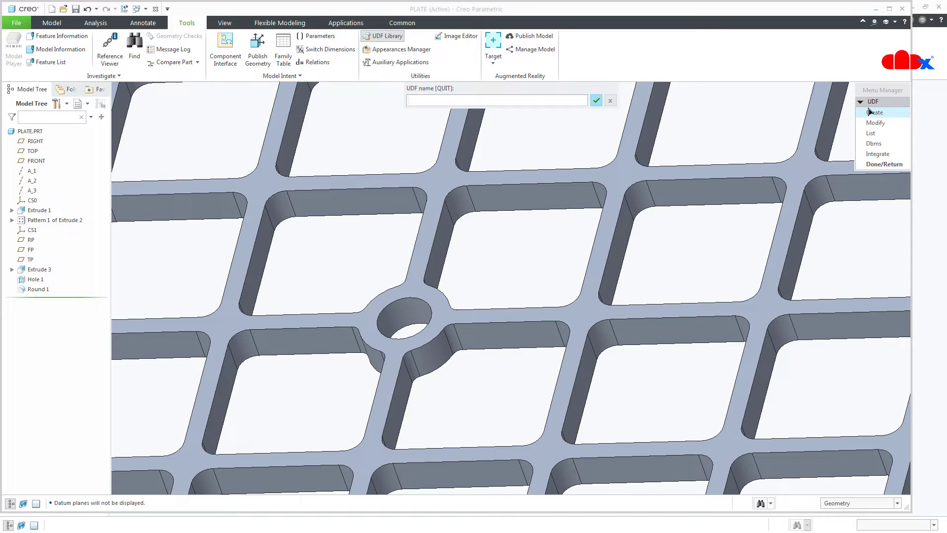
pyautogui.write('SCREW-HOLE')
pyautogui.press('Return')
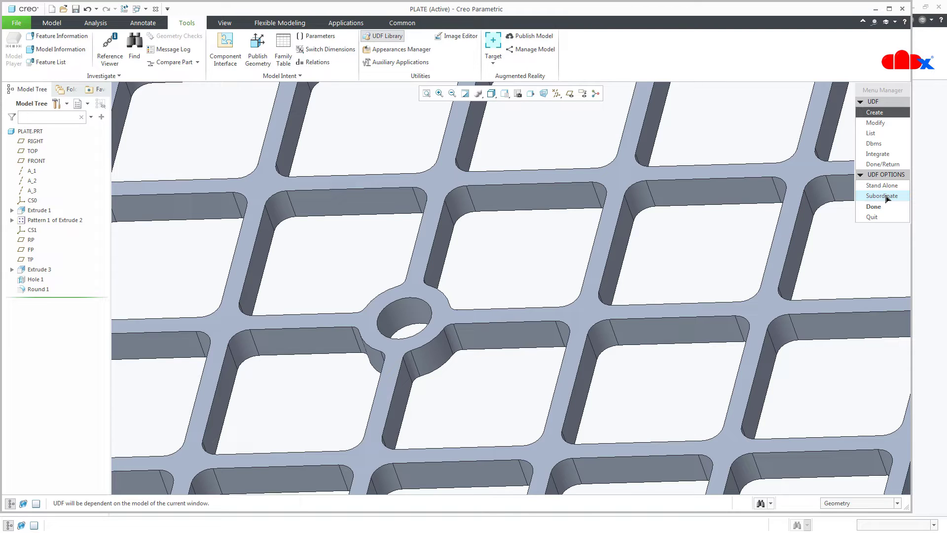
# Make the SCREW-HOLE UDF stand-alone and do not include a reference part
pyautogui.click(886, 197)
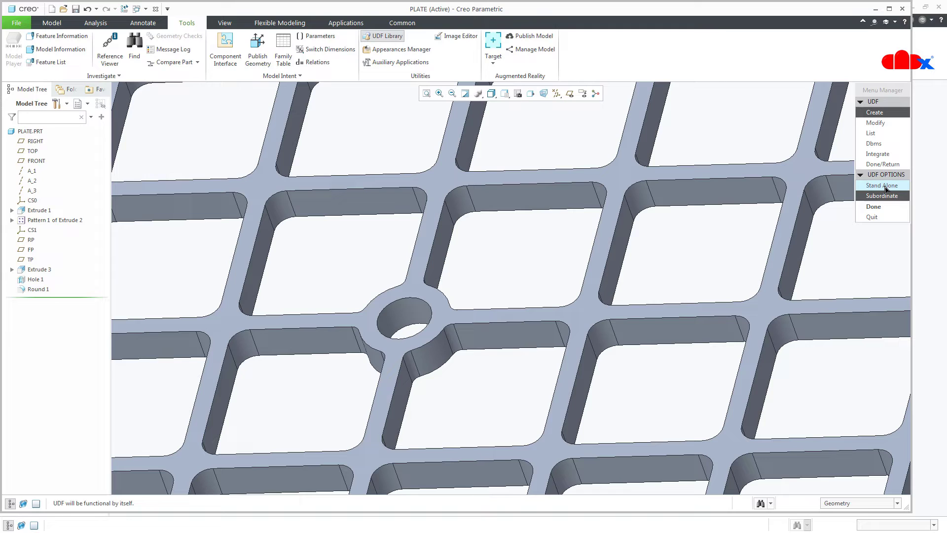
pyautogui.click(886, 187)
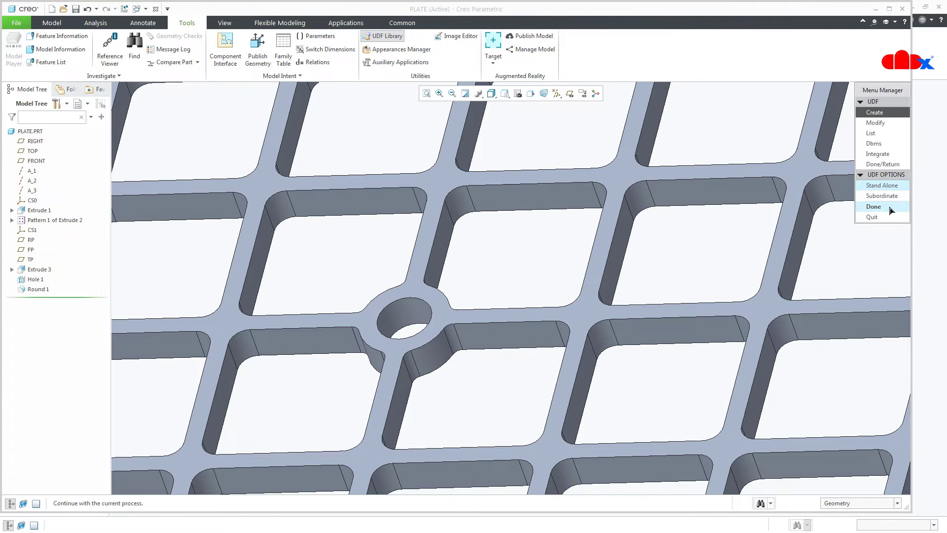
pyautogui.click(891, 208)
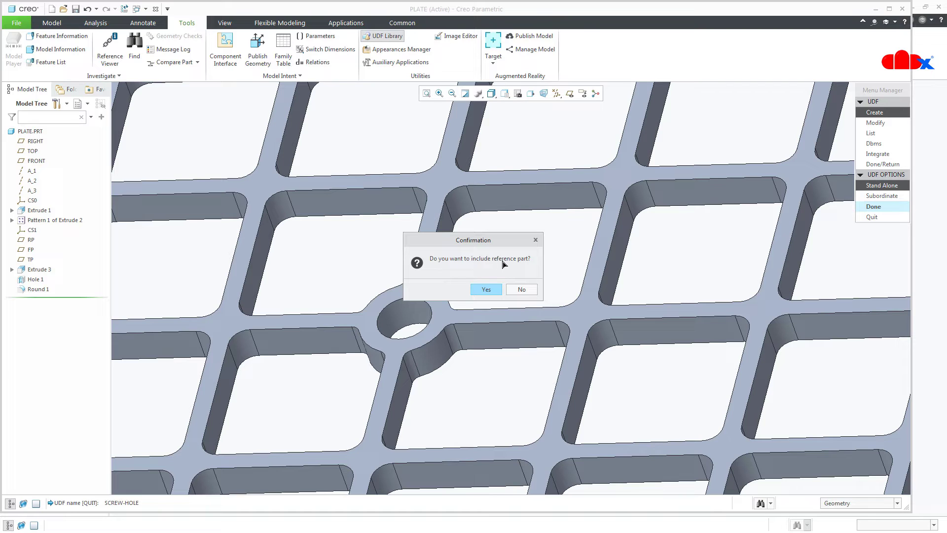
pyautogui.click(523, 290)
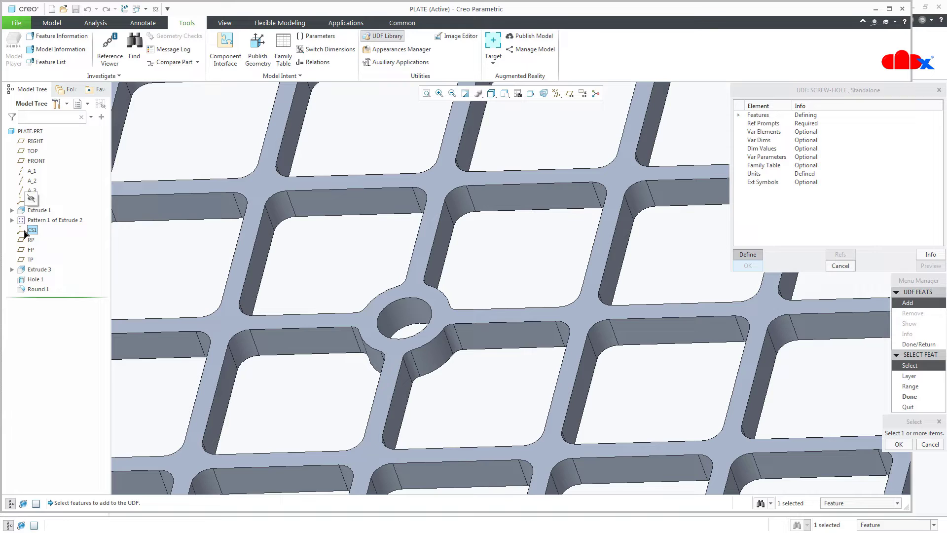
# Add all features from CS1 through Round 1 to the UDF and finish the feature selection
pyautogui.keyDown('shift'); pyautogui.click(26, 291); pyautogui.keyUp('shift')
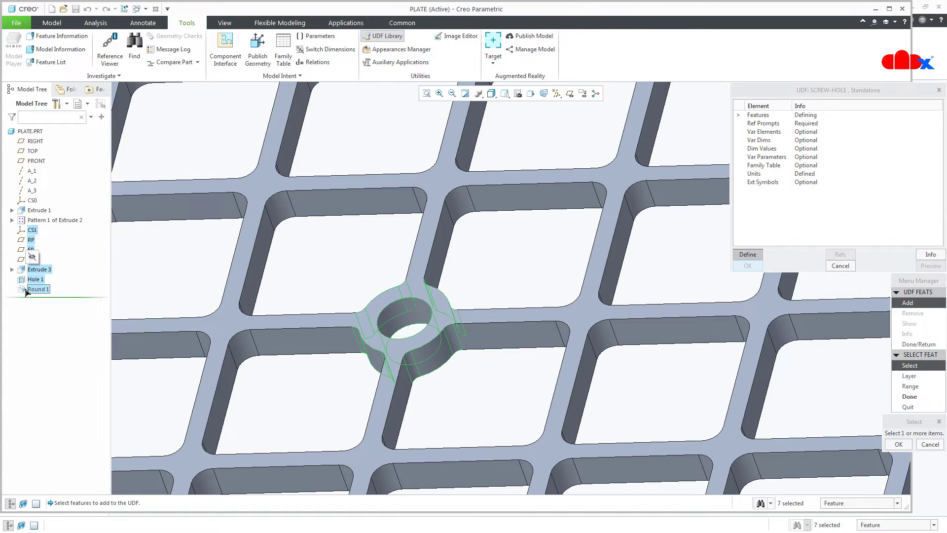
pyautogui.middleClick(875, 424)
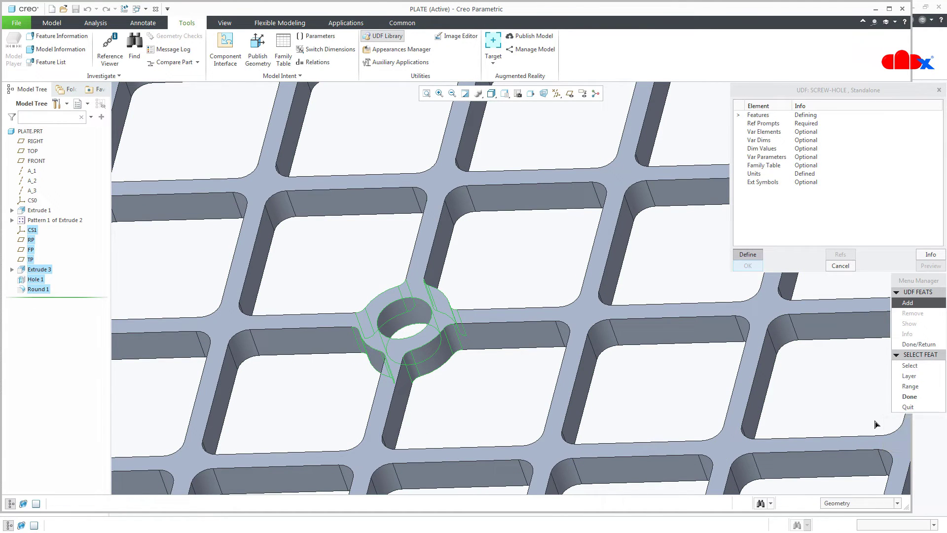
pyautogui.click(910, 397)
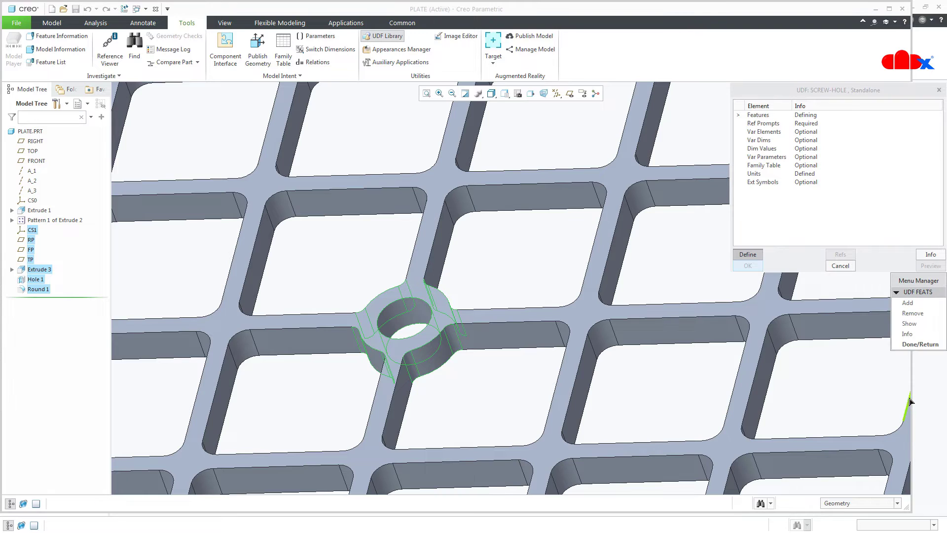
pyautogui.click(930, 344)
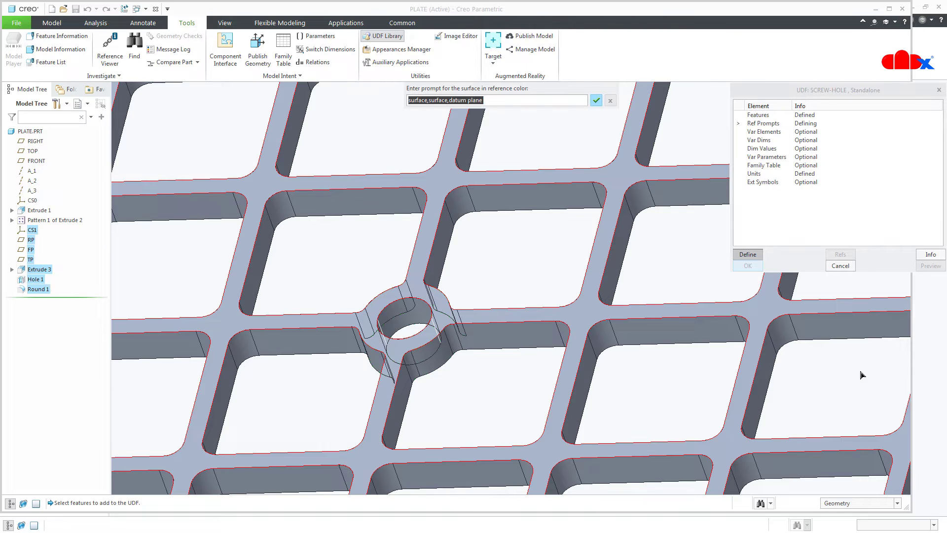
# Accept the default prompts for the UDF's surface and edge references and finish the prompt definition
pyautogui.press('Return')
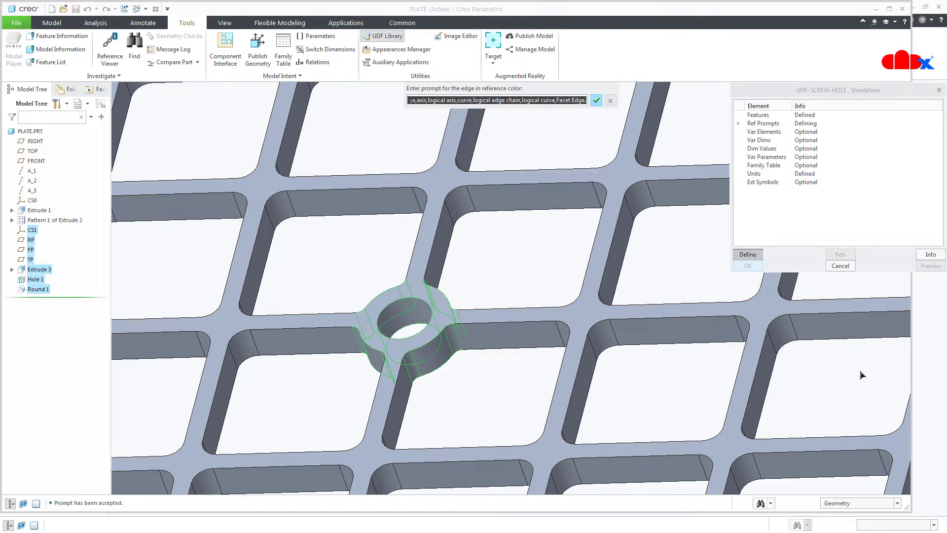
pyautogui.press('Return')
pyautogui.press('Return')
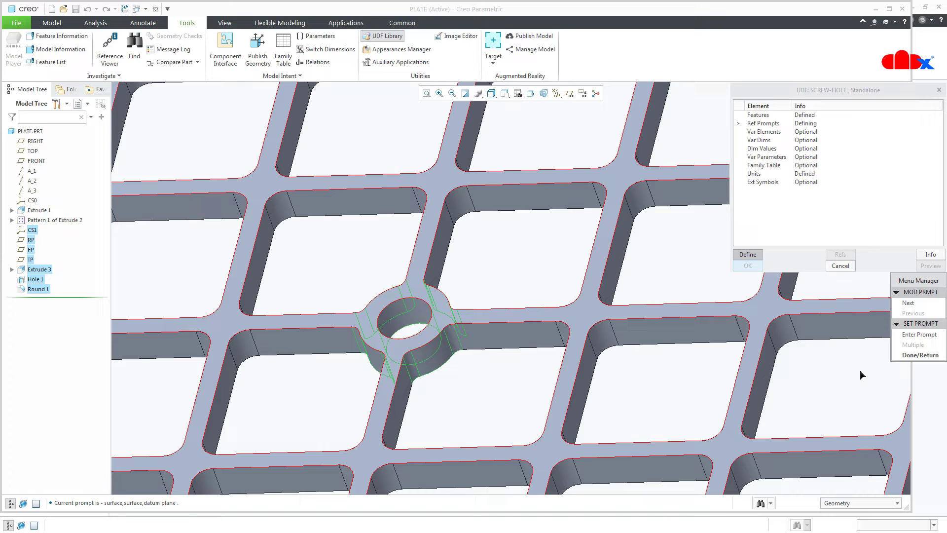
pyautogui.click(894, 359)
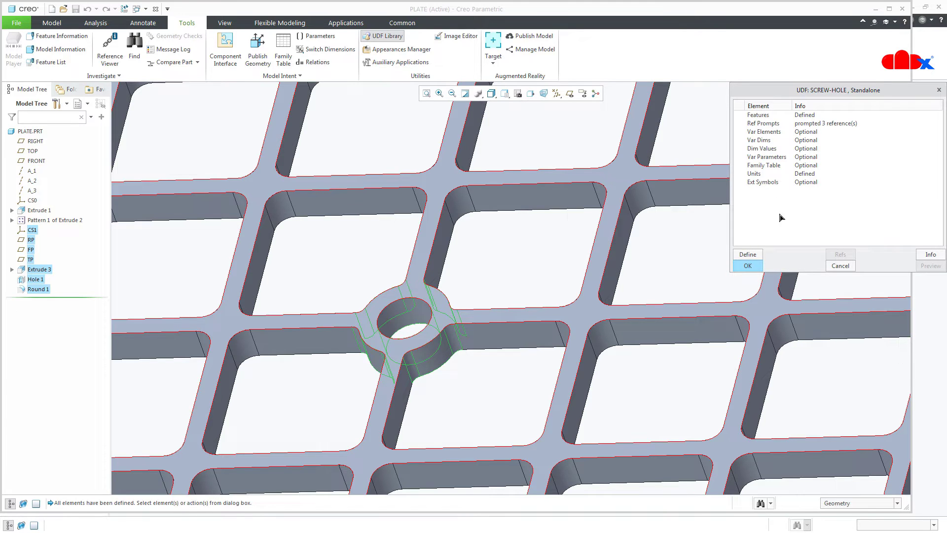
# Define the boss's 1.000 depth dimension as a variable dimension of the UDF
pyautogui.doubleClick(760, 140)
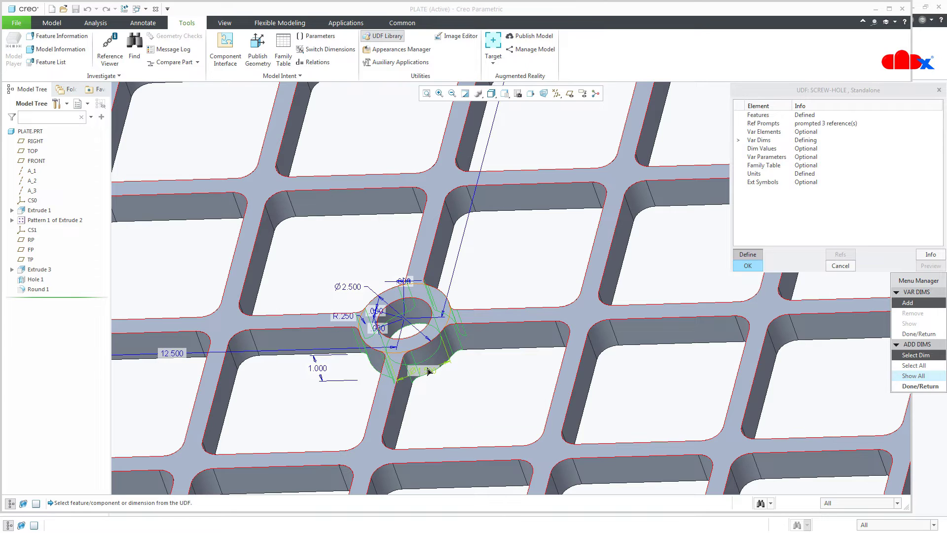
pyautogui.moveTo(408, 338)
pyautogui.mouseDown(button='middle')
pyautogui.moveTo(416, 340)
pyautogui.moveTo(409, 332)
pyautogui.mouseUp(button='middle')
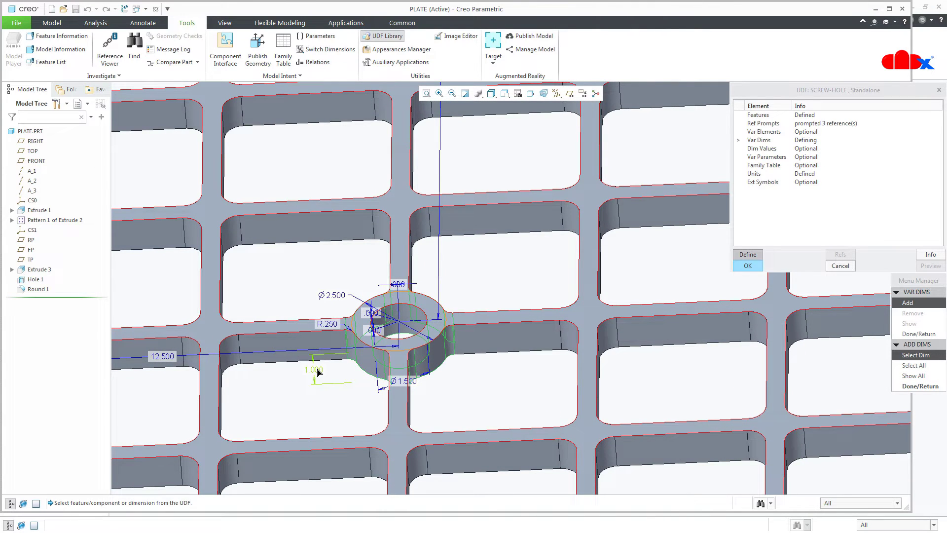
pyautogui.click(317, 371)
pyautogui.middleClick(328, 420)
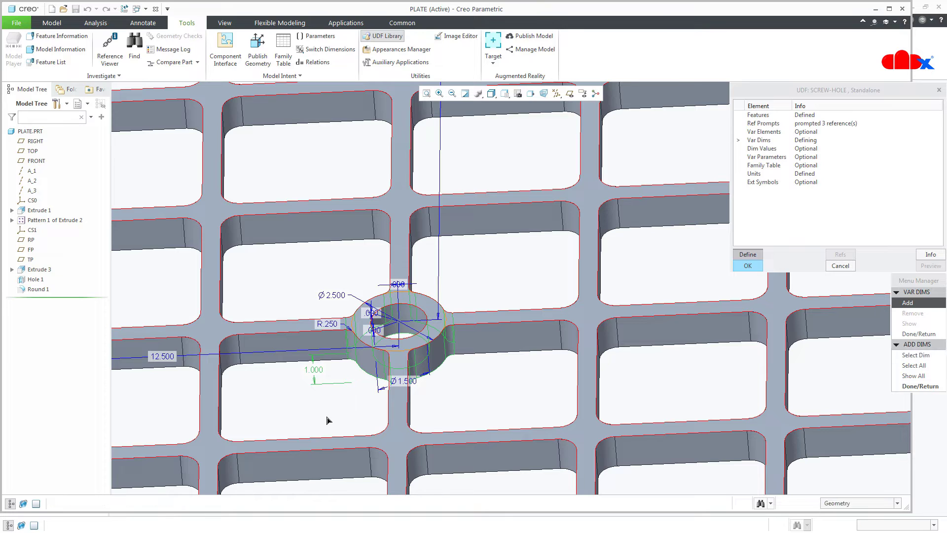
pyautogui.middleClick(328, 419)
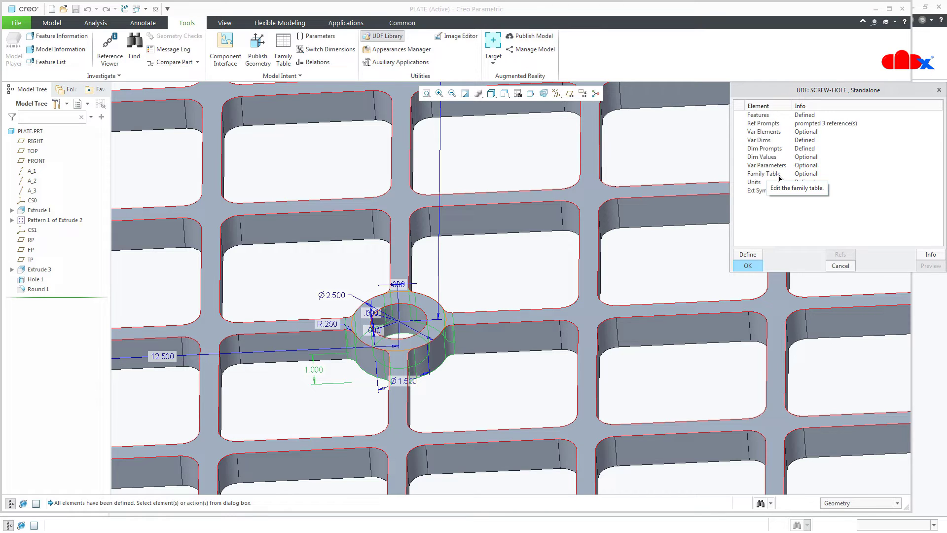
# Finish and store the SCREW-HOLE UDF, leave UDF creation, and regenerate and repaint the plate
pyautogui.click(748, 267)
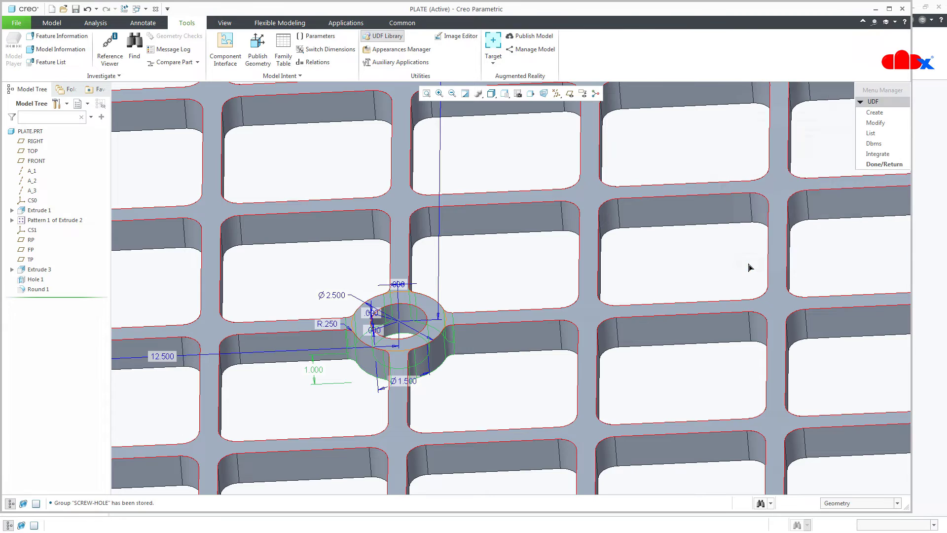
pyautogui.click(878, 165)
pyautogui.hotkey('ctrl', 'g')
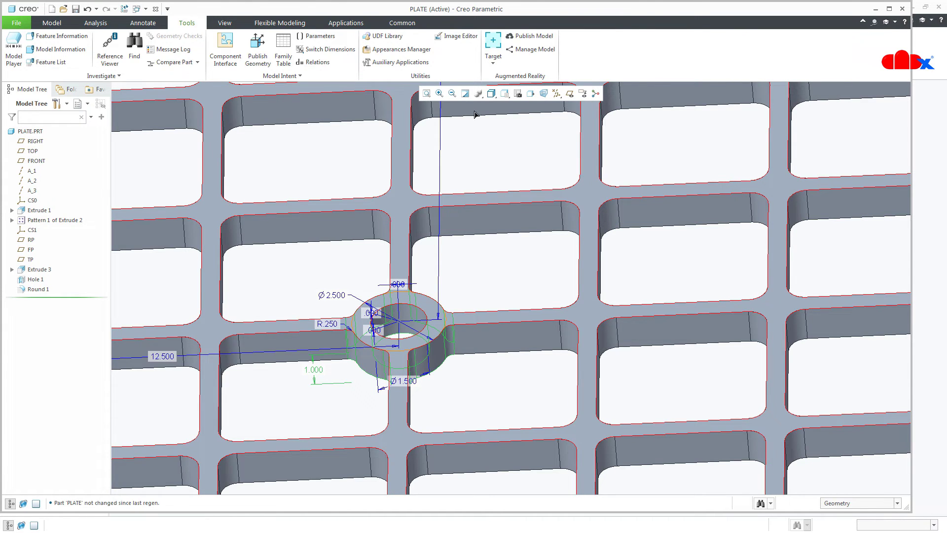
pyautogui.click(464, 96)
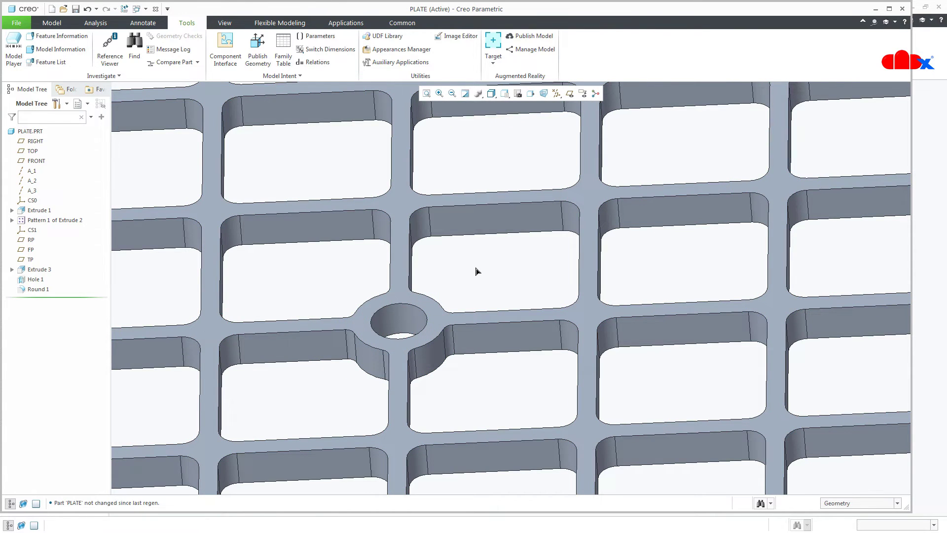
# Delete all features from CS1 through Round 1 from the plate and confirm the deletion
pyautogui.scroll(6, 476, 270)
pyautogui.moveTo(494, 295); pyautogui.dragTo(490, 345, button='middle')
pyautogui.scroll(4, 490, 349)
pyautogui.moveTo(490, 253); pyautogui.dragTo(481, 314, button='middle')
pyautogui.scroll(-4, 481, 313)
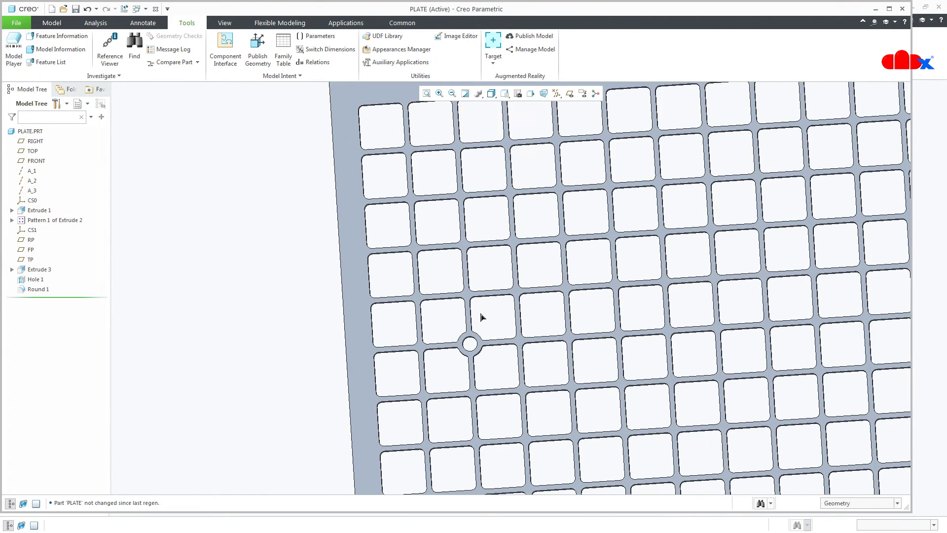
pyautogui.click(32, 230)
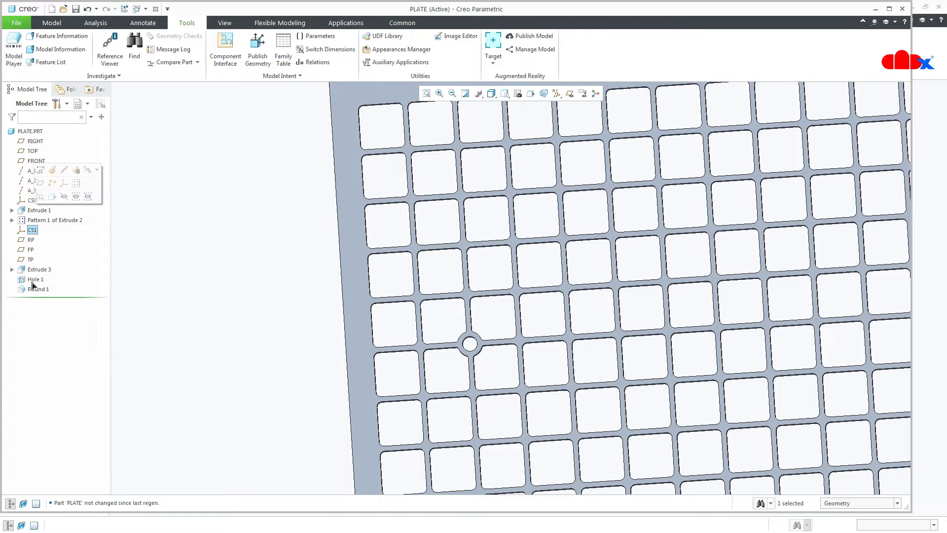
pyautogui.keyDown('shift'); pyautogui.click(31, 290); pyautogui.keyUp('shift')
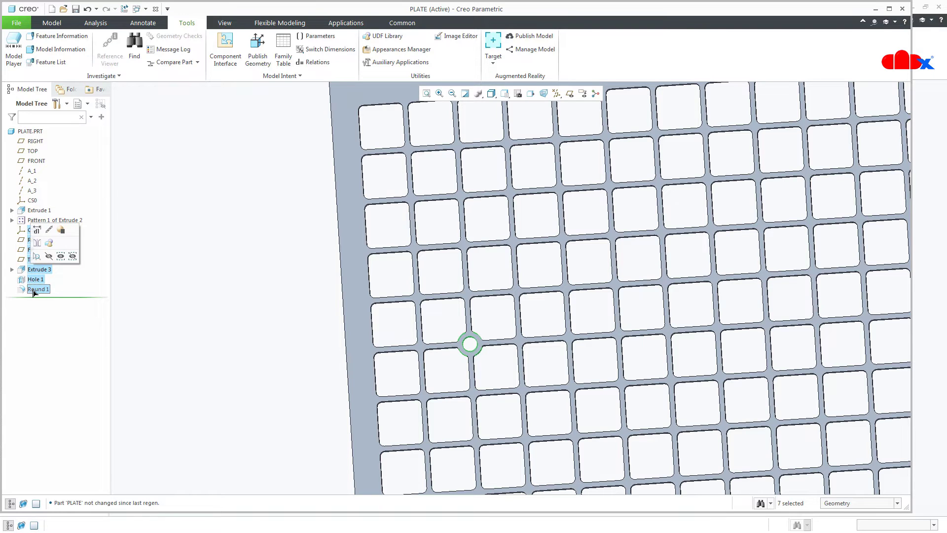
pyautogui.rightClick(34, 293)
pyautogui.click(111, 325)
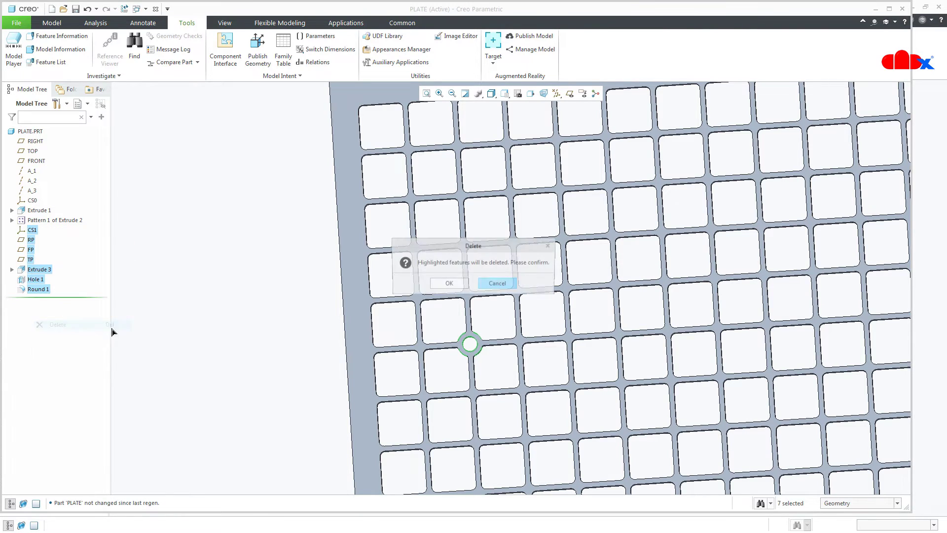
pyautogui.click(447, 283)
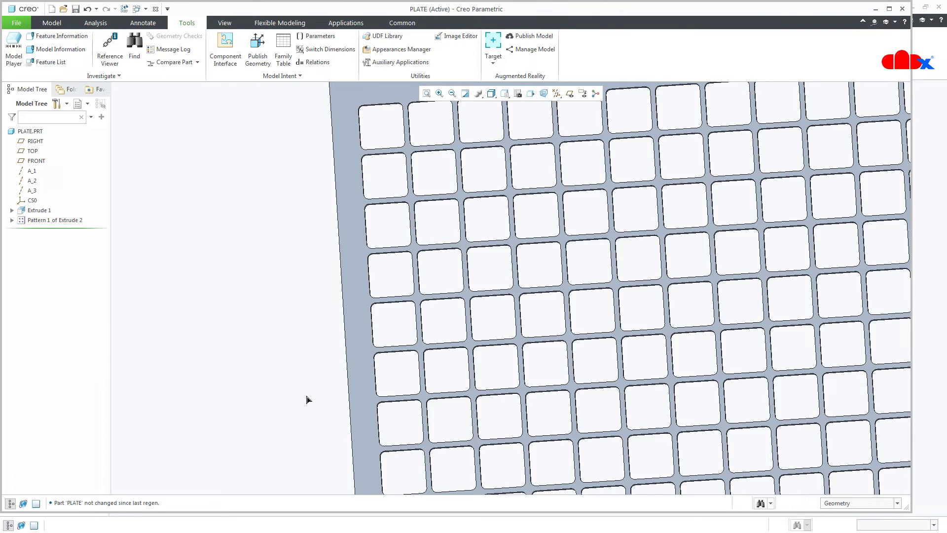
# Insert a user-defined feature from screw-hole.gph and accept the default insertion options
pyautogui.scroll(-3, 366, 271)
pyautogui.scroll(5, 372, 260)
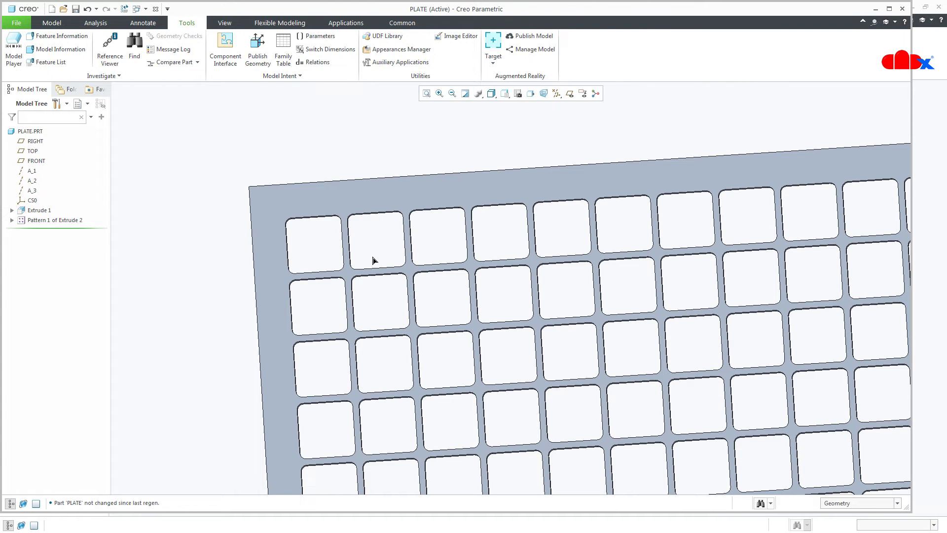
pyautogui.click(55, 24)
pyautogui.click(87, 37)
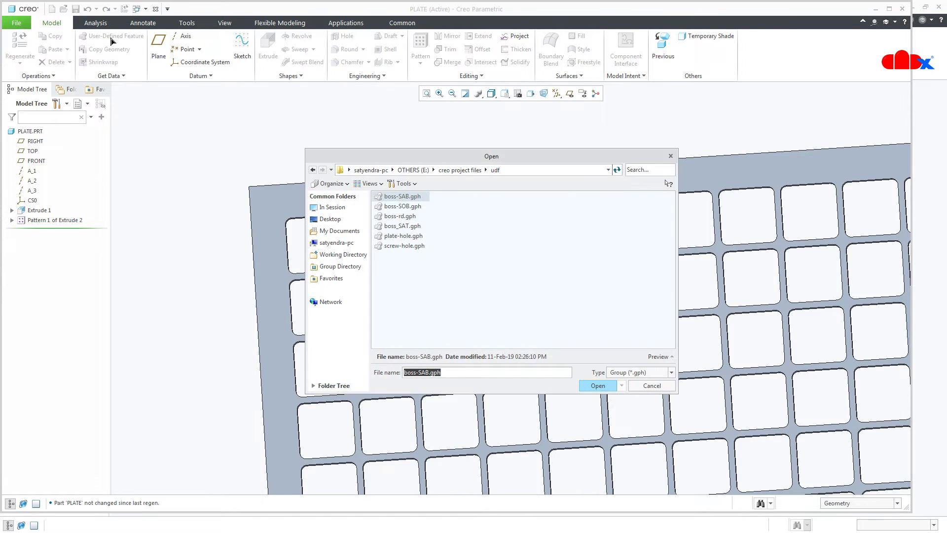
pyautogui.doubleClick(402, 245)
pyautogui.press('Return')
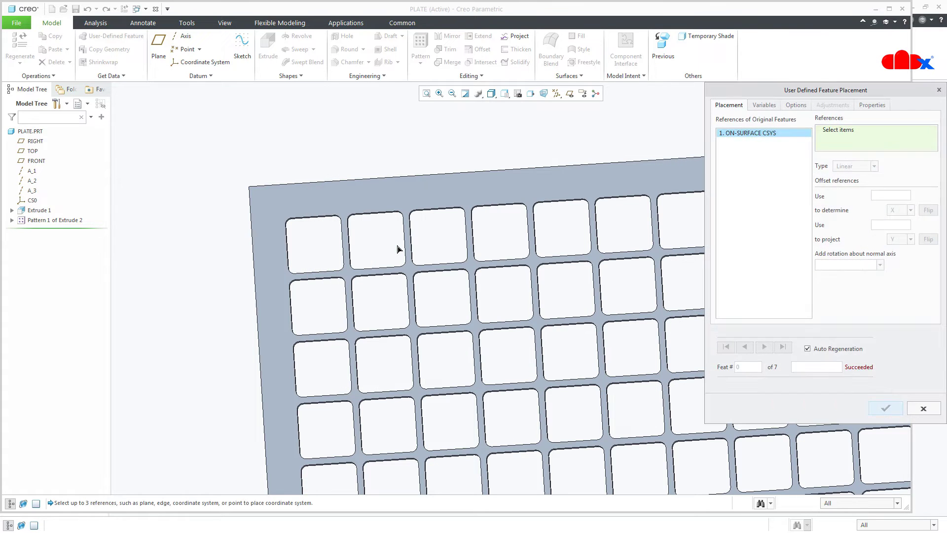
# Place the UDF coordinate system on the plate's face near a grid intersection, with two adjacent outer plate edges as offset references
pyautogui.scroll(1, 395, 252)
pyautogui.moveTo(394, 252)
pyautogui.mouseDown(button='middle')
pyautogui.moveTo(389, 238)
pyautogui.moveTo(396, 266)
pyautogui.mouseUp(button='middle')
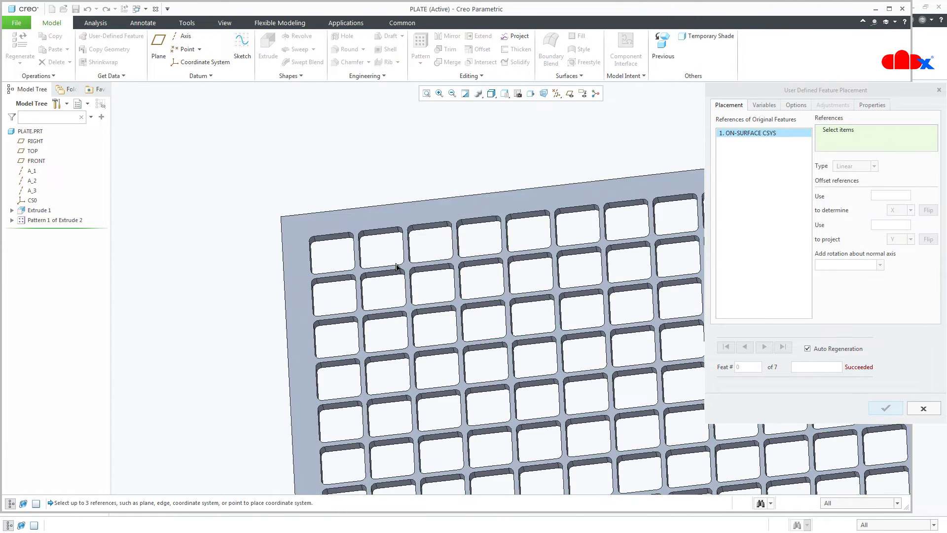
pyautogui.click(410, 312)
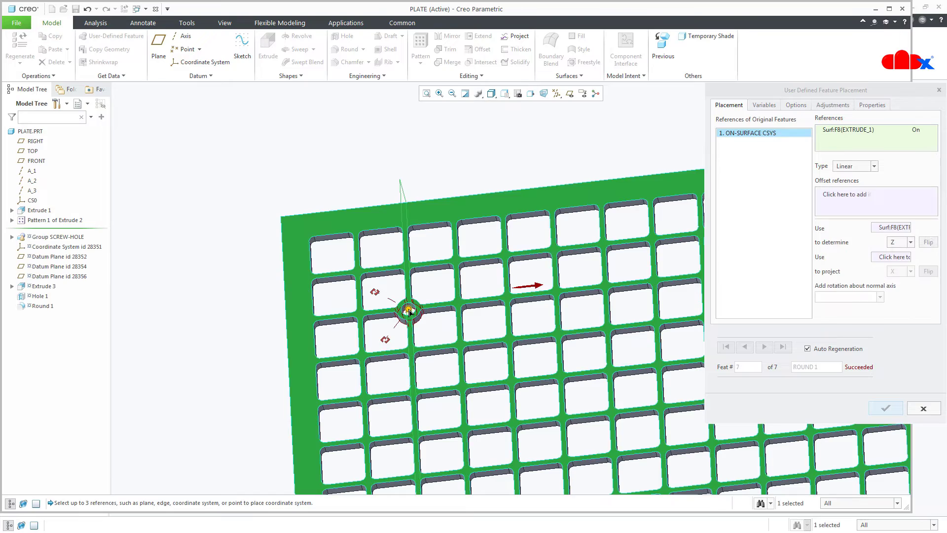
pyautogui.scroll(-4, 408, 315)
pyautogui.moveTo(444, 335); pyautogui.dragTo(437, 313, button='middle')
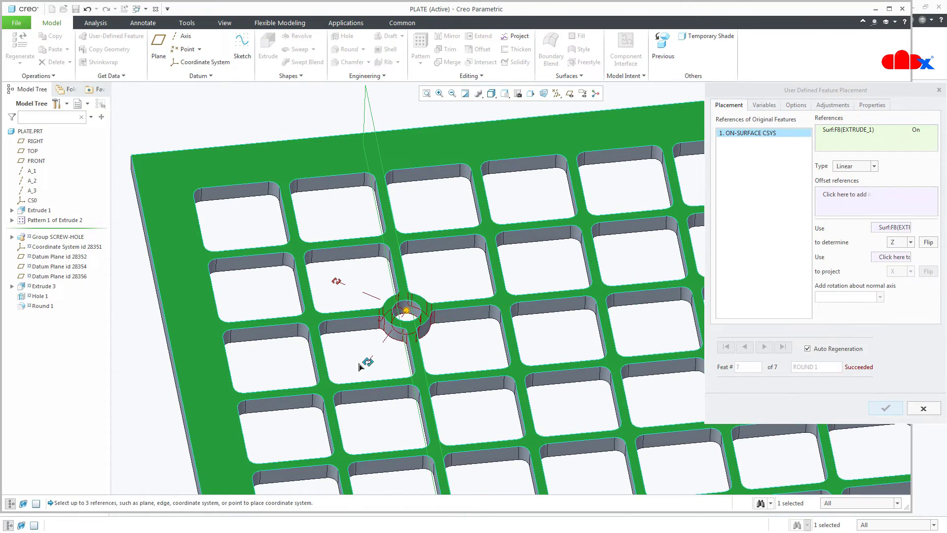
pyautogui.click(180, 388)
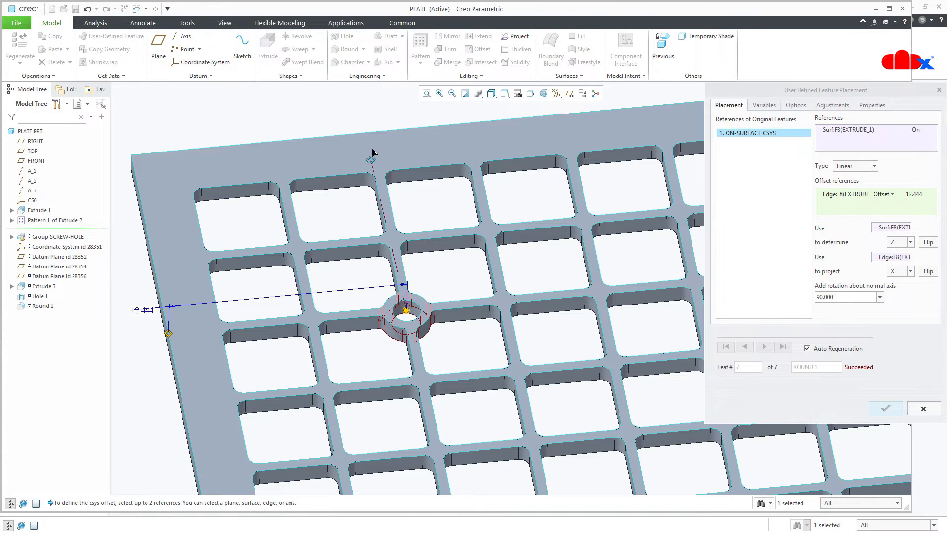
pyautogui.click(374, 135)
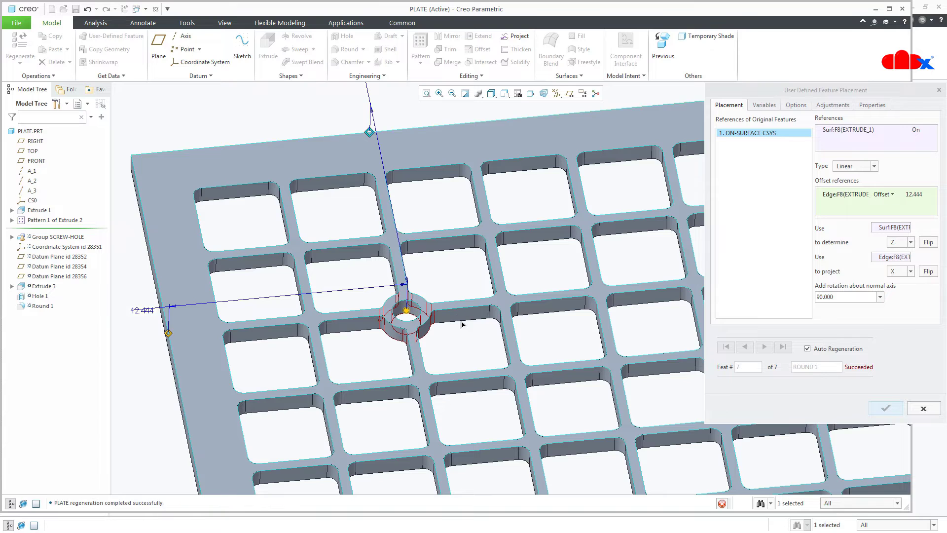
# Set both edge offsets of the UDF's coordinate system to 12.500
pyautogui.doubleClick(138, 309)
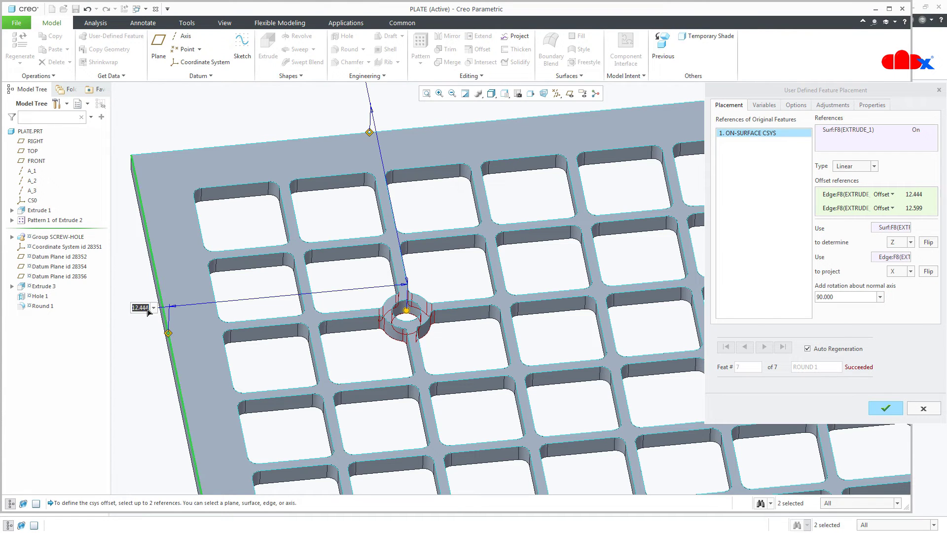
pyautogui.click(153, 307)
pyautogui.click(139, 318)
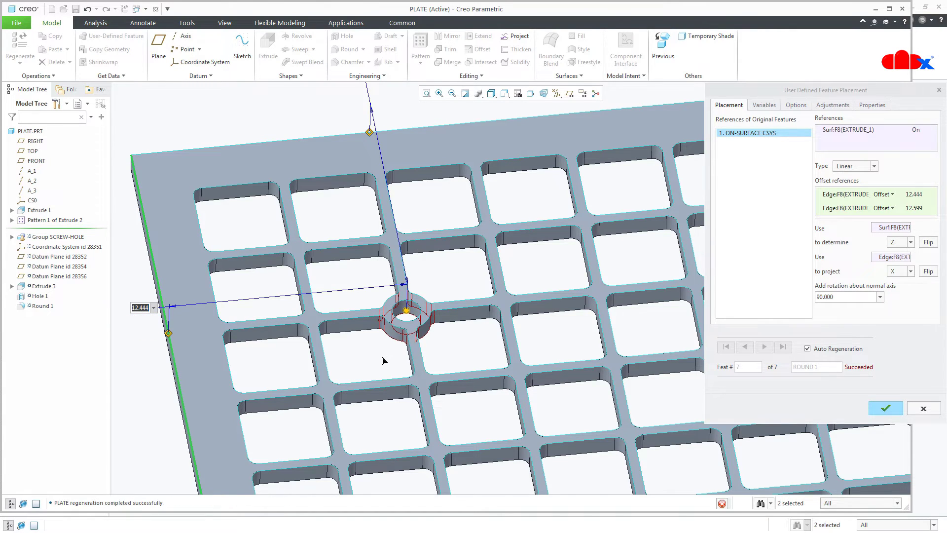
pyautogui.scroll(-2, 387, 358)
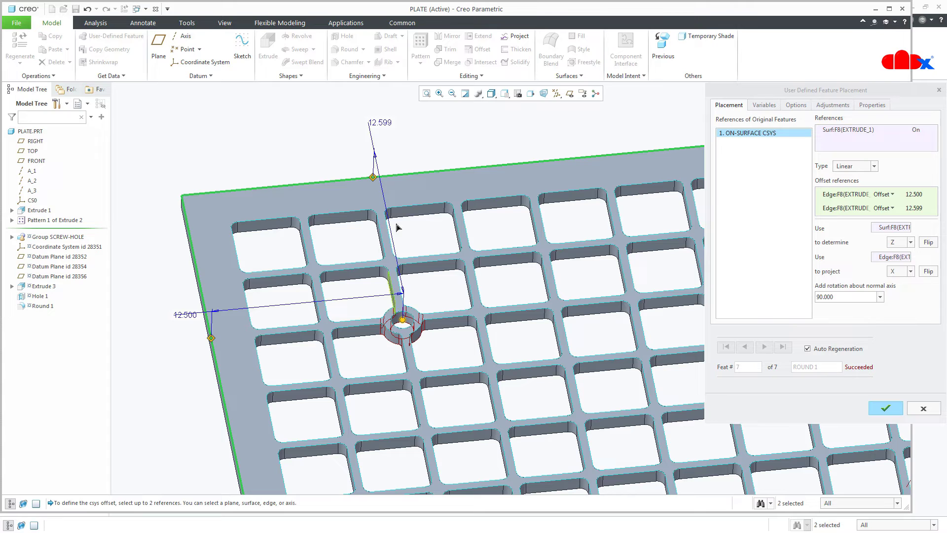
pyautogui.doubleClick(380, 122)
pyautogui.click(391, 120)
pyautogui.click(391, 129)
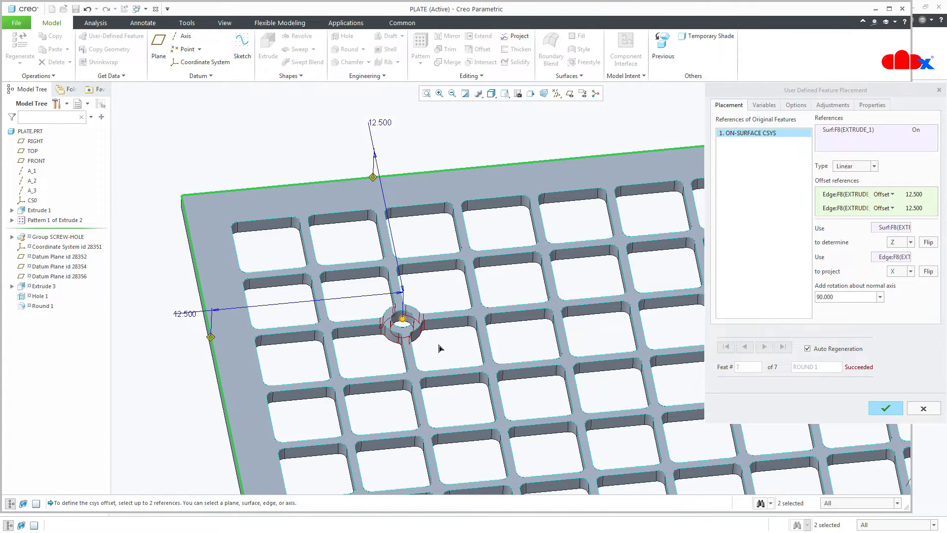
# Accept the UDF placement to create the SCREW-HOLE group on the plate and clear the selection
pyautogui.moveTo(442, 353)
pyautogui.mouseDown(button='middle')
pyautogui.moveTo(434, 417)
pyautogui.moveTo(433, 354)
pyautogui.mouseUp(button='middle')
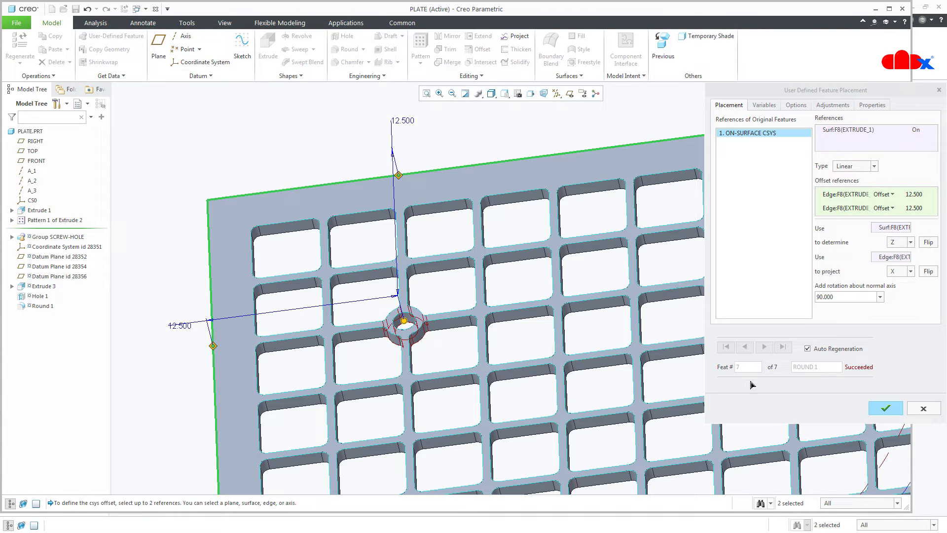
pyautogui.click(886, 408)
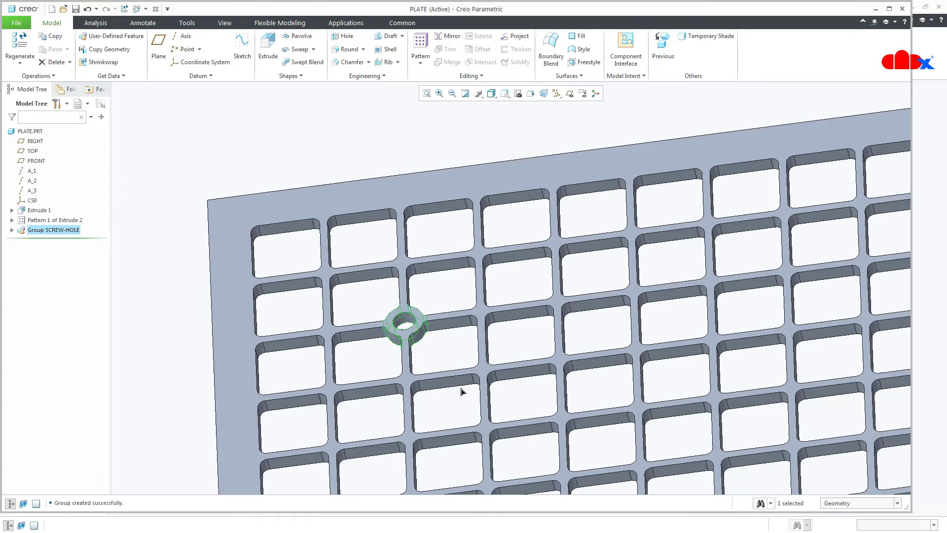
pyautogui.click(431, 351)
pyautogui.scroll(-3, 412, 328)
pyautogui.moveTo(413, 327)
pyautogui.mouseDown(button='middle')
pyautogui.moveTo(423, 363)
pyautogui.moveTo(423, 353)
pyautogui.mouseUp(button='middle')
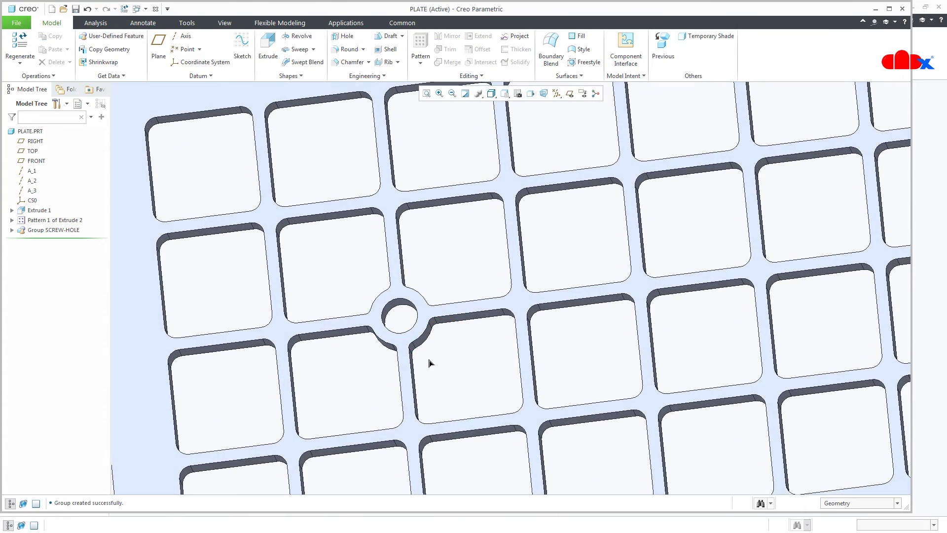
pyautogui.hotkey('ctrl', 'd')
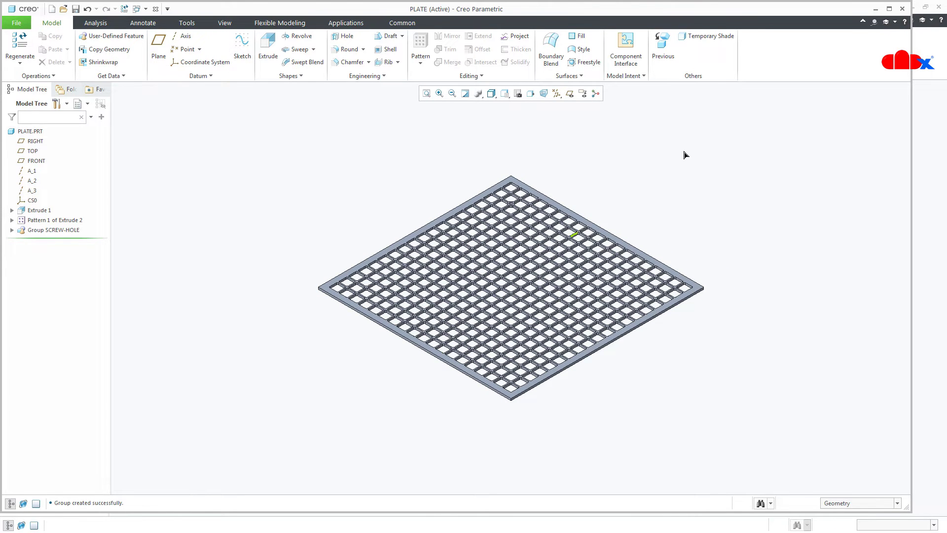
# Close the plate window and delete the BOSS-SAB and BOSS_SAT groups from the CUBE2 part
pyautogui.click(901, 9)
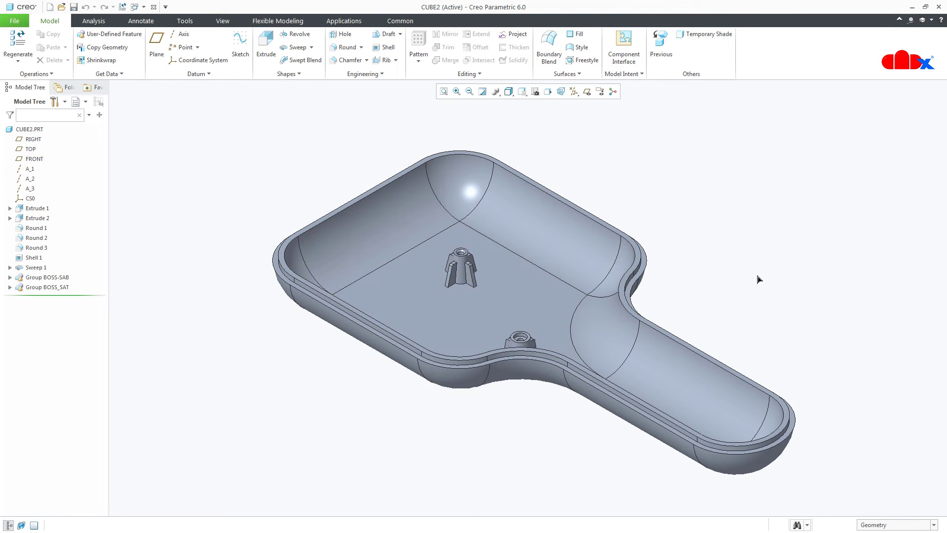
pyautogui.click(64, 278)
pyautogui.keyDown('ctrl'); pyautogui.click(64, 287); pyautogui.keyUp('ctrl')
pyautogui.rightClick(64, 288)
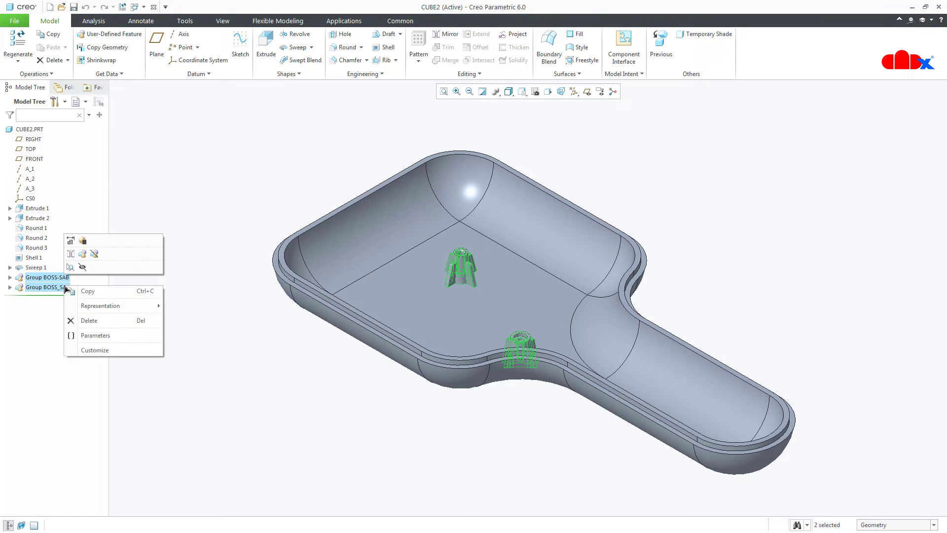
pyautogui.click(86, 321)
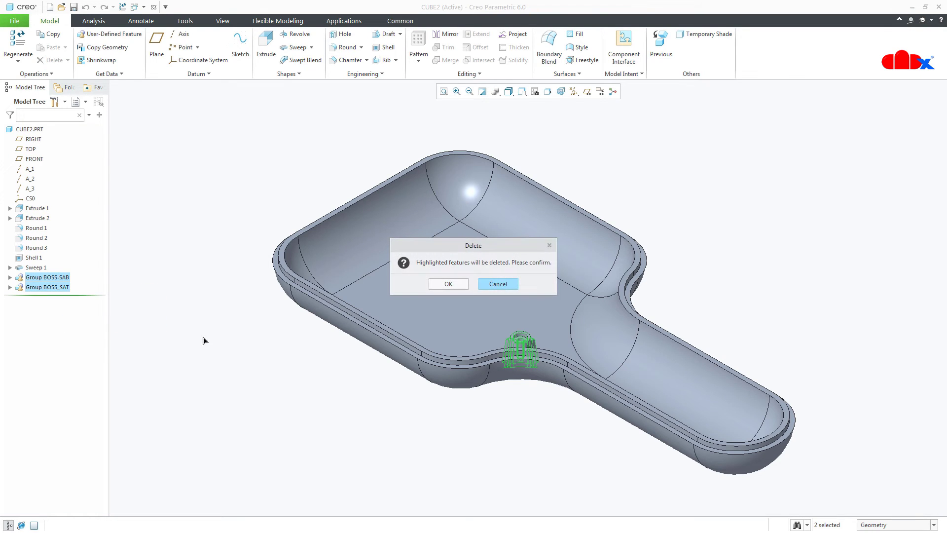
pyautogui.click(459, 284)
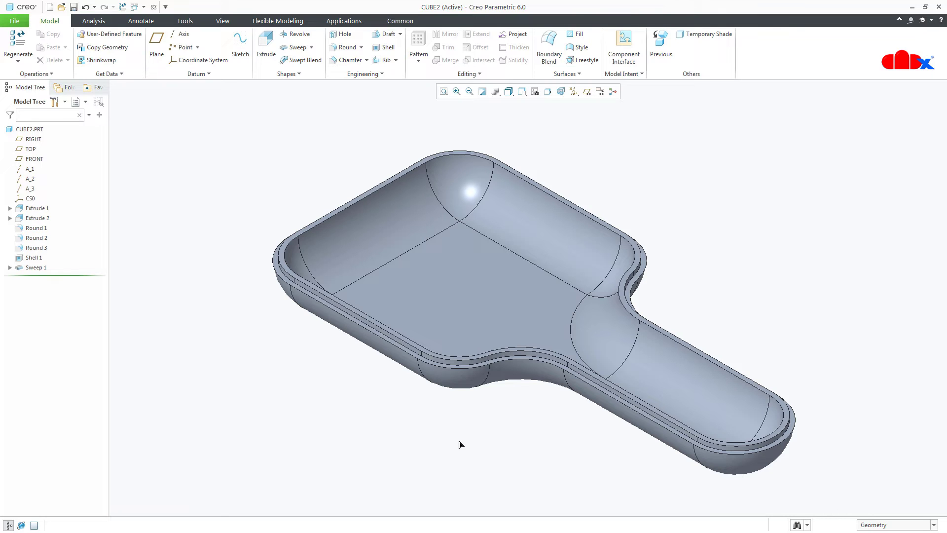
# Open boss1.prt and review CS0, the RIGHT, TOP and FRONT datum planes, and the definition of Extrude 2
pyautogui.click(63, 8)
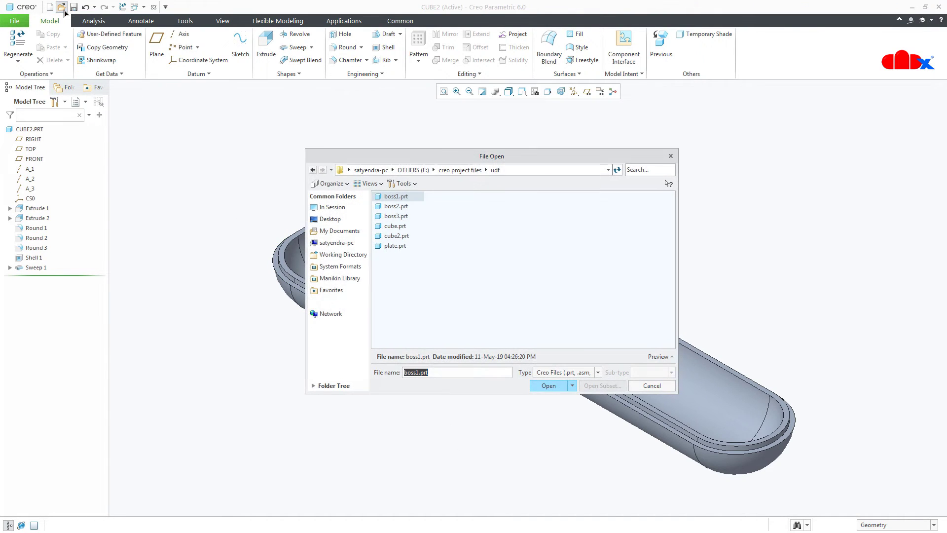
pyautogui.doubleClick(385, 197)
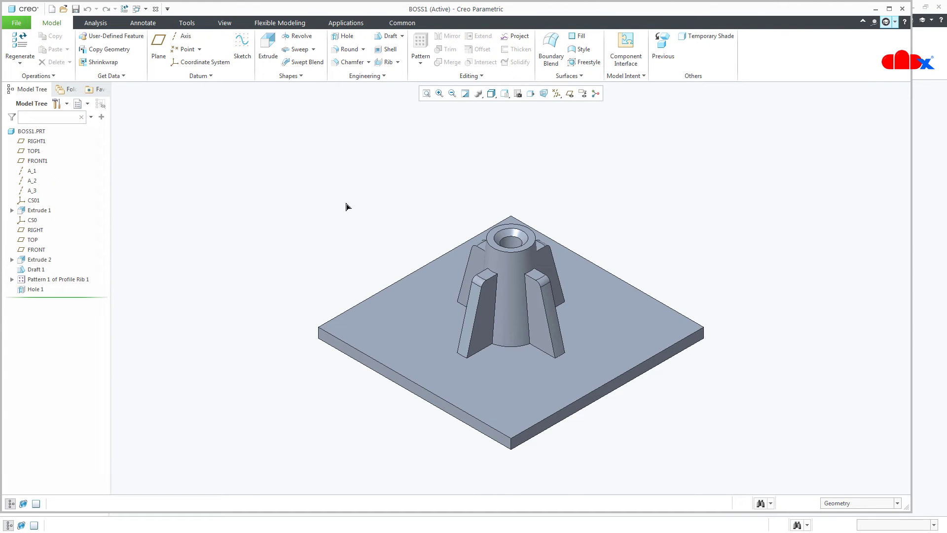
pyautogui.click(32, 221)
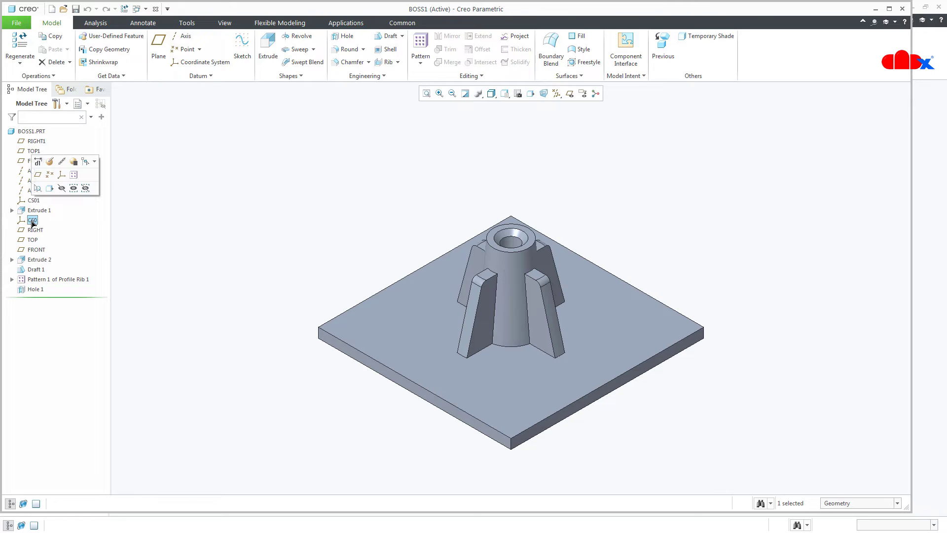
pyautogui.click(33, 230)
pyautogui.click(33, 240)
pyautogui.click(33, 250)
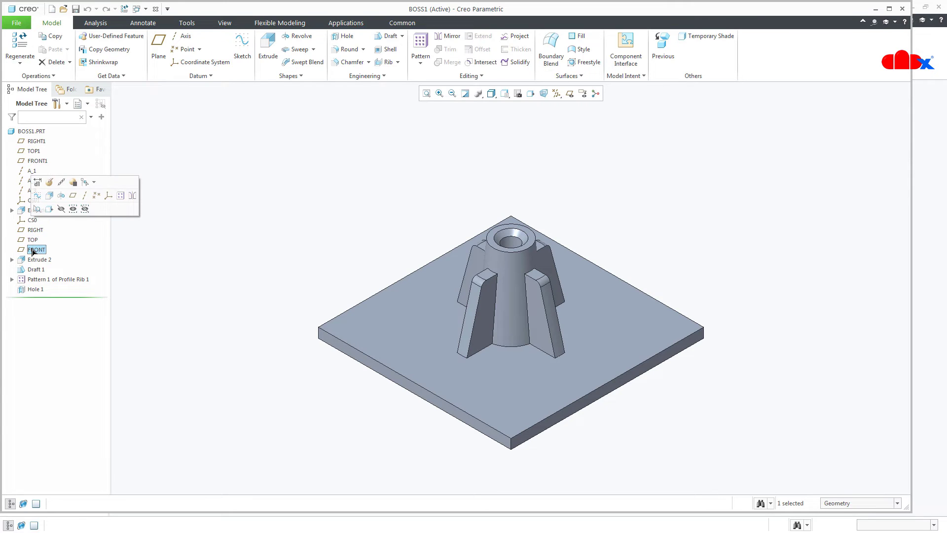
pyautogui.click(34, 260)
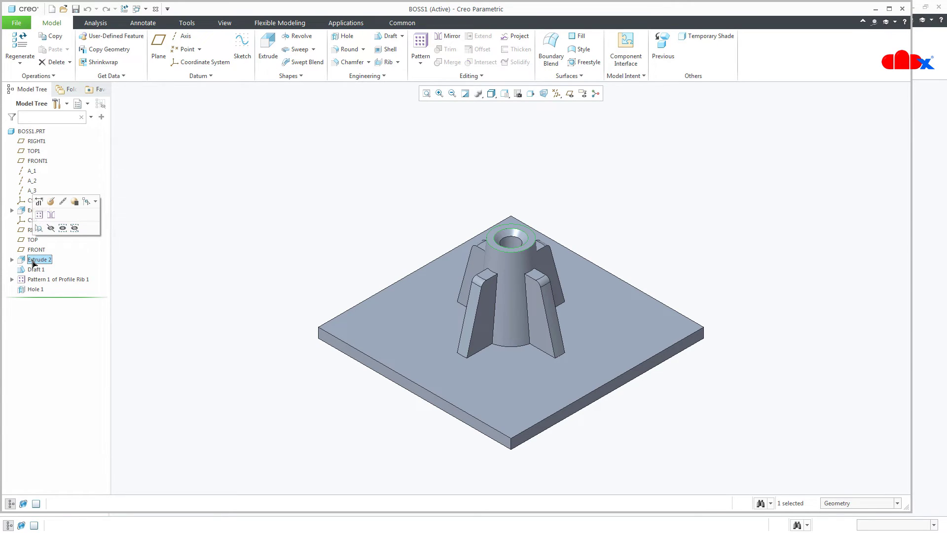
pyautogui.click(51, 202)
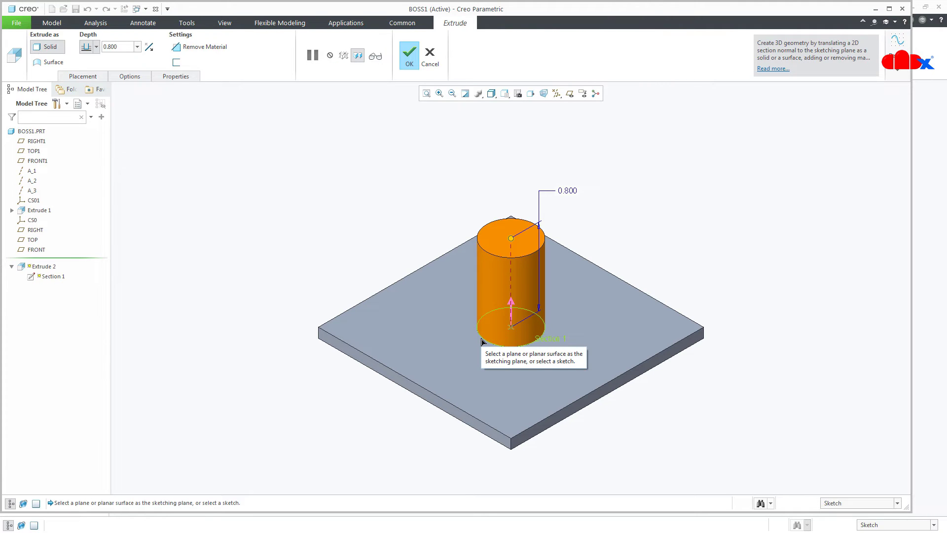
pyautogui.middleClick(512, 251)
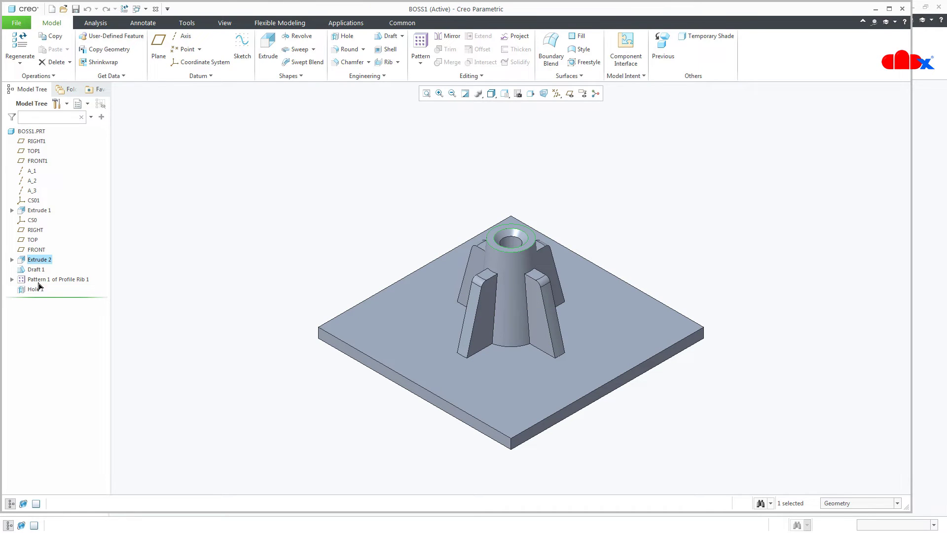
# Roll the model back to just before Extrude 2 and review CS0 and the RIGHT, TOP and FRONT datum planes
pyautogui.moveTo(42, 297); pyautogui.dragTo(54, 254)
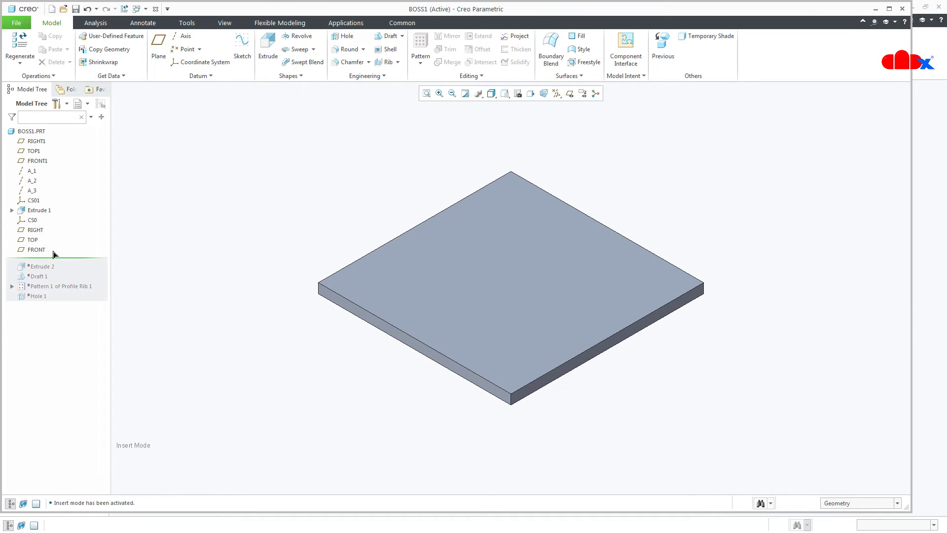
pyautogui.click(32, 221)
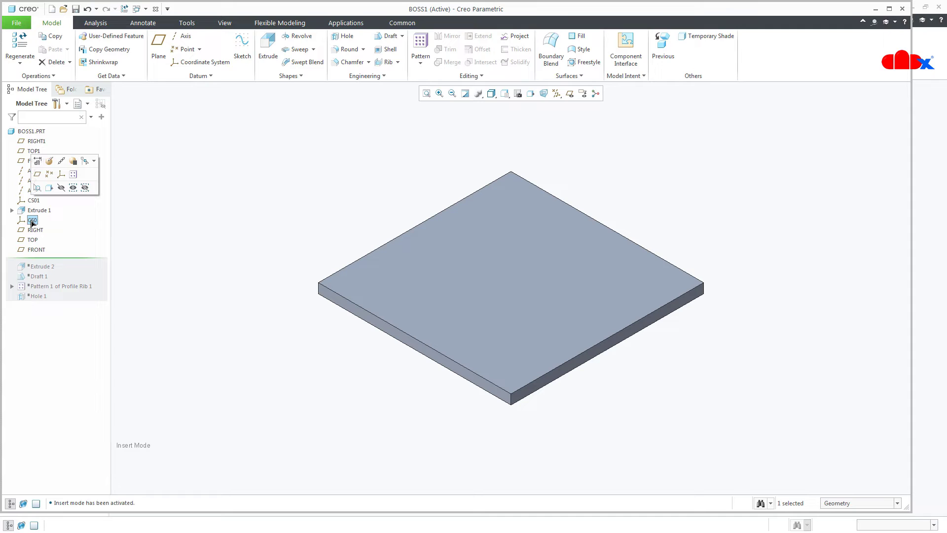
pyautogui.click(32, 230)
pyautogui.click(31, 241)
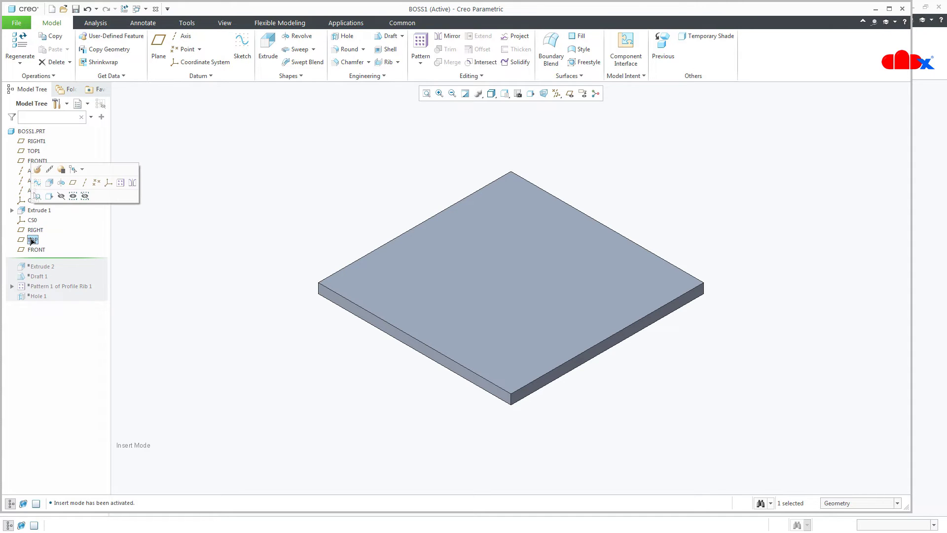
pyautogui.click(31, 250)
# Restore Extrude 2 in the model history and review its sketch plane and depth definition
pyautogui.moveTo(31, 257); pyautogui.dragTo(49, 269)
pyautogui.click(44, 260)
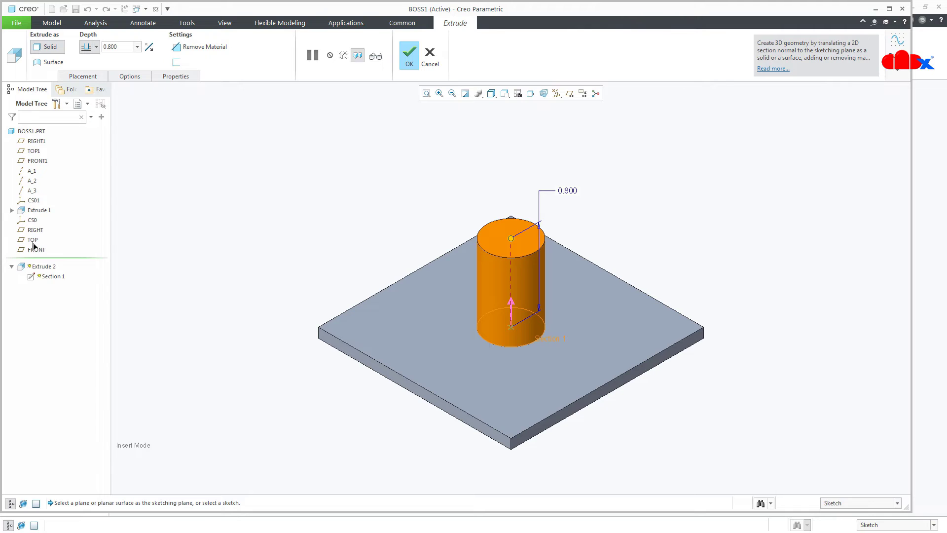
pyautogui.middleClick(287, 322)
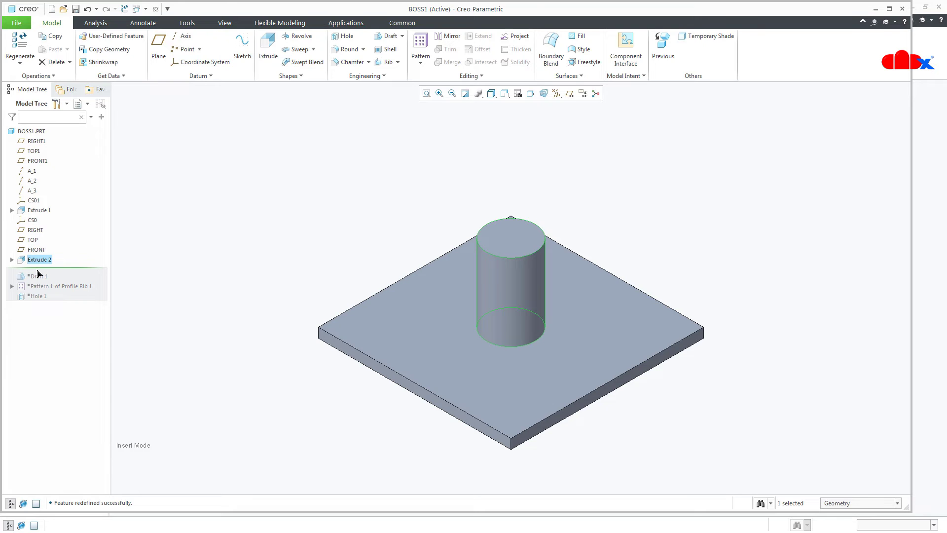
# Bring Draft 1 back into the model history and examine its hinge, pull direction and angle
pyautogui.moveTo(54, 272); pyautogui.dragTo(55, 277)
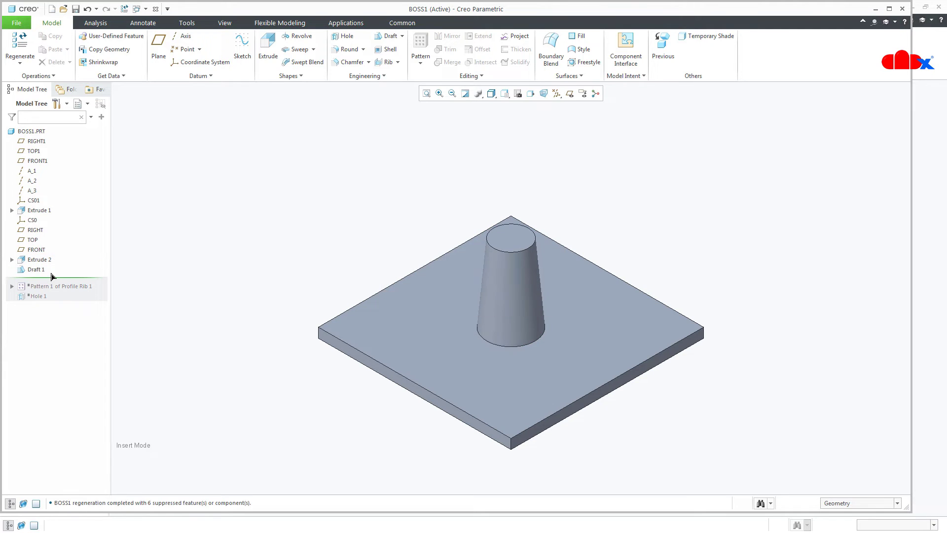
pyautogui.click(49, 270)
pyautogui.click(72, 223)
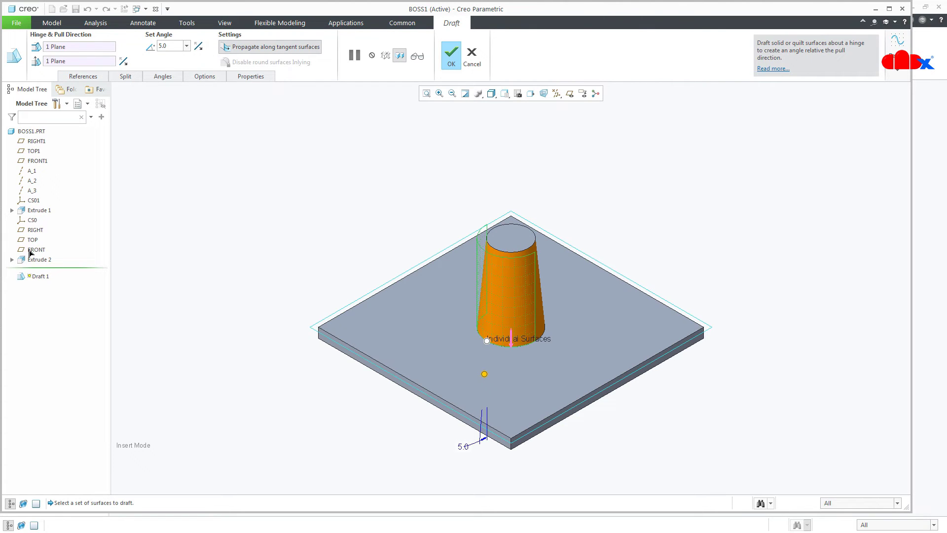
pyautogui.middleClick(161, 280)
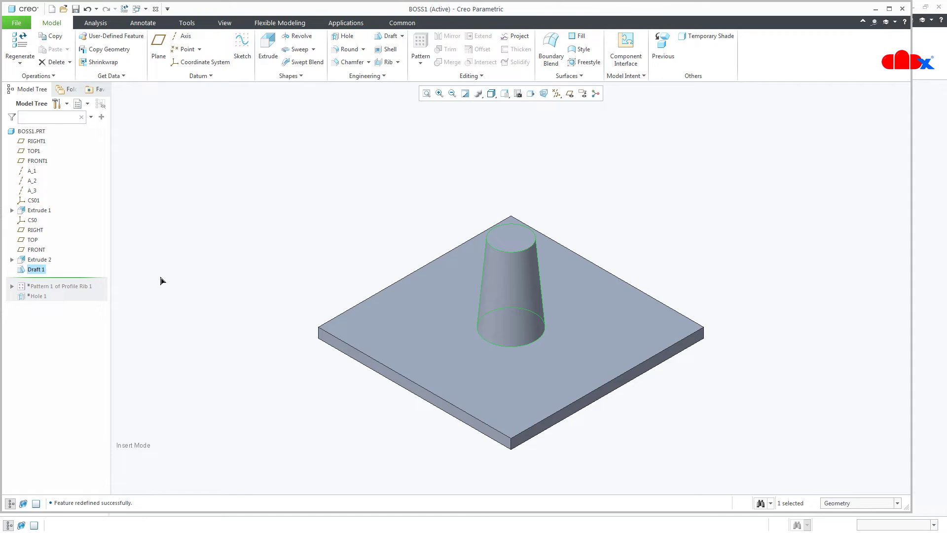
# Restore the profile rib pattern and examine the first rib's definition and section sketch, returning to the default view
pyautogui.moveTo(85, 282); pyautogui.dragTo(81, 288)
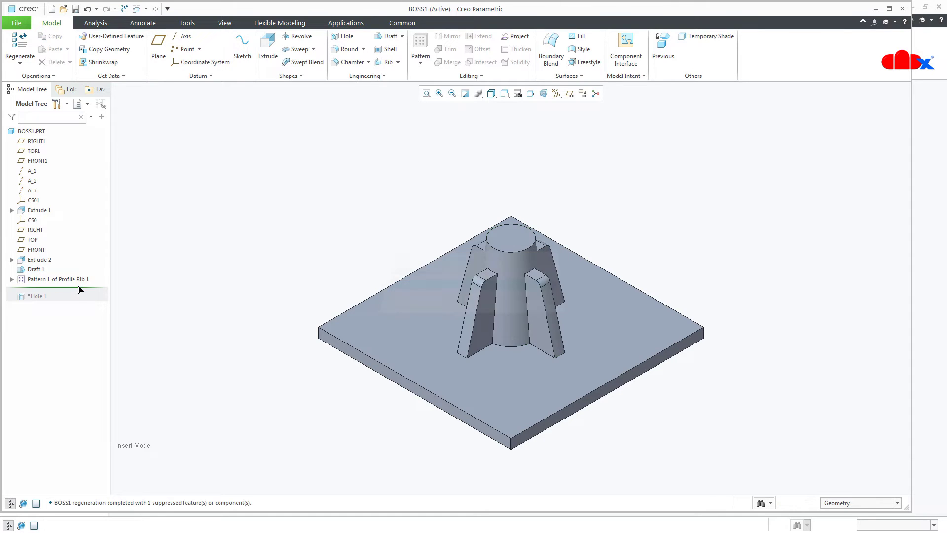
pyautogui.click(12, 279)
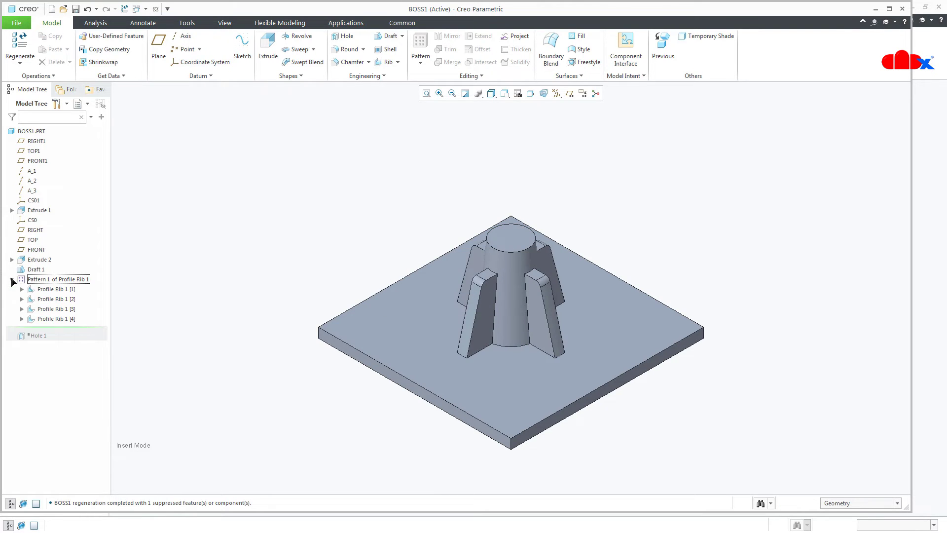
pyautogui.click(46, 290)
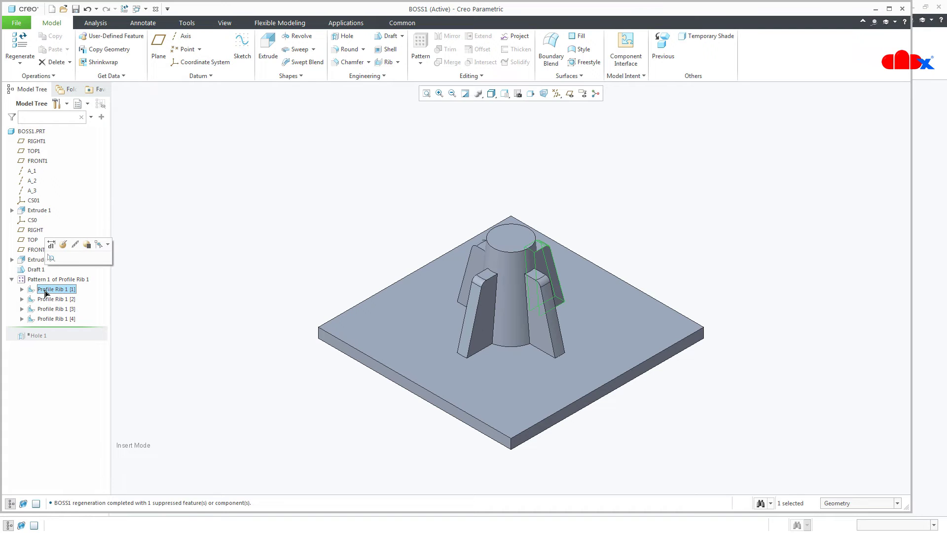
pyautogui.click(63, 244)
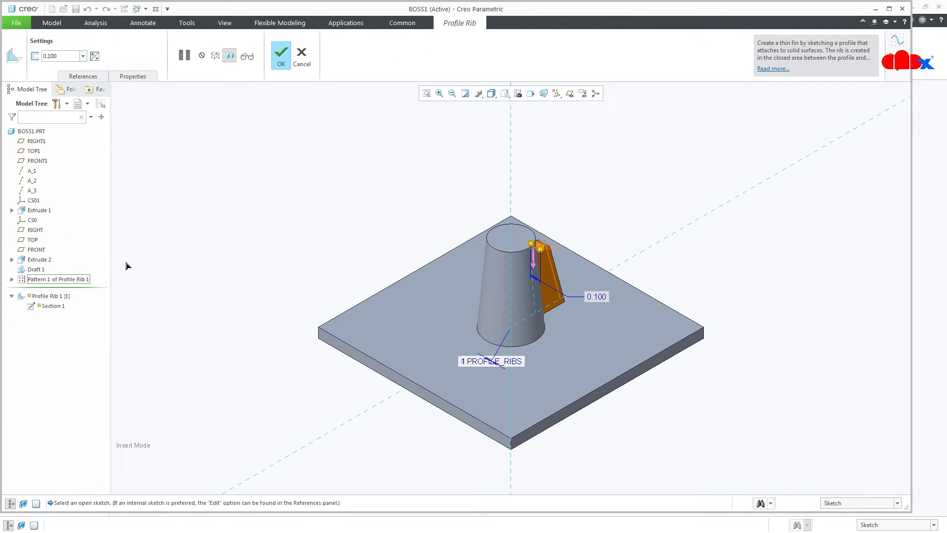
pyautogui.rightClick(161, 271)
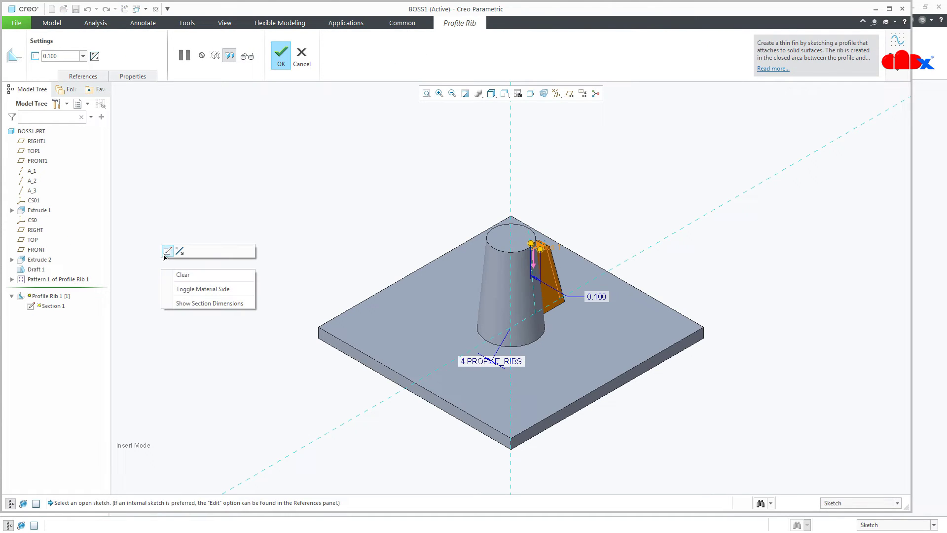
pyautogui.click(164, 252)
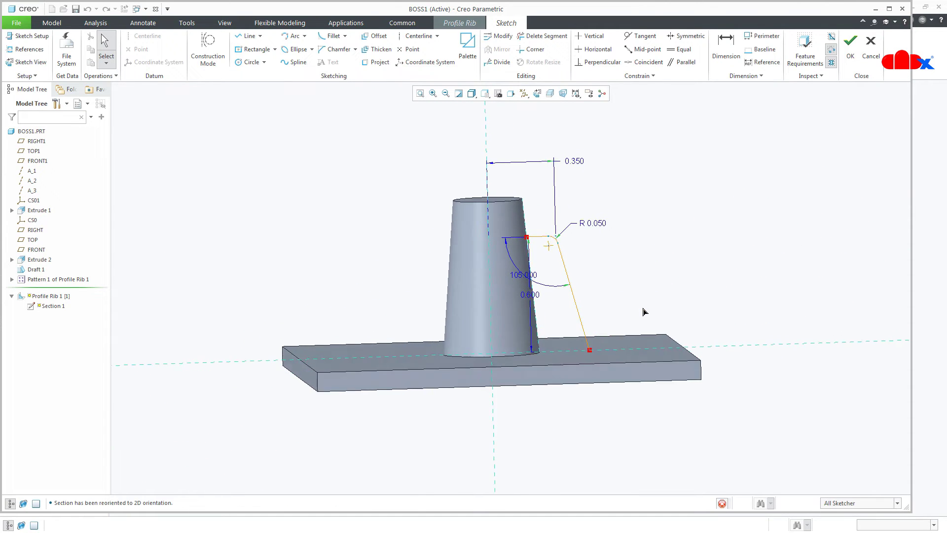
pyautogui.scroll(-1, 623, 316)
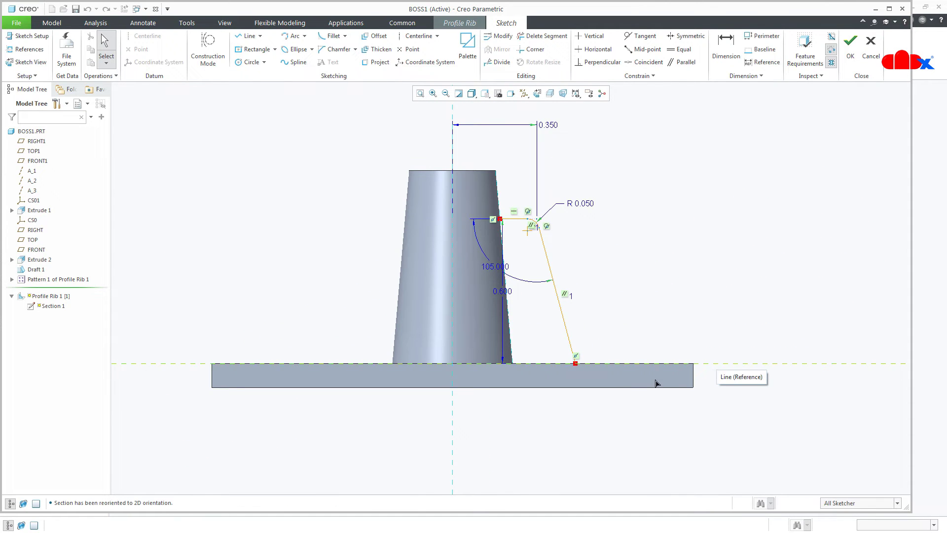
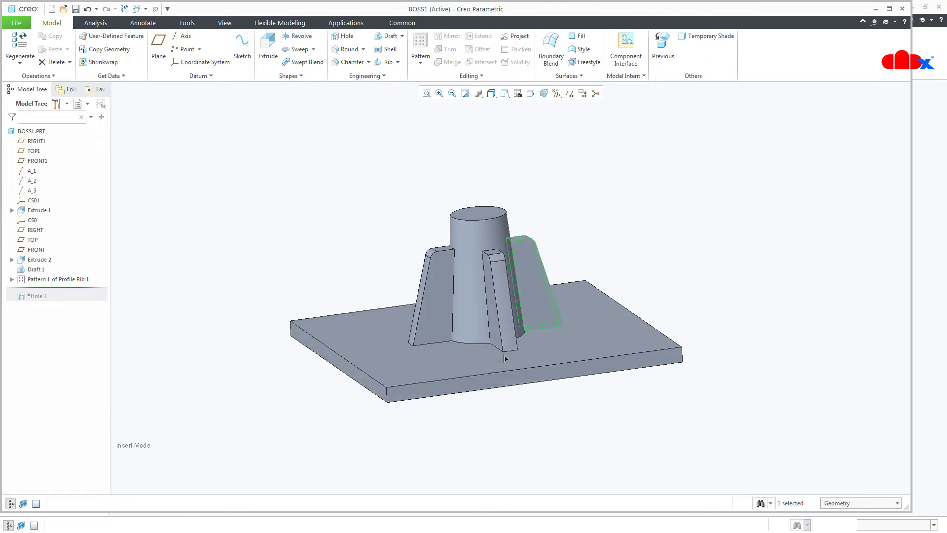
pyautogui.hotkey('ctrl', 'd')
pyautogui.click(422, 448)
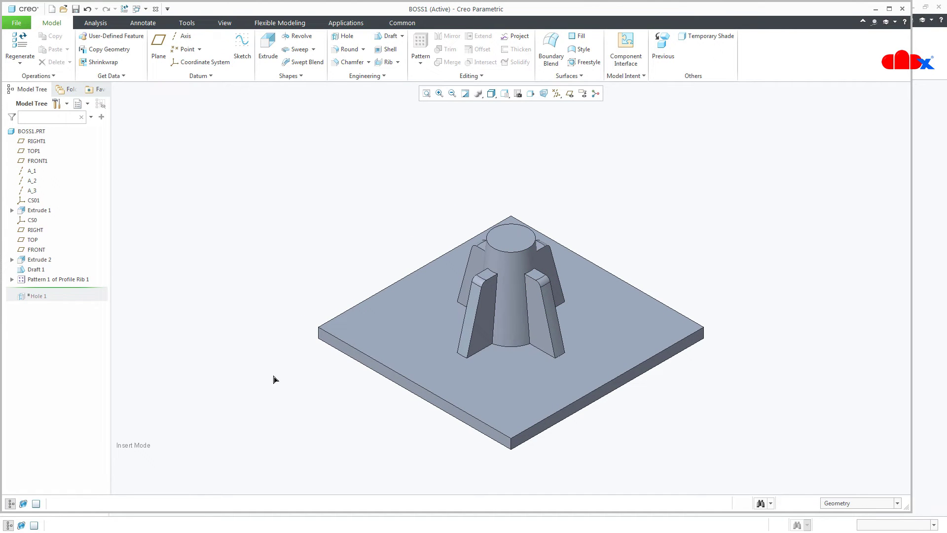
# Restore Hole 1 at the end of the model history and review its type, size and placement references
pyautogui.moveTo(82, 291); pyautogui.dragTo(82, 302)
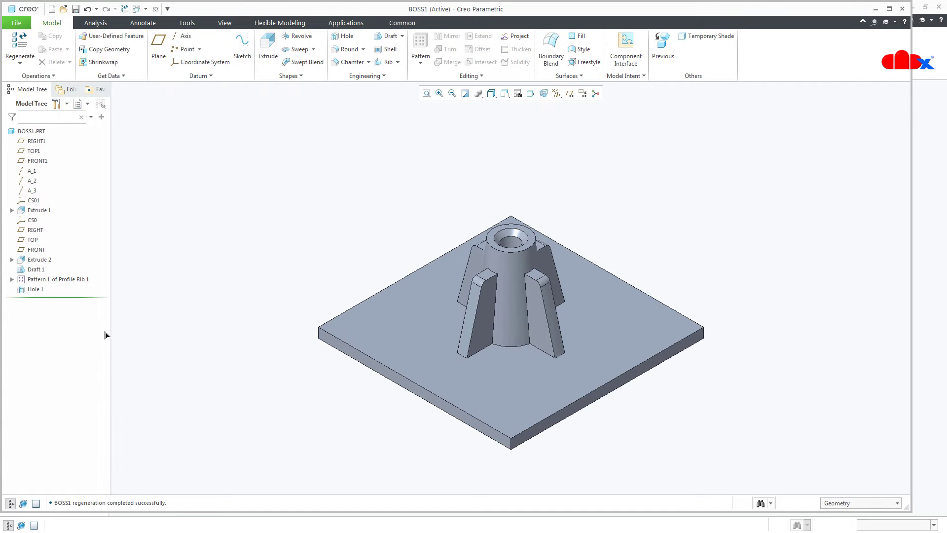
pyautogui.click(34, 289)
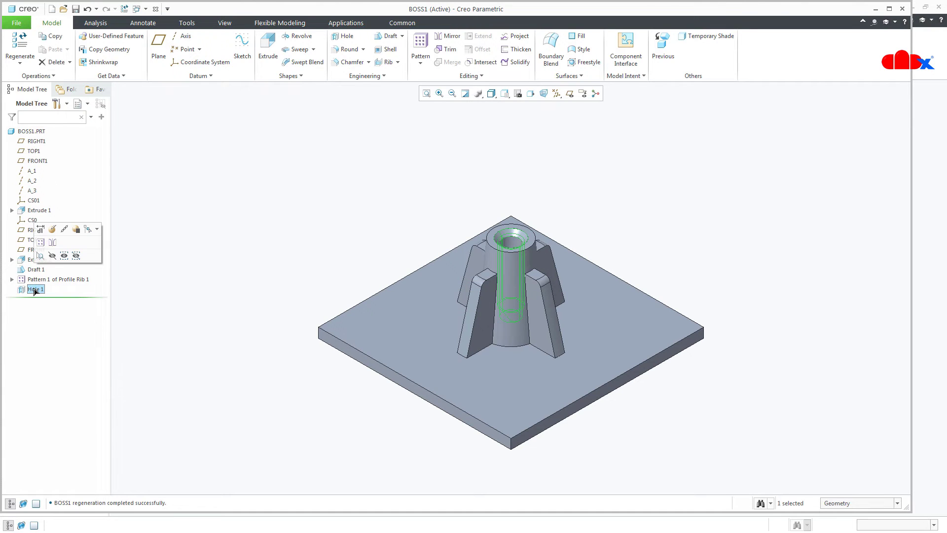
pyautogui.click(53, 228)
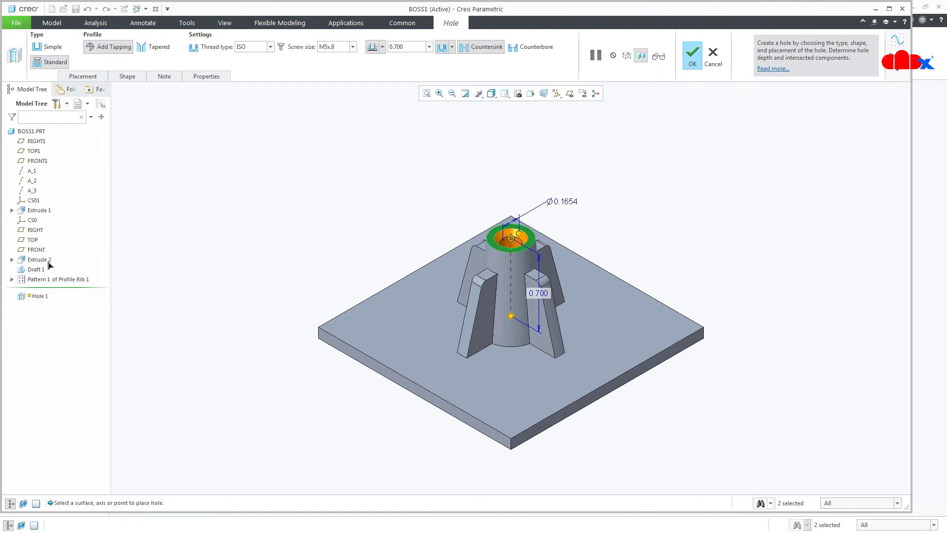
pyautogui.middleClick(295, 392)
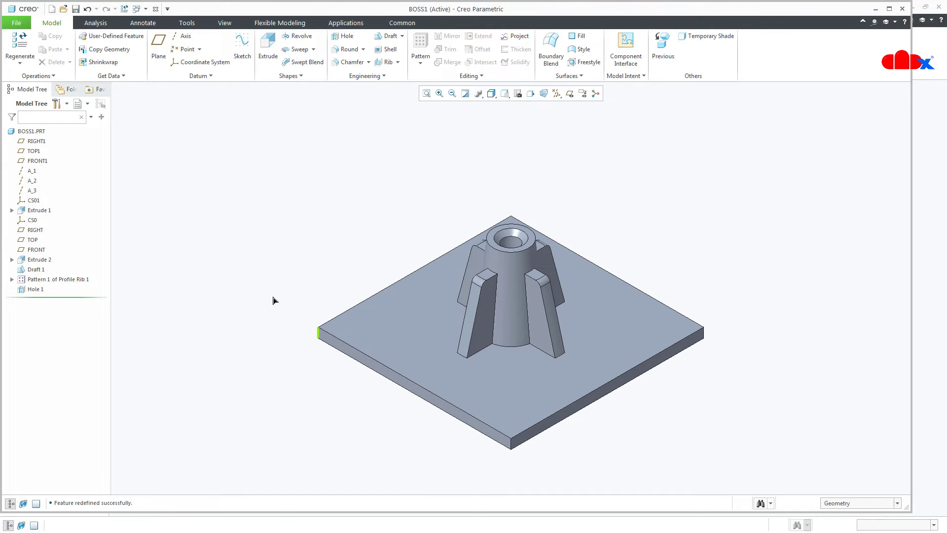
# Open boss2.prt from the udf folder and inspect the boss inside the shelled box
pyautogui.click(63, 8)
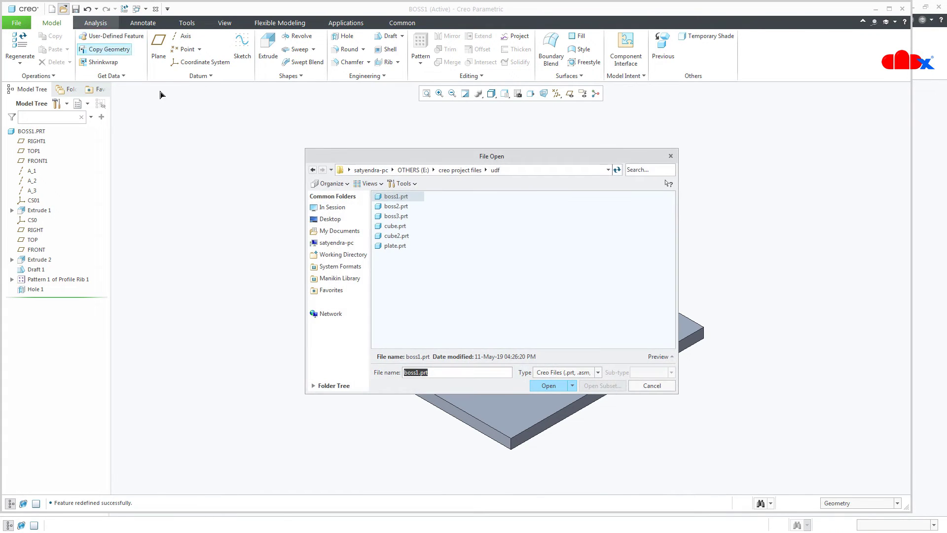
pyautogui.doubleClick(405, 208)
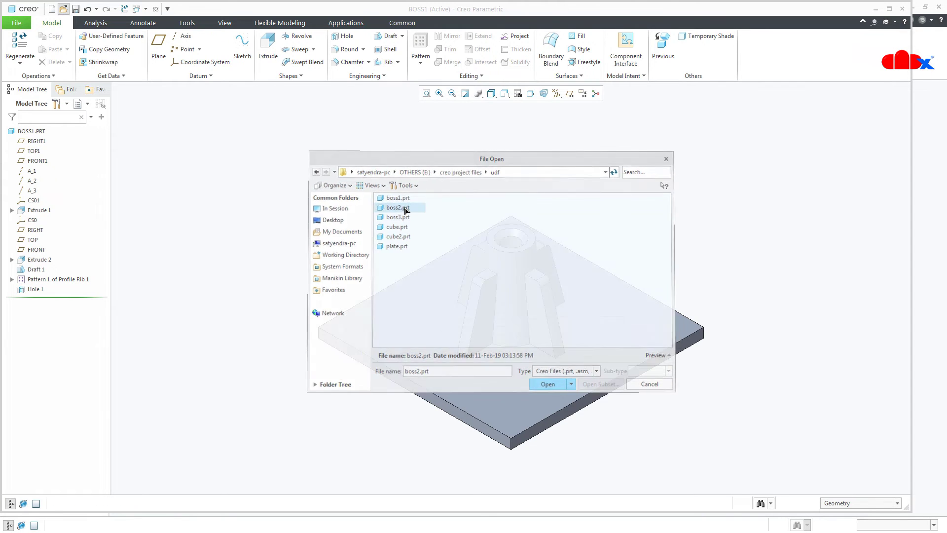
pyautogui.hotkey('ctrl', 'd')
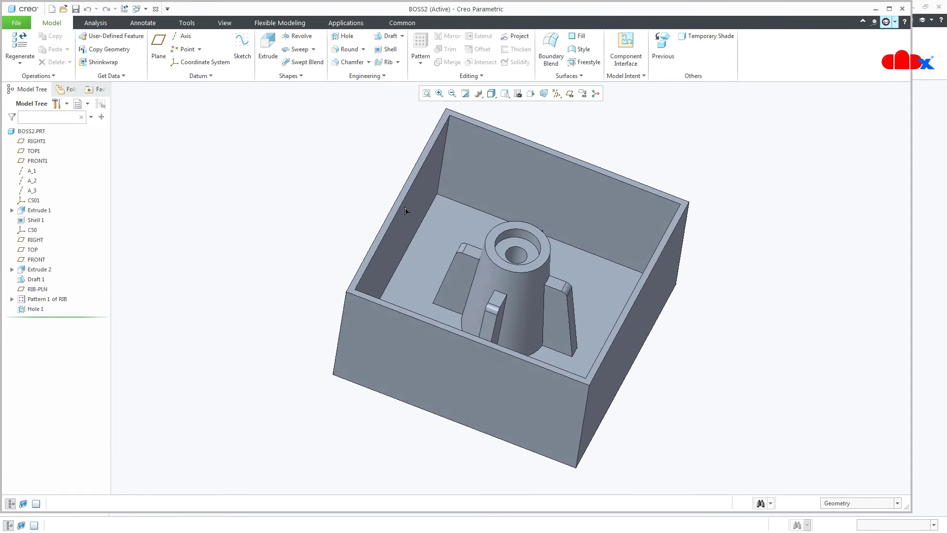
pyautogui.scroll(-2, 551, 255)
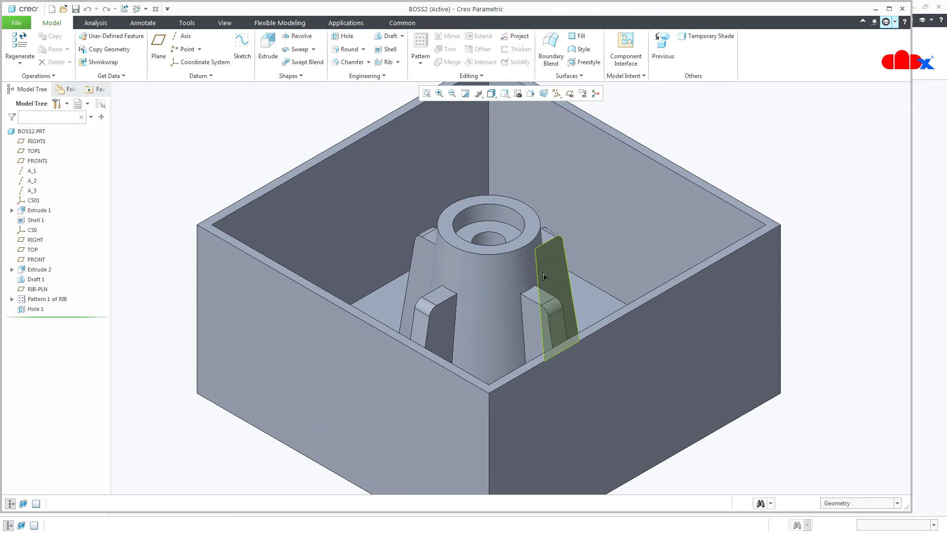
pyautogui.moveTo(543, 271)
pyautogui.mouseDown(button='middle')
pyautogui.moveTo(540, 252)
pyautogui.moveTo(527, 277)
pyautogui.mouseUp(button='middle')
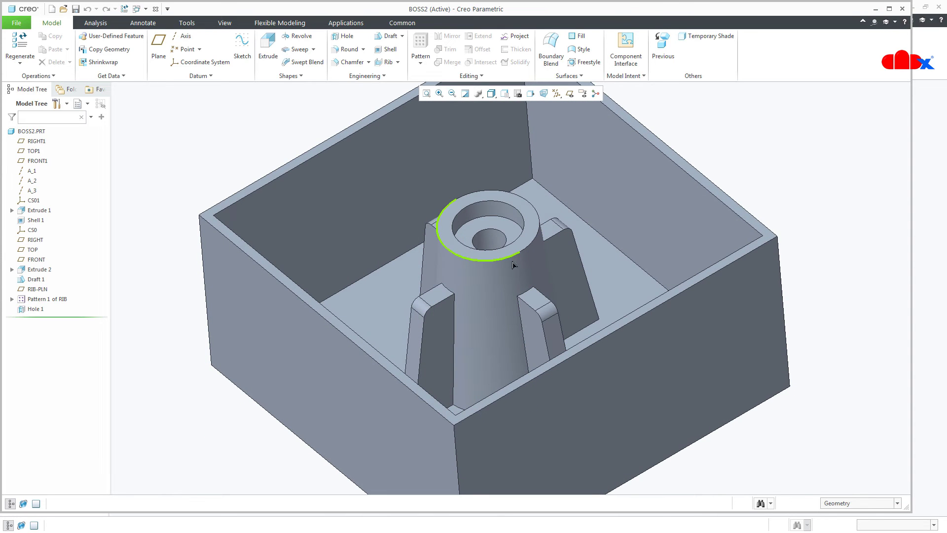
# Examine how CS0 is defined in the box part, including its placement surface and linear edge offsets
pyautogui.click(31, 232)
pyautogui.click(49, 172)
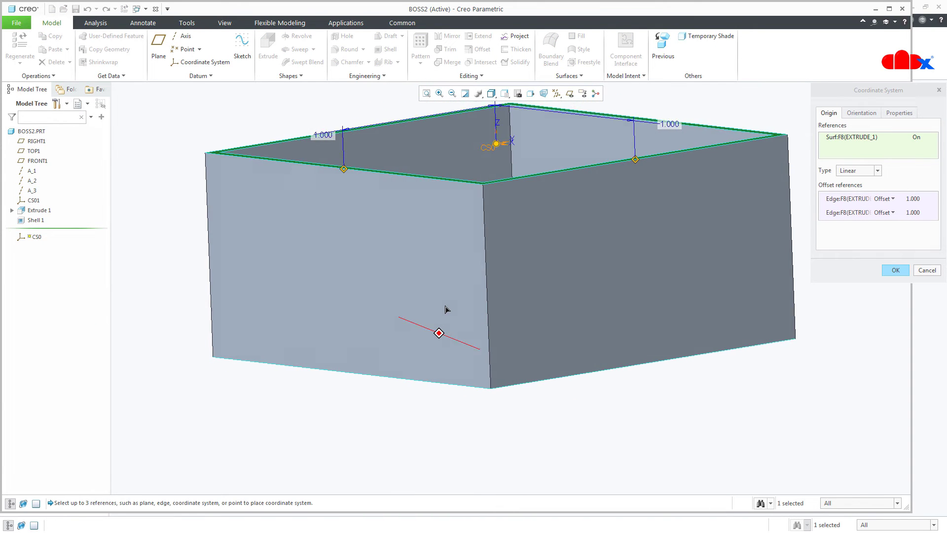
pyautogui.scroll(3, 462, 275)
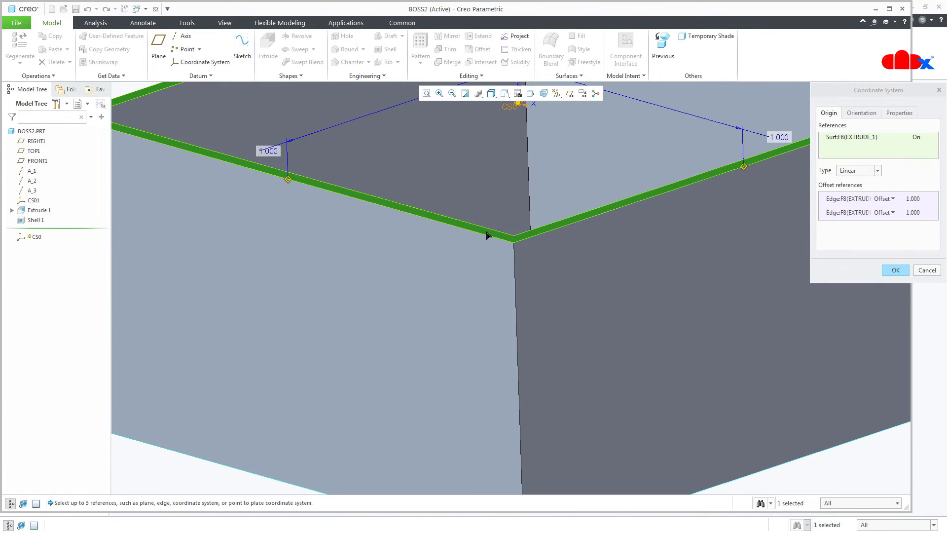
pyautogui.scroll(-5, 487, 236)
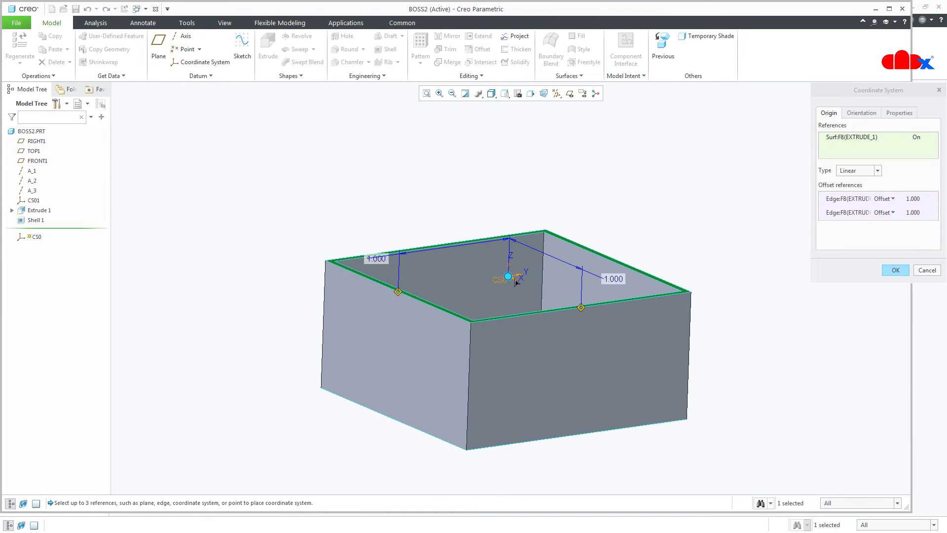
pyautogui.moveTo(518, 287); pyautogui.dragTo(513, 245, button='middle')
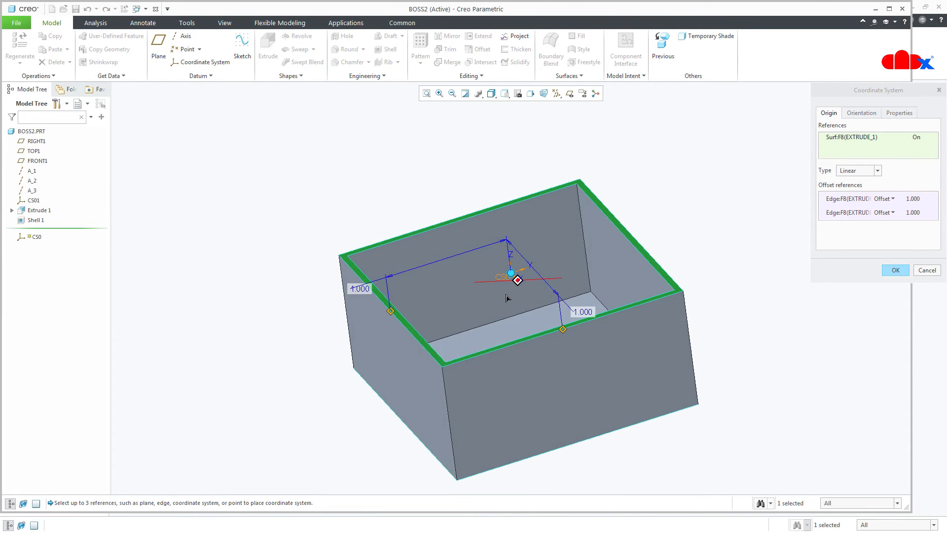
pyautogui.click(895, 270)
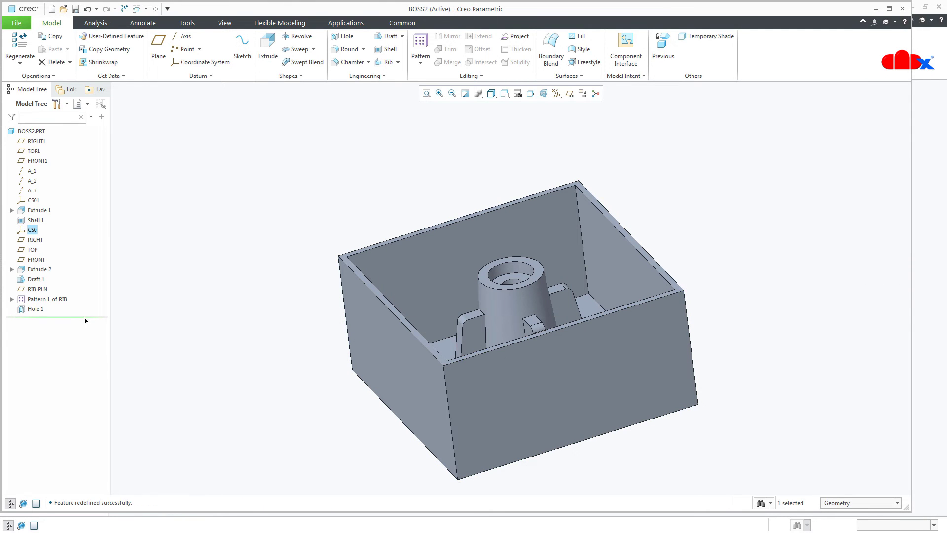
# Roll the model history back to just after CS0 and locate that coordinate system in the shelled box
pyautogui.moveTo(85, 318); pyautogui.dragTo(85, 244)
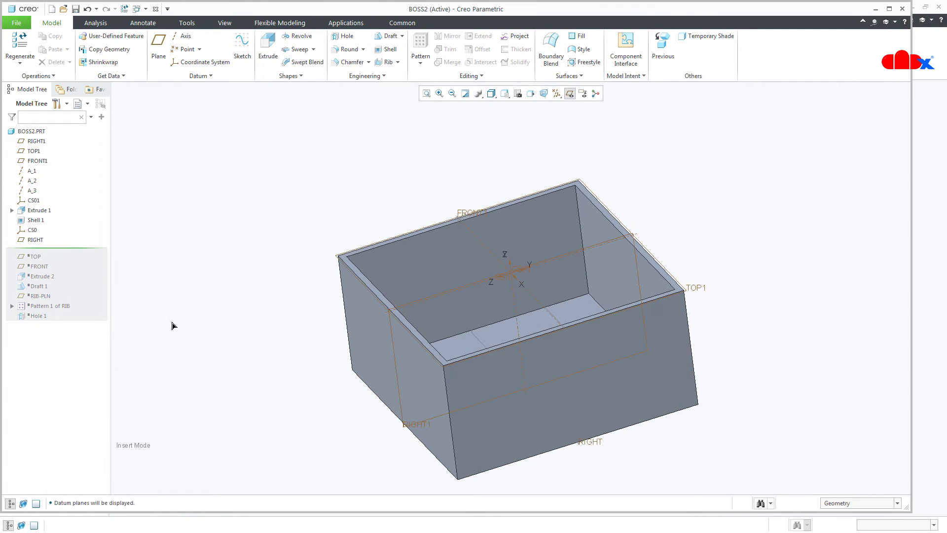
pyautogui.moveTo(171, 326); pyautogui.dragTo(213, 345, button='middle')
pyautogui.moveTo(46, 250); pyautogui.dragTo(45, 234)
pyautogui.click(31, 231)
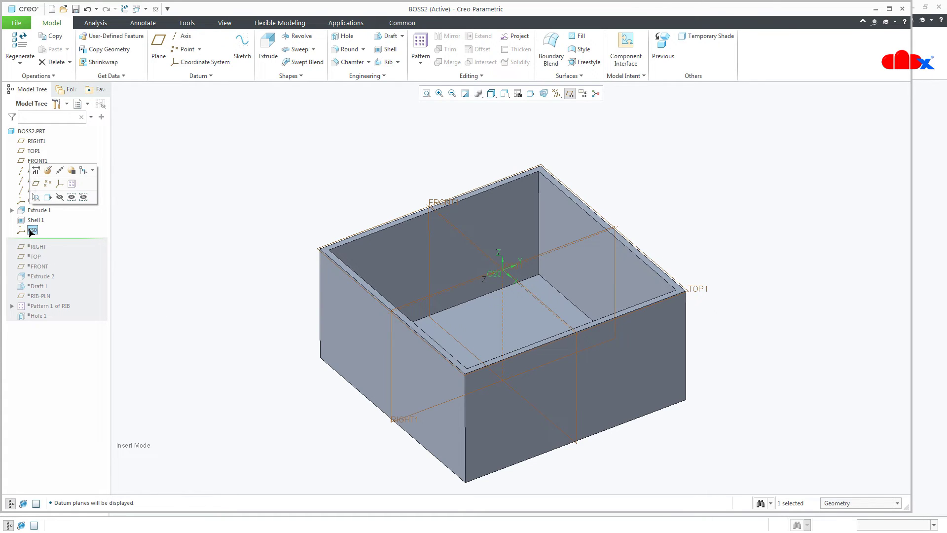
# Hide the initial datum planes, axes and coordinate system, from RIGHT1 through CS01
pyautogui.click(36, 141)
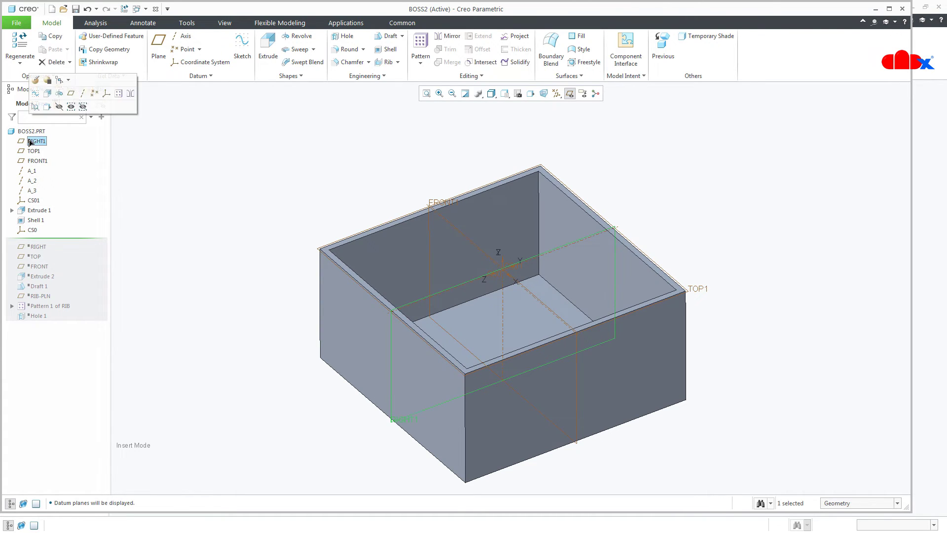
pyautogui.keyDown('shift'); pyautogui.click(29, 201); pyautogui.keyUp('shift')
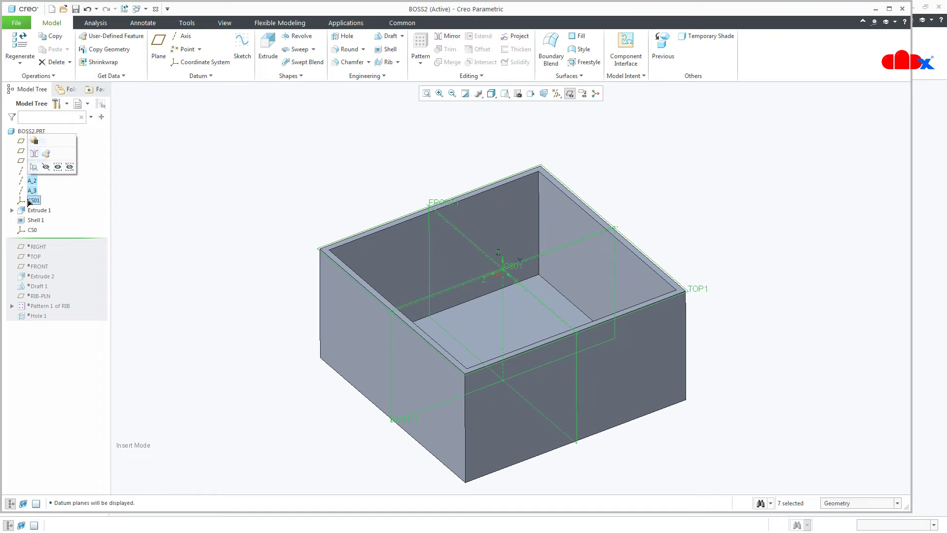
pyautogui.click(46, 167)
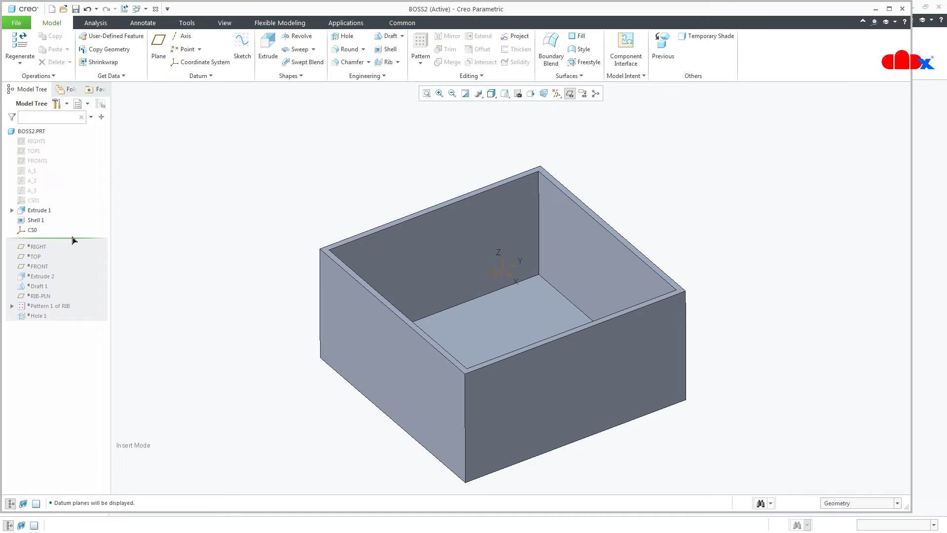
# Restore datum plane RIGHT in the model history and review its reference and plane orientation, leaving the definition as is
pyautogui.moveTo(74, 240); pyautogui.dragTo(74, 249)
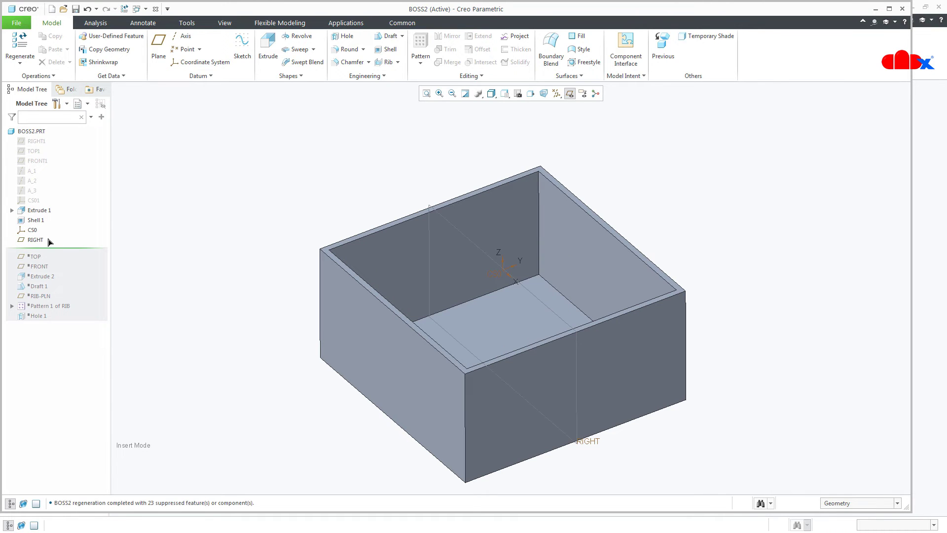
pyautogui.click(35, 241)
pyautogui.click(42, 180)
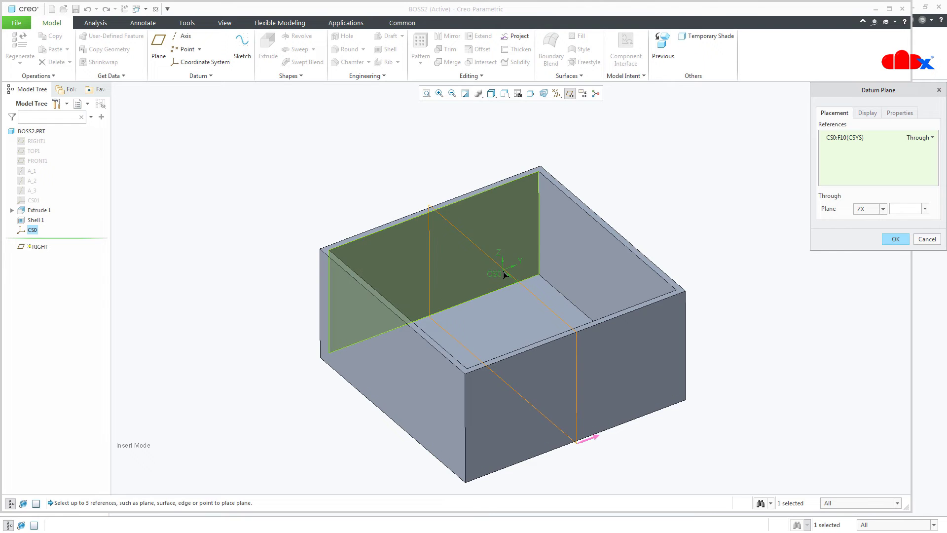
pyautogui.middleClick(295, 384)
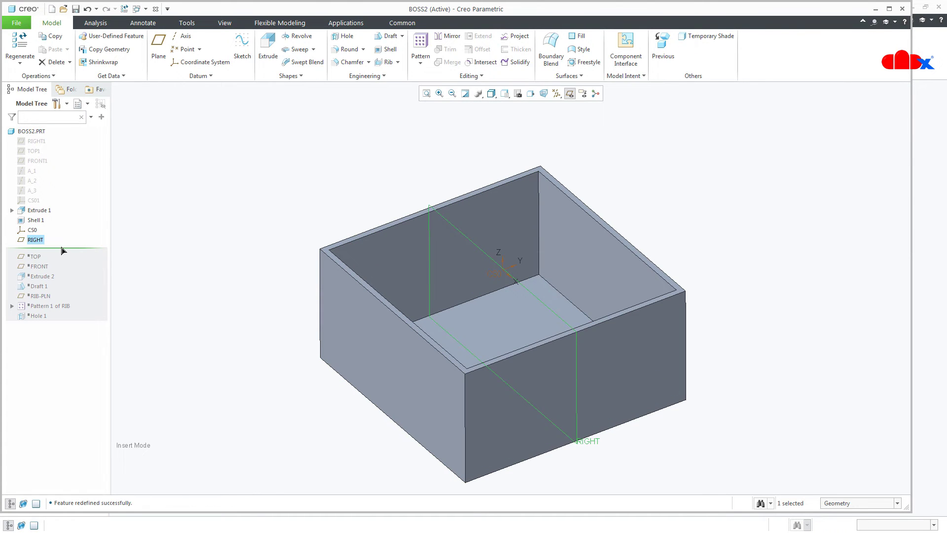
# Restore datum plane TOP in the model history and review its coordinate system reference and orientation
pyautogui.moveTo(63, 250); pyautogui.dragTo(43, 257)
pyautogui.click(33, 249)
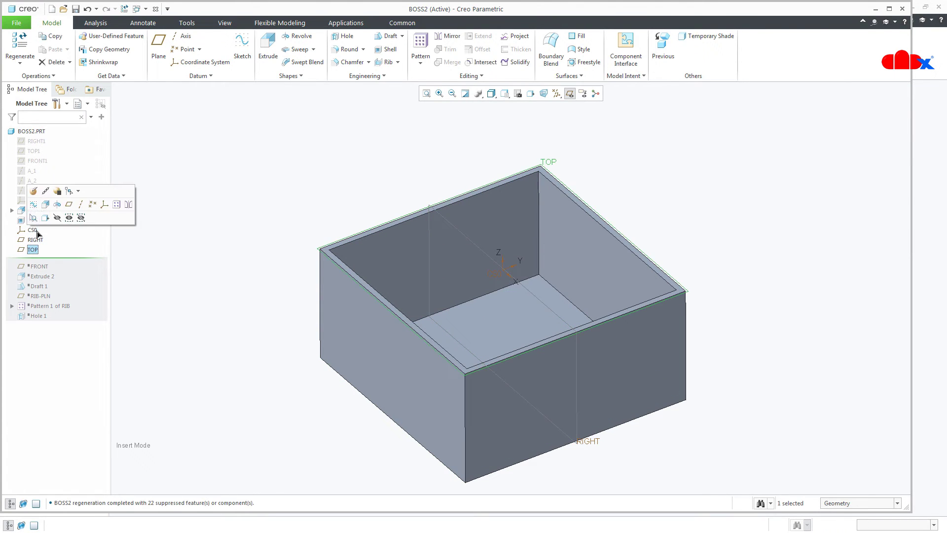
pyautogui.click(33, 192)
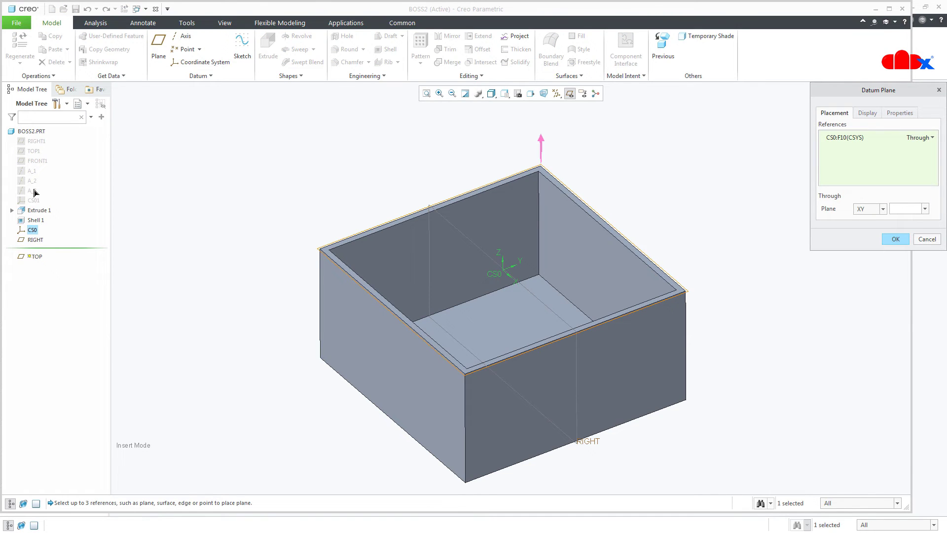
pyautogui.middleClick(148, 298)
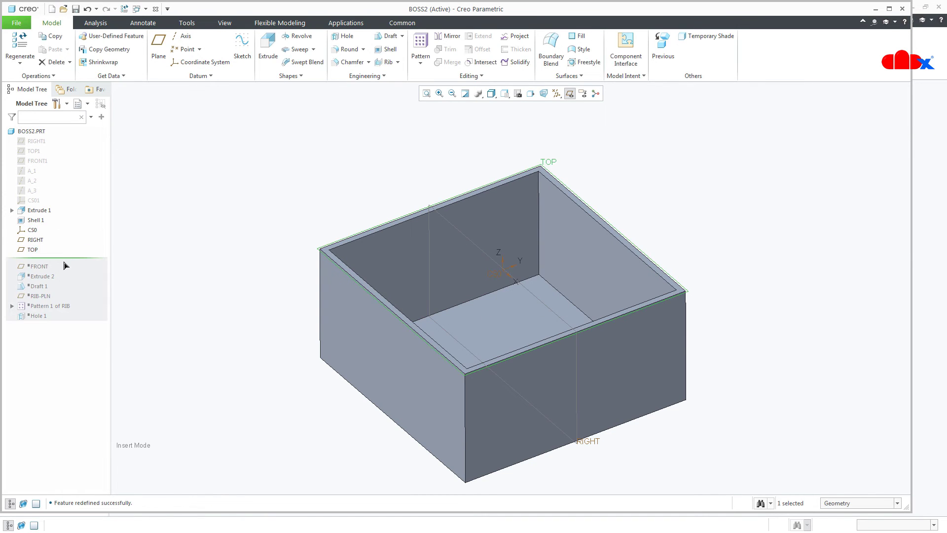
# Restore datum plane FRONT in the model history and check how its definition refers to the coordinate system
pyautogui.moveTo(64, 266); pyautogui.dragTo(66, 267)
pyautogui.click(37, 259)
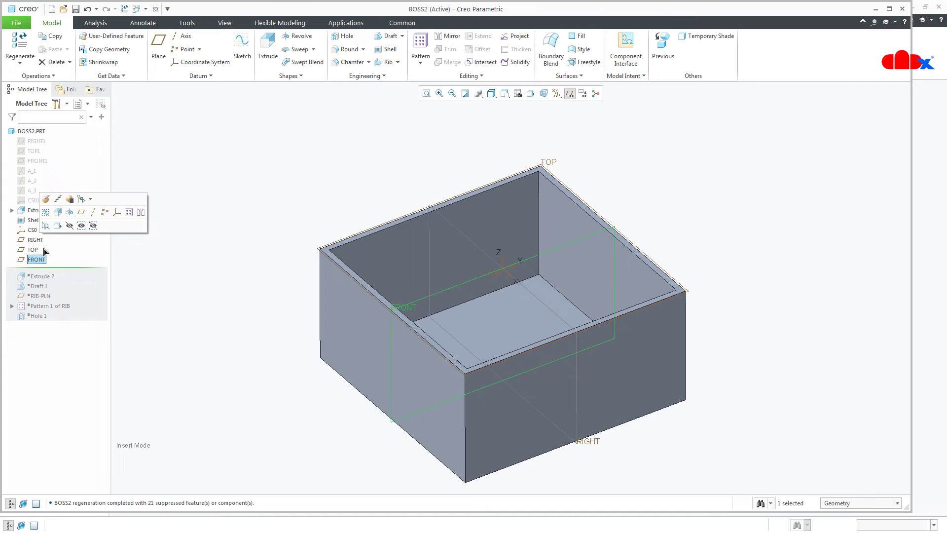
pyautogui.click(56, 199)
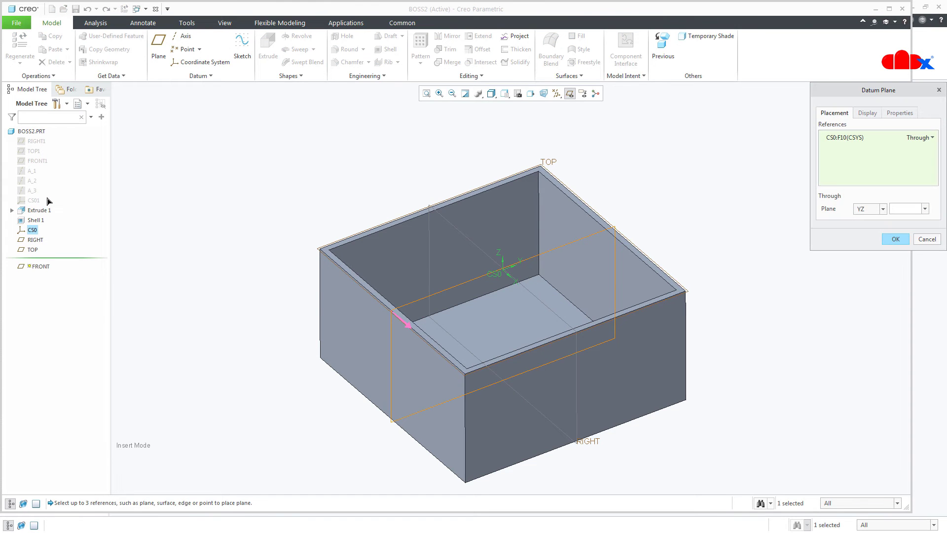
pyautogui.middleClick(133, 321)
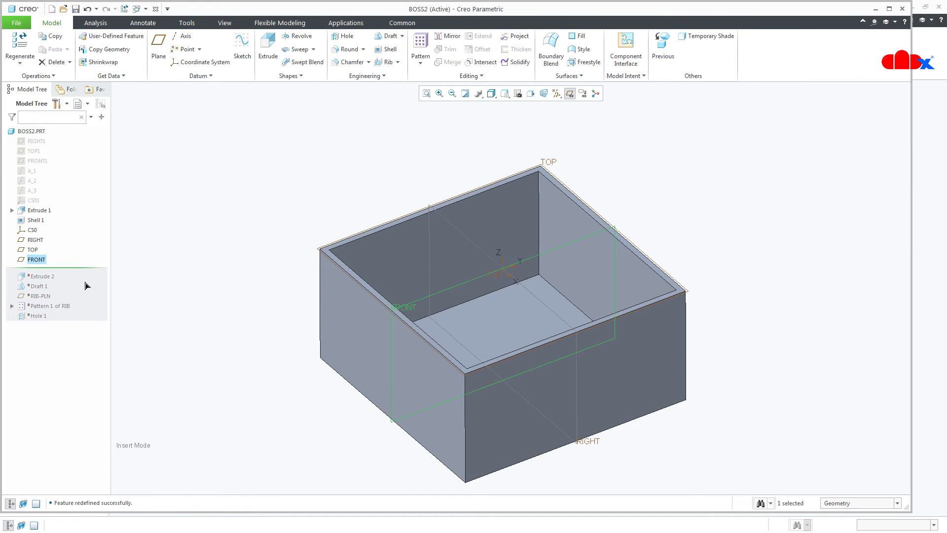
# Restore Extrude 2 in the model history and open its section sketch to inspect the boss circle
pyautogui.moveTo(84, 270); pyautogui.dragTo(84, 279)
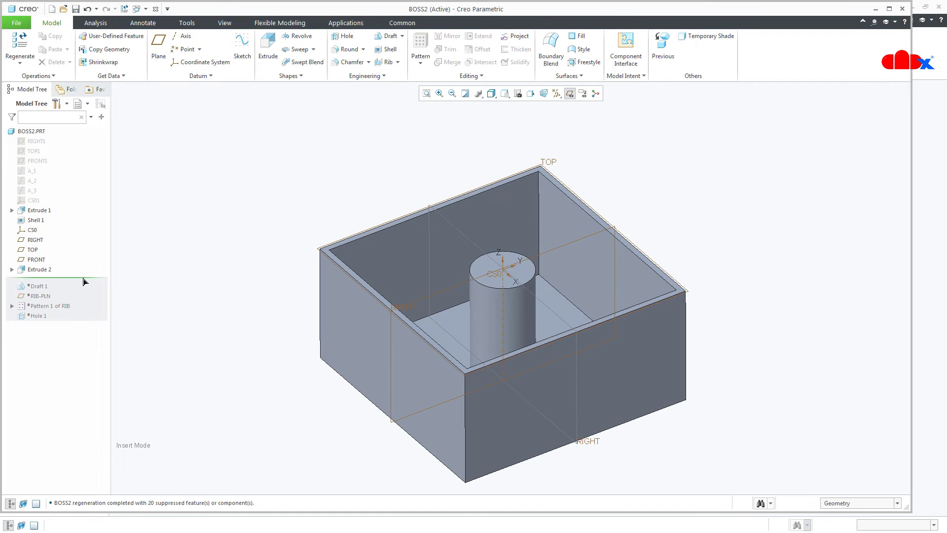
pyautogui.click(34, 269)
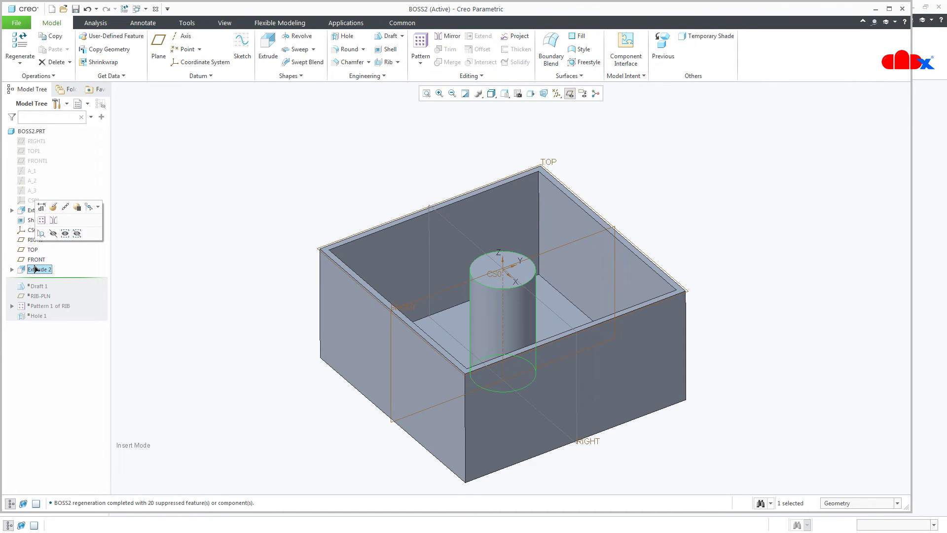
pyautogui.click(56, 211)
pyautogui.moveTo(262, 384); pyautogui.dragTo(262, 364, button='middle')
pyautogui.rightClick(262, 364)
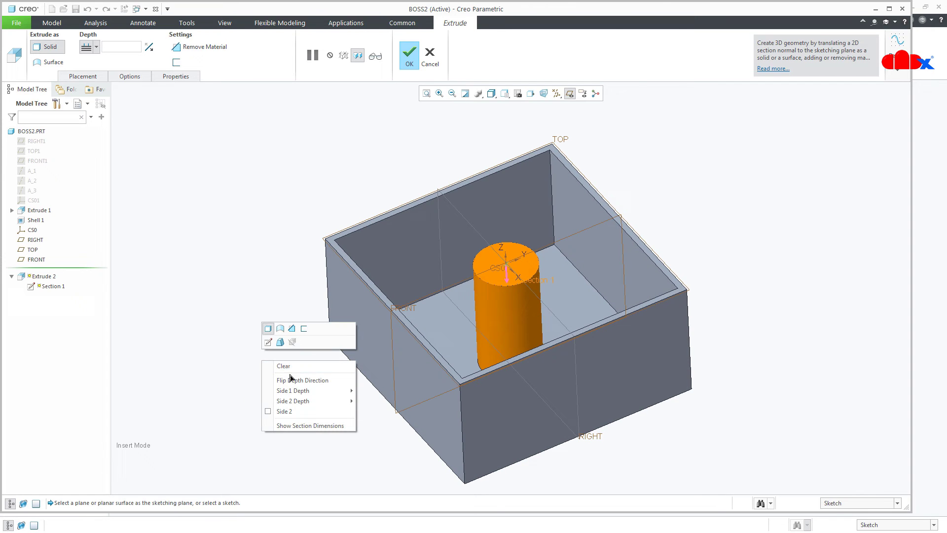
pyautogui.click(267, 342)
pyautogui.scroll(-2, 561, 301)
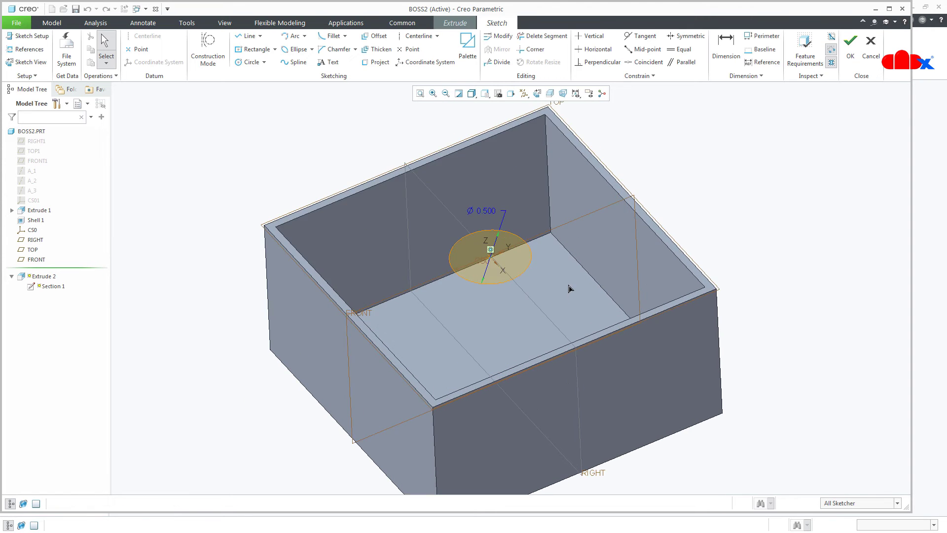
pyautogui.moveTo(568, 286)
pyautogui.mouseDown(button='middle')
pyautogui.moveTo(575, 280)
pyautogui.moveTo(572, 292)
pyautogui.mouseUp(button='middle')
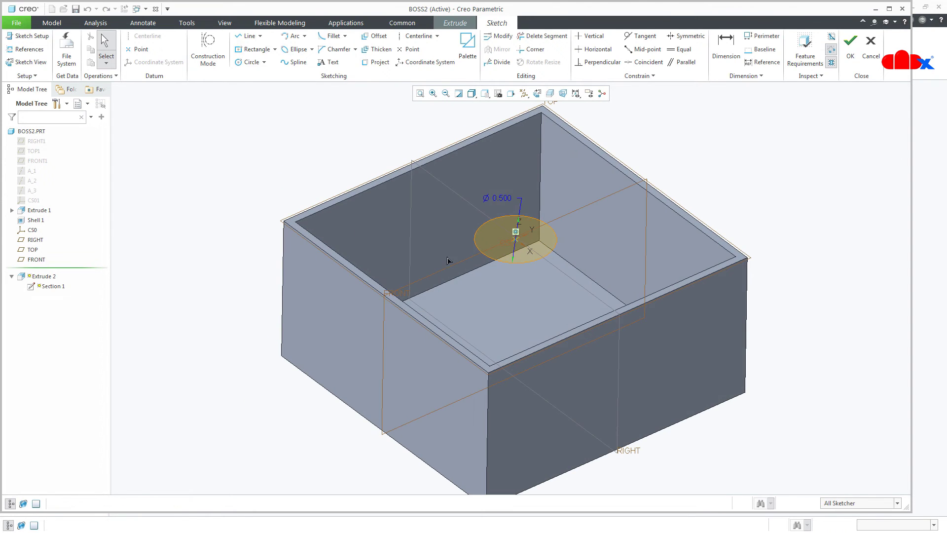
# Review the references used by the boss circle sketch and return to the Extrude 2 definition
pyautogui.click(29, 49)
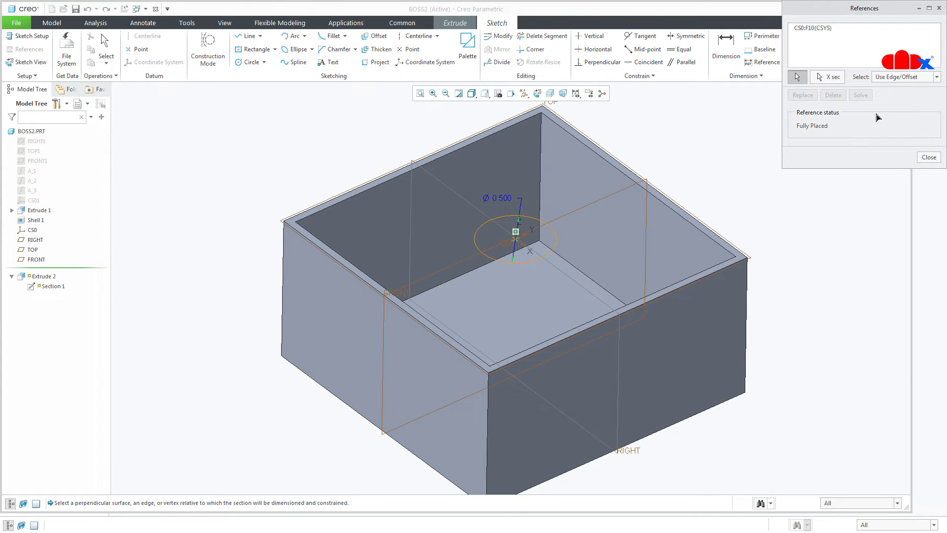
pyautogui.click(929, 157)
pyautogui.moveTo(667, 196); pyautogui.dragTo(665, 190, button='middle')
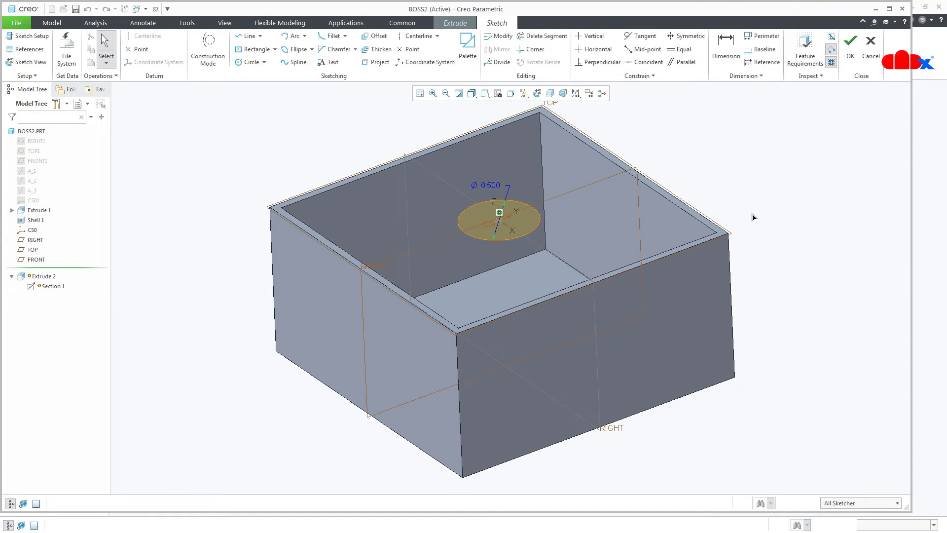
pyautogui.click(851, 44)
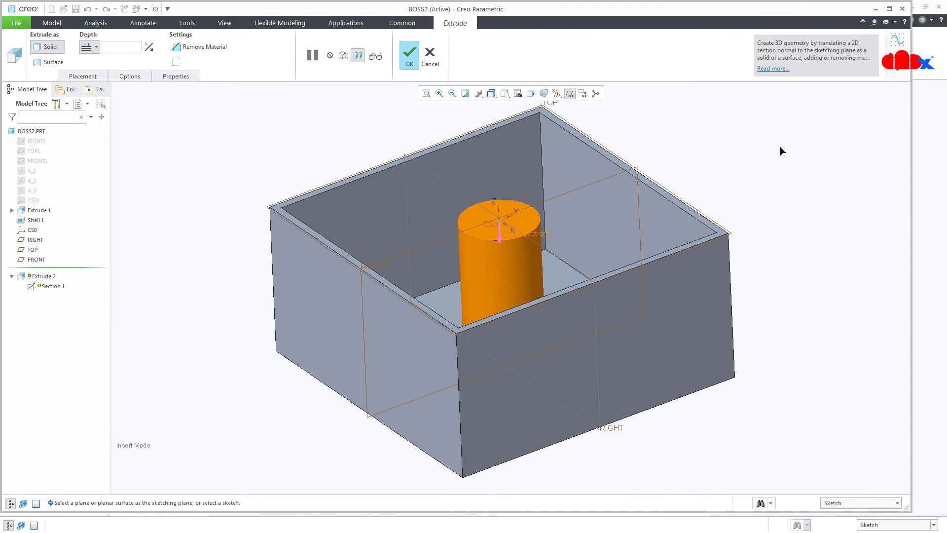
# Try a blind depth of 0.500 on Extrude 2, switch back to the To Next depth and finish the definition
pyautogui.click(97, 47)
pyautogui.click(91, 63)
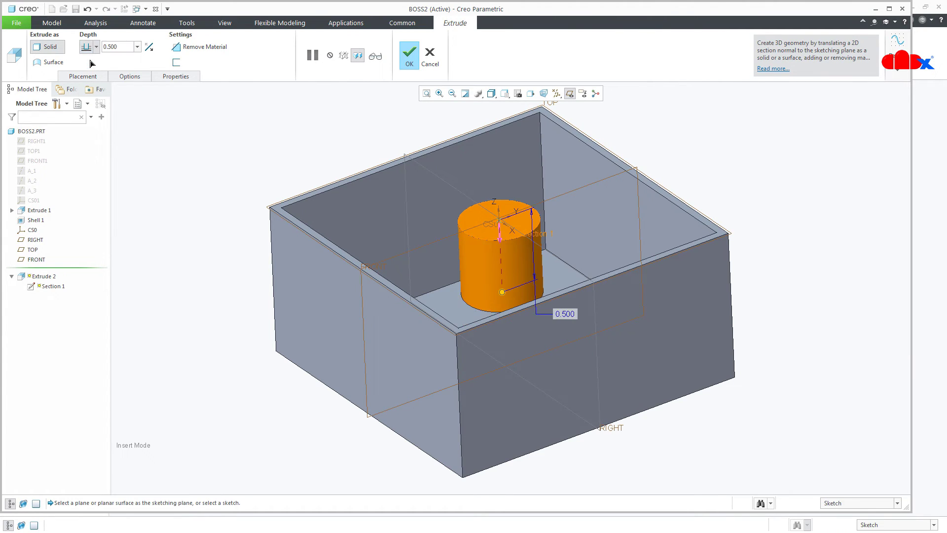
pyautogui.click(97, 47)
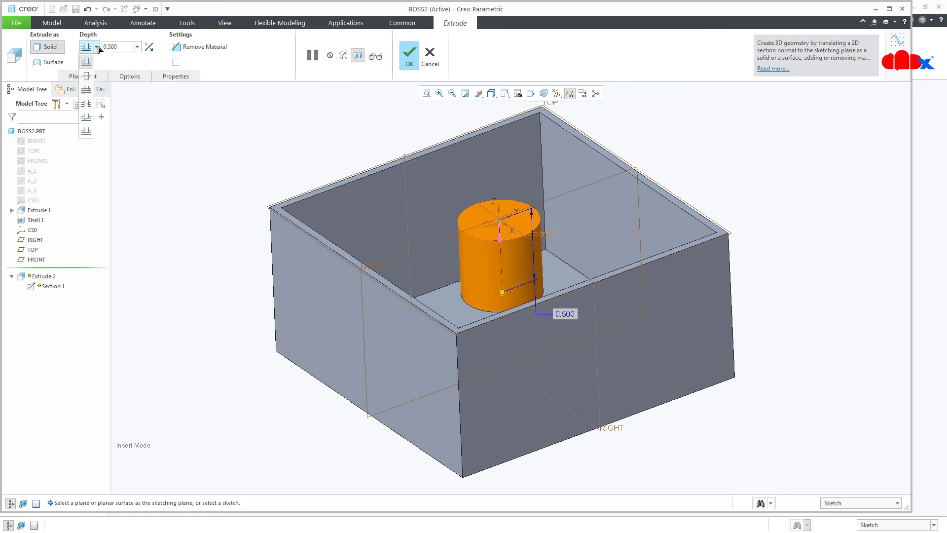
pyautogui.click(88, 91)
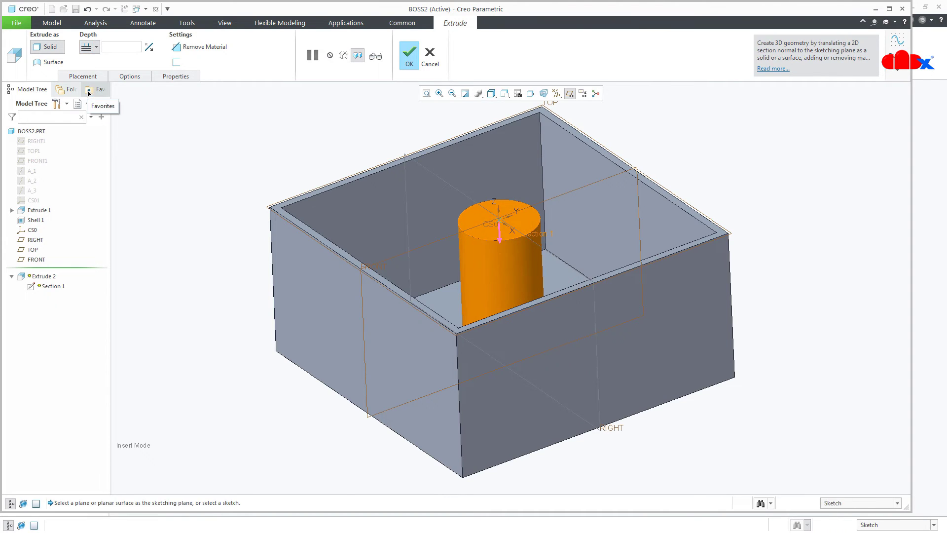
pyautogui.middleClick(212, 140)
pyautogui.click(213, 142)
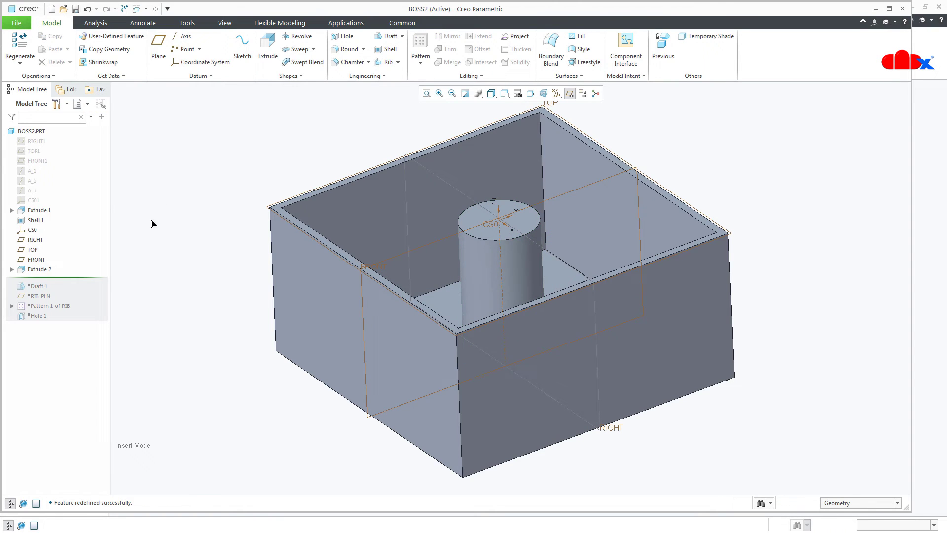
# Restore Draft 1 in the model history and review its hinge, pull direction, angle and drafted boss surfaces
pyautogui.moveTo(92, 279); pyautogui.dragTo(90, 293)
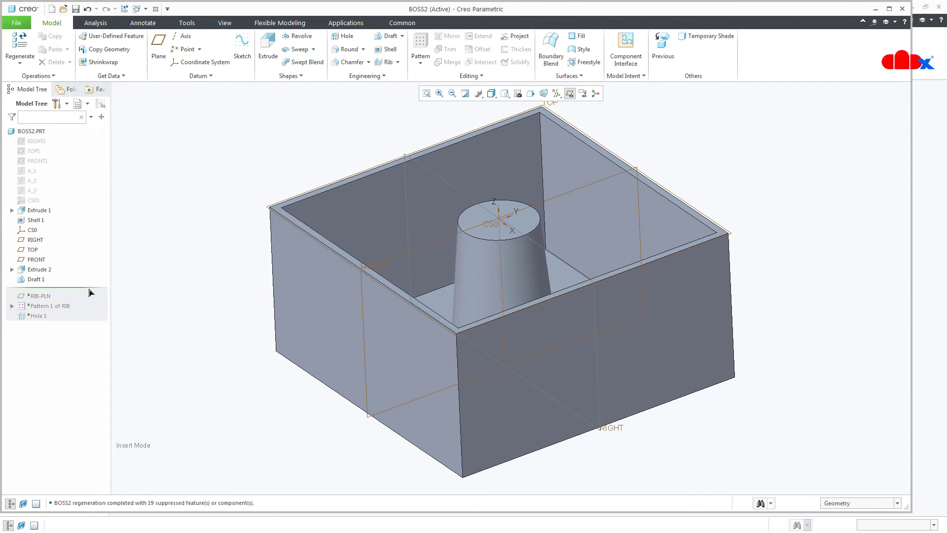
pyautogui.click(30, 280)
pyautogui.click(43, 229)
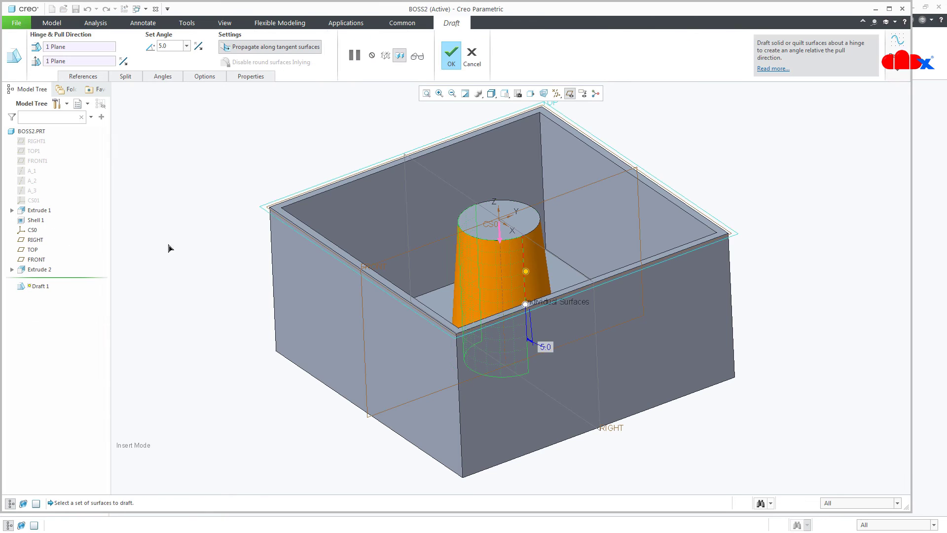
pyautogui.moveTo(184, 249); pyautogui.dragTo(182, 261, button='middle')
pyautogui.scroll(2, 183, 217)
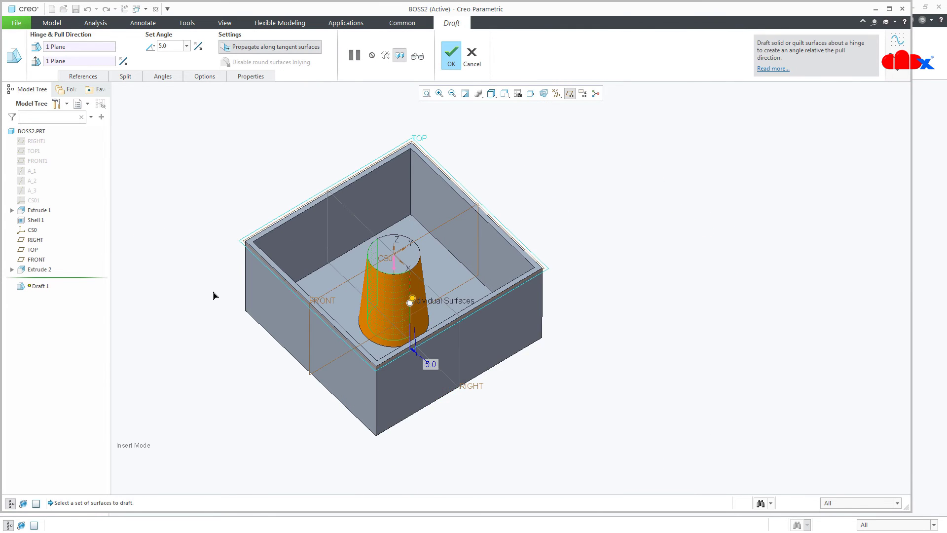
pyautogui.scroll(-1, 213, 293)
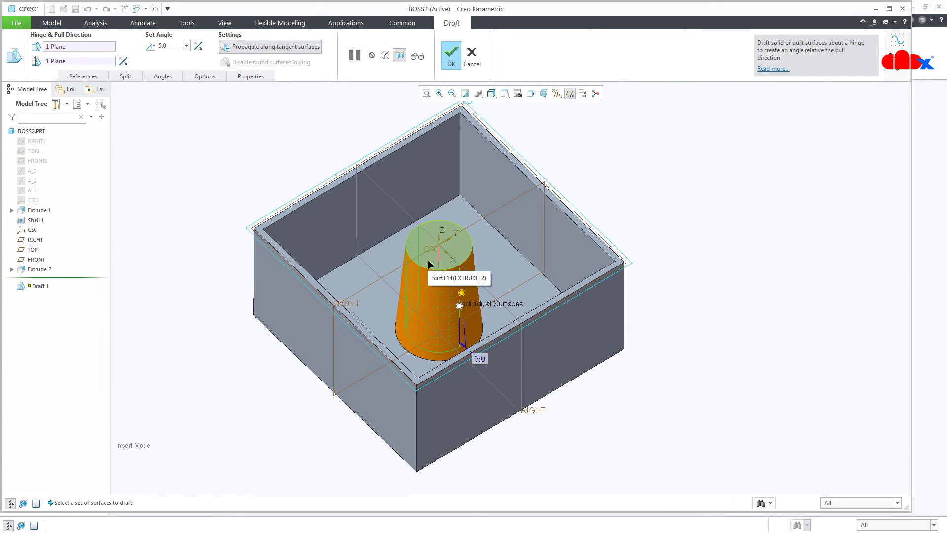
pyautogui.middleClick(215, 283)
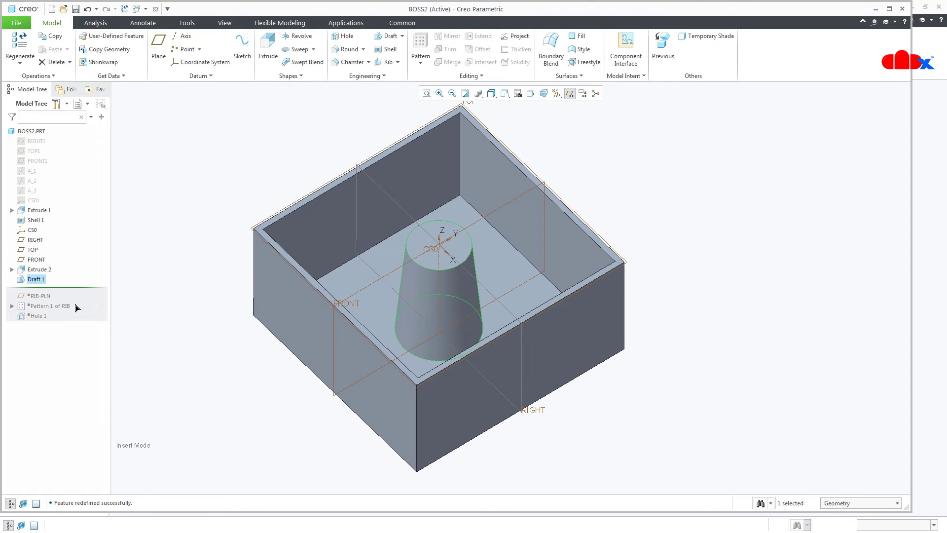
# Restore datum plane RIB-PLN in the model history and review its reference plane and offset translation
pyautogui.moveTo(74, 287); pyautogui.dragTo(69, 298)
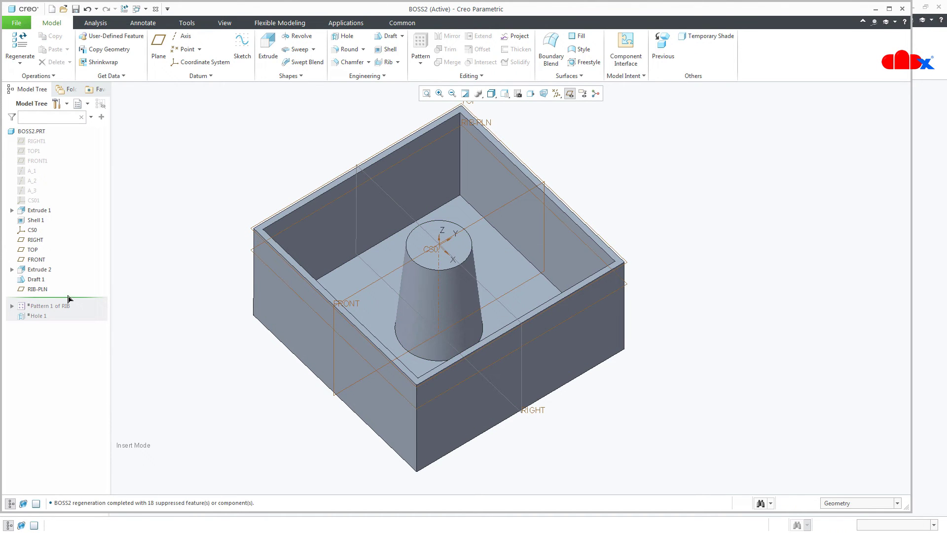
pyautogui.click(34, 291)
pyautogui.moveTo(248, 384)
pyautogui.mouseDown(button='middle')
pyautogui.moveTo(250, 352)
pyautogui.moveTo(262, 343)
pyautogui.moveTo(253, 371)
pyautogui.moveTo(252, 363)
pyautogui.mouseUp(button='middle')
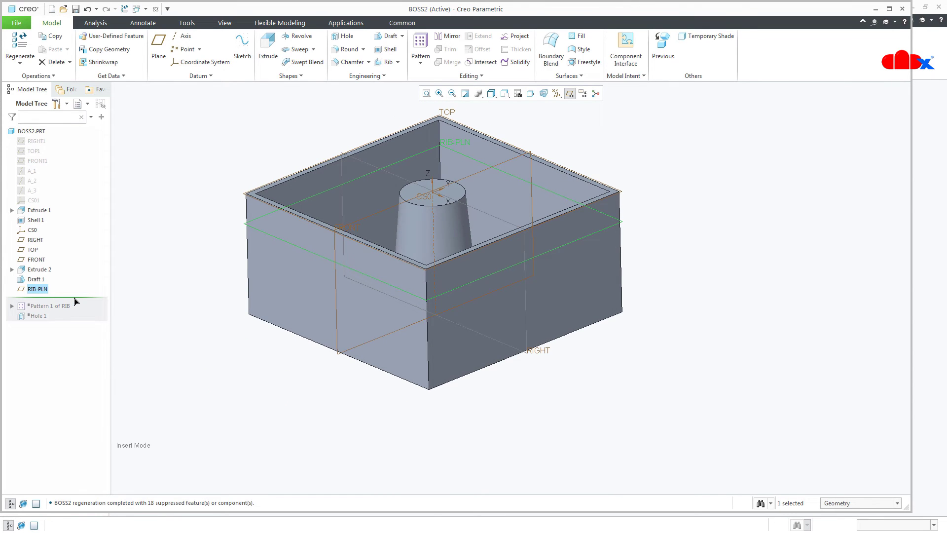
pyautogui.click(47, 289)
pyautogui.click(61, 230)
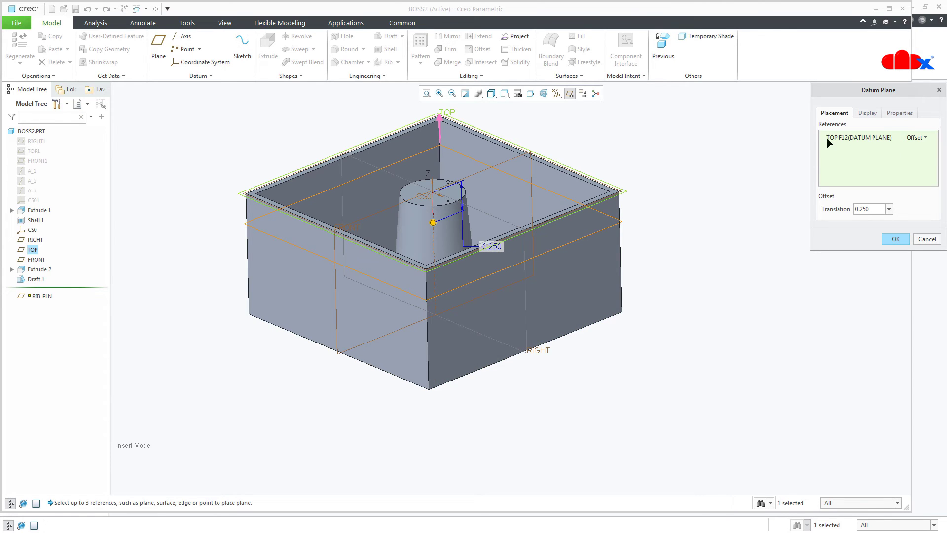
pyautogui.click(901, 239)
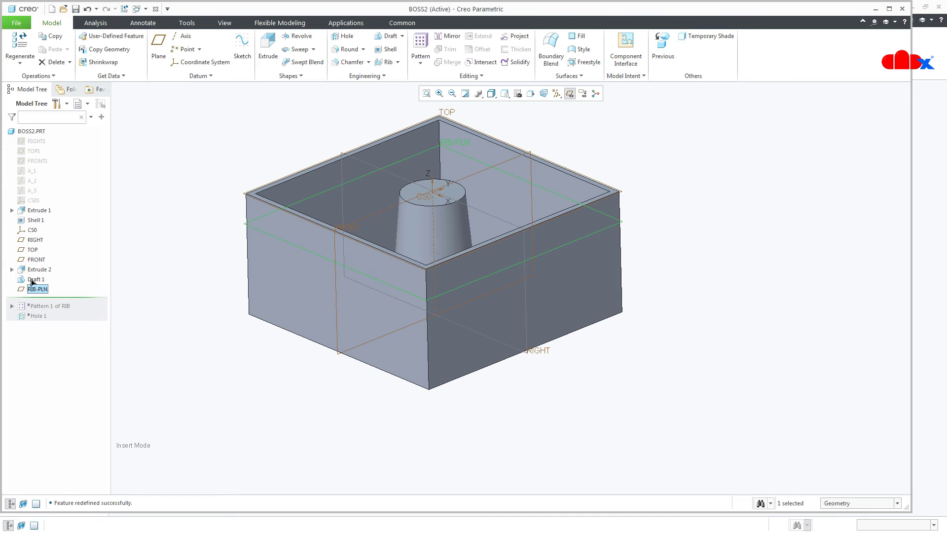
# Examine the position of datum plane RIB-PLN relative to the TOP plane and the box
pyautogui.click(32, 250)
pyautogui.click(129, 332)
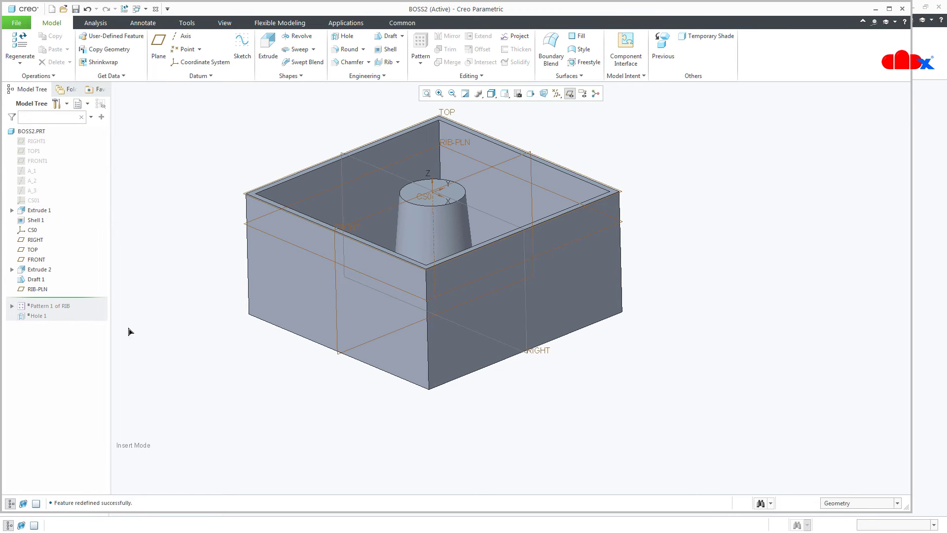
pyautogui.click(39, 290)
pyautogui.moveTo(283, 360); pyautogui.dragTo(324, 339, button='middle')
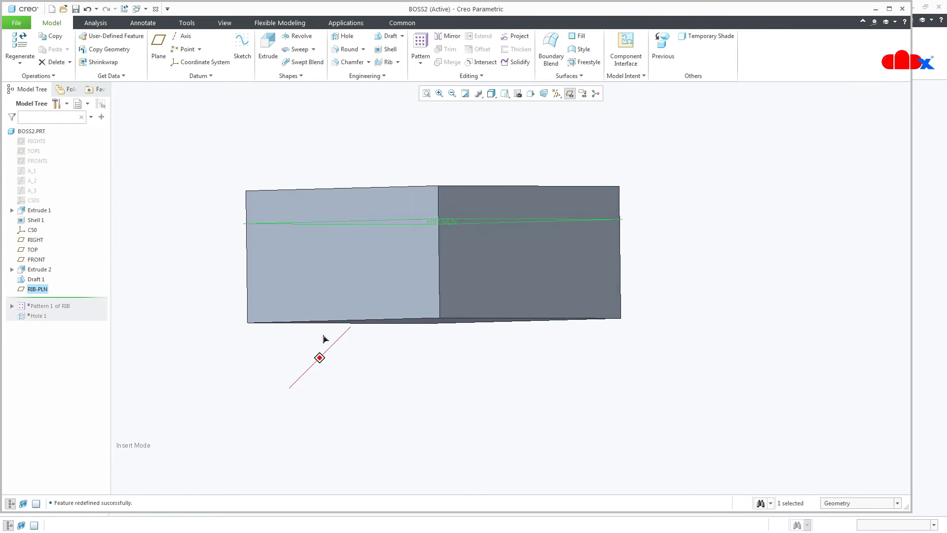
pyautogui.hotkey('ctrl', 'd')
# Restore Pattern 1 of RIB in the model history and inspect its first member, Group RIB
pyautogui.moveTo(82, 298); pyautogui.dragTo(51, 310)
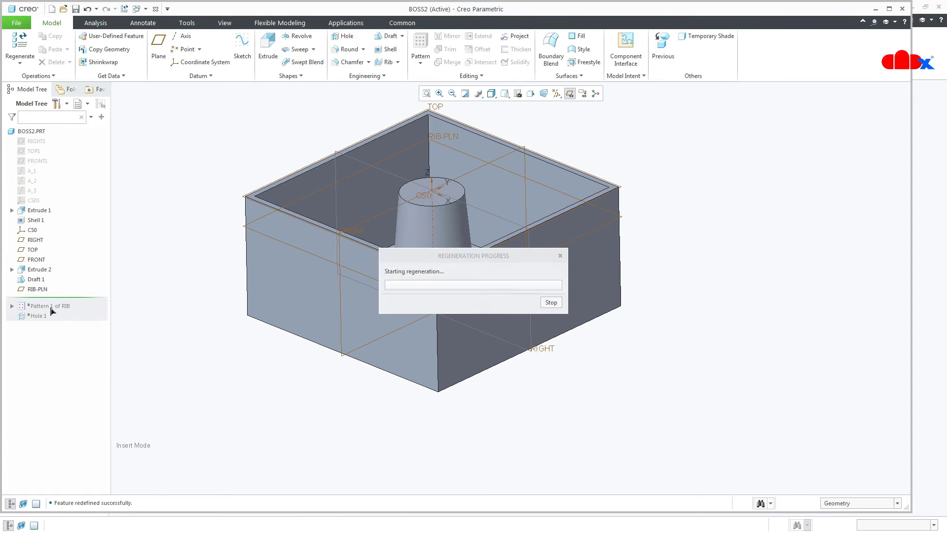
pyautogui.click(12, 299)
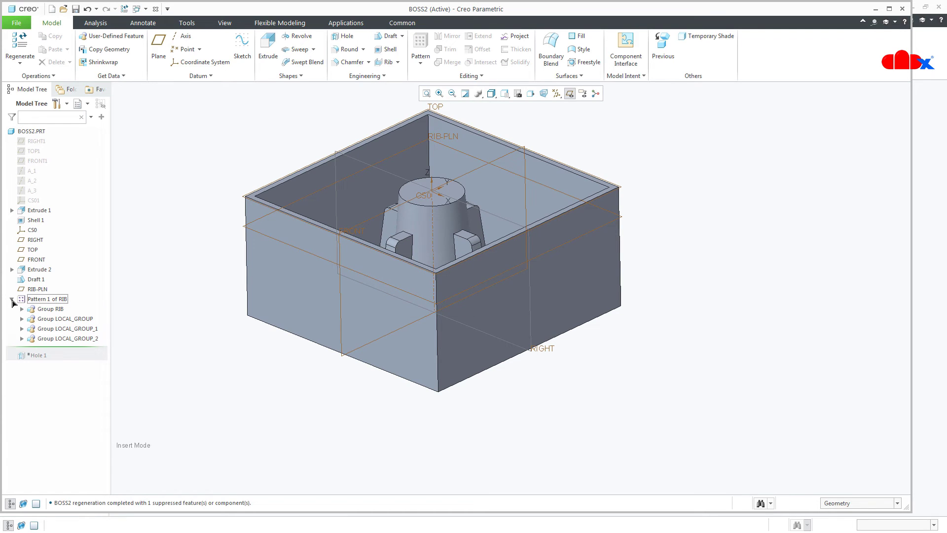
pyautogui.click(52, 309)
pyautogui.moveTo(306, 351); pyautogui.dragTo(295, 360, button='middle')
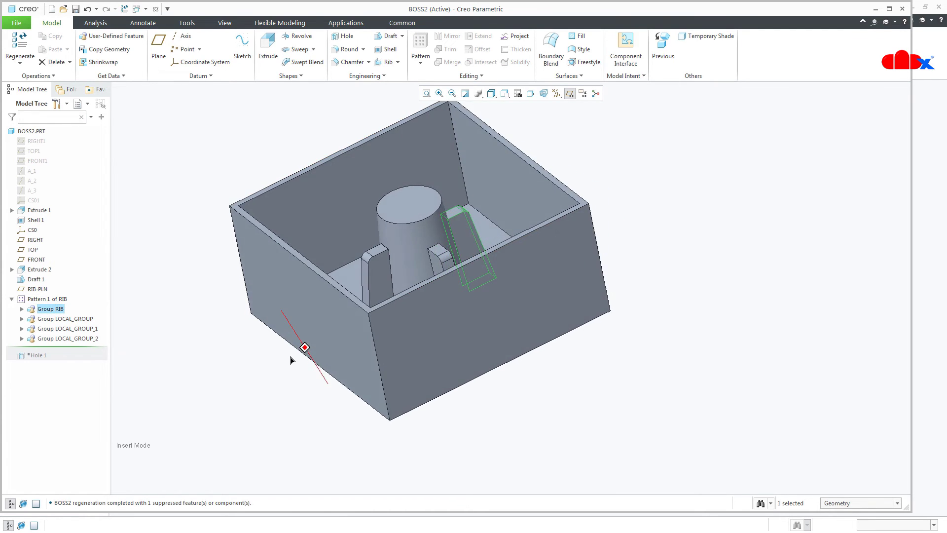
# Review the definition of Extrude 3 in Group RIB and leave it without changes
pyautogui.click(22, 309)
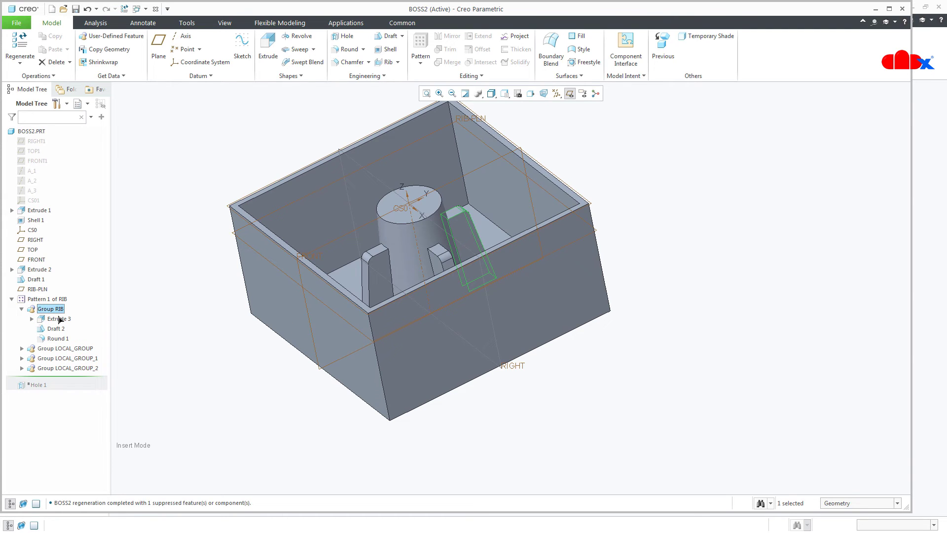
pyautogui.click(63, 319)
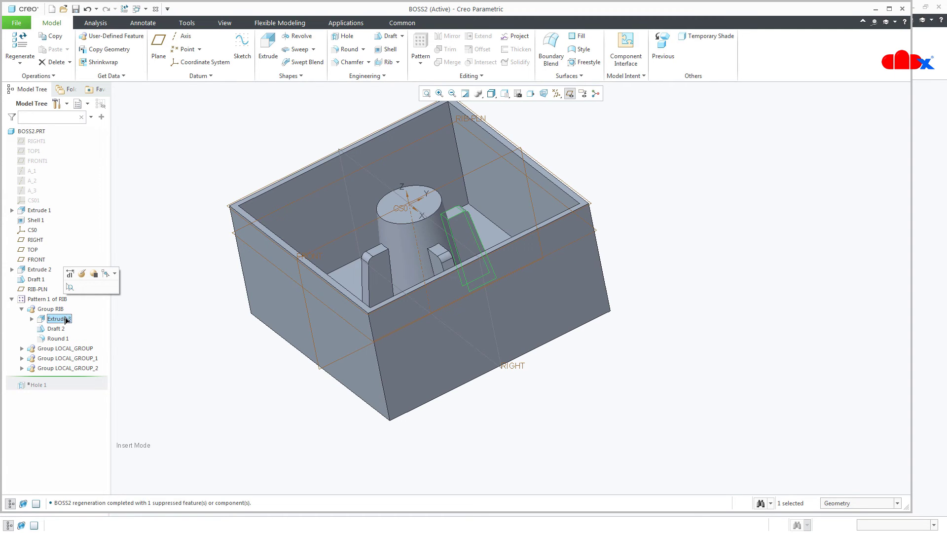
pyautogui.click(82, 273)
pyautogui.moveTo(299, 377); pyautogui.dragTo(304, 395, button='middle')
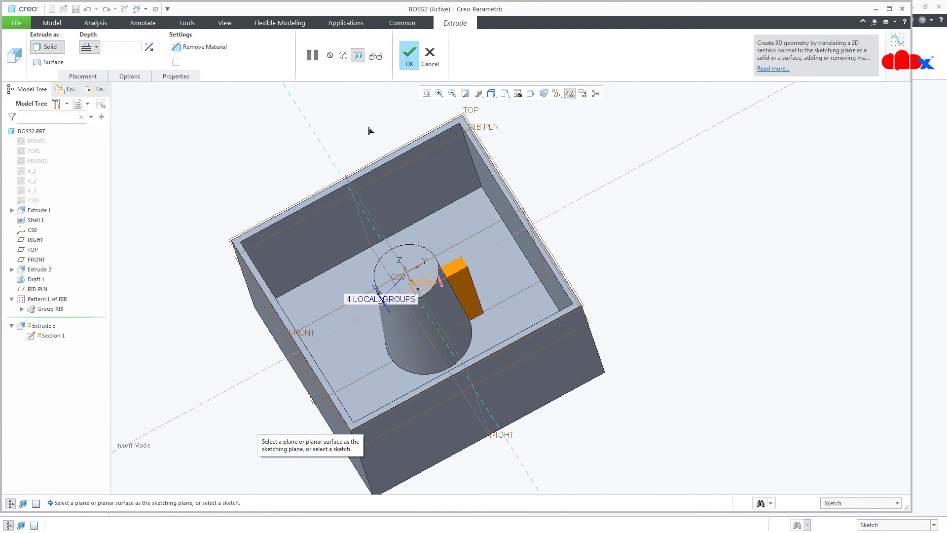
pyautogui.click(430, 53)
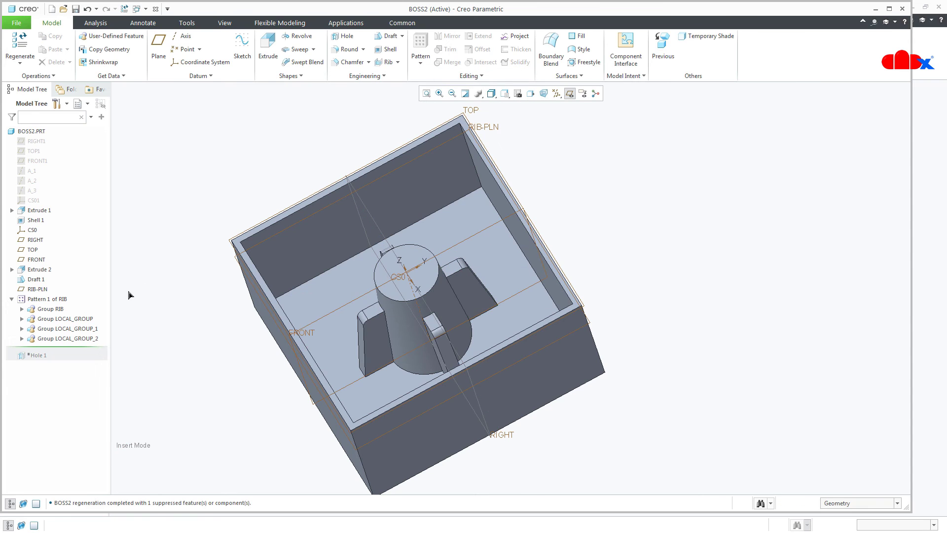
# Review Draft 2 and Round 1 within Group RIB on the boss rib
pyautogui.click(22, 309)
pyautogui.click(54, 329)
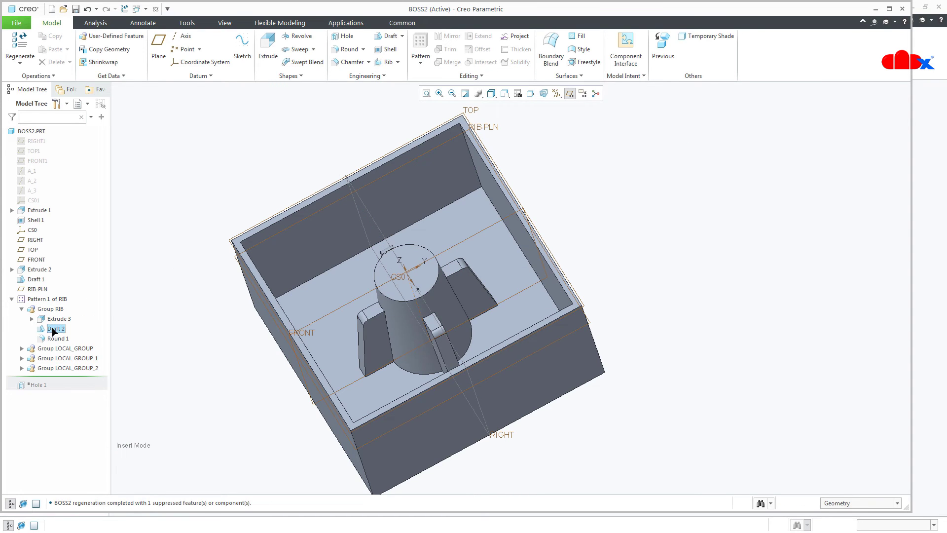
pyautogui.click(56, 339)
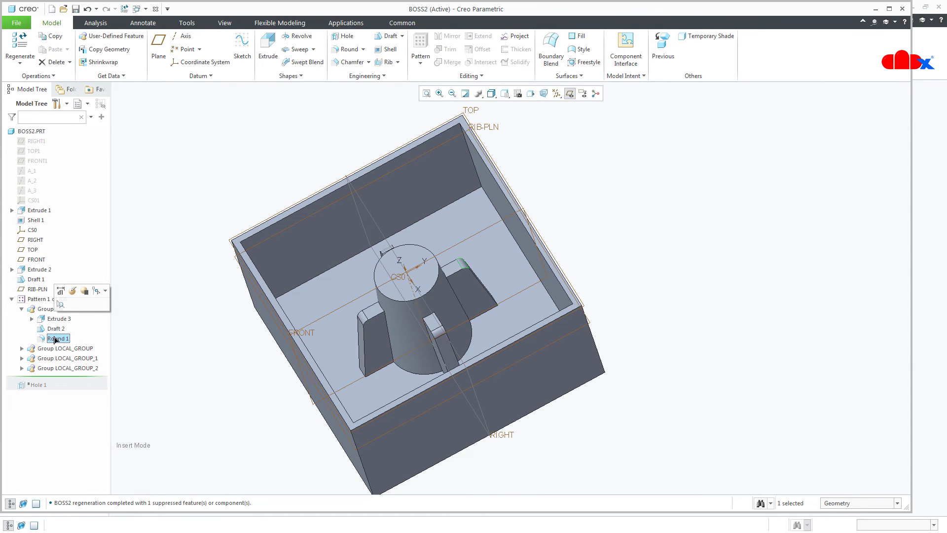
pyautogui.click(166, 373)
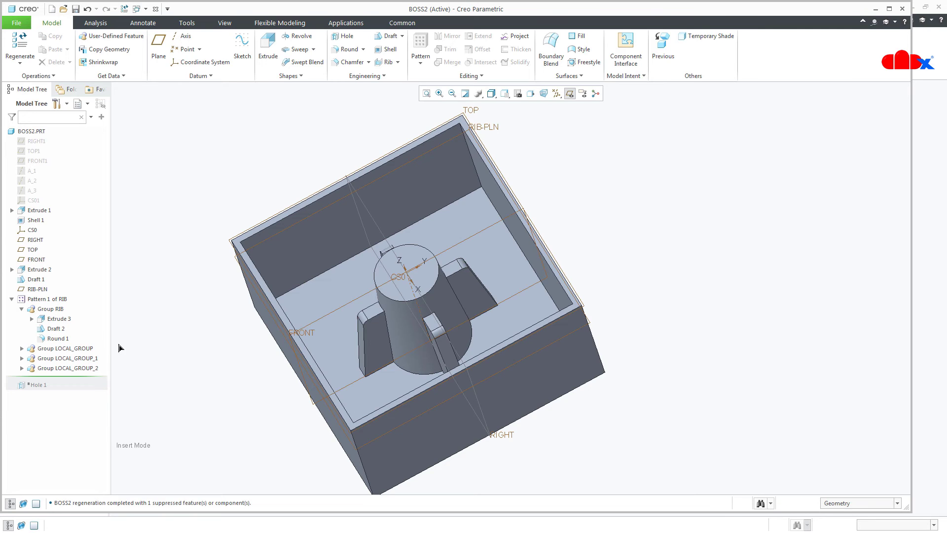
pyautogui.click(11, 299)
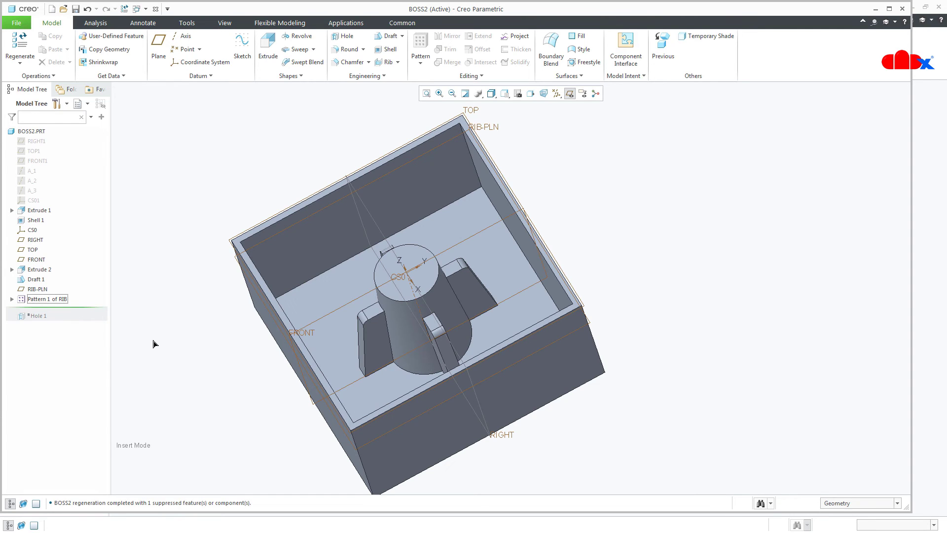
# Restore Hole 1 in the model history and open its definition to examine the hole in the boss
pyautogui.moveTo(103, 309); pyautogui.dragTo(102, 321)
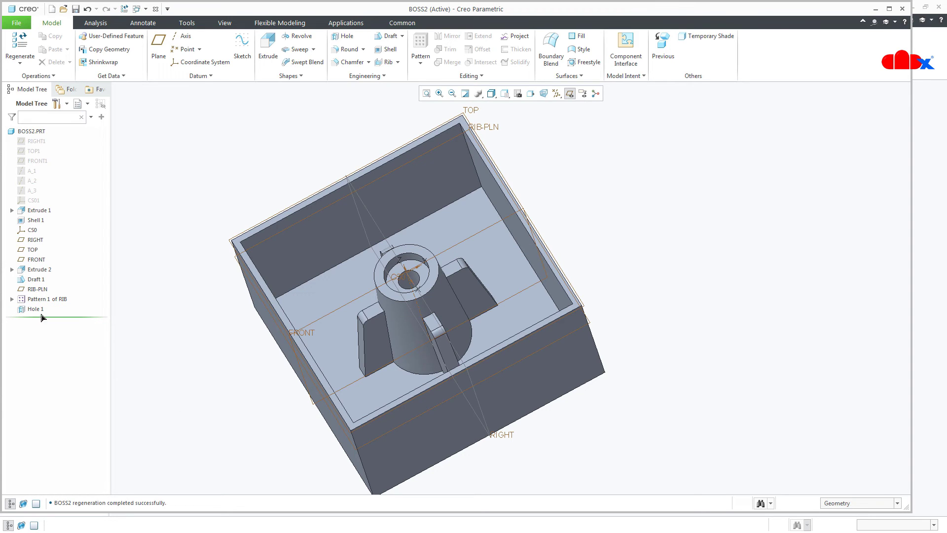
pyautogui.click(35, 308)
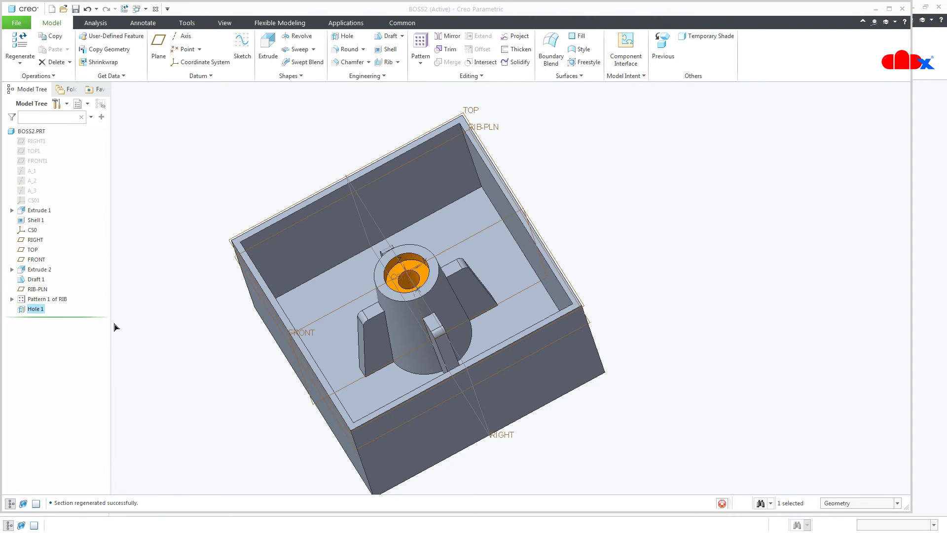
pyautogui.moveTo(240, 409); pyautogui.dragTo(263, 372, button='middle')
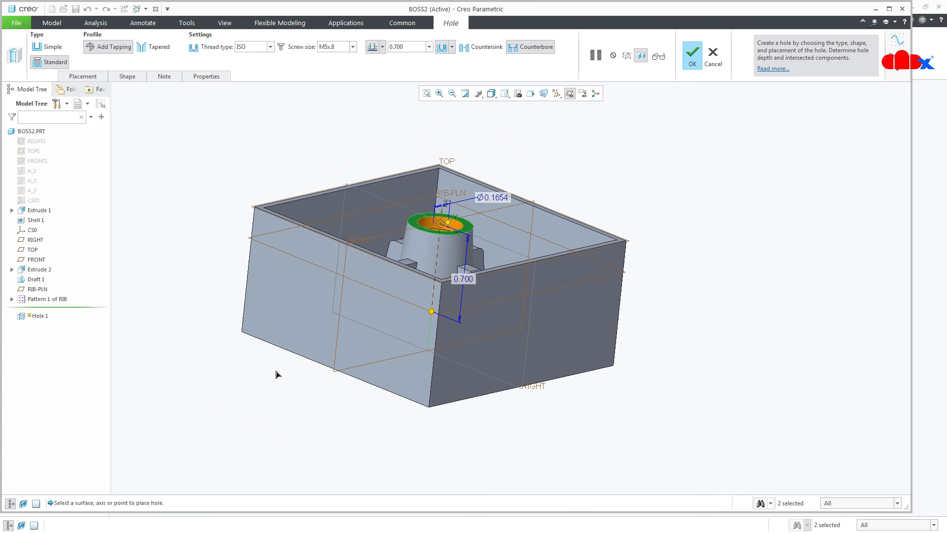
pyautogui.scroll(-6, 399, 269)
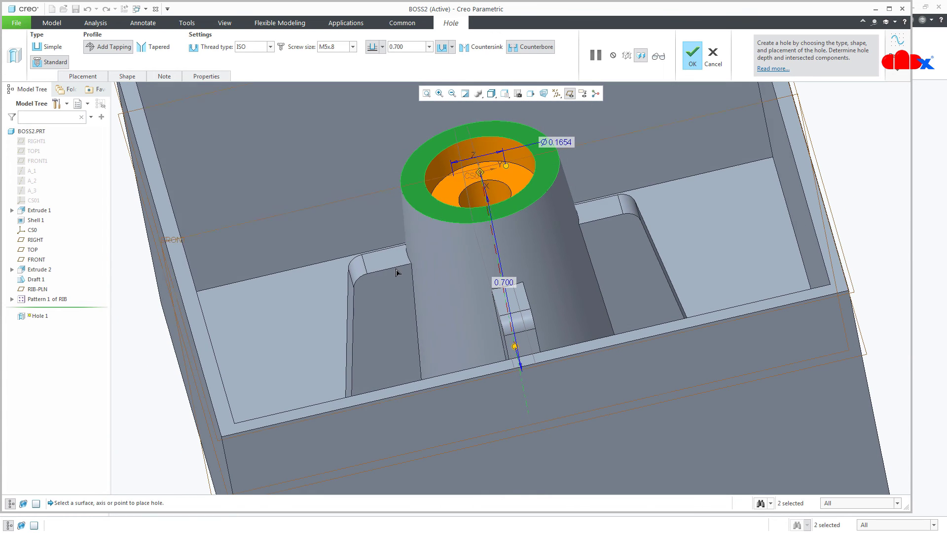
# Review the counterbore and thread dimensions of Hole 1, finish the definition and inspect the completed boss
pyautogui.click(134, 76)
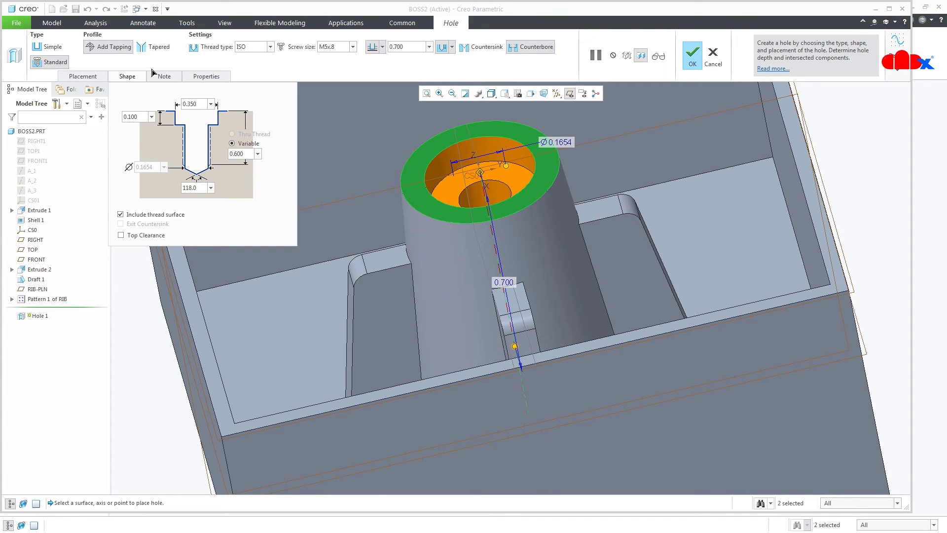
pyautogui.click(128, 76)
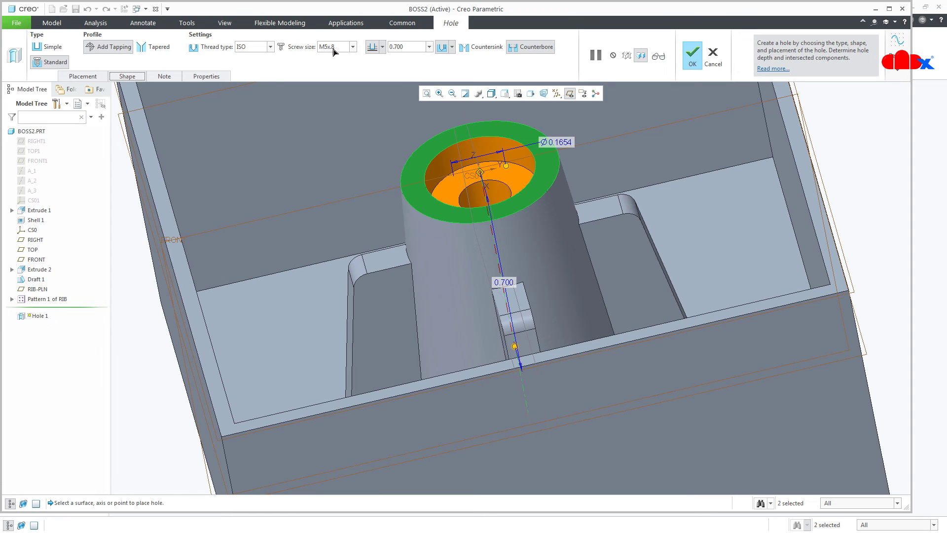
pyautogui.click(690, 58)
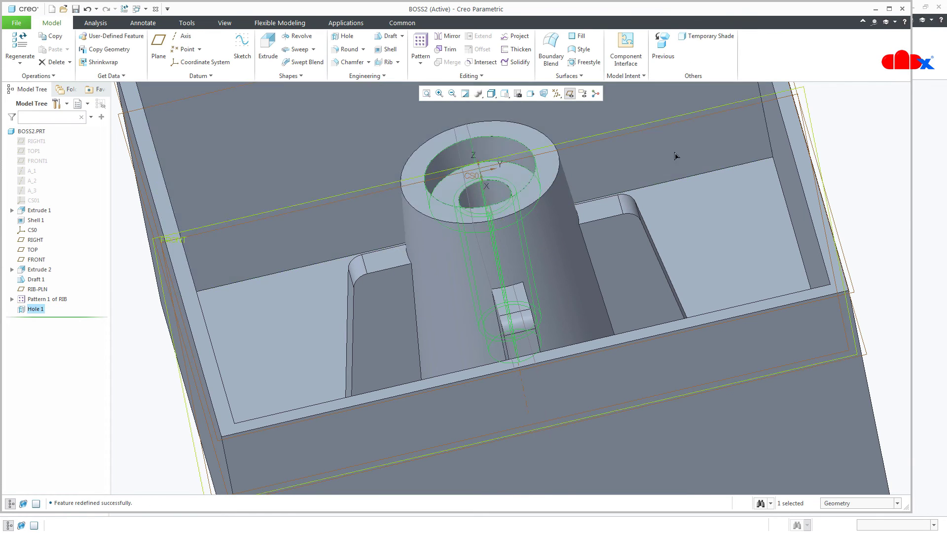
pyautogui.scroll(-3, 708, 222)
pyautogui.scroll(2, 709, 213)
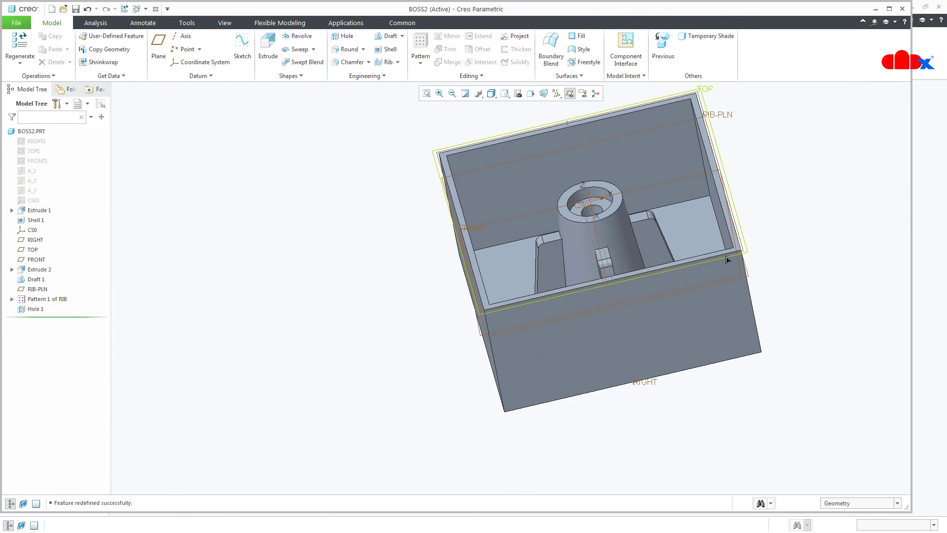
pyautogui.moveTo(727, 259); pyautogui.dragTo(743, 263, button='middle')
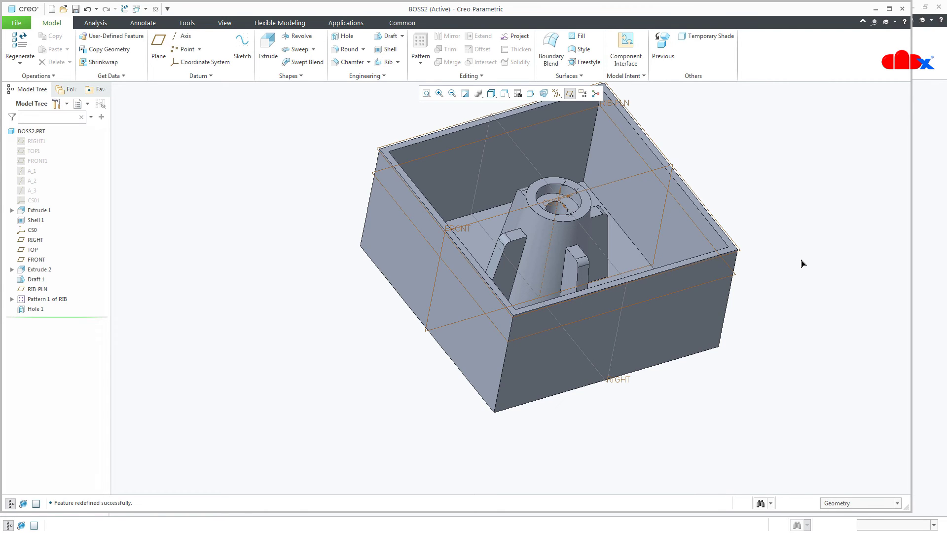
pyautogui.hotkey('ctrl', 'd')
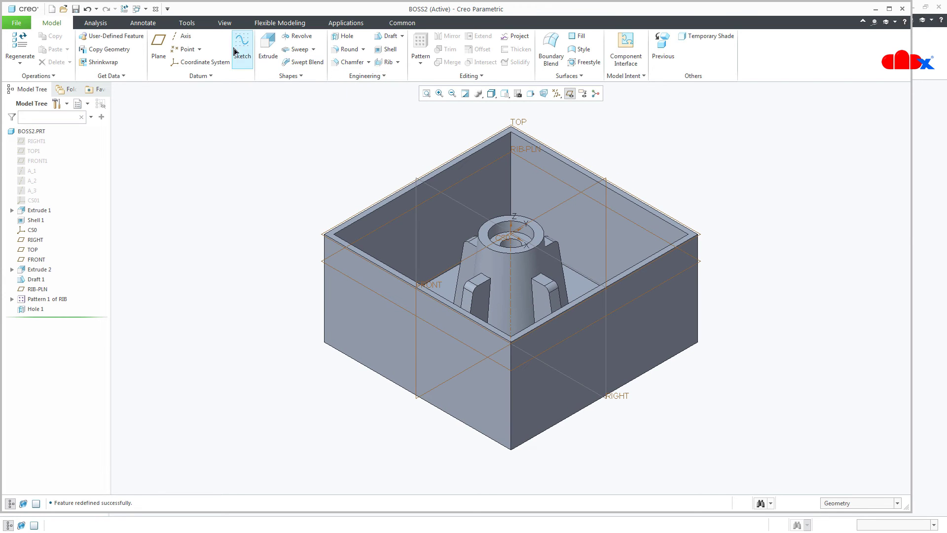
# Start a new stand-alone UDF named BOSS-TB without including the reference part
pyautogui.click(188, 24)
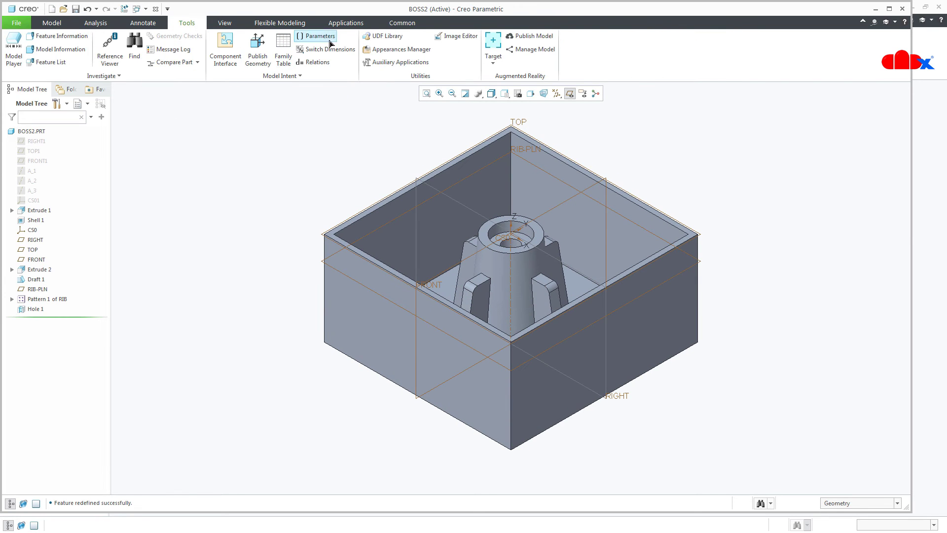
pyautogui.click(387, 37)
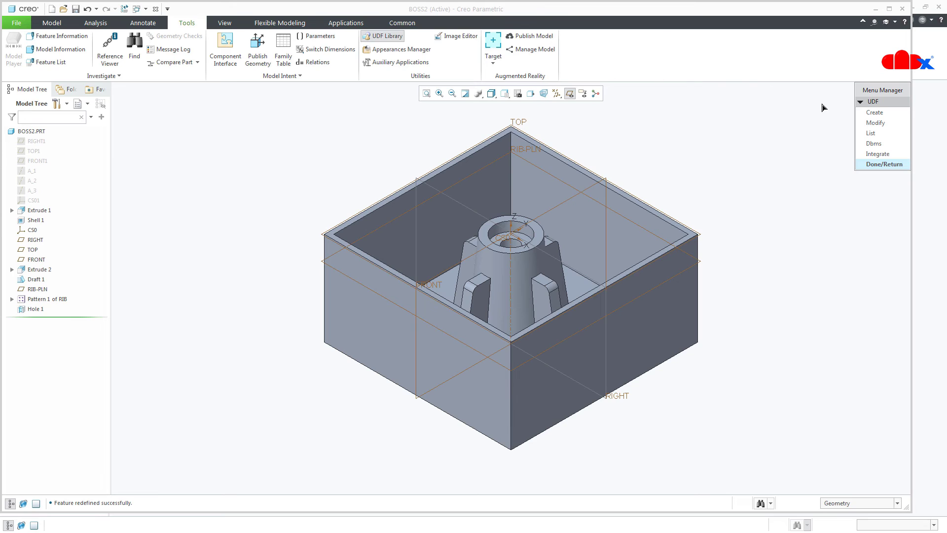
pyautogui.click(875, 112)
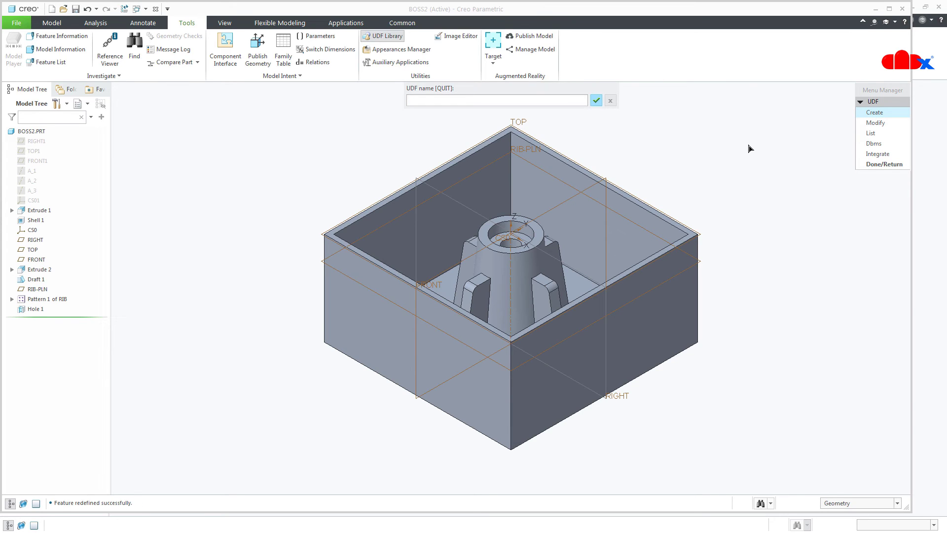
pyautogui.write('BOSS-TB')
pyautogui.press('Return')
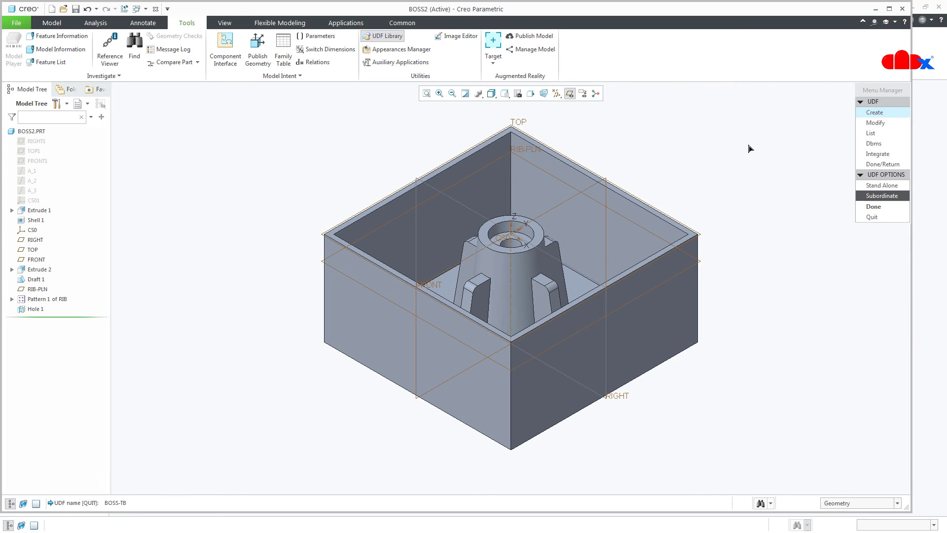
pyautogui.click(881, 186)
pyautogui.click(884, 206)
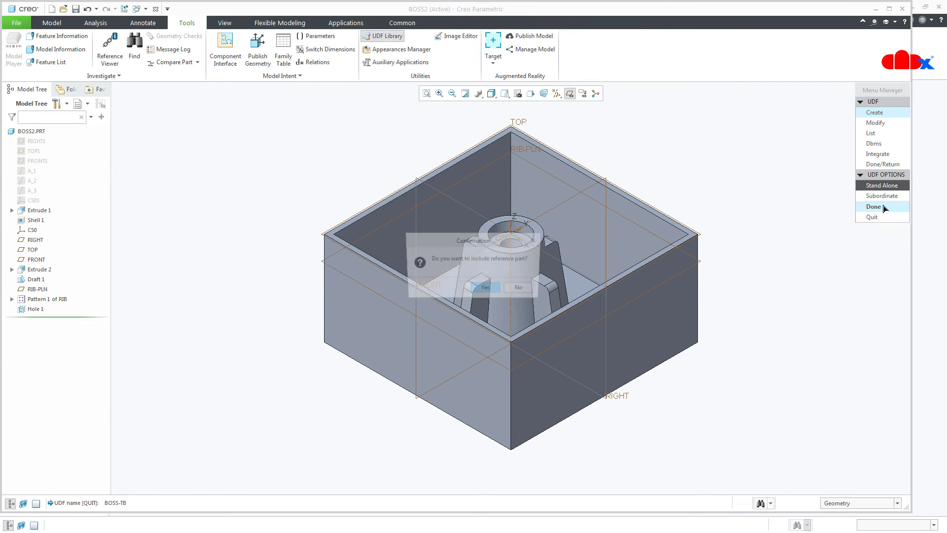
pyautogui.click(523, 290)
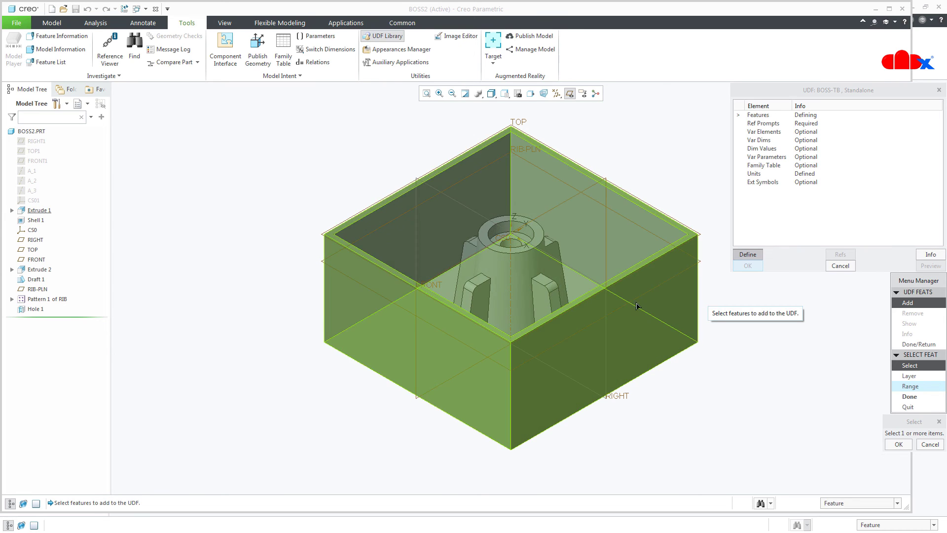
# Add all features from CS0 through Hole 1 to the UDF and finish the feature selection
pyautogui.click(30, 231)
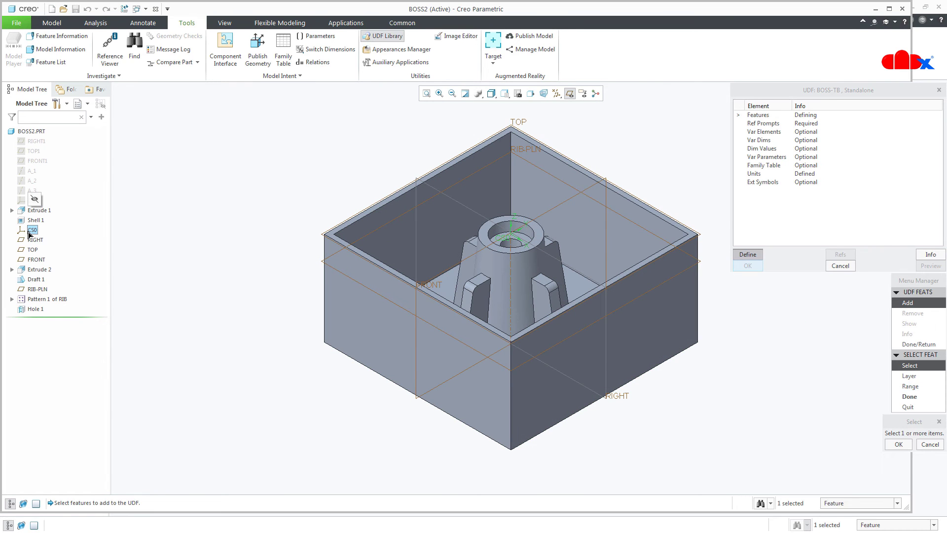
pyautogui.keyDown('shift'); pyautogui.click(36, 309); pyautogui.keyUp('shift')
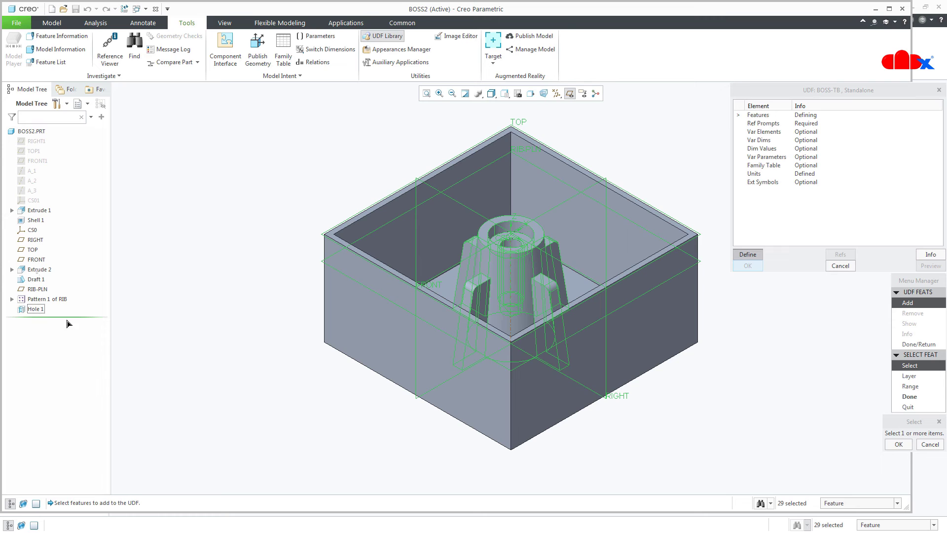
pyautogui.click(898, 444)
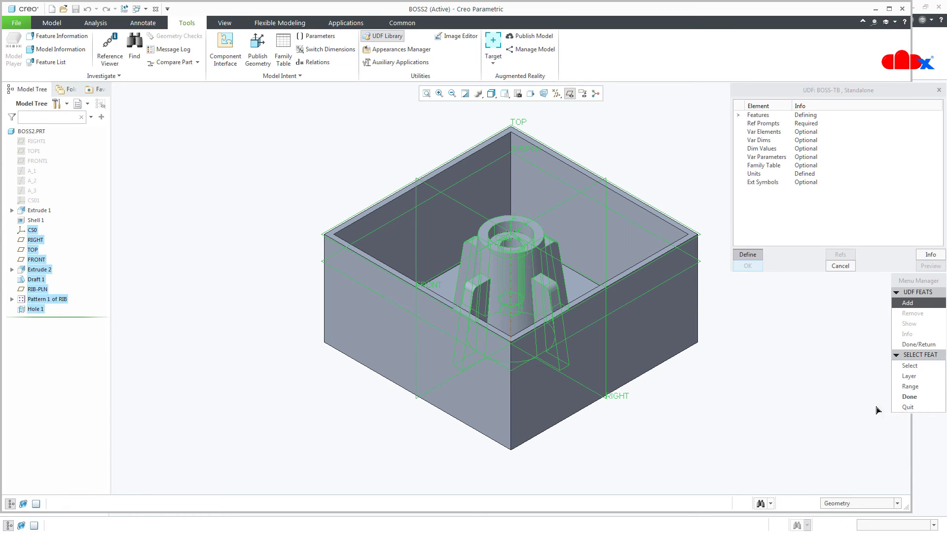
pyautogui.click(909, 396)
pyautogui.click(903, 345)
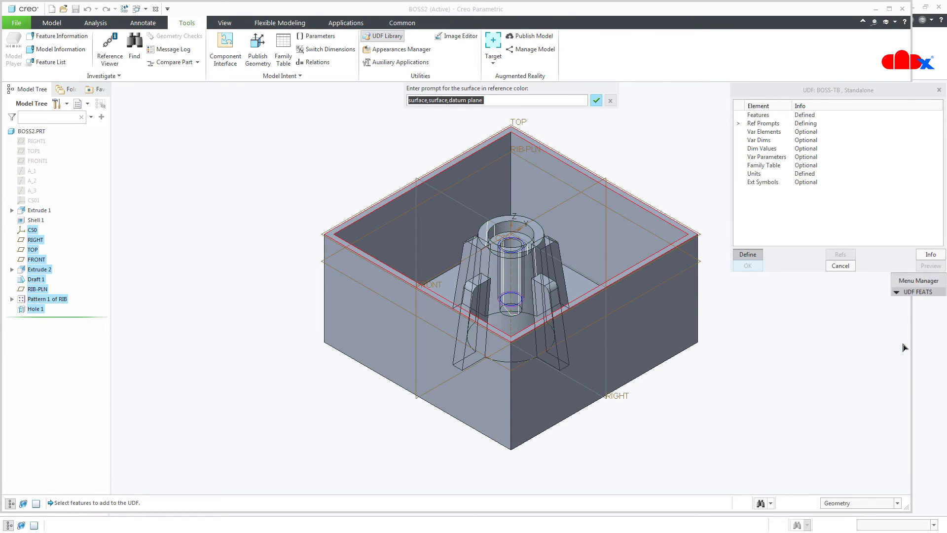
# Accept the default prompts for the UDF's placement references and store the BOSS-TB definition
pyautogui.press('Return')
pyautogui.middleClick(834, 349)
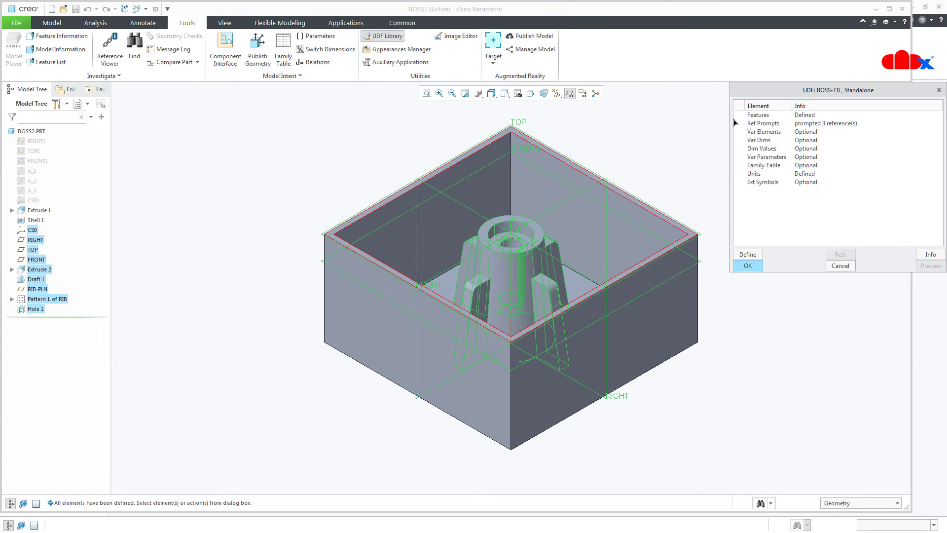
pyautogui.click(747, 266)
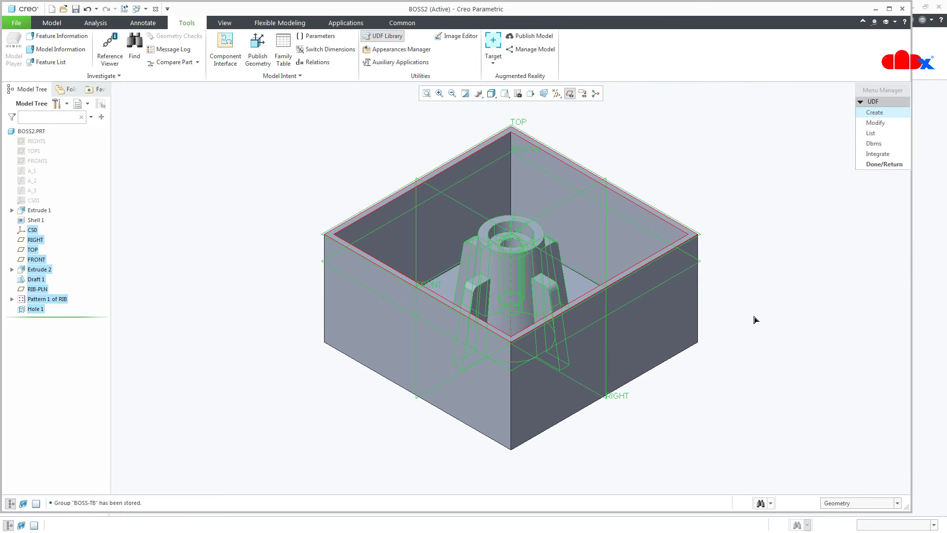
# Finish the UDF definition session, refresh the display and close the boss2 part to get back to the cube2 part
pyautogui.click(877, 165)
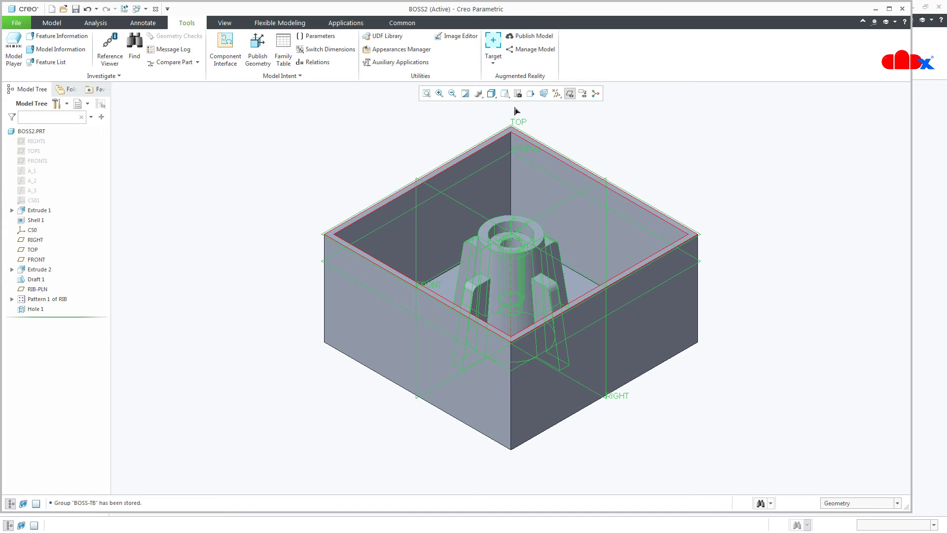
pyautogui.click(465, 93)
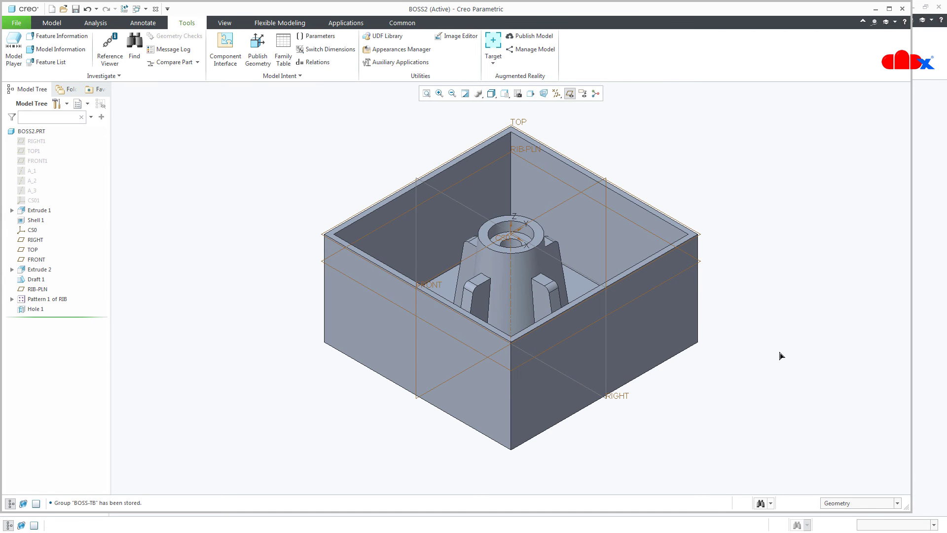
pyautogui.click(902, 9)
pyautogui.click(898, 10)
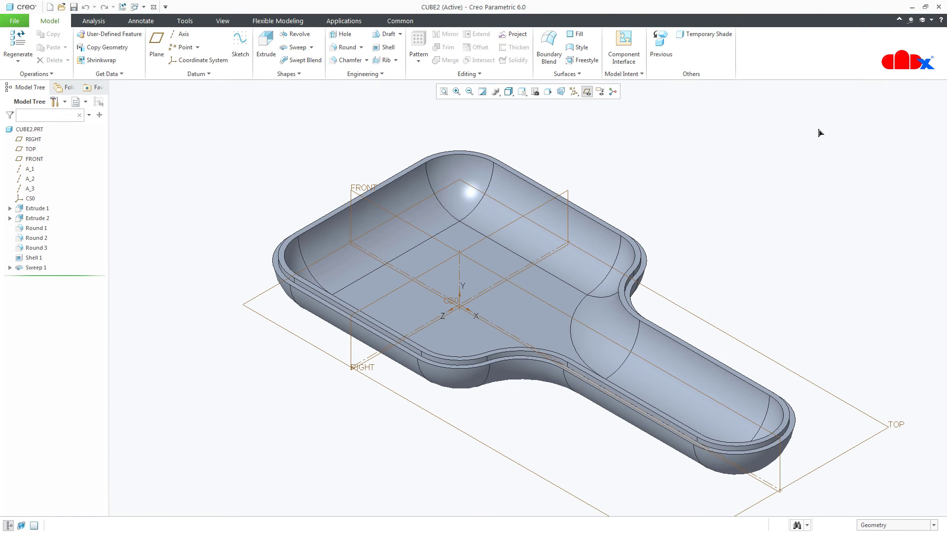
# Hide the datum planes and insert boss-tb.gph as a user-defined feature with advanced reference configuration
pyautogui.press('F2')
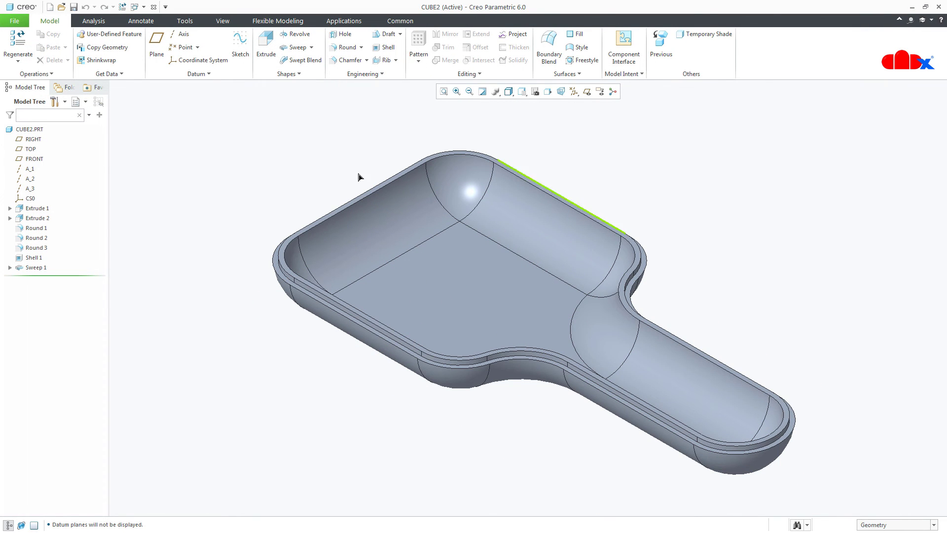
pyautogui.click(90, 40)
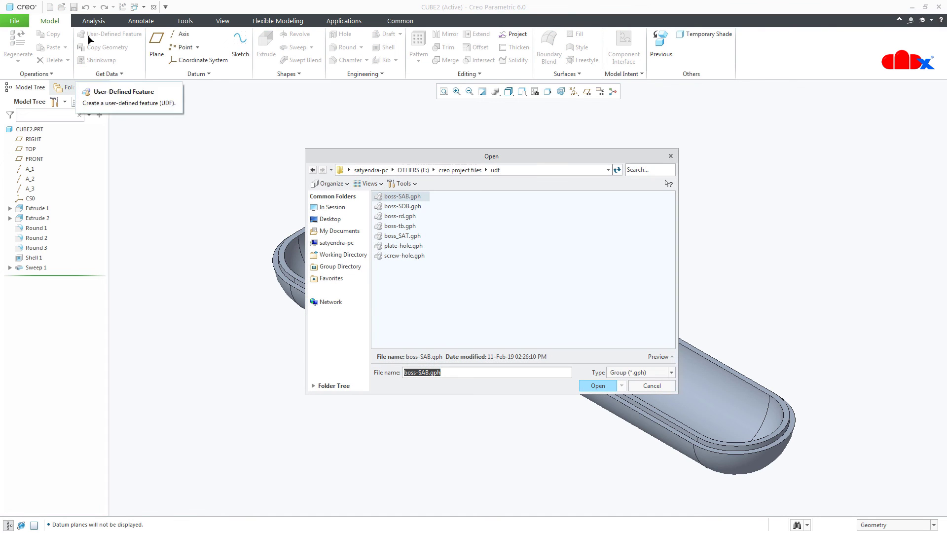
pyautogui.click(392, 228)
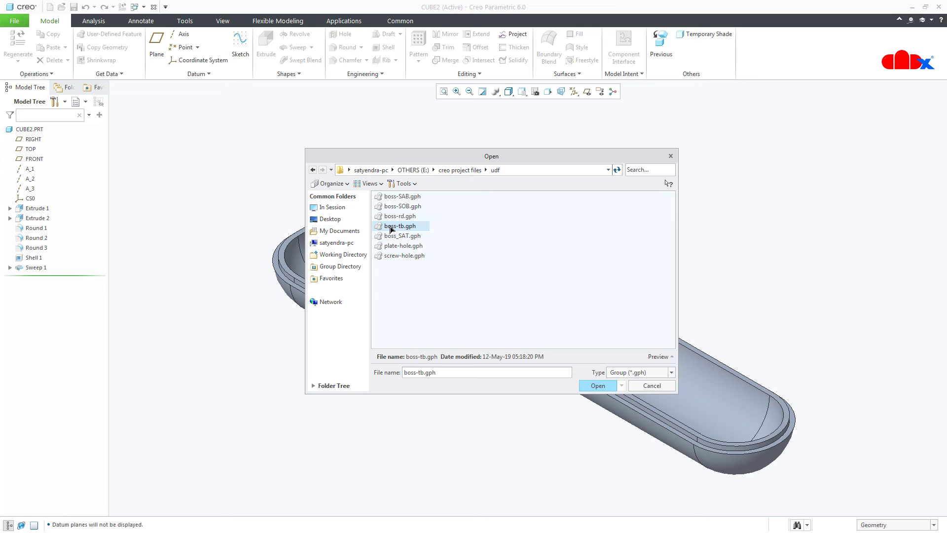
pyautogui.doubleClick(392, 228)
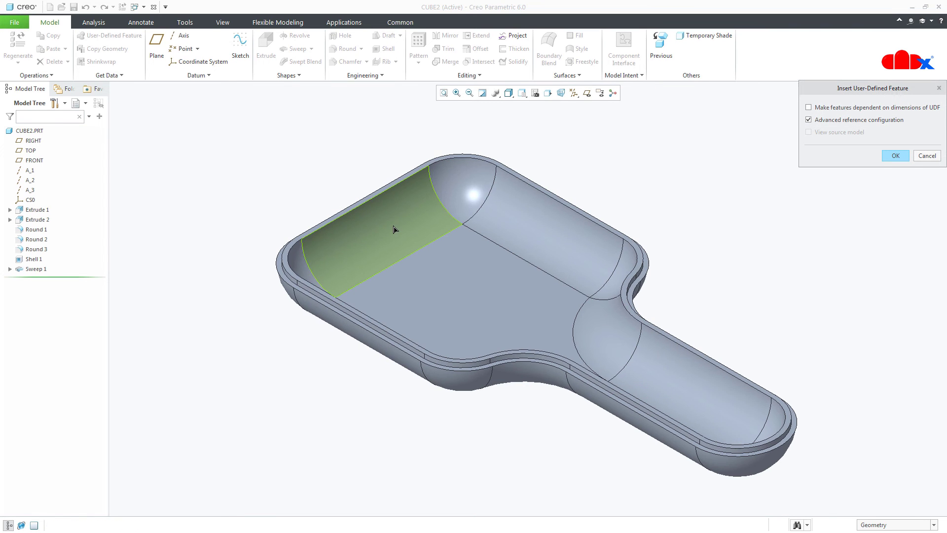
pyautogui.press('Return')
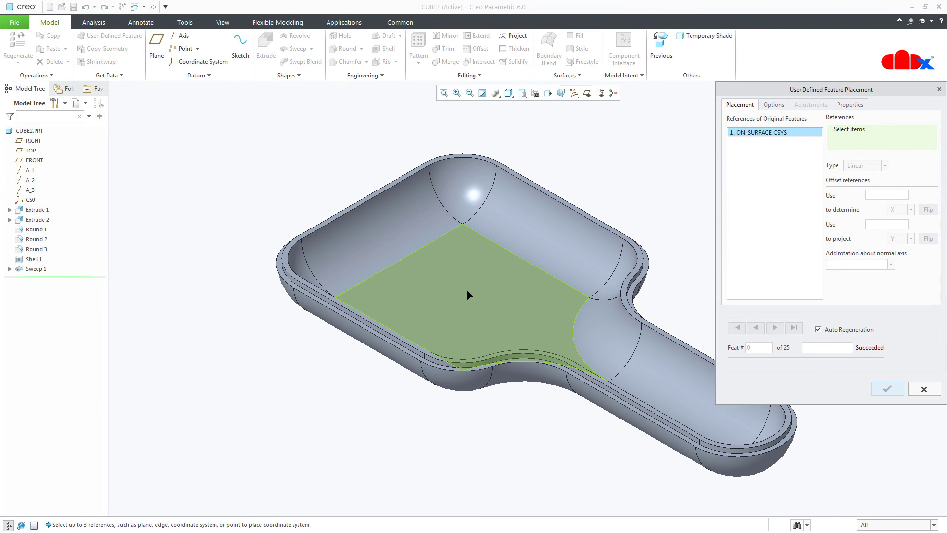
# Place the on-surface coordinate system on the shell's top rim and move it inside the corner beside the handle
pyautogui.click(469, 295)
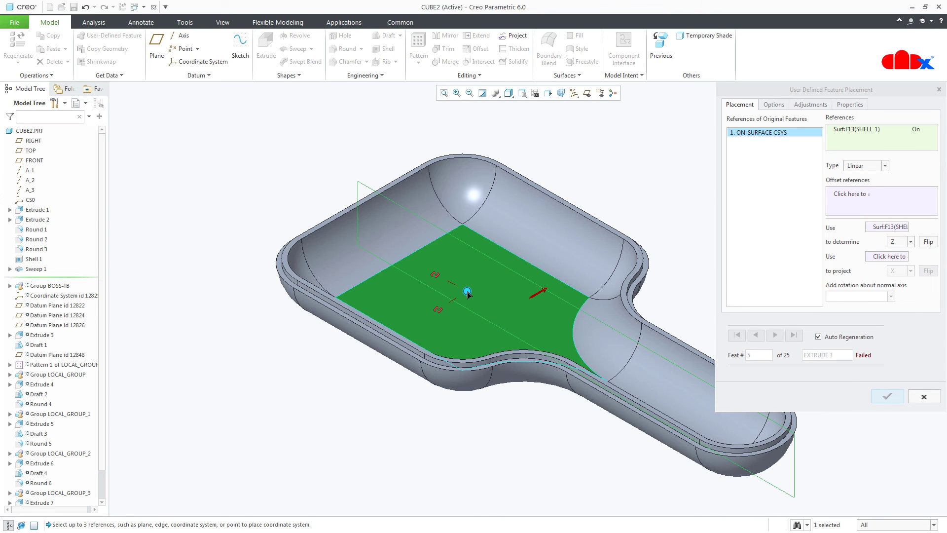
pyautogui.moveTo(468, 299)
pyautogui.mouseDown(button='middle')
pyautogui.moveTo(470, 313)
pyautogui.moveTo(469, 304)
pyautogui.mouseUp(button='middle')
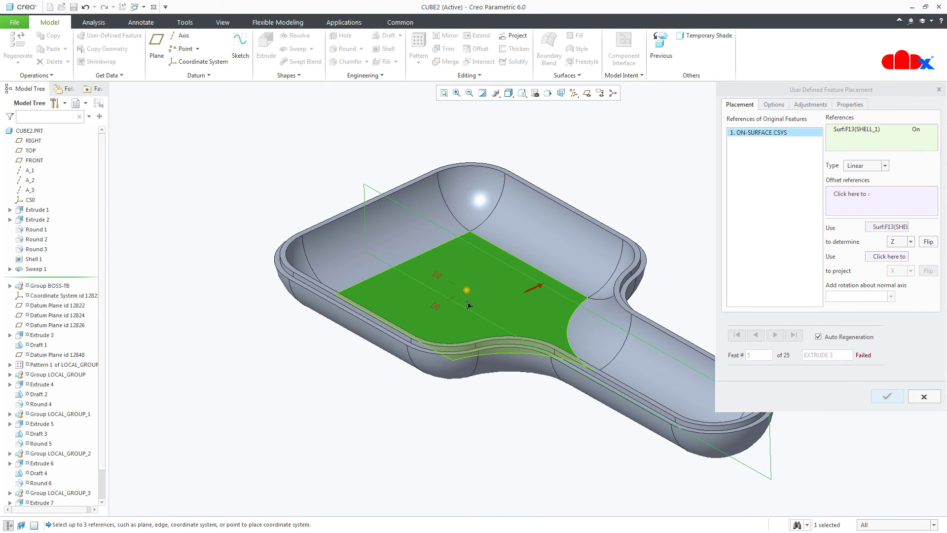
pyautogui.click(480, 344)
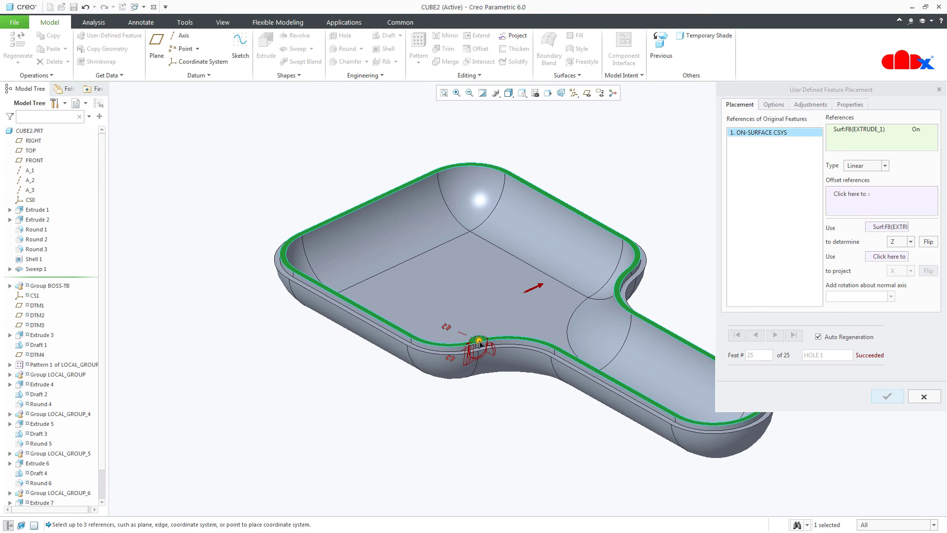
pyautogui.moveTo(480, 344); pyautogui.dragTo(590, 264)
# Use two adjacent straight inner rim edges, the wide end's edge and the one beside the boss, as the coordinate system's offset references
pyautogui.moveTo(573, 321); pyautogui.dragTo(583, 371, button='middle')
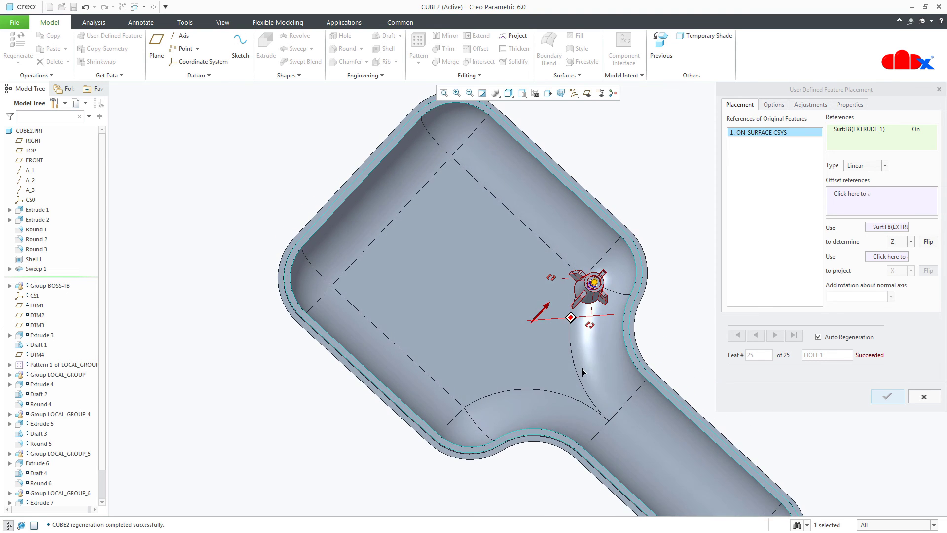
pyautogui.scroll(-4, 592, 286)
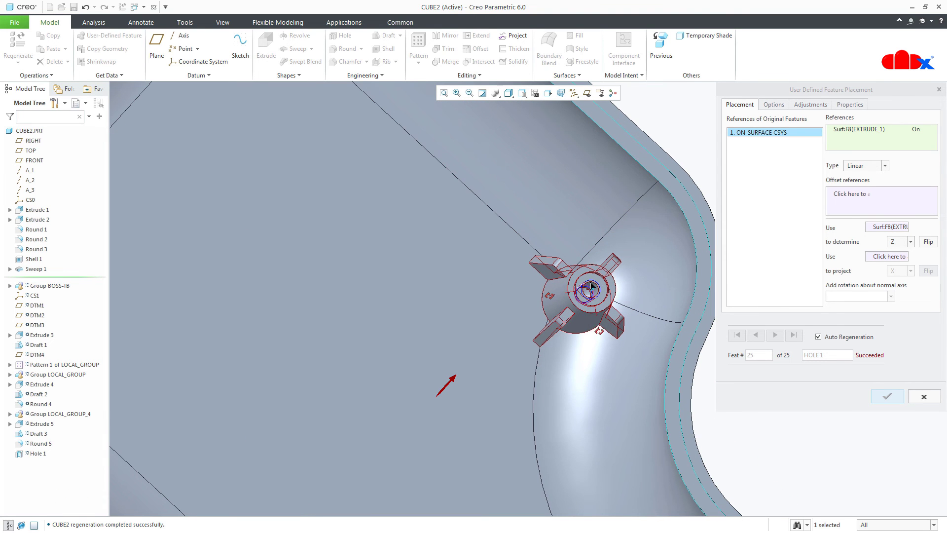
pyautogui.moveTo(573, 365); pyautogui.dragTo(566, 388, button='middle')
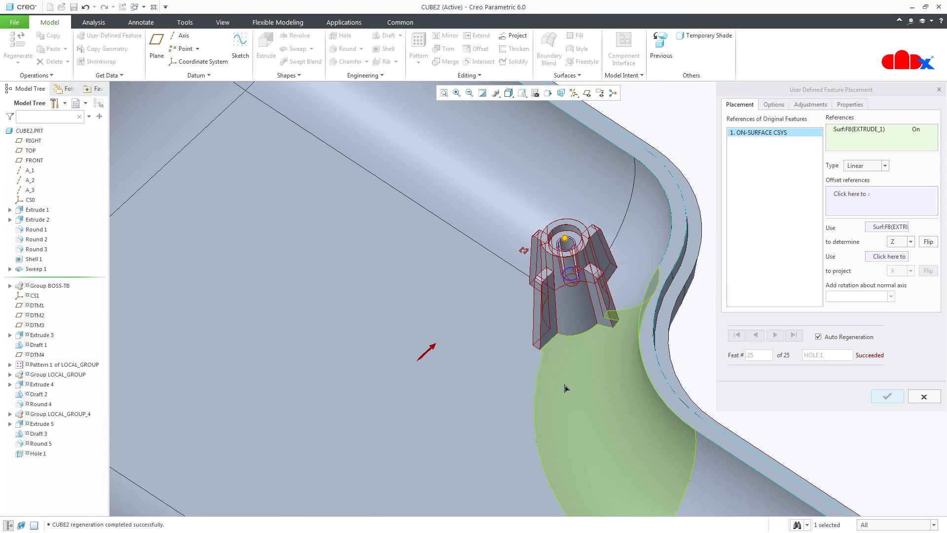
pyautogui.scroll(5, 566, 388)
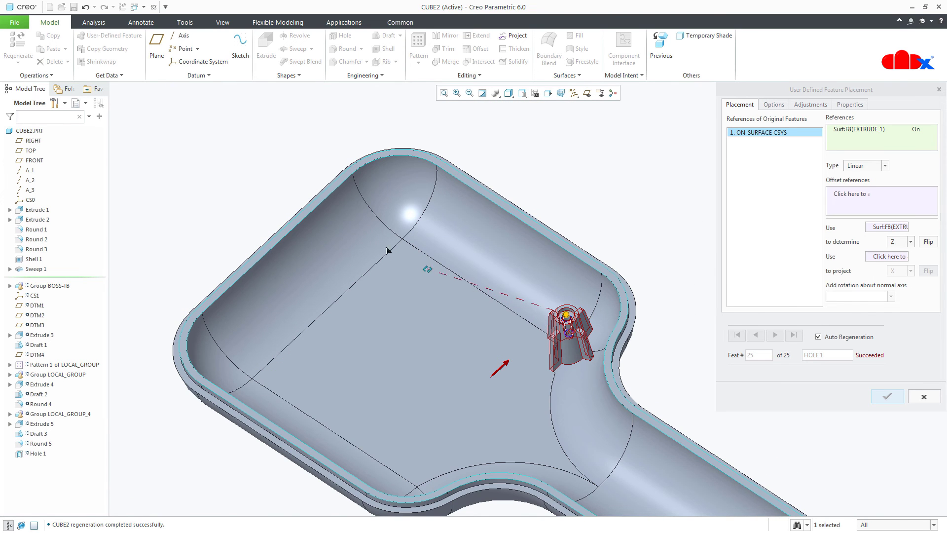
pyautogui.click(322, 201)
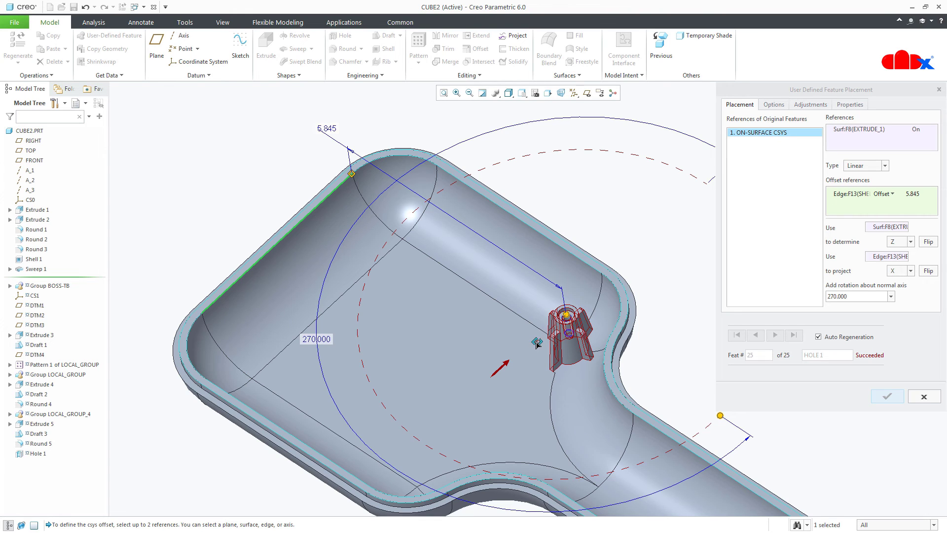
pyautogui.keyDown('ctrl'); pyautogui.click(591, 270); pyautogui.keyUp('ctrl')
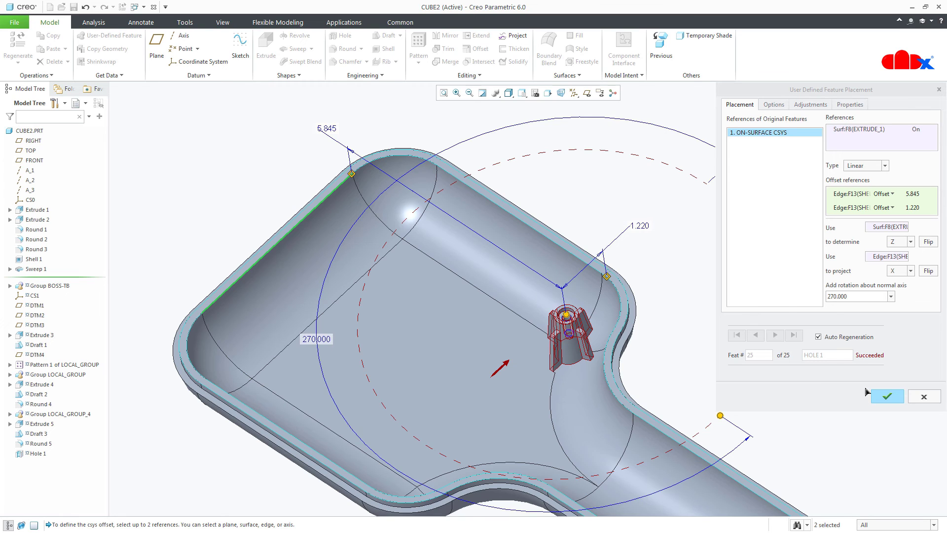
# Mark Pattern 1 for redefinition in the UDF placement and open its definition for editing
pyautogui.click(773, 104)
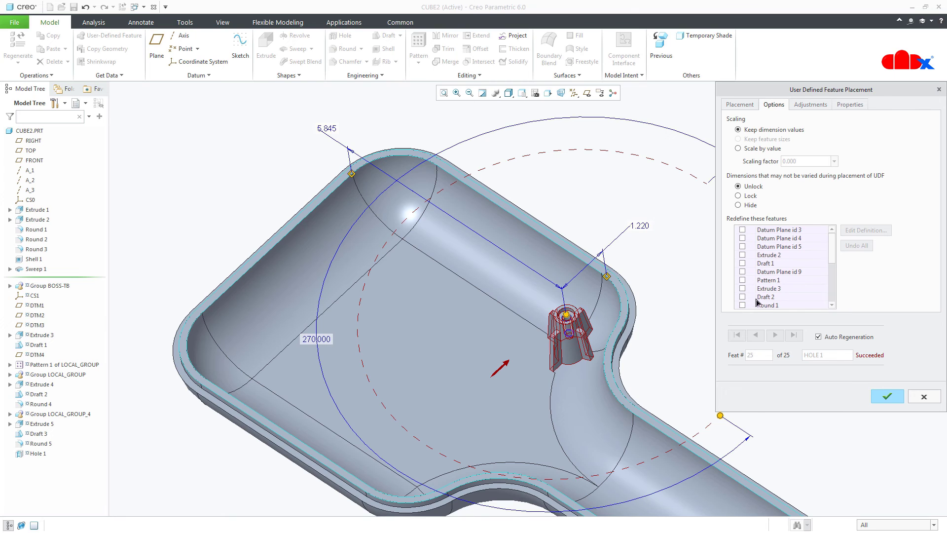
pyautogui.scroll(-3, 833, 276)
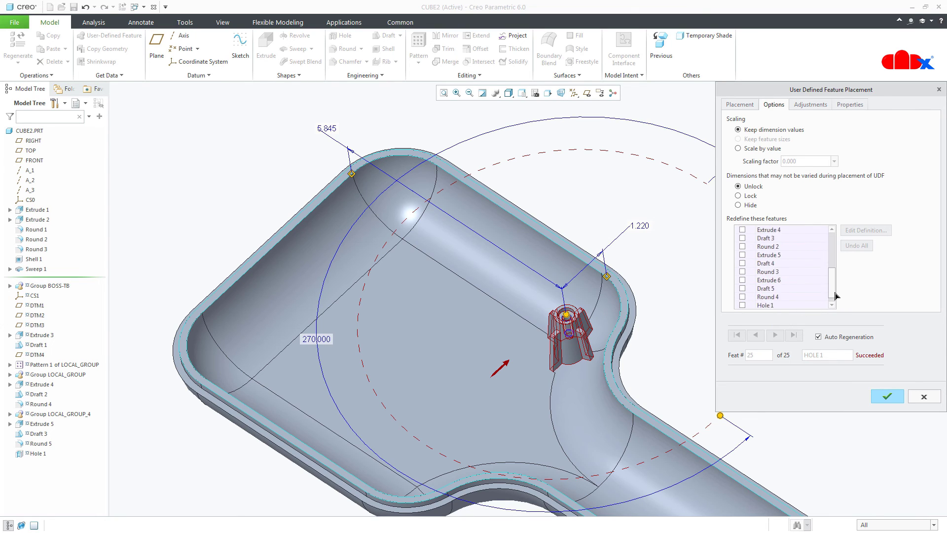
pyautogui.moveTo(834, 267)
pyautogui.mouseDown()
pyautogui.moveTo(833, 240)
pyautogui.moveTo(833, 297)
pyautogui.moveTo(823, 253)
pyautogui.moveTo(823, 264)
pyautogui.mouseUp()
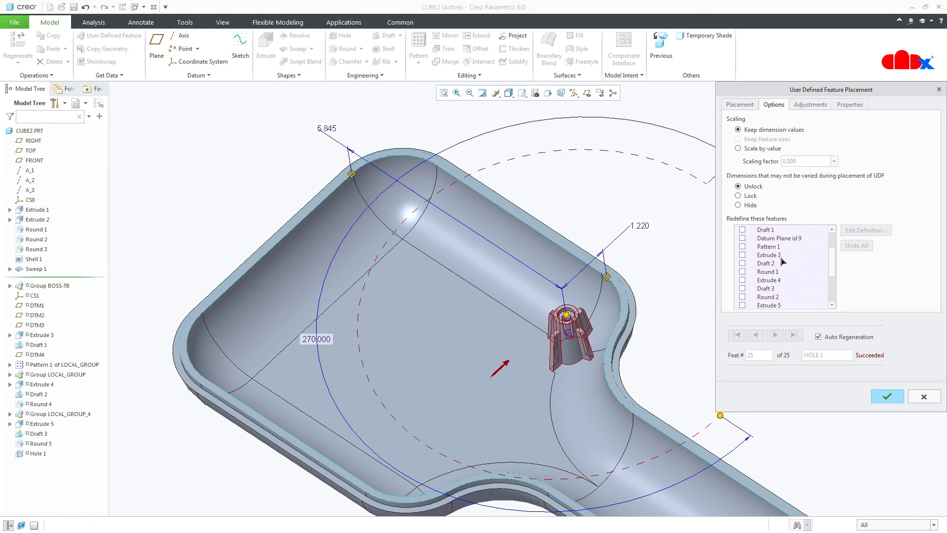
pyautogui.click(743, 247)
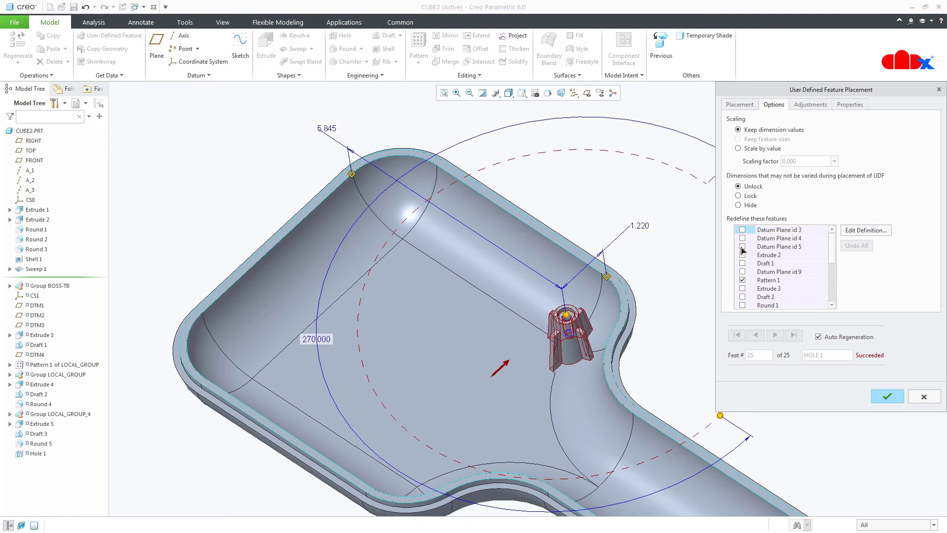
pyautogui.click(862, 231)
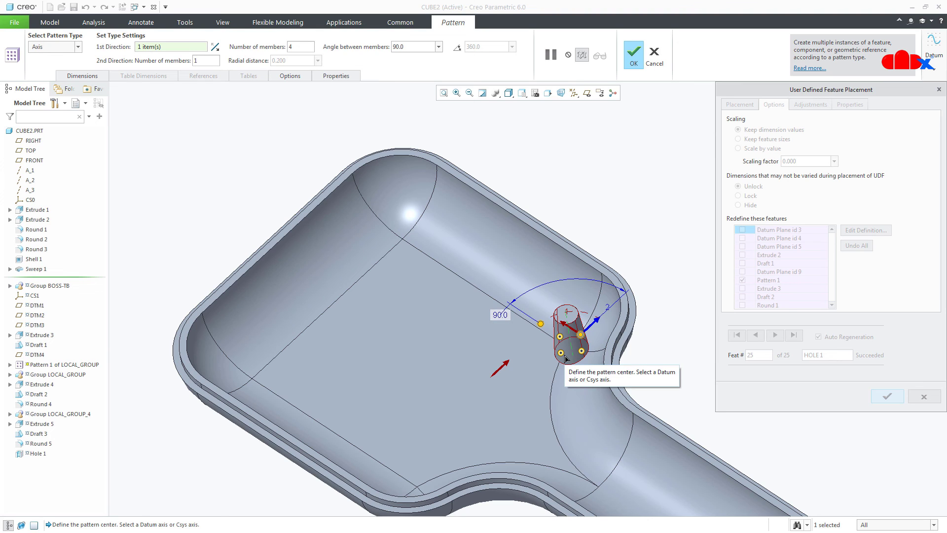
# Set the rib pattern to 5 members spread equally over 360° and accept the pattern
pyautogui.doubleClick(302, 48)
pyautogui.write('5')
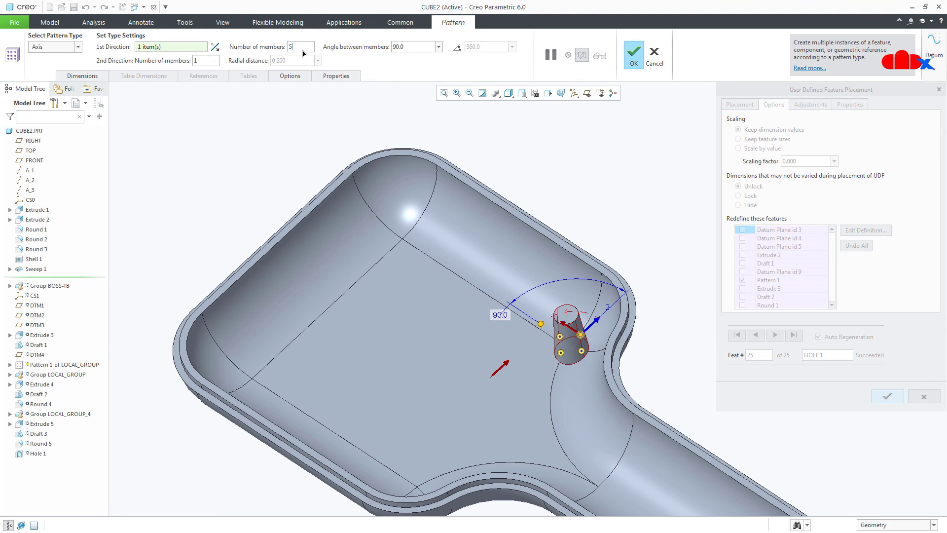
pyautogui.click(458, 49)
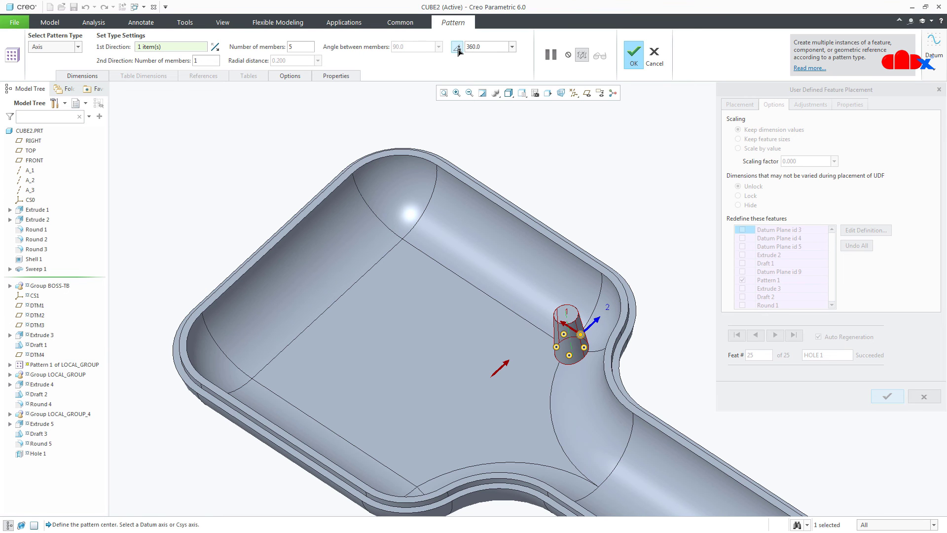
pyautogui.moveTo(551, 335)
pyautogui.mouseDown(button='middle')
pyautogui.moveTo(550, 385)
pyautogui.moveTo(556, 348)
pyautogui.mouseUp(button='middle')
pyautogui.click(635, 63)
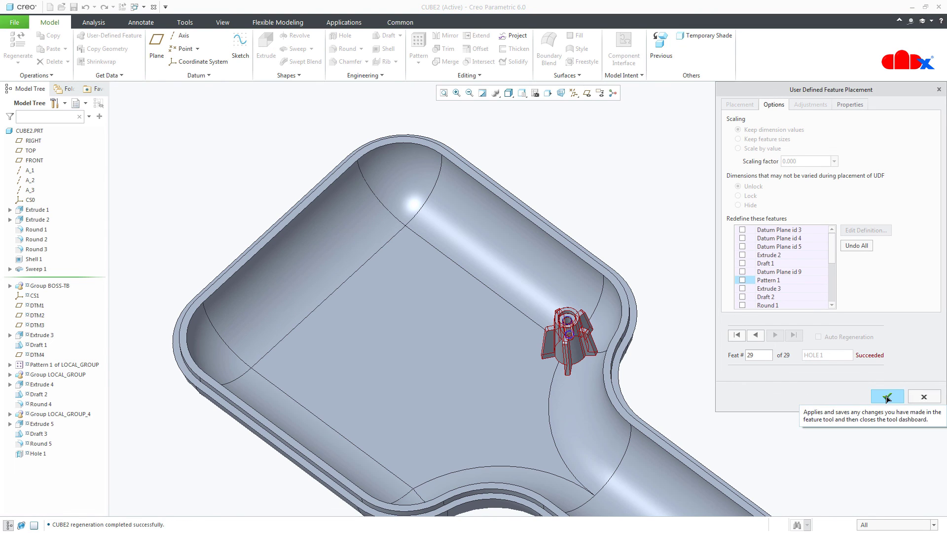
# Check the remaining redefinable features, complete the BOSS-TB placement, and inspect the placed boss up close and in the default view
pyautogui.moveTo(832, 253); pyautogui.dragTo(833, 298)
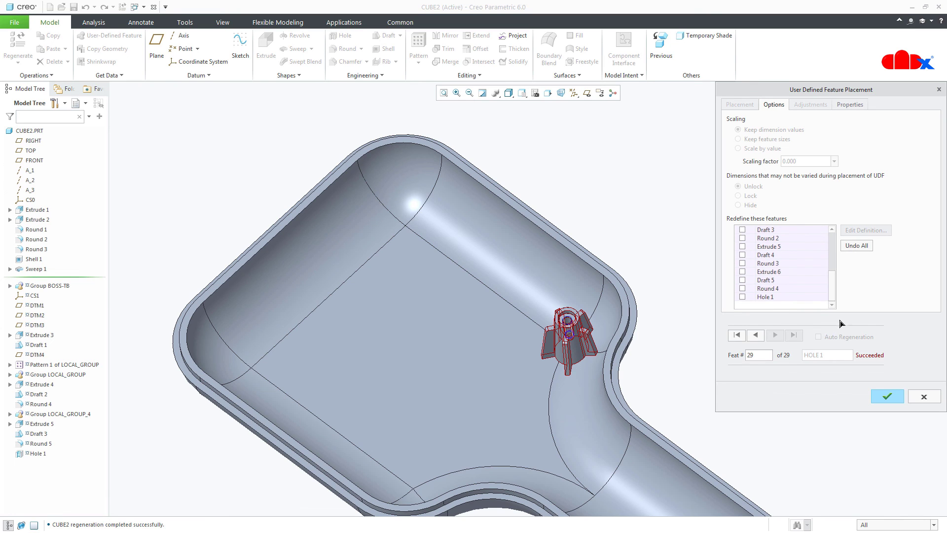
pyautogui.click(887, 396)
pyautogui.click(823, 372)
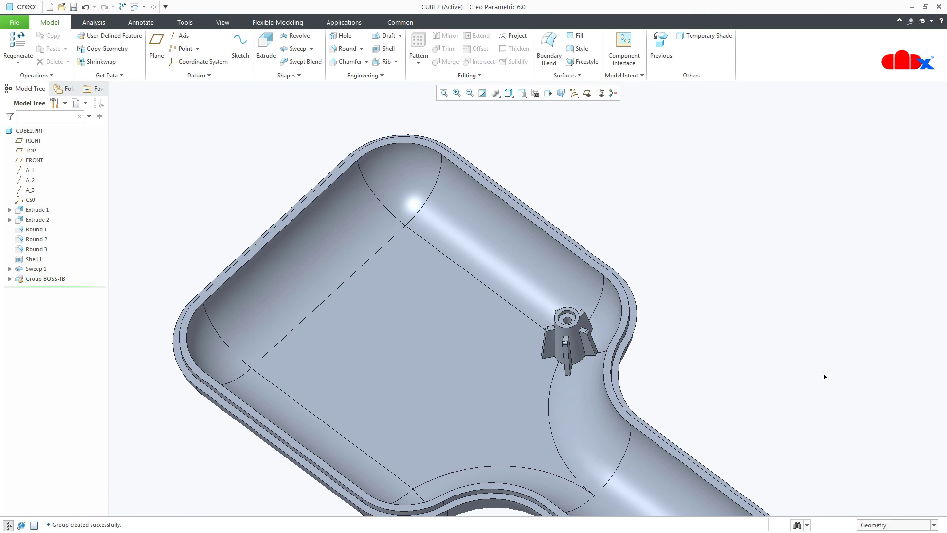
pyautogui.moveTo(635, 296); pyautogui.dragTo(655, 320, button='middle')
pyautogui.scroll(-3, 597, 369)
pyautogui.moveTo(597, 372); pyautogui.dragTo(568, 380, button='middle')
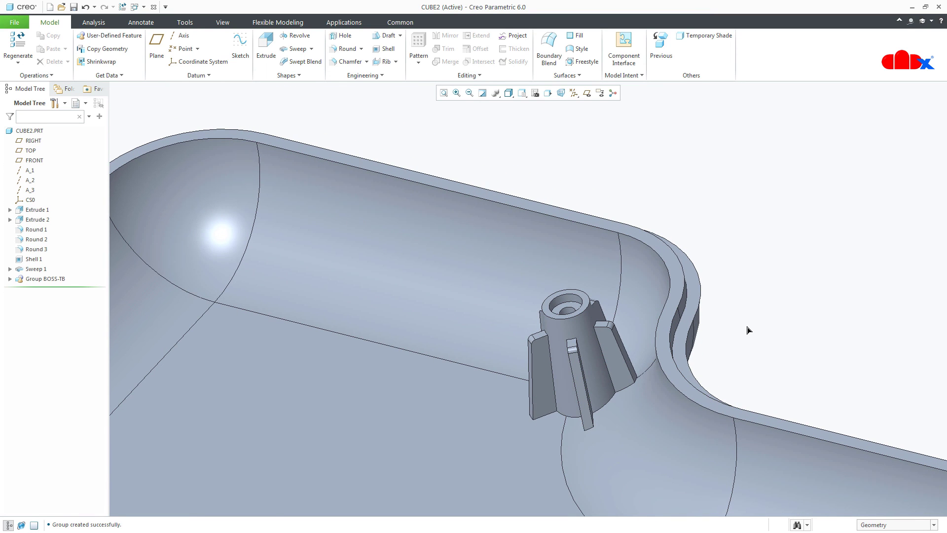
pyautogui.hotkey('ctrl', 'd')
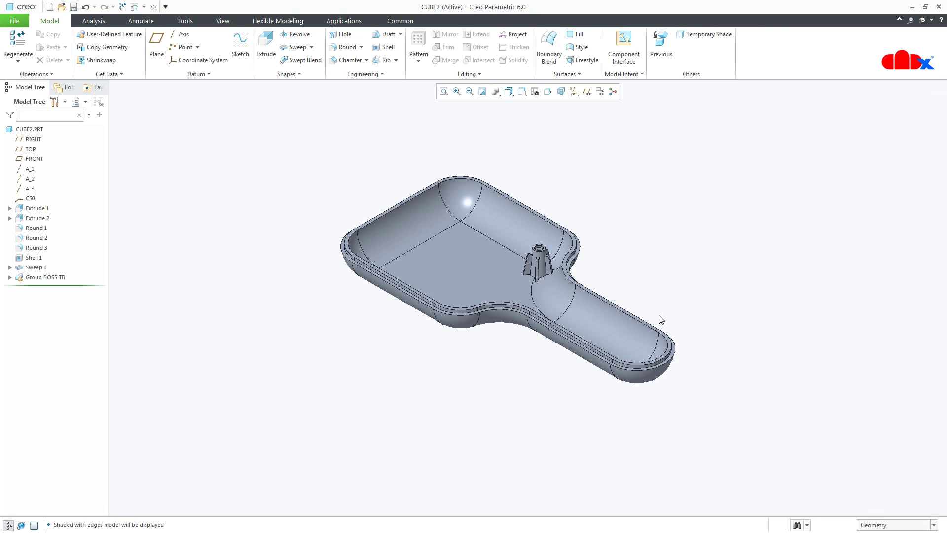
# Expand the BOSS-TB group and examine the definition of its boss extrusion, Extrude 17, without changing it
pyautogui.click(10, 277)
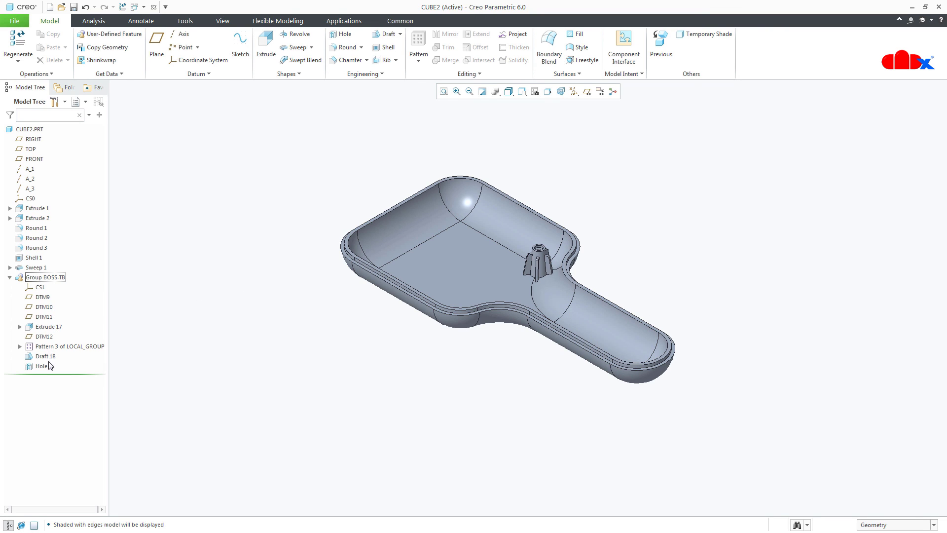
pyautogui.click(52, 327)
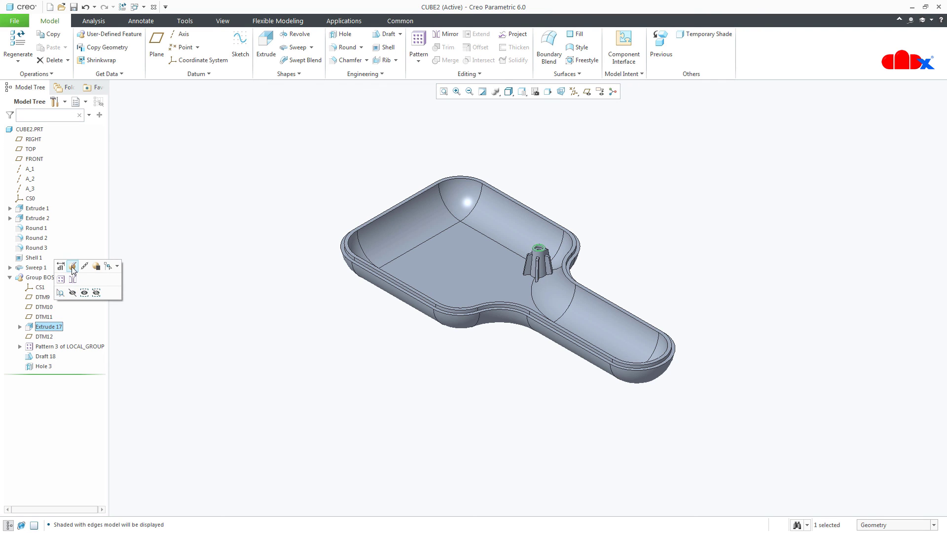
pyautogui.click(72, 269)
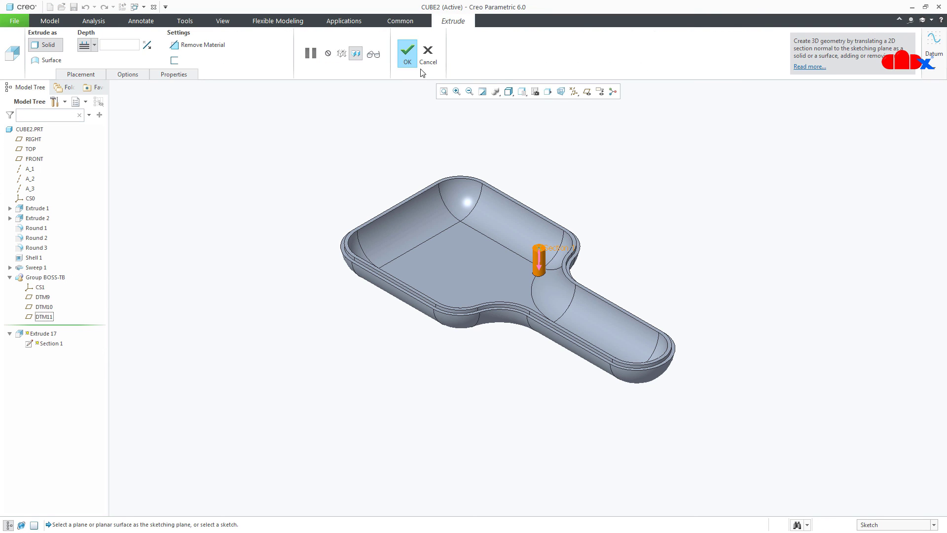
pyautogui.click(428, 55)
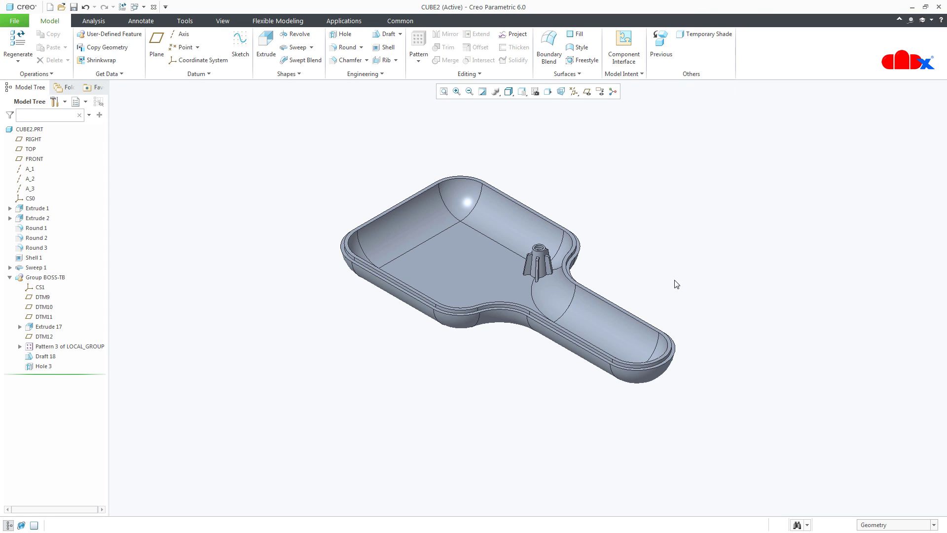
# Replace the BOSS-TB group with the manually retrieved UDF m12-t.gph, keeping its dimension values, and inspect the new boss
pyautogui.rightClick(59, 277)
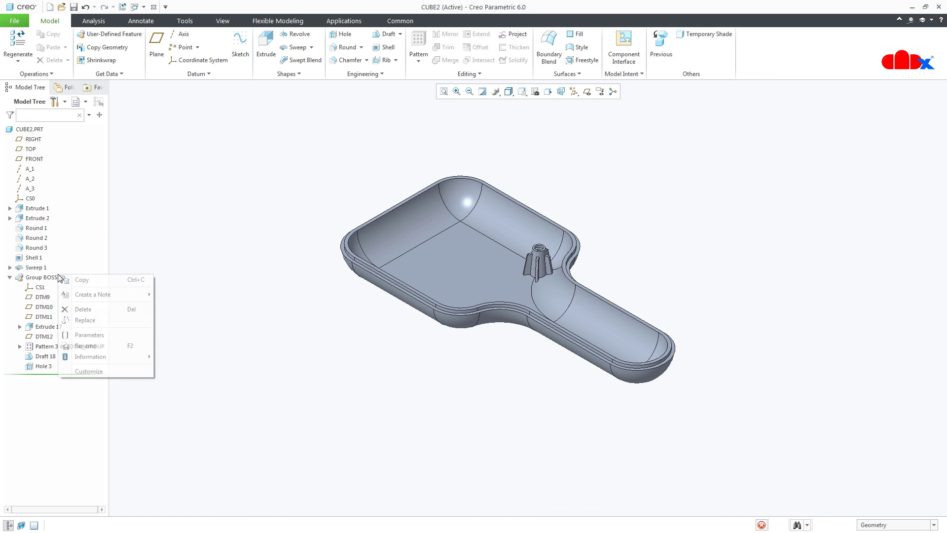
pyautogui.click(85, 321)
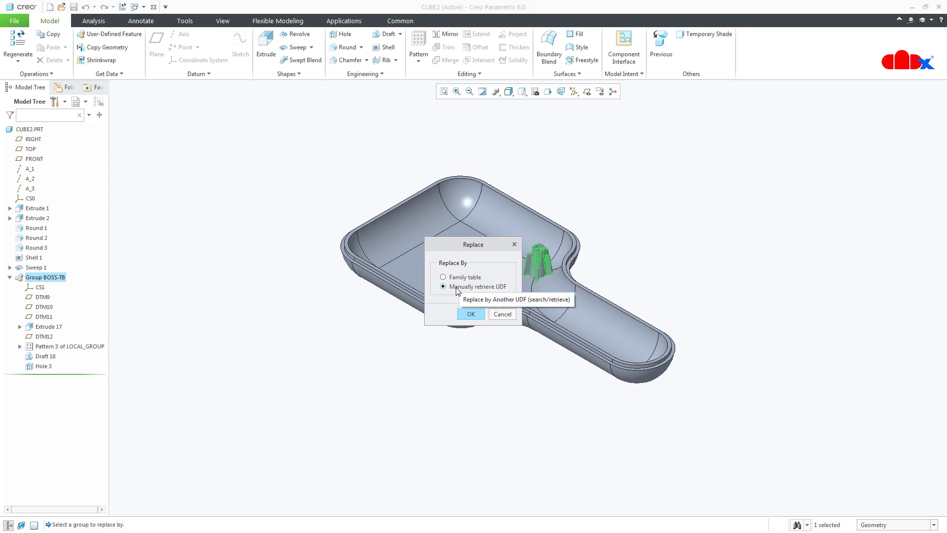
pyautogui.click(466, 312)
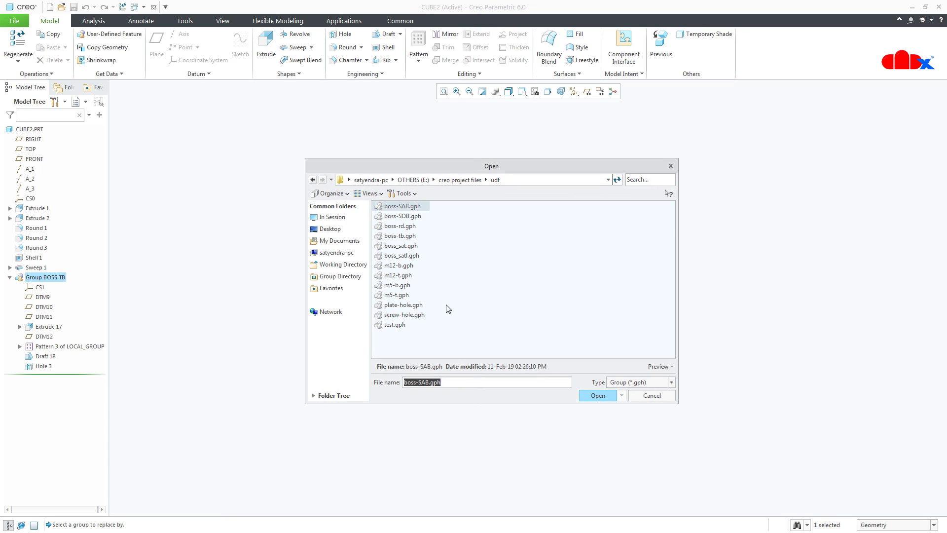
pyautogui.click(399, 277)
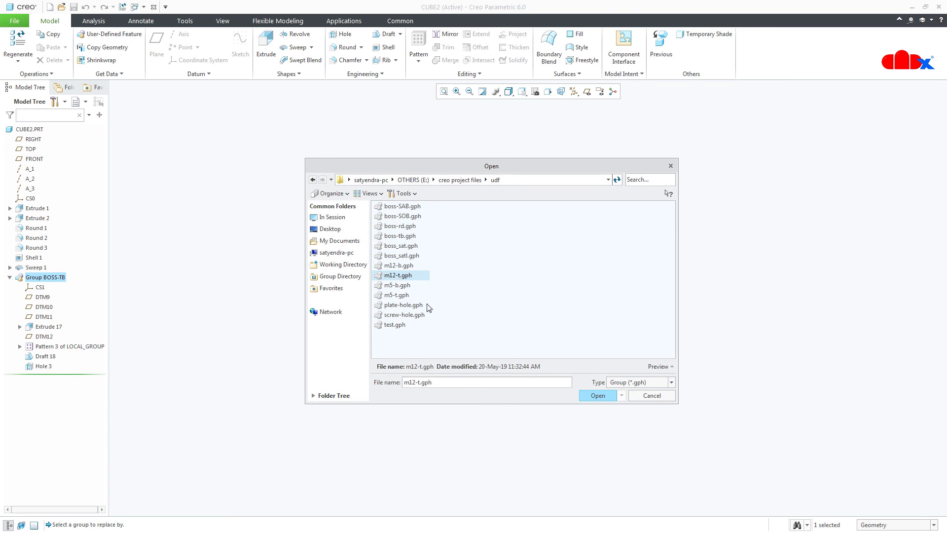
pyautogui.click(597, 396)
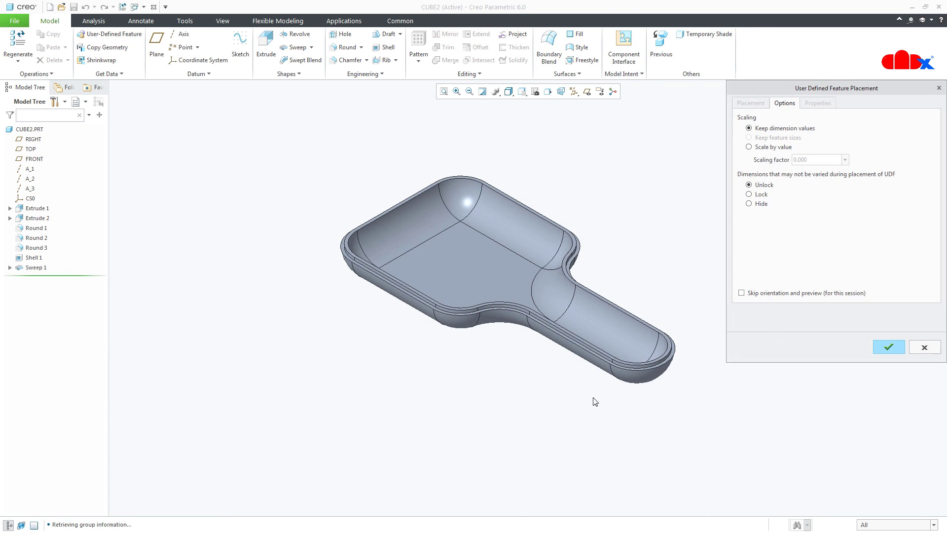
pyautogui.click(884, 334)
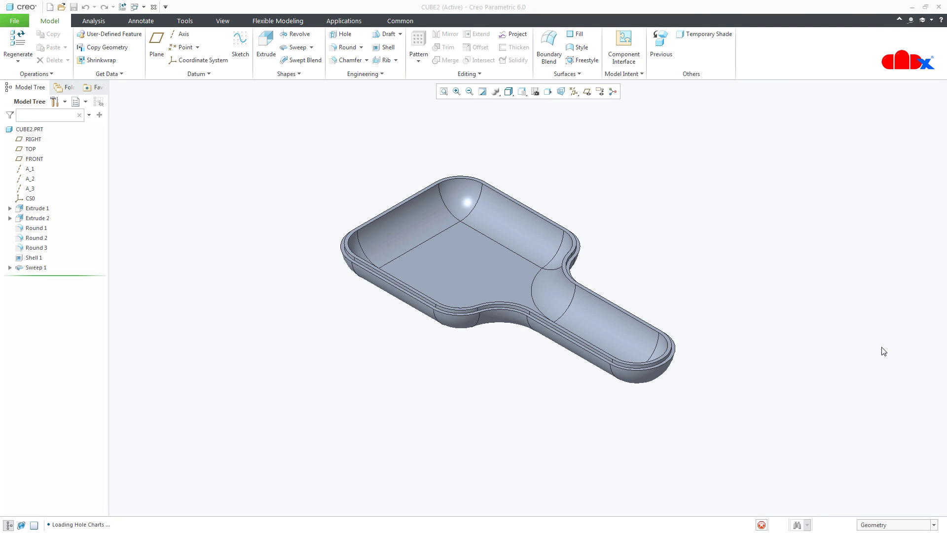
pyautogui.click(890, 244)
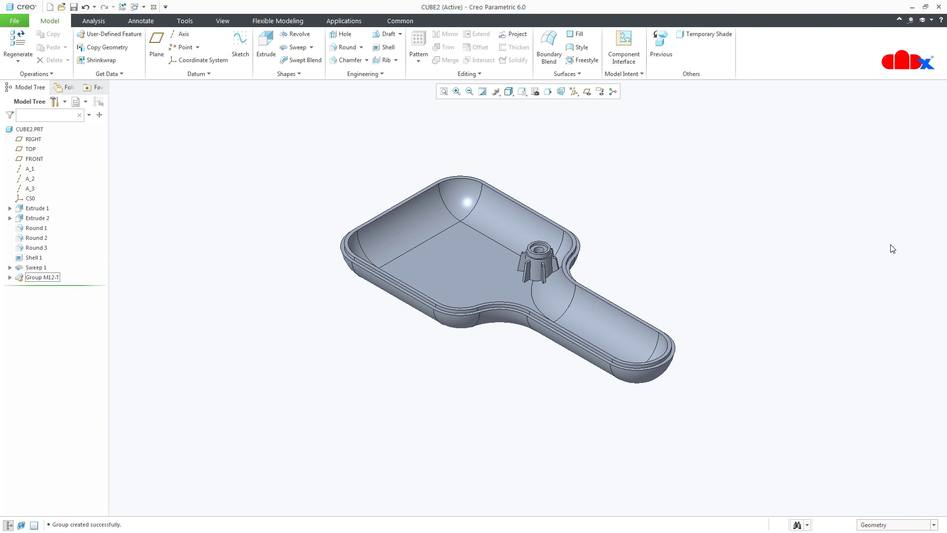
pyautogui.scroll(-4, 527, 278)
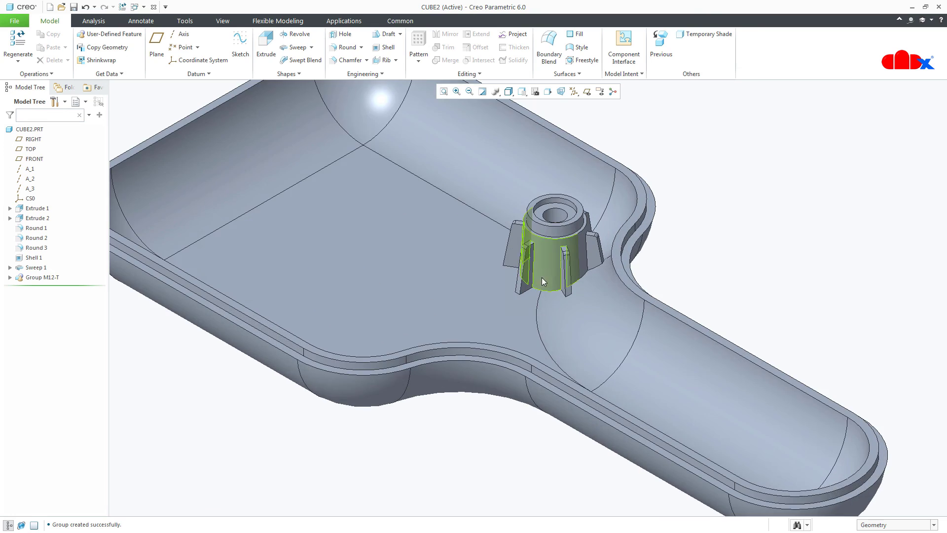
pyautogui.moveTo(543, 278)
pyautogui.mouseDown(button='middle')
pyautogui.moveTo(541, 306)
pyautogui.moveTo(528, 309)
pyautogui.moveTo(546, 290)
pyautogui.mouseUp(button='middle')
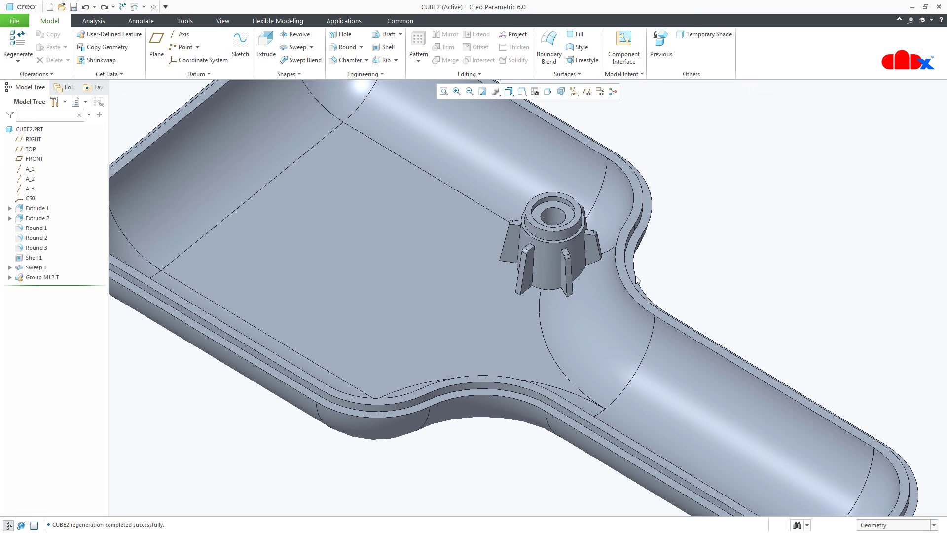
# Redefine coordinate system CS1 of the M12-T group to move the boss into the handle, with edge offsets of about 3.76 and 11.04
pyautogui.click(10, 277)
pyautogui.click(42, 288)
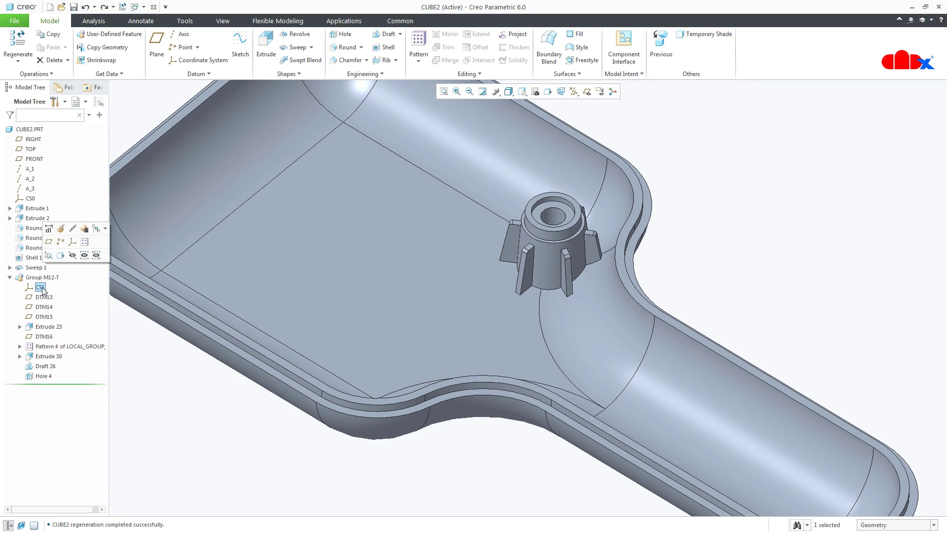
pyautogui.click(62, 228)
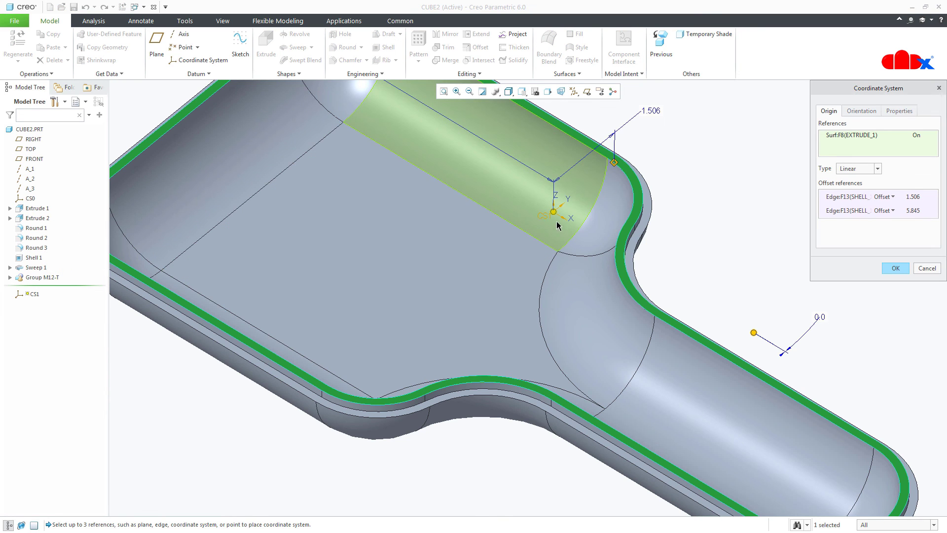
pyautogui.moveTo(554, 212); pyautogui.dragTo(711, 439)
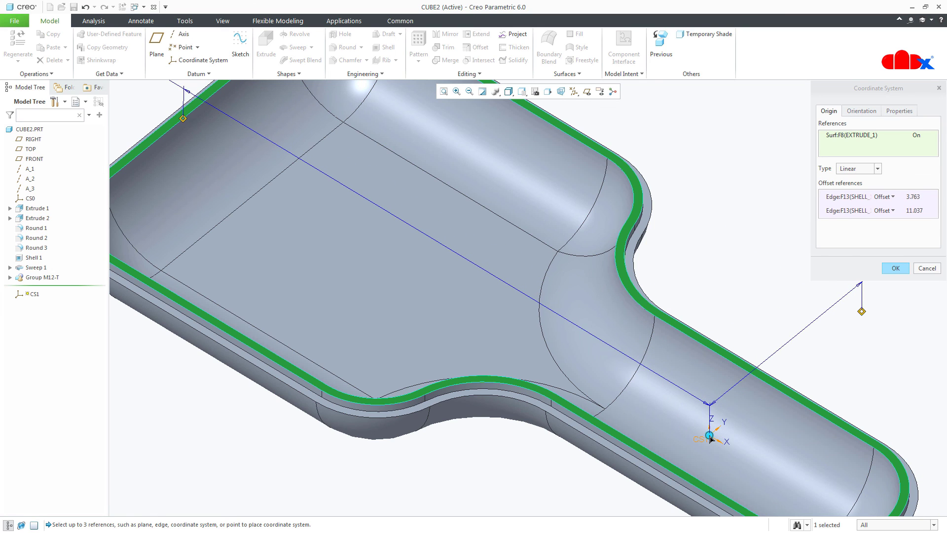
pyautogui.click(900, 269)
pyautogui.scroll(3, 742, 290)
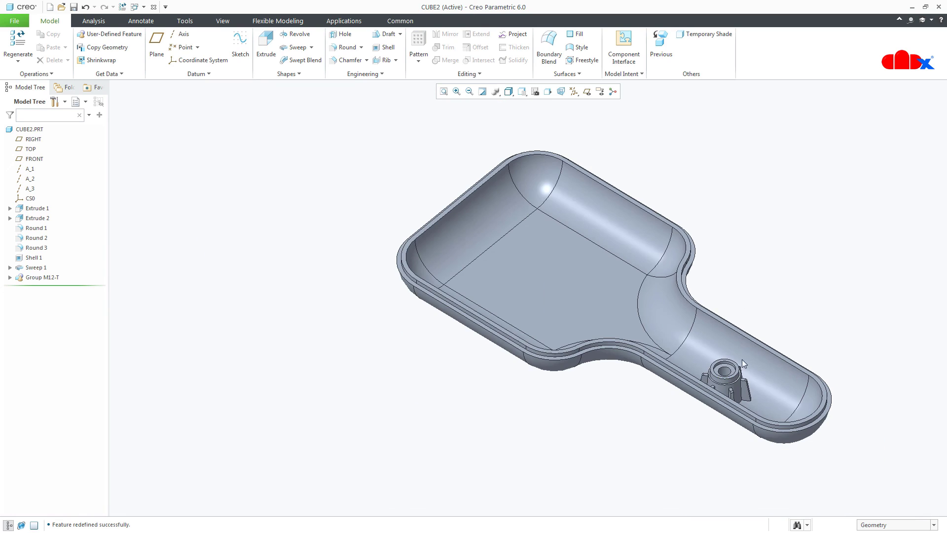
pyautogui.moveTo(731, 407); pyautogui.dragTo(730, 439, button='middle')
pyautogui.scroll(-2, 720, 393)
pyautogui.moveTo(717, 383); pyautogui.dragTo(701, 424, button='middle')
pyautogui.hotkey('ctrl', 'd')
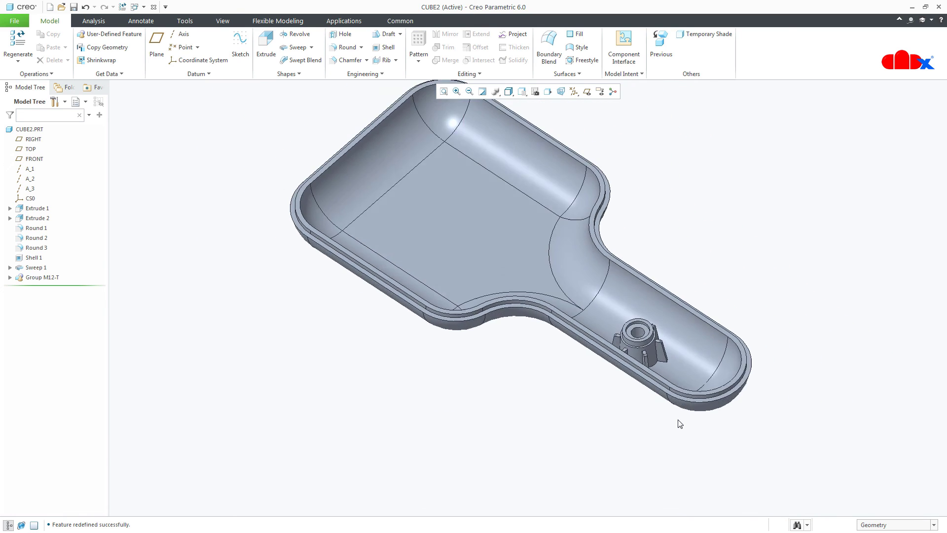